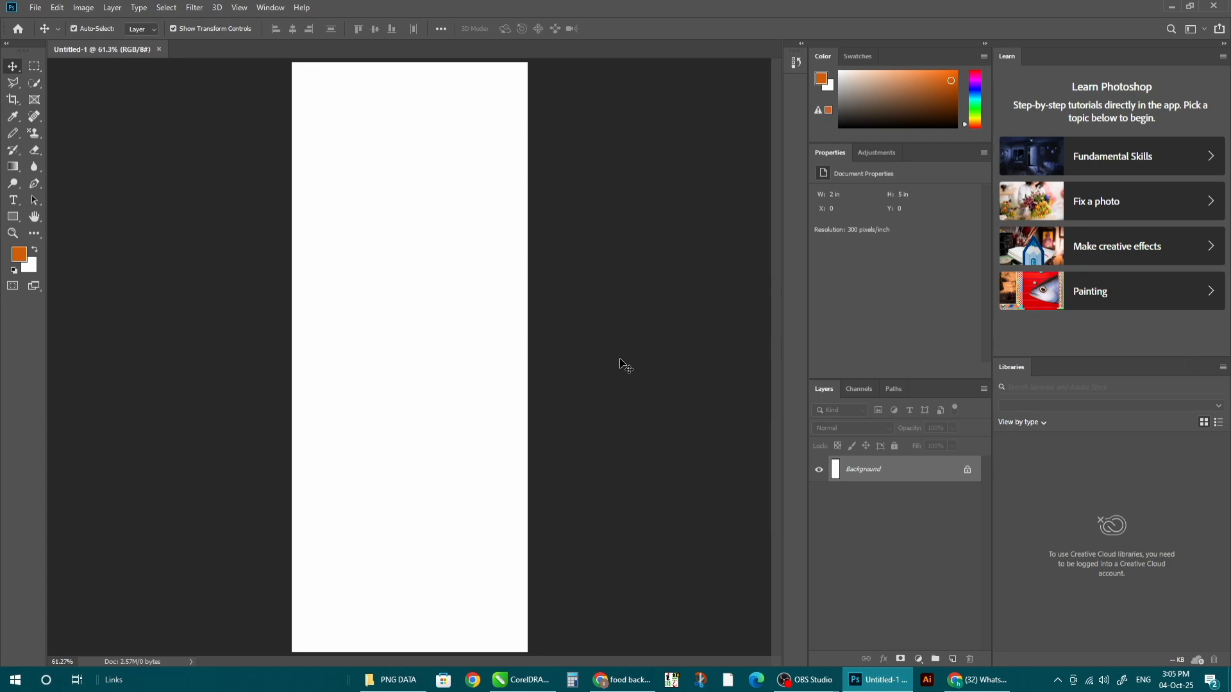
{"action": "left_click", "coordinate": [392, 680]}
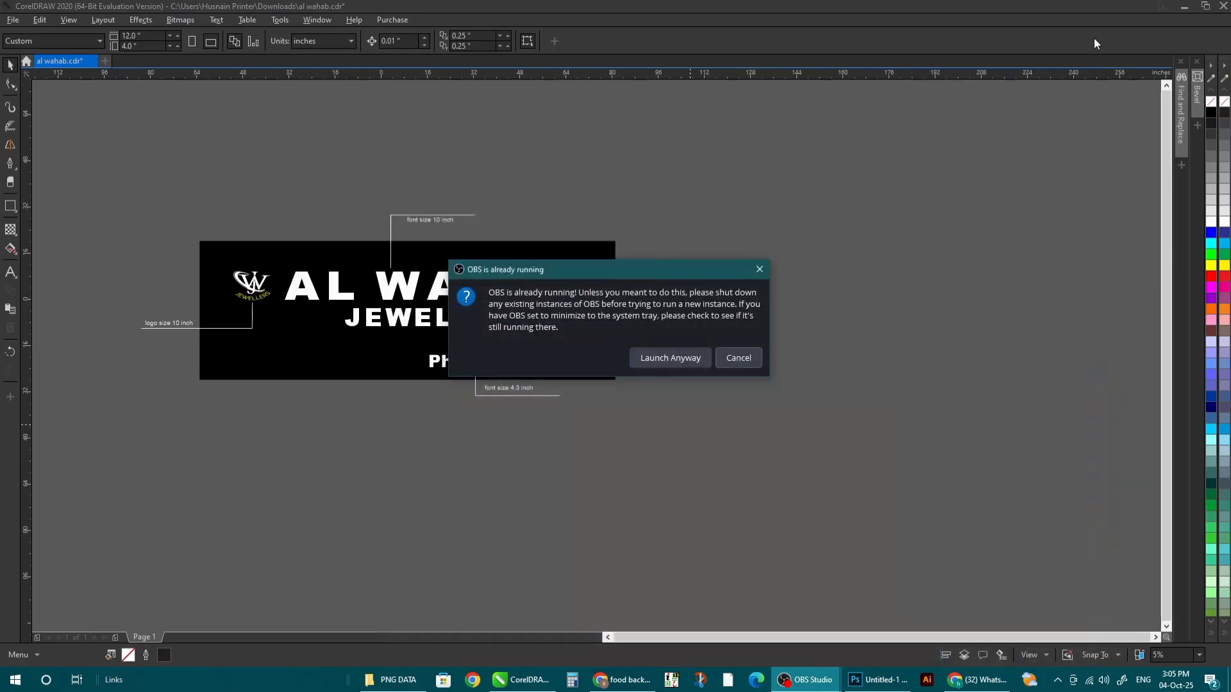
{"action": "left_click", "coordinate": [741, 359]}
{"action": "left_click", "coordinate": [1186, 6]}
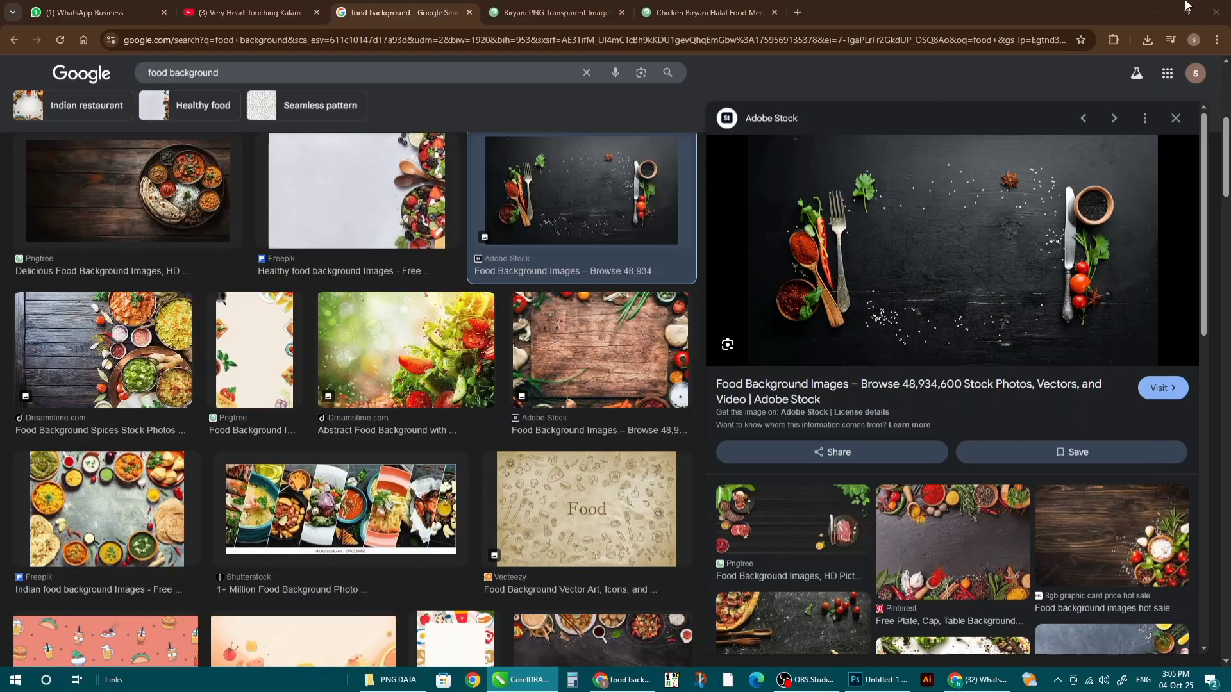
- Place the chicken biryani PNG from the Downloads folder into the document and enlarge it until the plate nearly spans the canvas width
{"action": "left_click", "coordinate": [392, 680]}
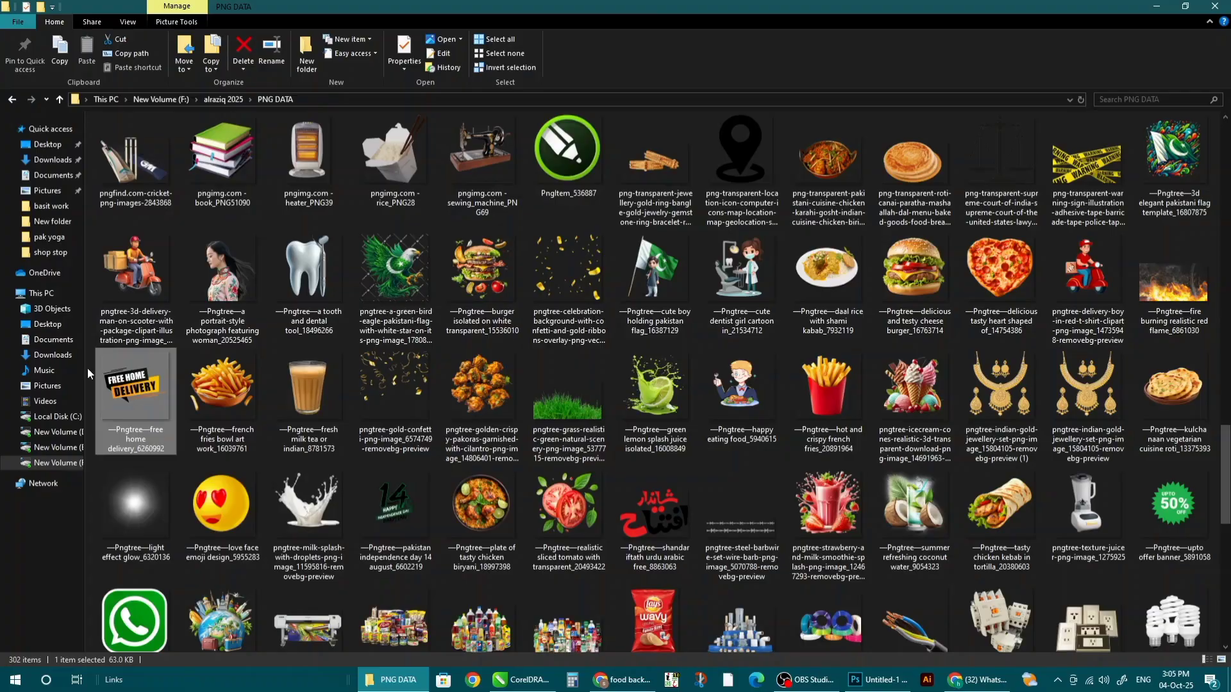
{"action": "left_click", "coordinate": [52, 159]}
{"action": "left_click_drag", "start_coordinate": [205, 242], "coordinate": [429, 371]}
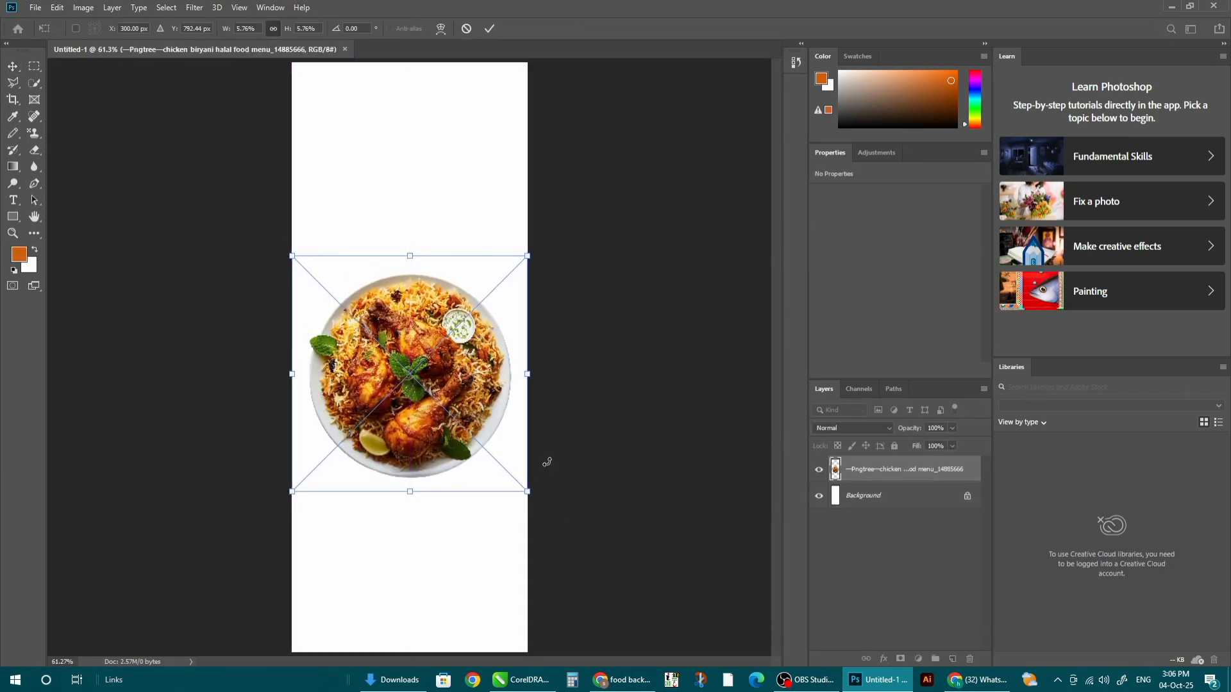
{"action": "left_click_drag", "start_coordinate": [532, 491], "coordinate": [537, 503]}
{"action": "key", "text": "Return"}
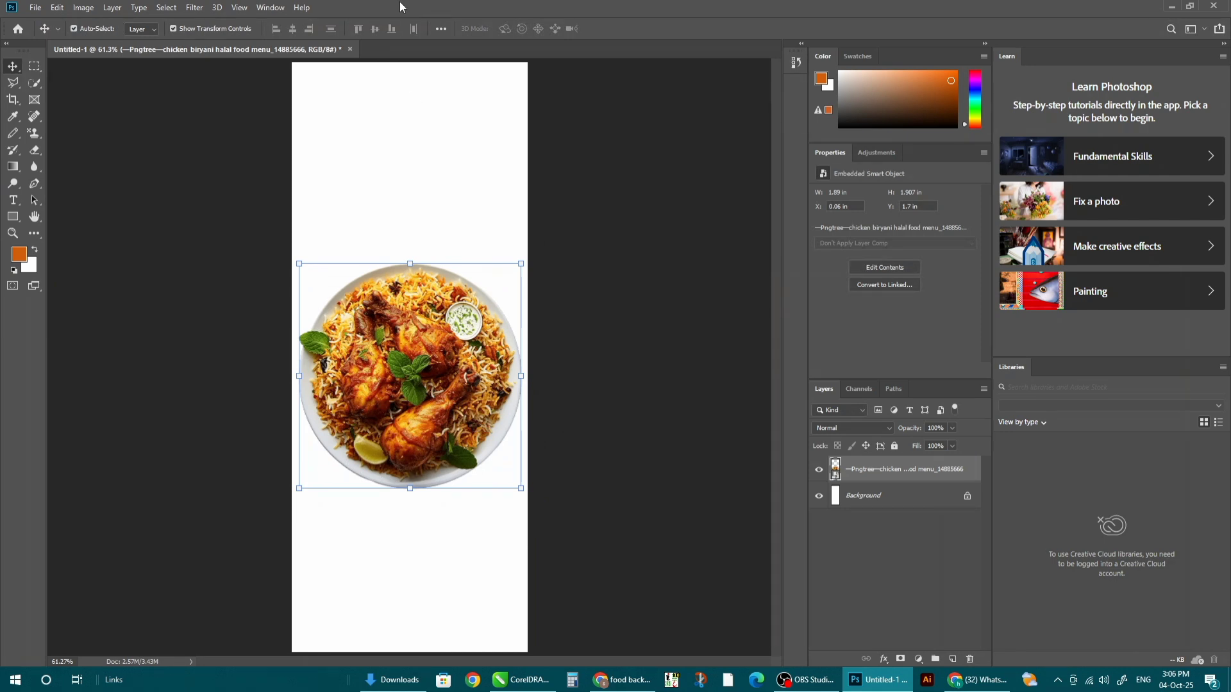
- Center the biryani plate horizontally relative to the canvas and select the Background layer
{"action": "left_click", "coordinate": [440, 29]}
{"action": "left_click", "coordinate": [486, 146]}
{"action": "left_click", "coordinate": [487, 164]}
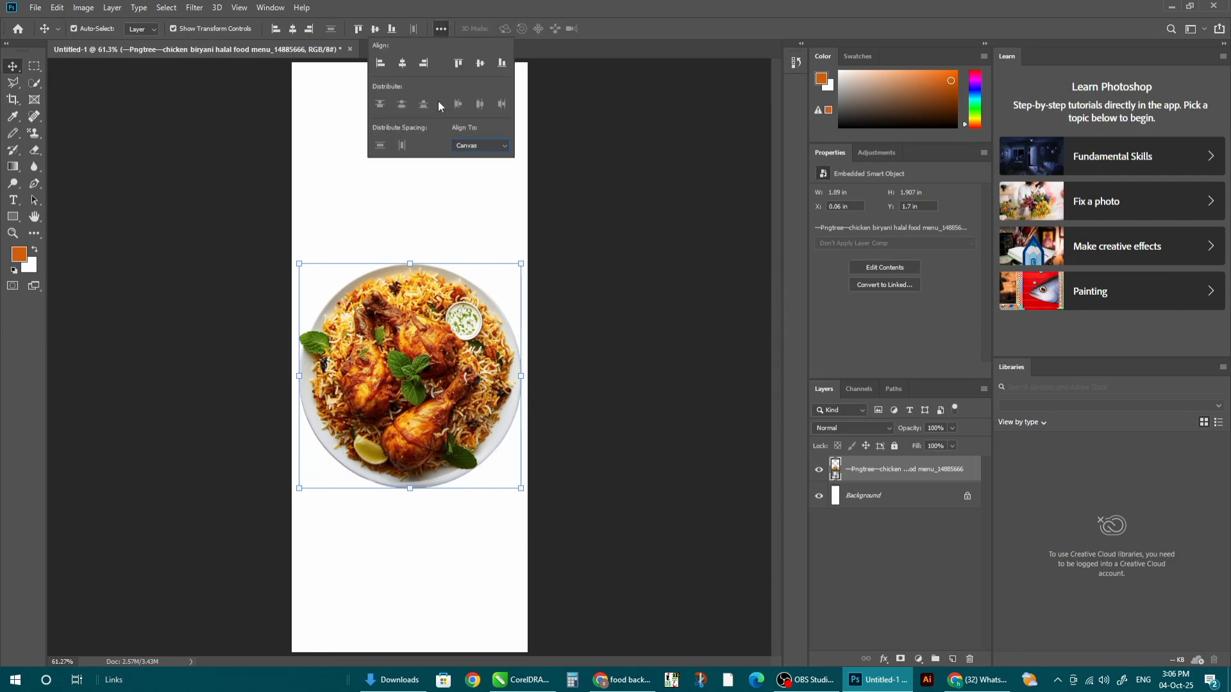
{"action": "left_click", "coordinate": [427, 309]}
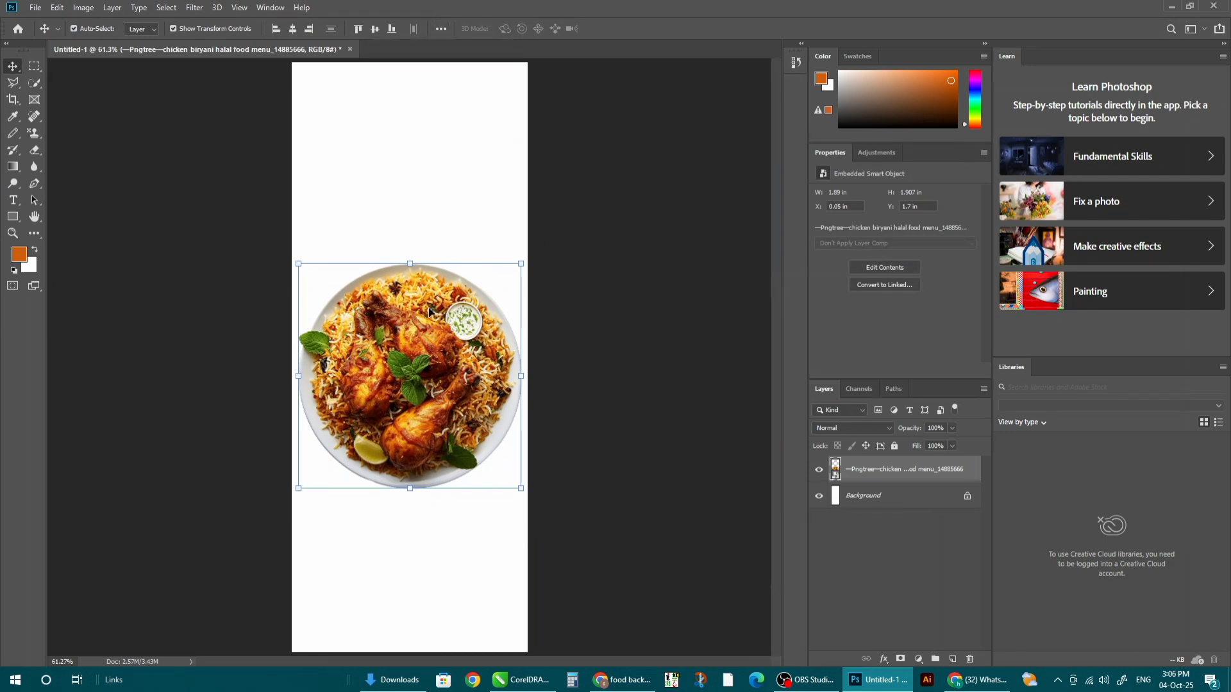
{"action": "left_click", "coordinate": [598, 245]}
{"action": "left_click", "coordinate": [433, 354]}
{"action": "left_click", "coordinate": [916, 499]}
{"action": "left_click", "coordinate": [918, 659]}
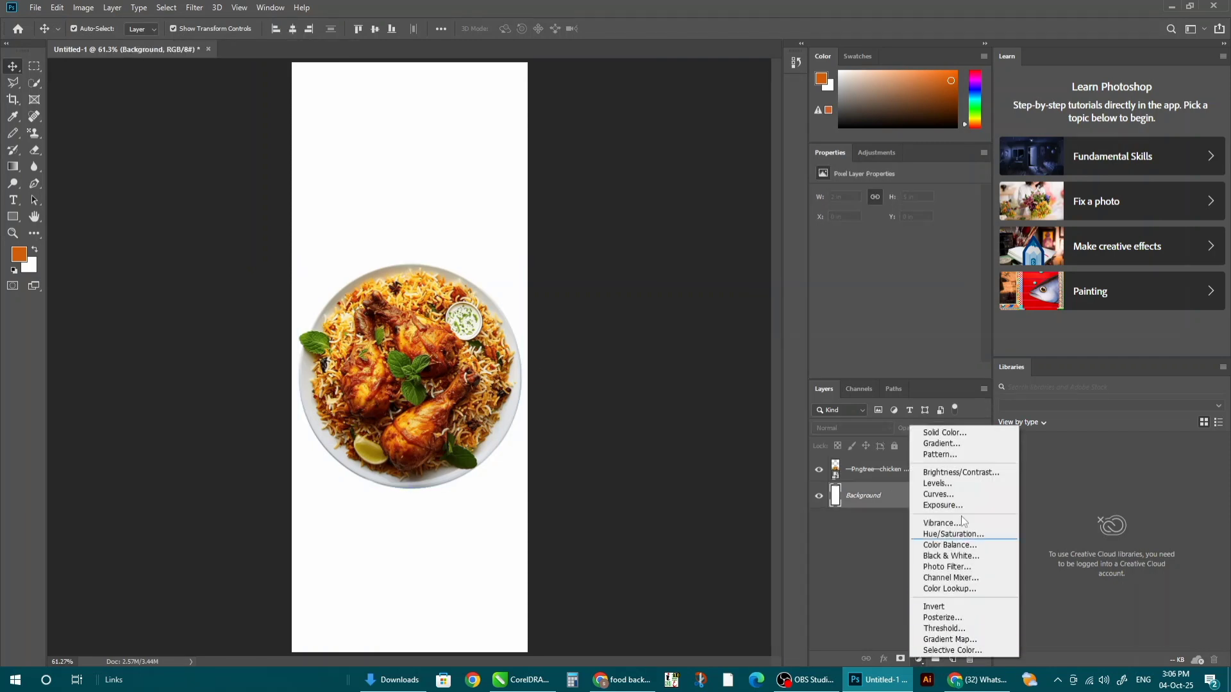
{"action": "left_click", "coordinate": [962, 438]}
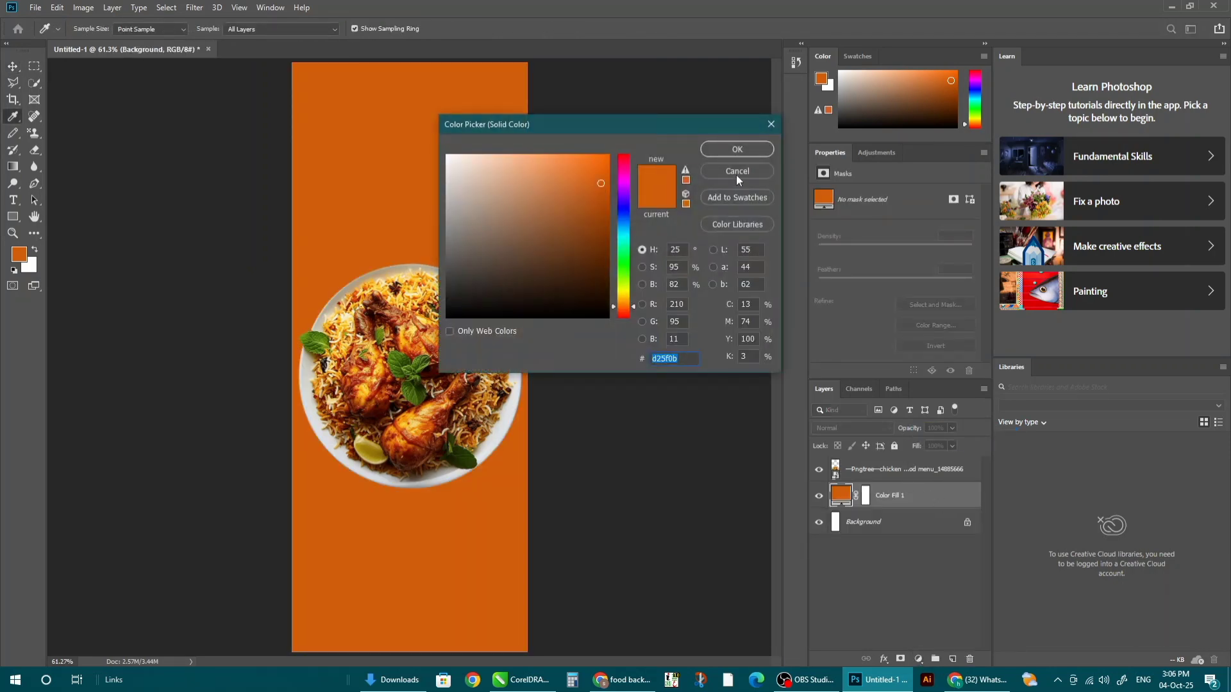
{"action": "left_click", "coordinate": [736, 171]}
- Add a Gradient Fill layer above the Background using the orange-yellow-orange preset
{"action": "left_click", "coordinate": [918, 659]}
{"action": "left_click", "coordinate": [947, 447]}
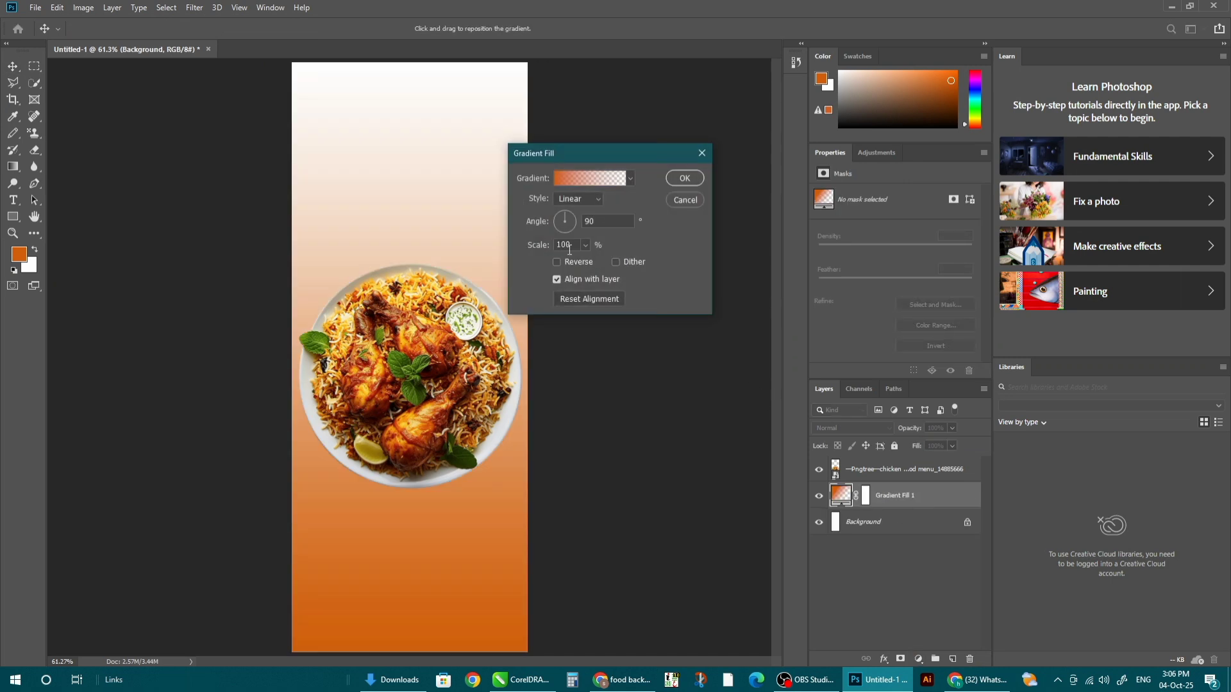
{"action": "left_click", "coordinate": [629, 180]}
{"action": "left_click", "coordinate": [555, 228]}
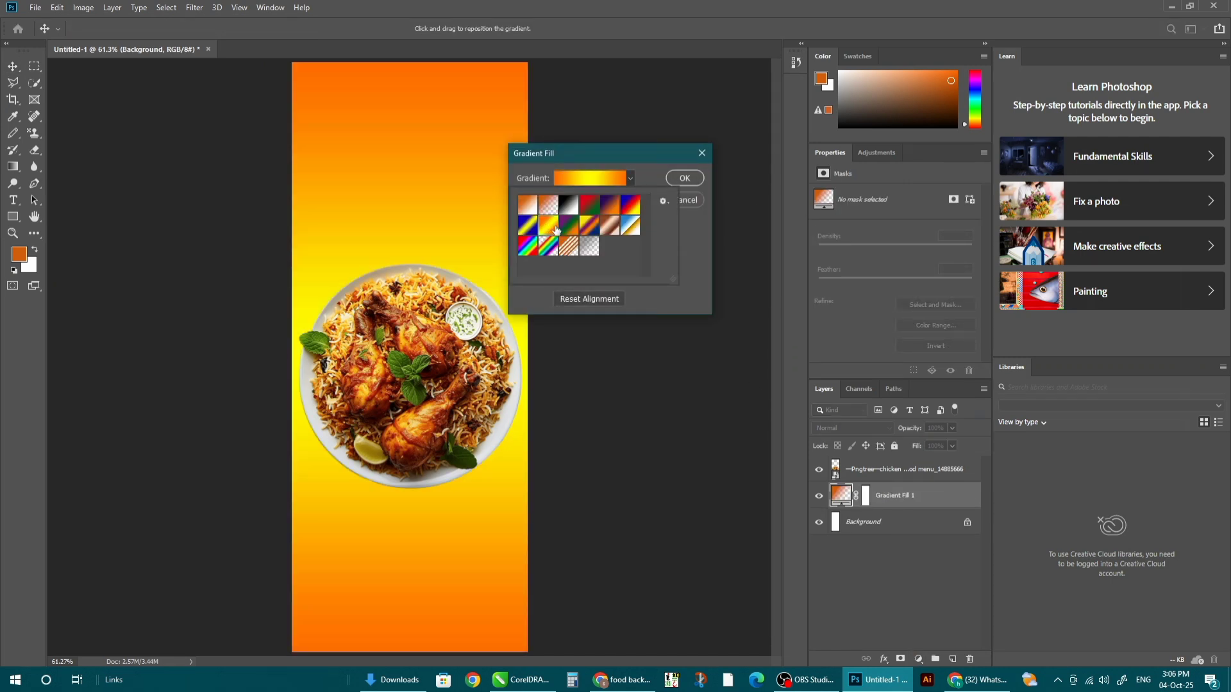
{"action": "left_click", "coordinate": [685, 179]}
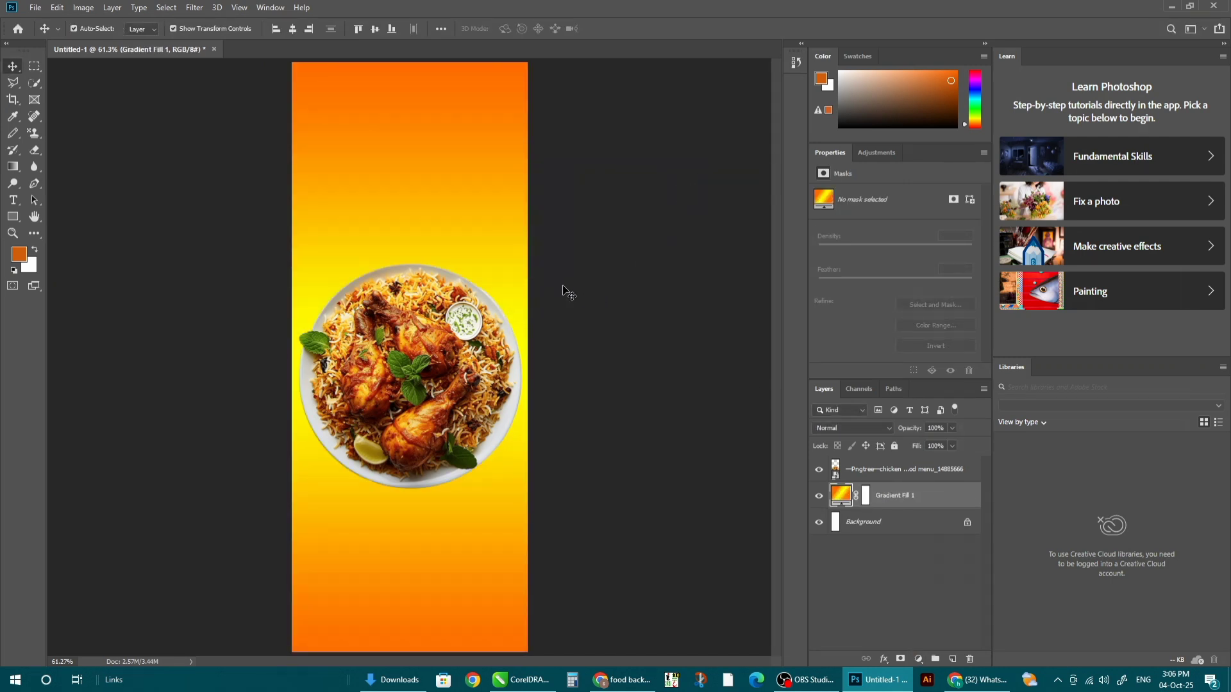
- Add a Drop Shadow to the biryani plate layer and slightly reduce the shadow's spread
{"action": "left_click", "coordinate": [468, 409]}
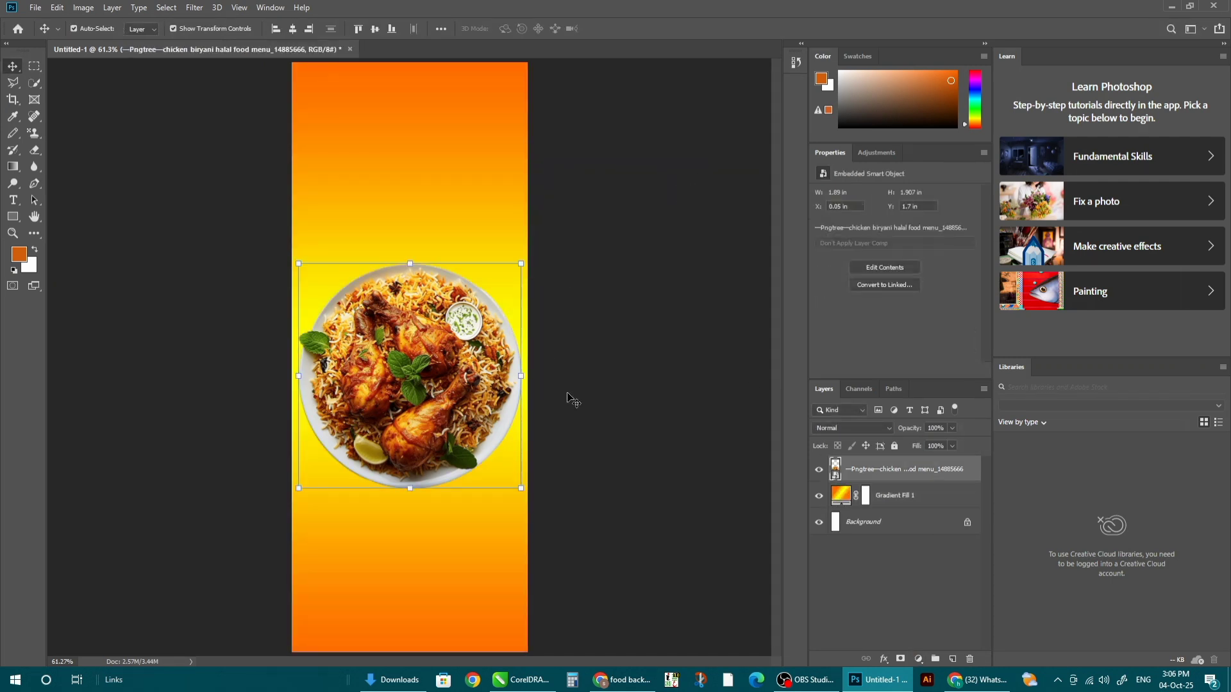
{"action": "double_click", "coordinate": [974, 475]}
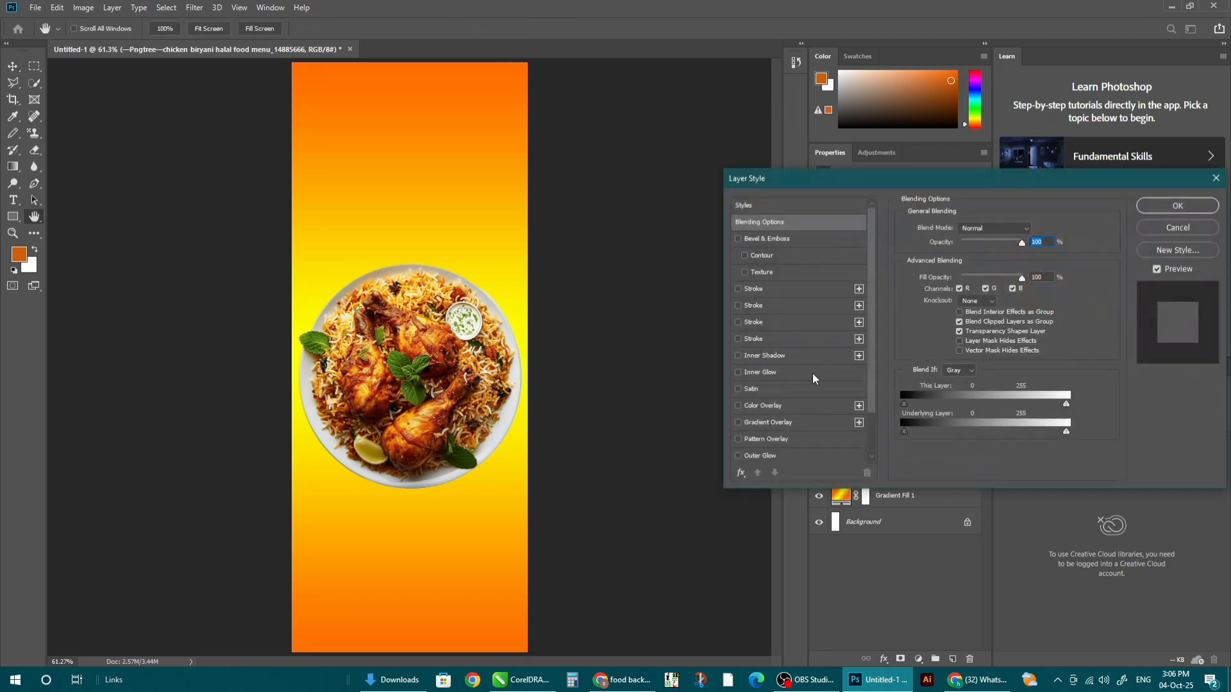
{"action": "scroll", "coordinate": [761, 421], "scroll_direction": "down", "scroll_amount": 2}
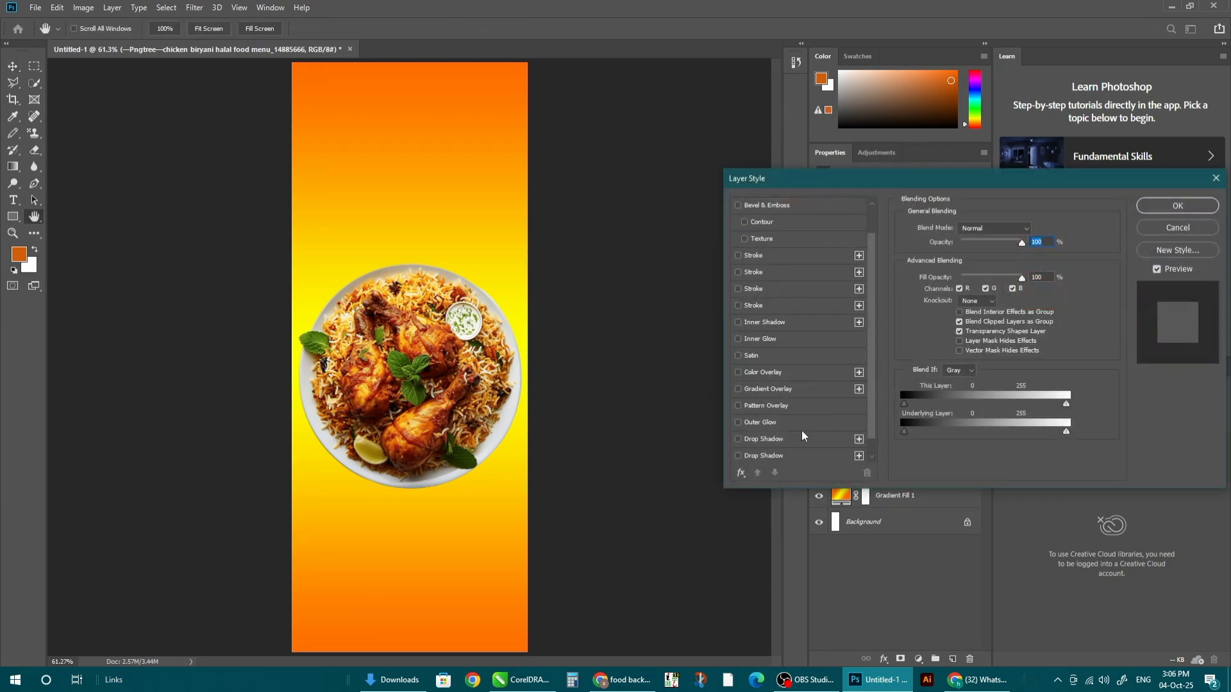
{"action": "left_click", "coordinate": [737, 439]}
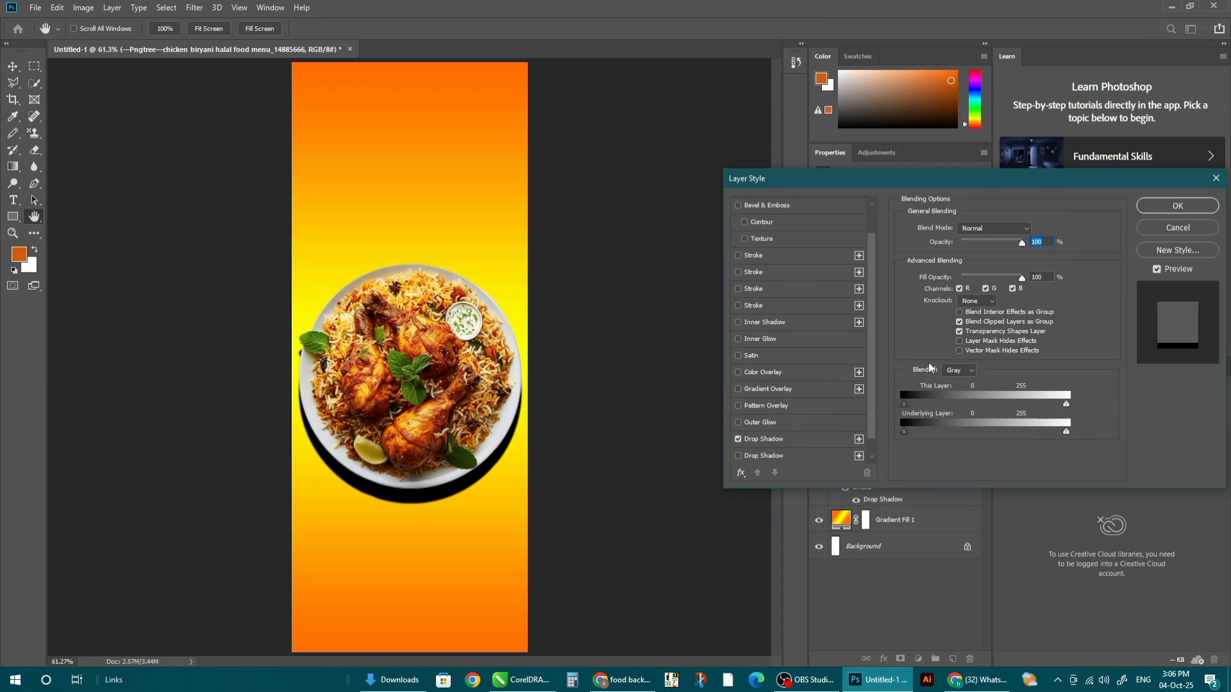
{"action": "left_click", "coordinate": [783, 441]}
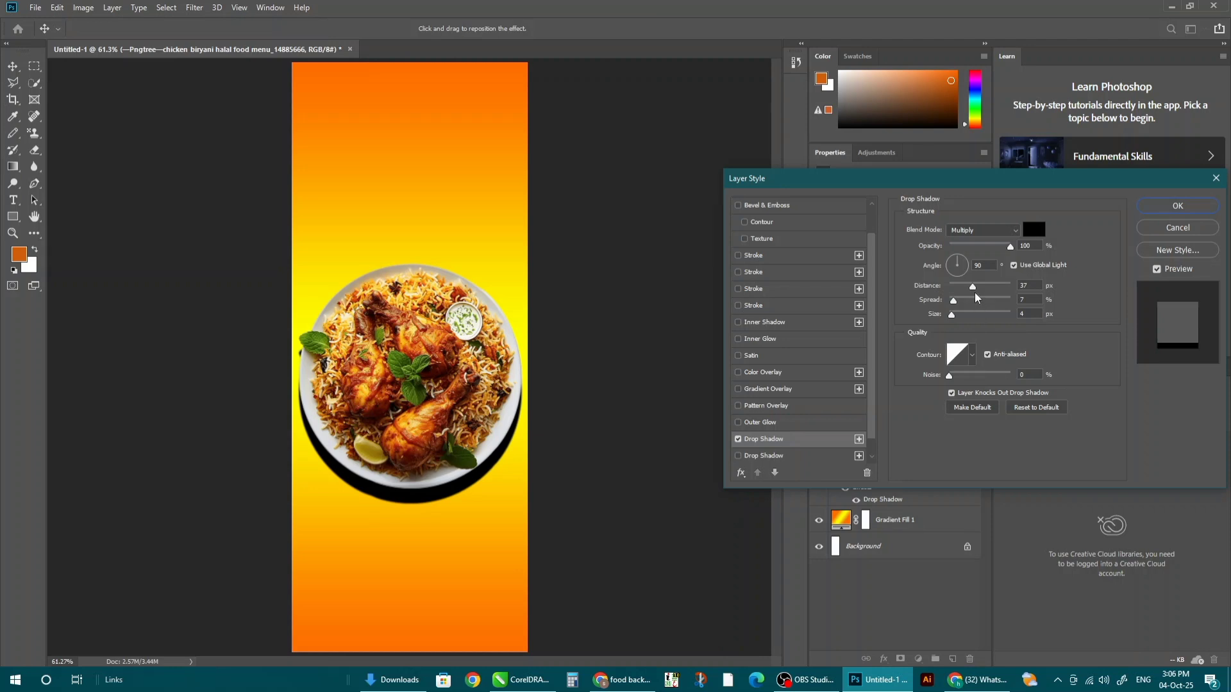
{"action": "left_click_drag", "start_coordinate": [954, 300], "coordinate": [952, 300]}
{"action": "left_click", "coordinate": [1177, 206]}
{"action": "left_click", "coordinate": [13, 200]}
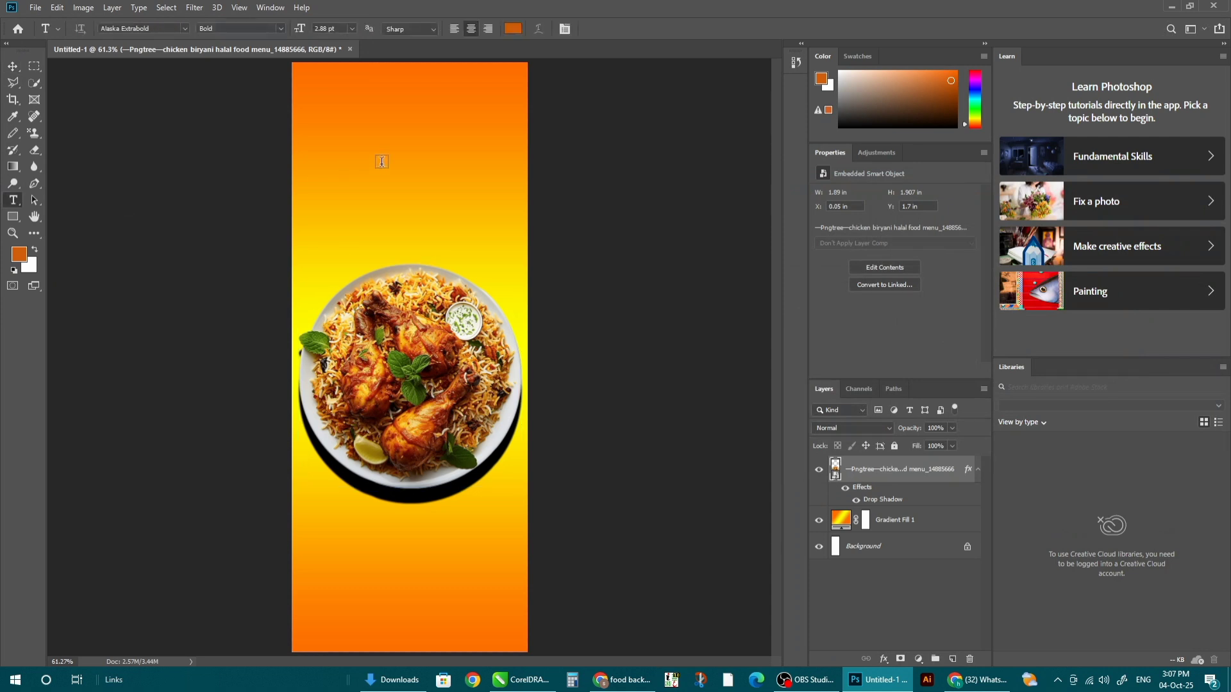
{"action": "left_click", "coordinate": [381, 162]}
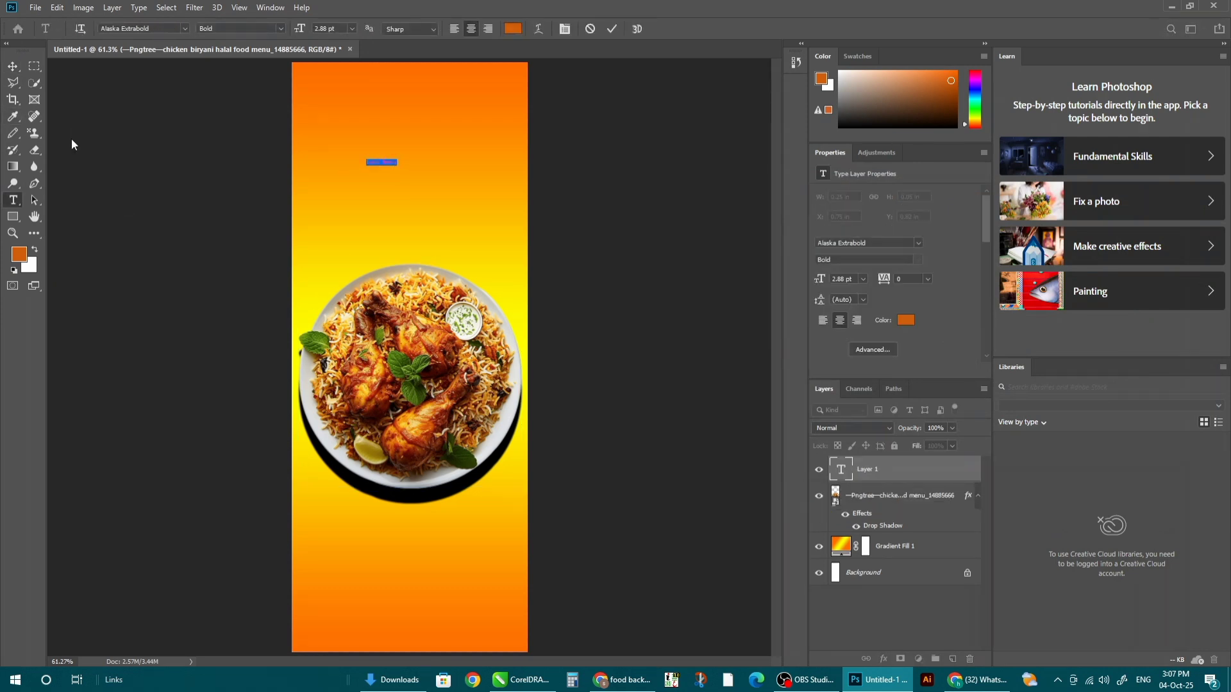
{"action": "left_click", "coordinate": [12, 66]}
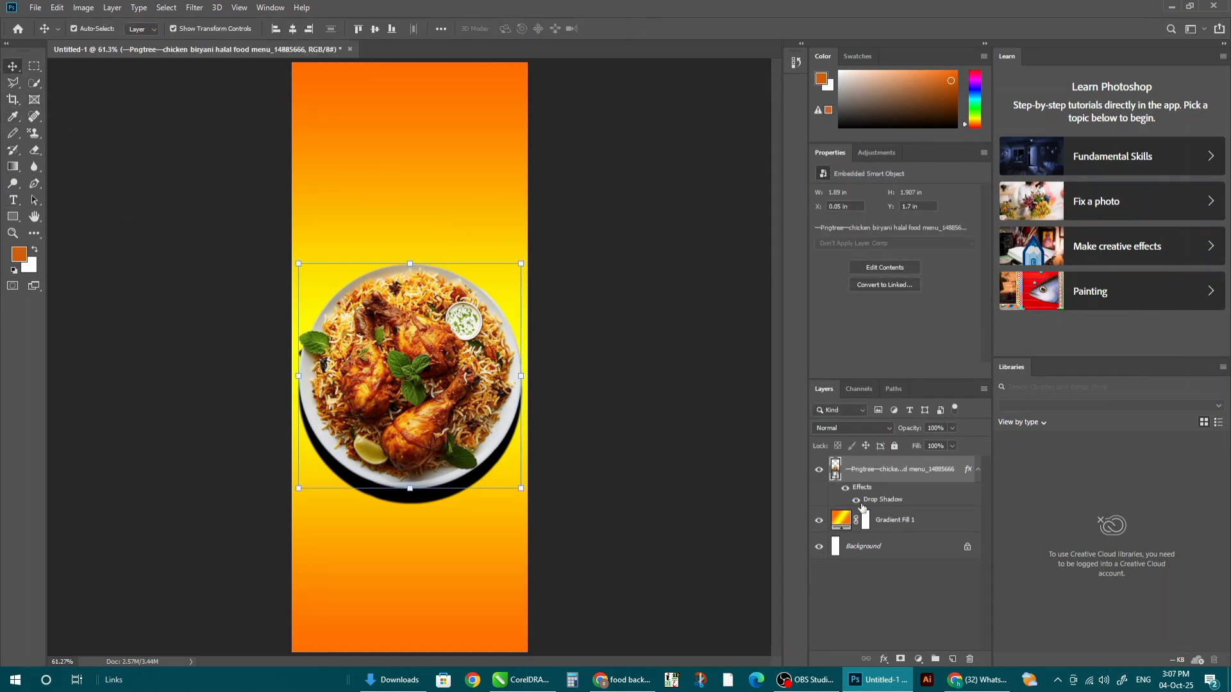
- Create a new empty layer above the biryani plate and activate the Polygonal Lasso tool
{"action": "left_click", "coordinate": [952, 660]}
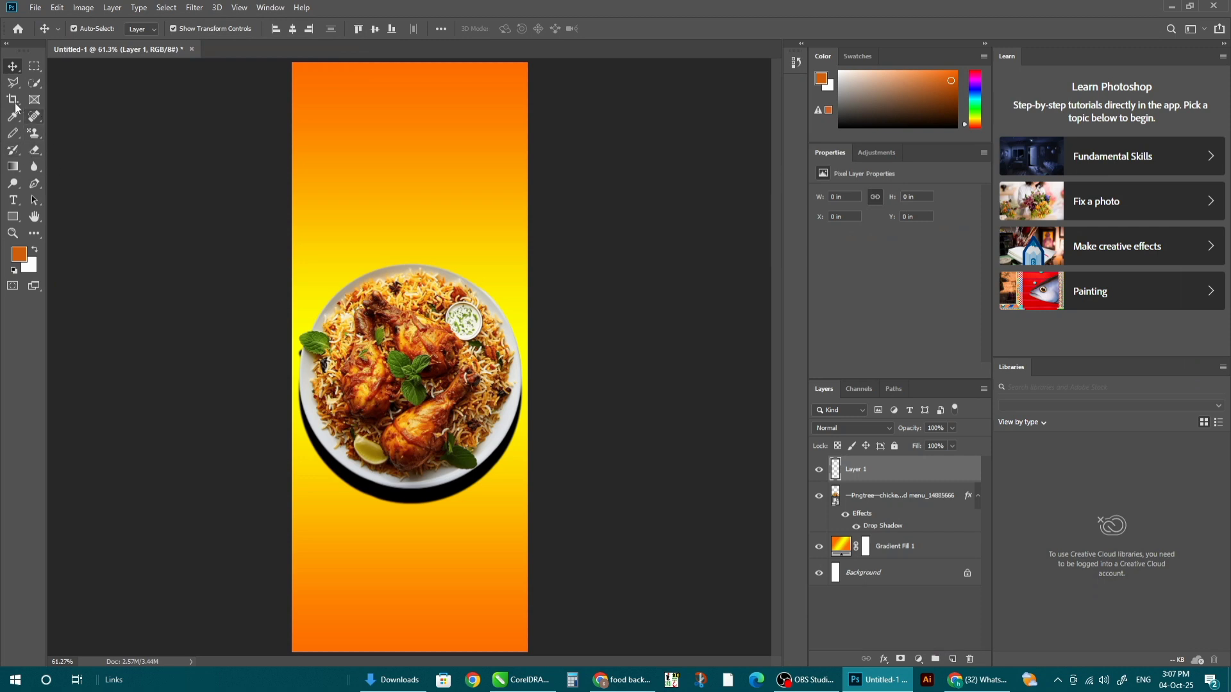
{"action": "key", "text": "l"}
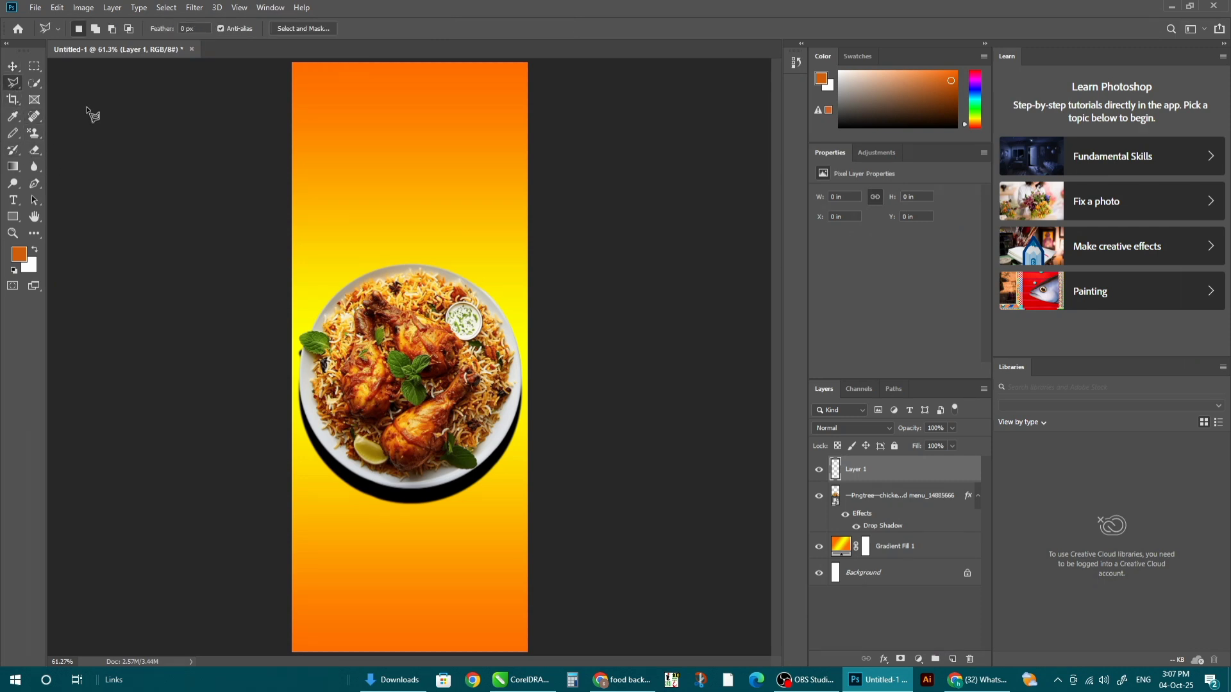
{"action": "left_click", "coordinate": [277, 281]}
{"action": "left_click", "coordinate": [338, 220]}
{"action": "left_click", "coordinate": [408, 213]}
{"action": "left_click", "coordinate": [363, 268]}
{"action": "left_click", "coordinate": [426, 233]}
{"action": "left_click", "coordinate": [449, 200]}
{"action": "left_click", "coordinate": [399, 259]}
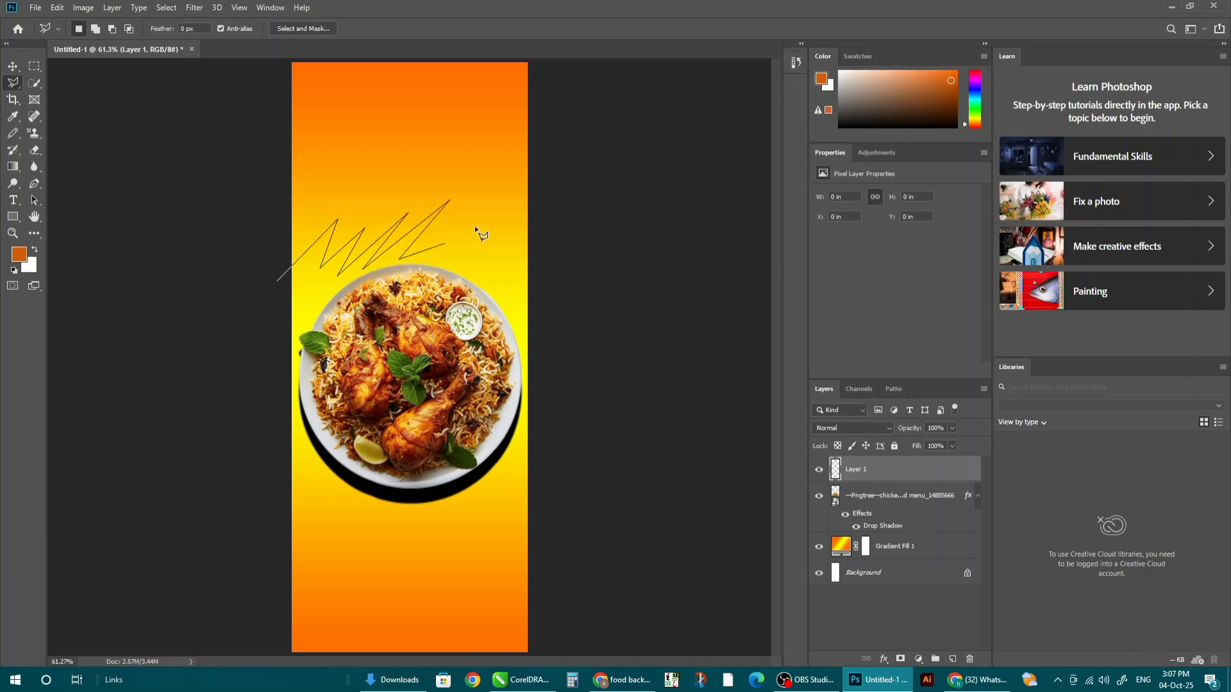
{"action": "left_click", "coordinate": [564, 156]}
{"action": "left_click", "coordinate": [223, 97]}
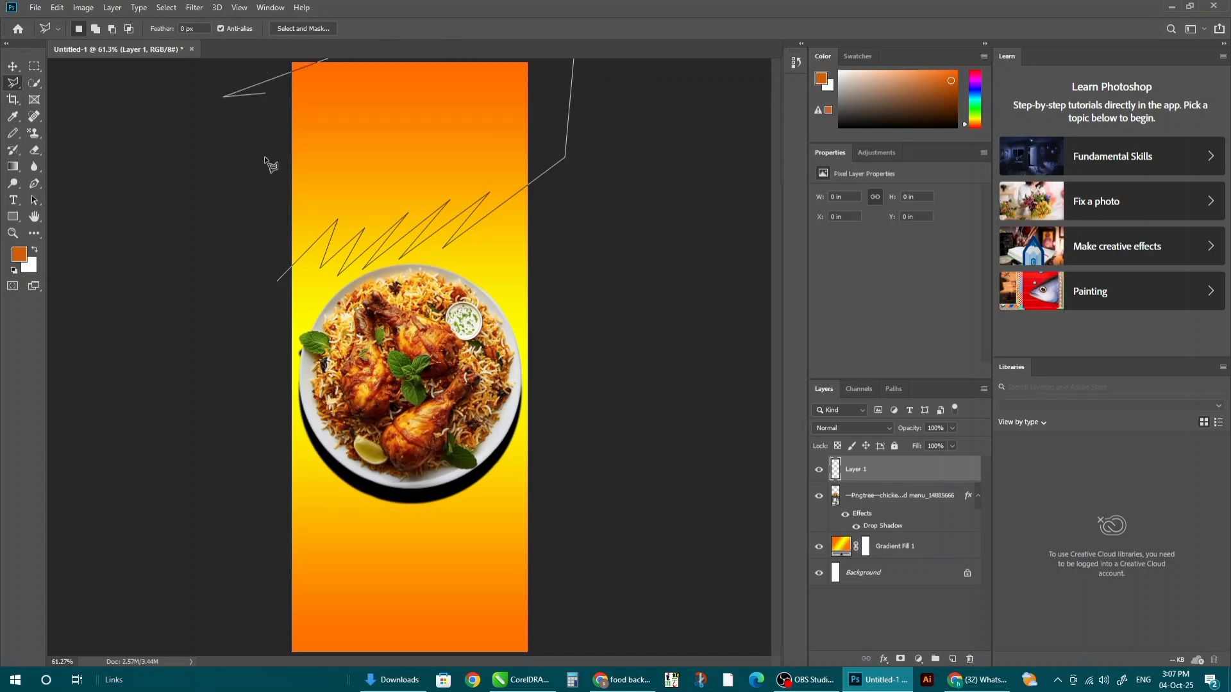
{"action": "left_click", "coordinate": [266, 97]}
{"action": "left_click", "coordinate": [255, 224]}
{"action": "left_click", "coordinate": [277, 280]}
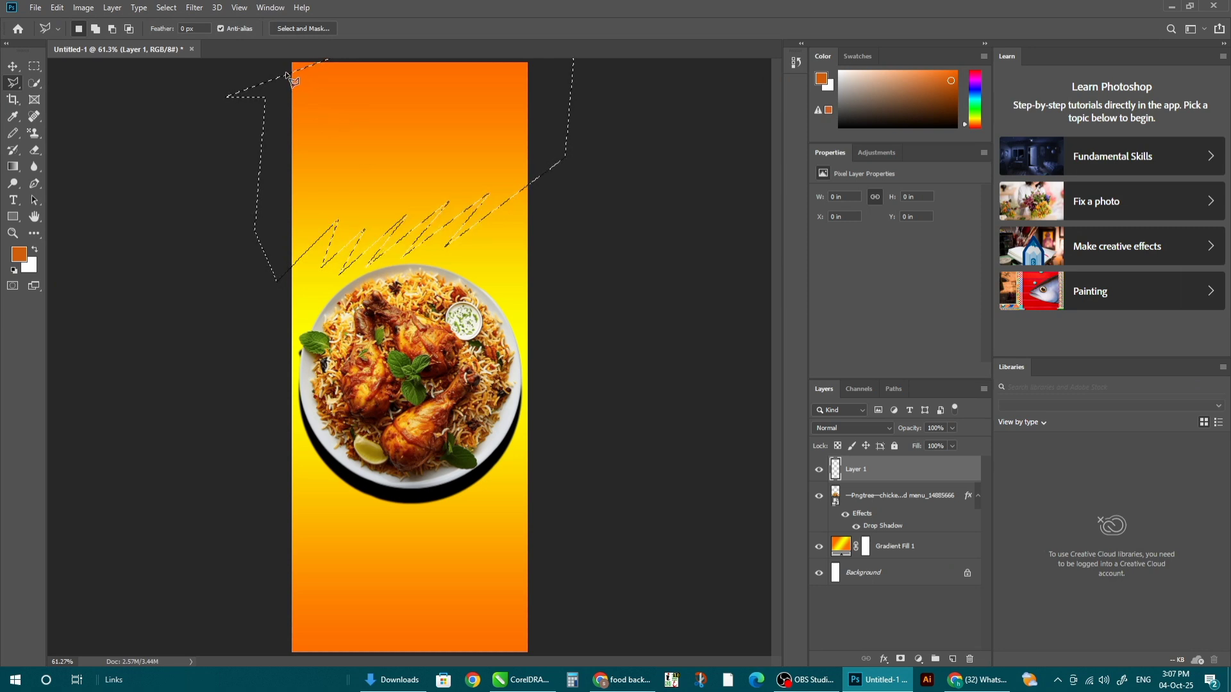
{"action": "key", "text": "ctrl+d"}
{"action": "left_click", "coordinate": [236, 239]}
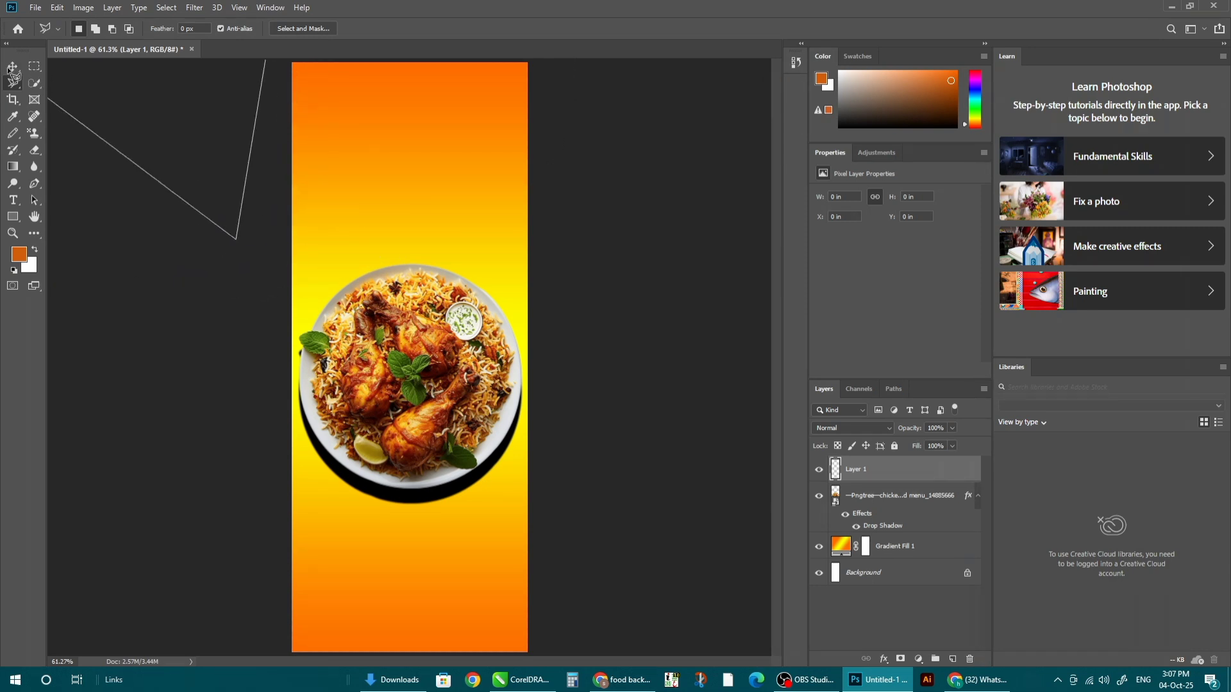
{"action": "key", "text": "Return"}
{"action": "left_click", "coordinate": [577, 254]}
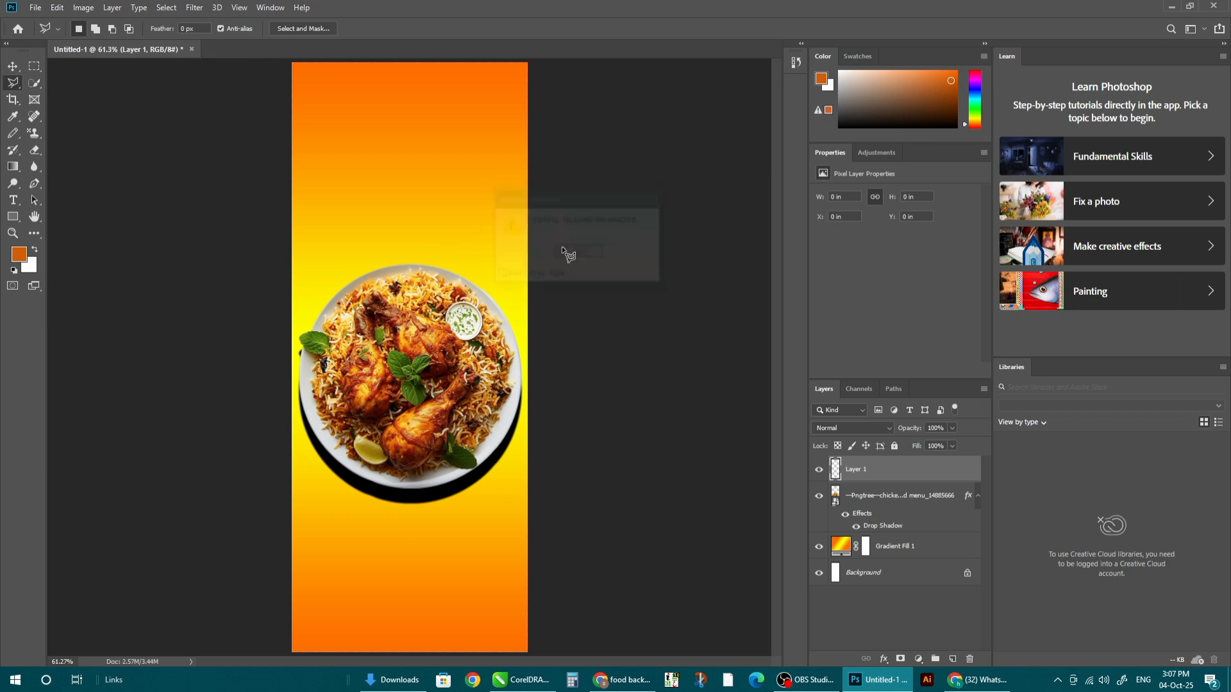
- Draw a closed polygonal selection around the canvas's upper part, with a jagged zigzag lower edge crossing the top of the plate
{"action": "left_click", "coordinate": [276, 333]}
{"action": "left_click", "coordinate": [338, 264]}
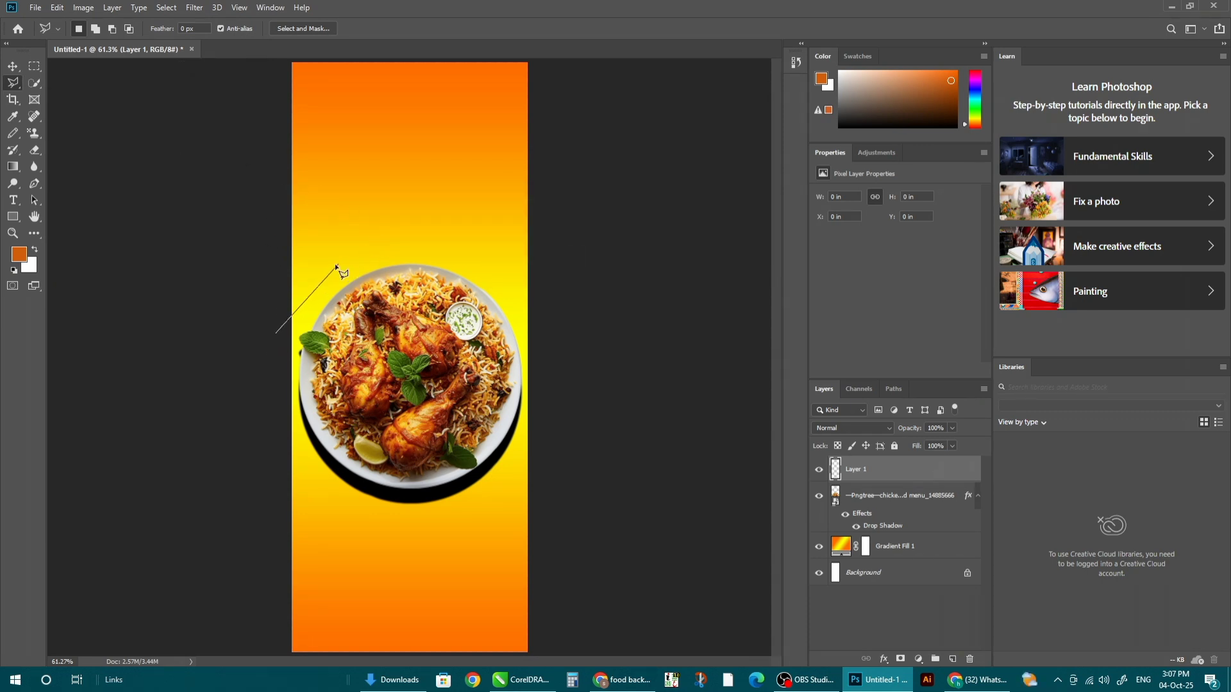
{"action": "left_click", "coordinate": [316, 299]}
{"action": "left_click", "coordinate": [341, 293]}
{"action": "left_click", "coordinate": [414, 235]}
{"action": "left_click", "coordinate": [378, 283]}
{"action": "left_click", "coordinate": [453, 290]}
{"action": "left_click", "coordinate": [500, 240]}
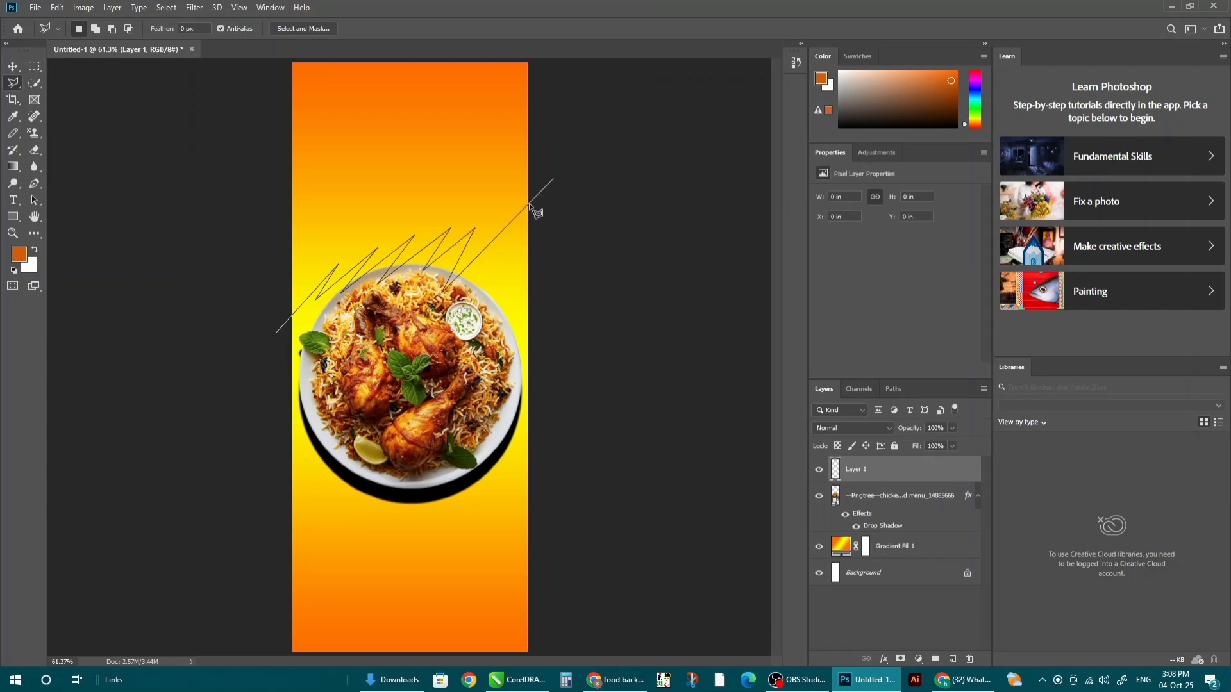
{"action": "left_click", "coordinate": [477, 295]}
{"action": "left_click", "coordinate": [613, 167]}
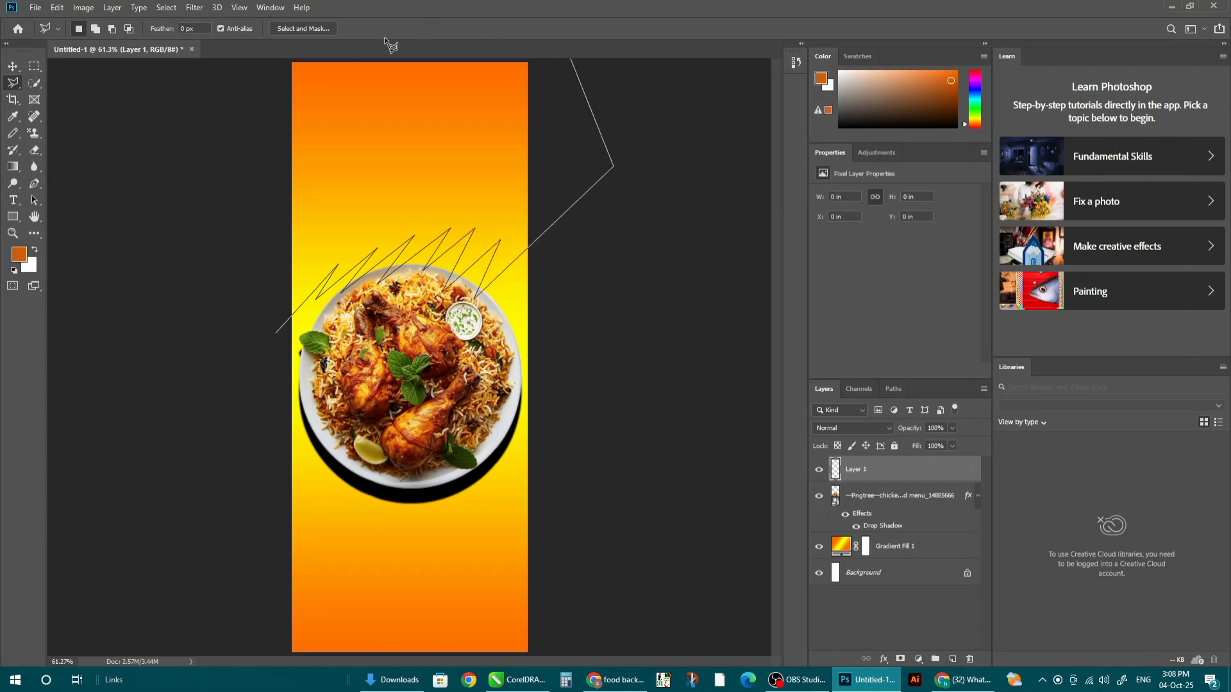
{"action": "left_click", "coordinate": [254, 76]}
{"action": "left_click", "coordinate": [235, 153]}
{"action": "left_click", "coordinate": [228, 241]}
{"action": "left_click", "coordinate": [273, 333]}
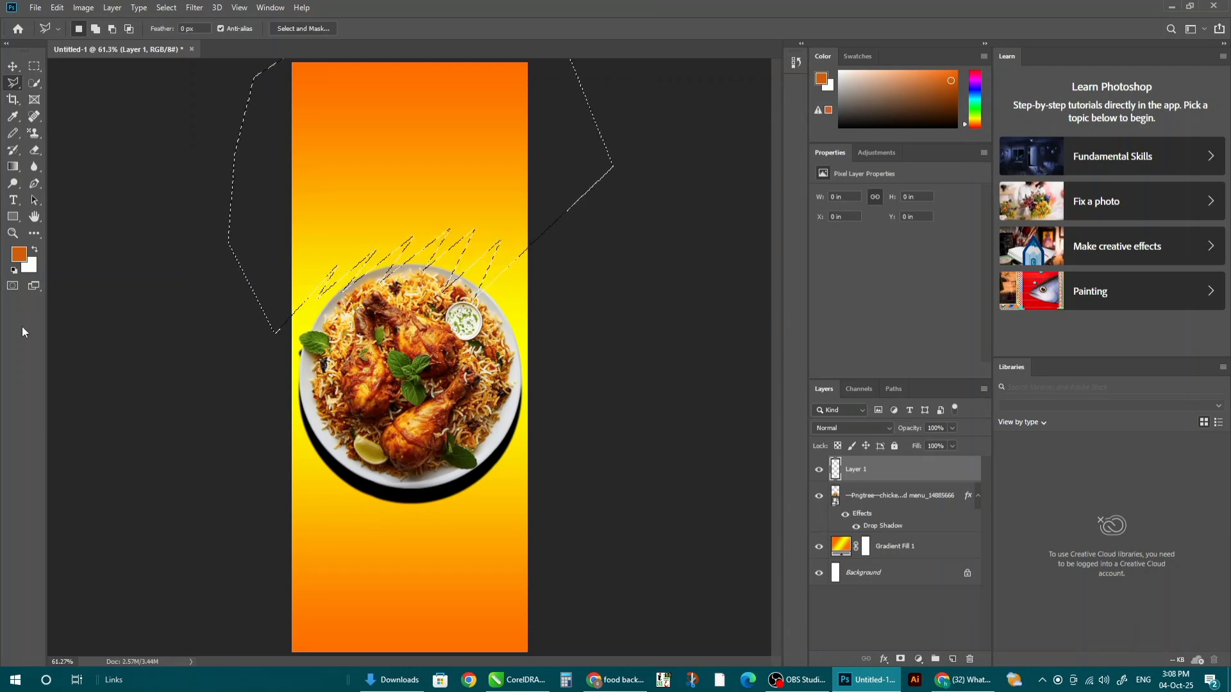
- Set the foreground color to white (ffffff)
{"action": "left_click", "coordinate": [19, 254]}
{"action": "type", "text": "ffffff"}
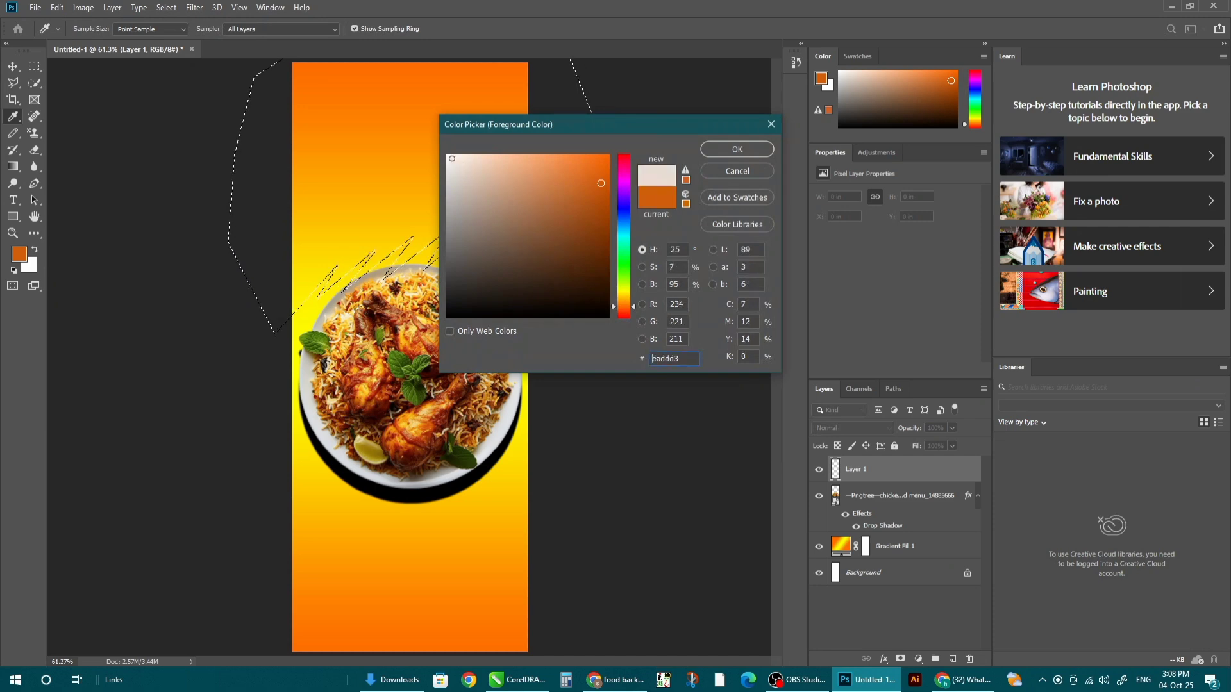
{"action": "key", "text": "Return"}
- Paint the jagged selection on the empty layer solid white with the Brush tool at 1100 px
{"action": "key", "text": "b"}
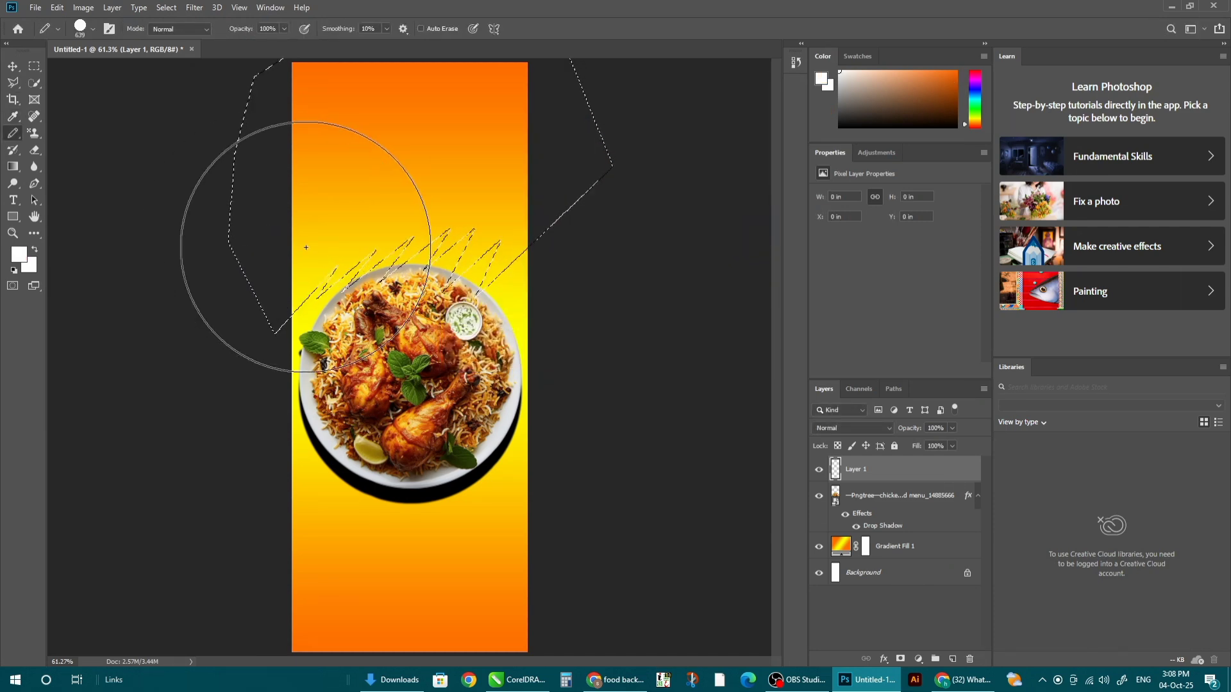
{"action": "right_click", "coordinate": [12, 132]}
{"action": "left_click", "coordinate": [58, 132]}
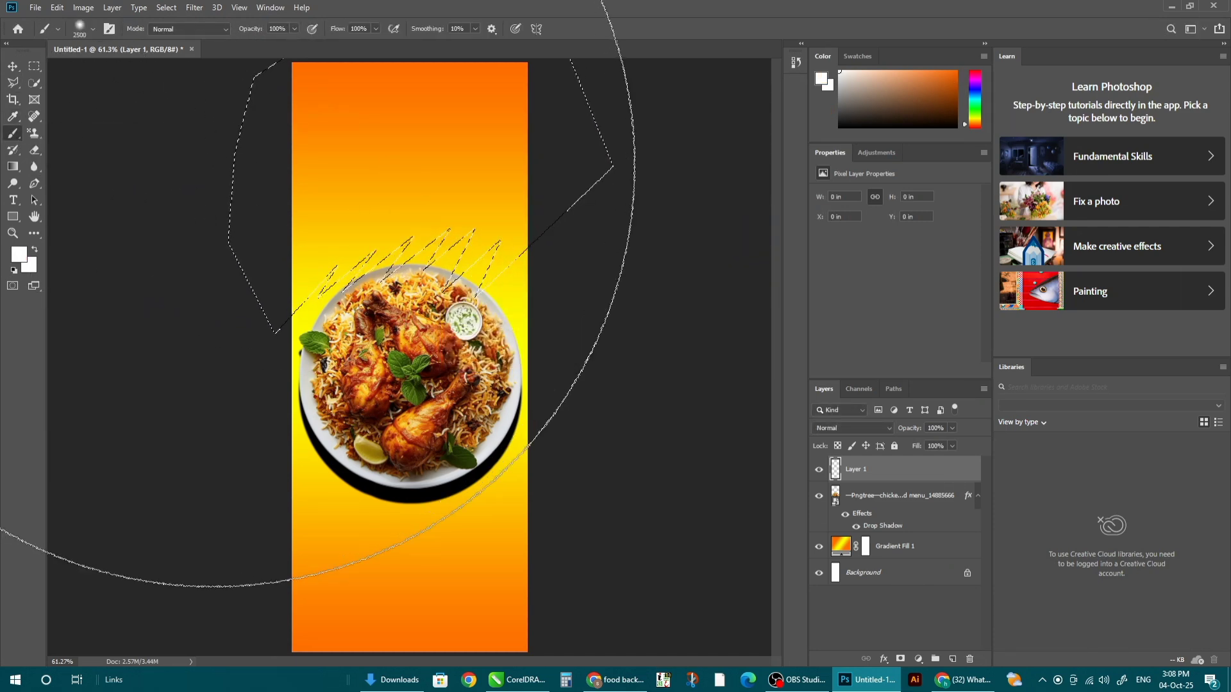
{"action": "key", "text": "bracketleft"}
{"action": "key", "text": "bracketleft"}
{"action": "key", "text": "bracketleft"}
{"action": "key", "text": "bracketleft"}
{"action": "key", "text": "bracketleft"}
{"action": "key", "text": "bracketleft"}
{"action": "key", "text": "bracketleft"}
{"action": "key", "text": "bracketleft"}
{"action": "key", "text": "bracketleft"}
{"action": "key", "text": "bracketleft"}
{"action": "key", "text": "bracketleft"}
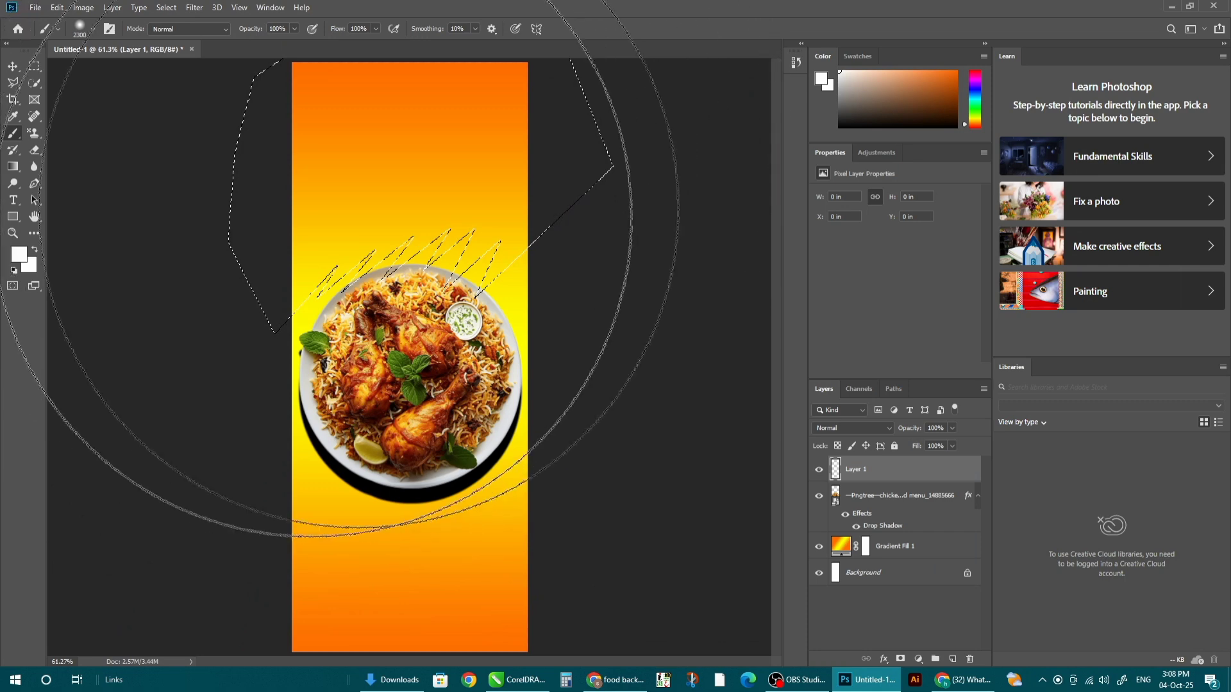
{"action": "key", "text": "bracketleft"}
{"action": "key", "text": "bracketleft"}
{"action": "key", "text": "bracketleft"}
{"action": "left_click_drag", "start_coordinate": [359, 128], "coordinate": [512, 122]}
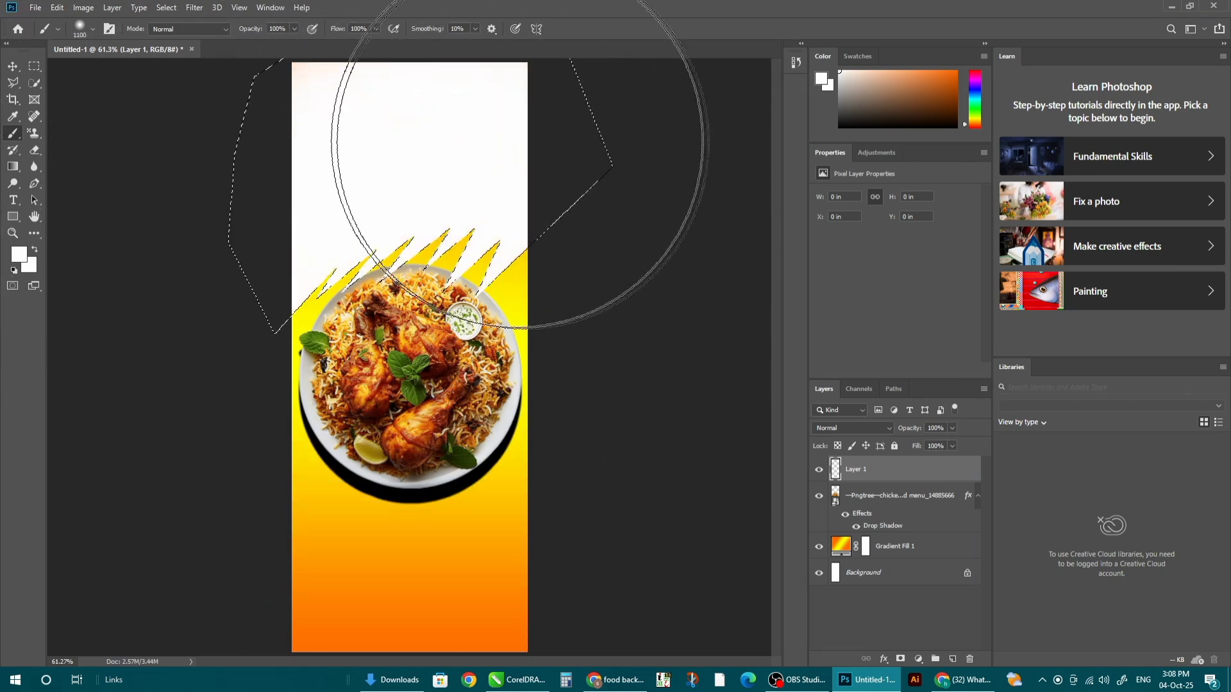
- Deselect the jagged area and move the white shape's layer below the biryani plate layer
{"action": "key", "text": "v"}
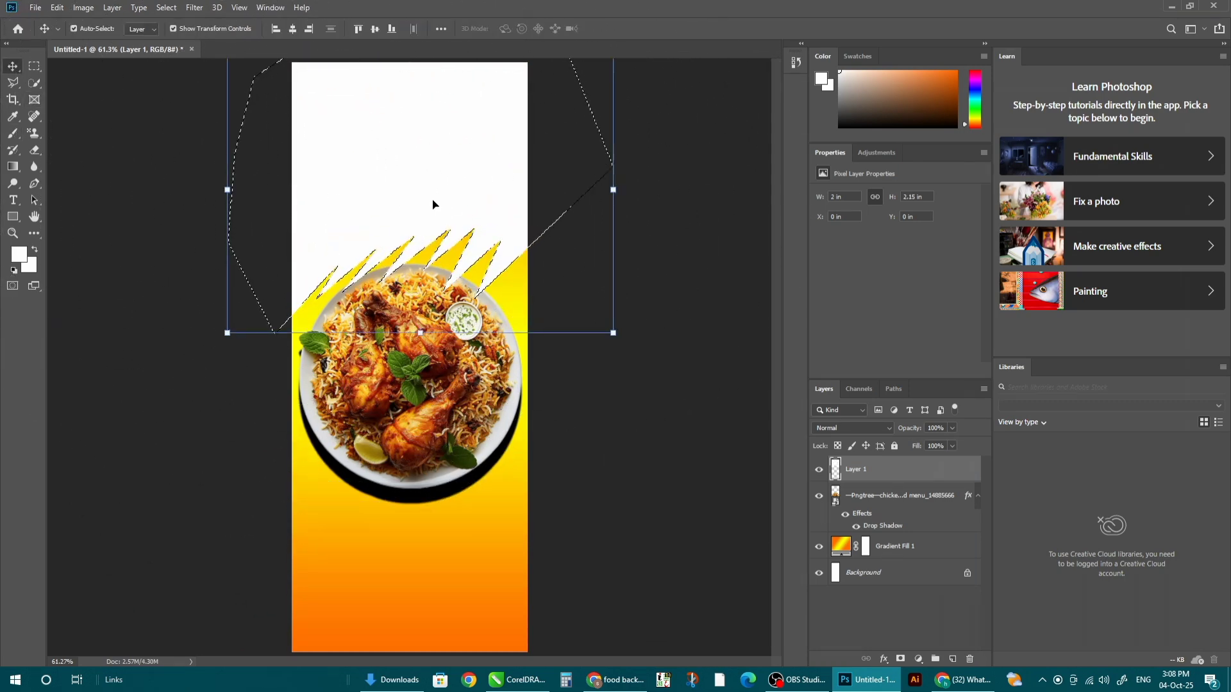
{"action": "left_click", "coordinate": [497, 257]}
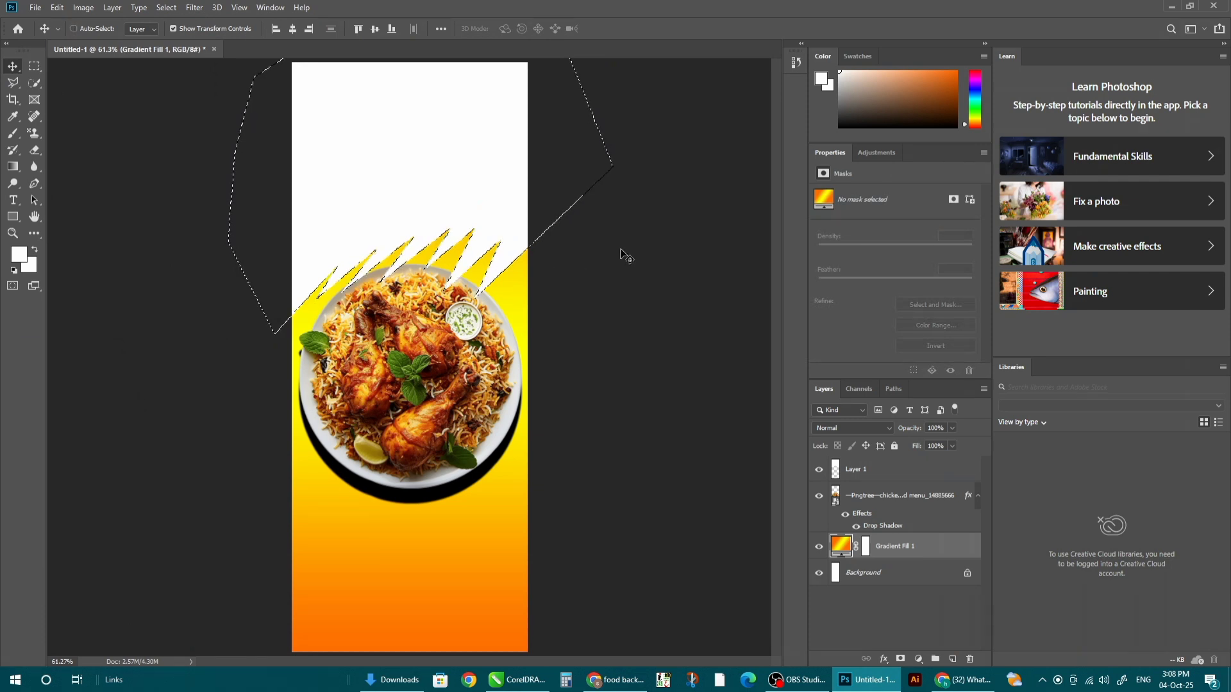
{"action": "key", "text": "ctrl+d"}
{"action": "left_click", "coordinate": [487, 378]}
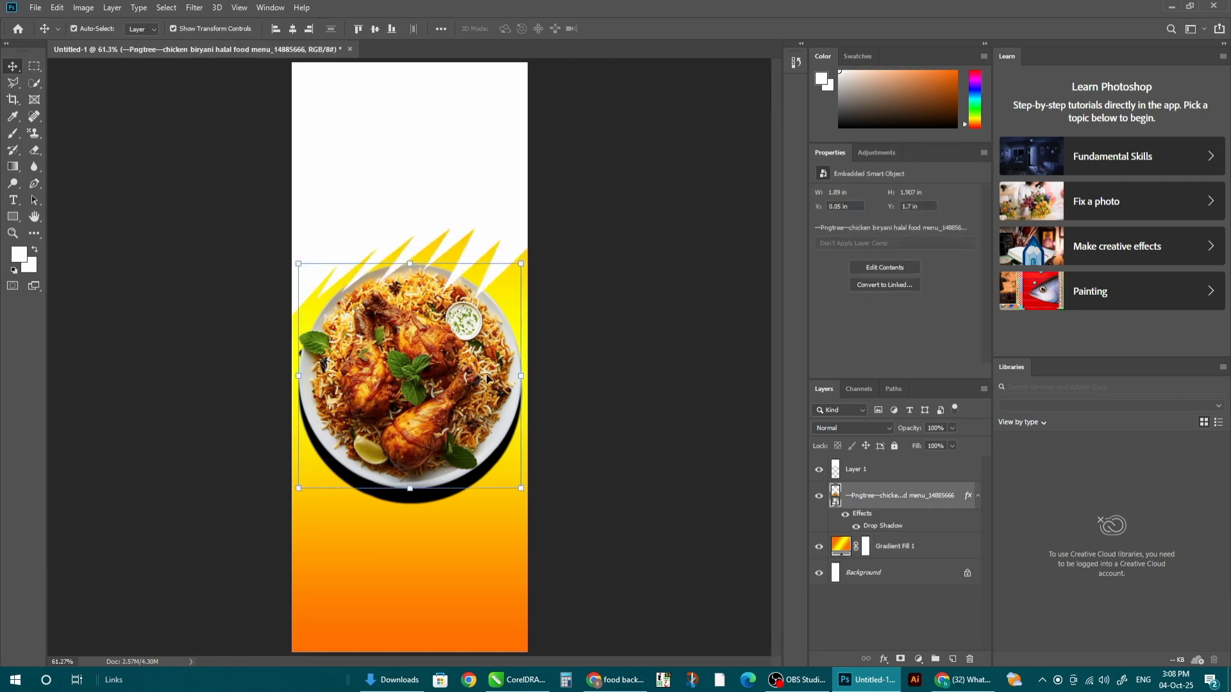
{"action": "left_click", "coordinate": [941, 461]}
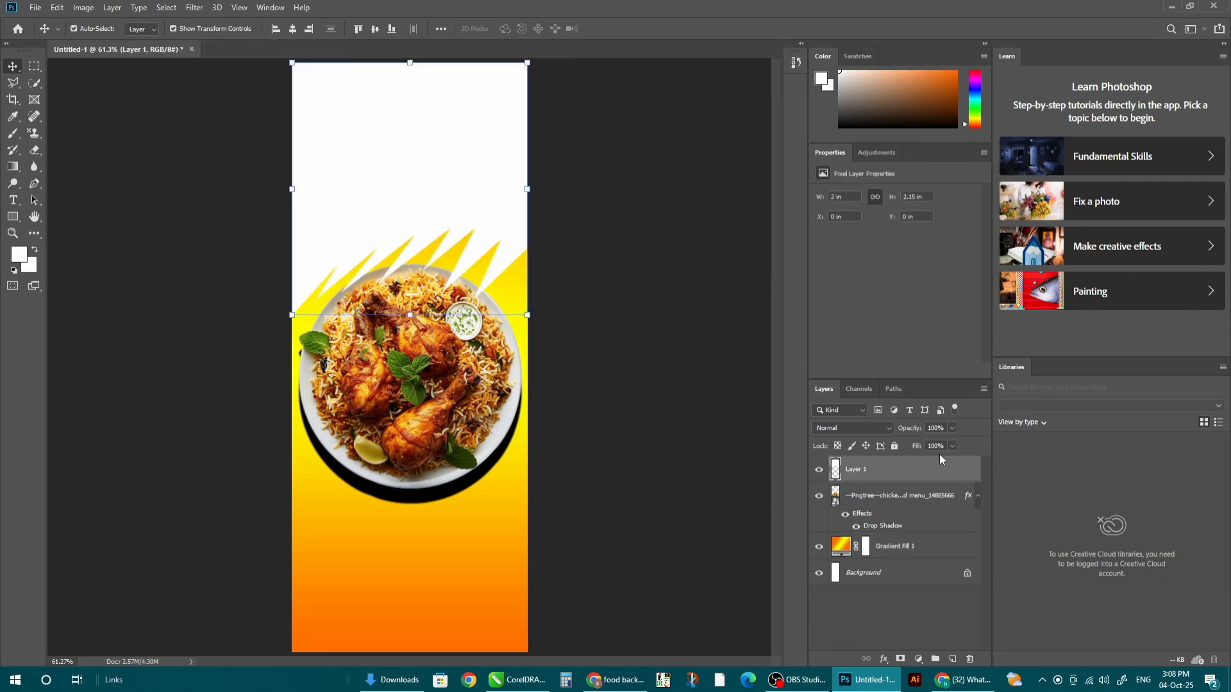
{"action": "left_click_drag", "start_coordinate": [930, 474], "coordinate": [926, 537]}
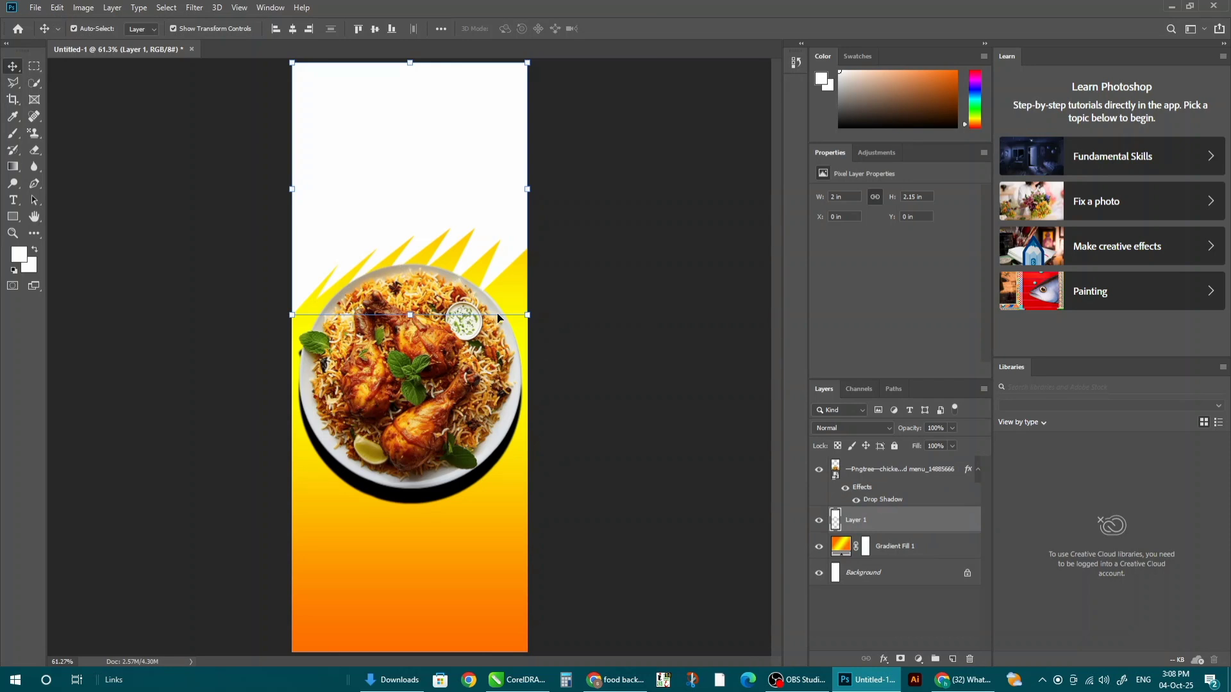
- Shift the white shape down and enlarge it to about 2.25 x 2.42 in, so it reaches the canvas's upper edge
{"action": "left_click_drag", "start_coordinate": [504, 230], "coordinate": [504, 246]}
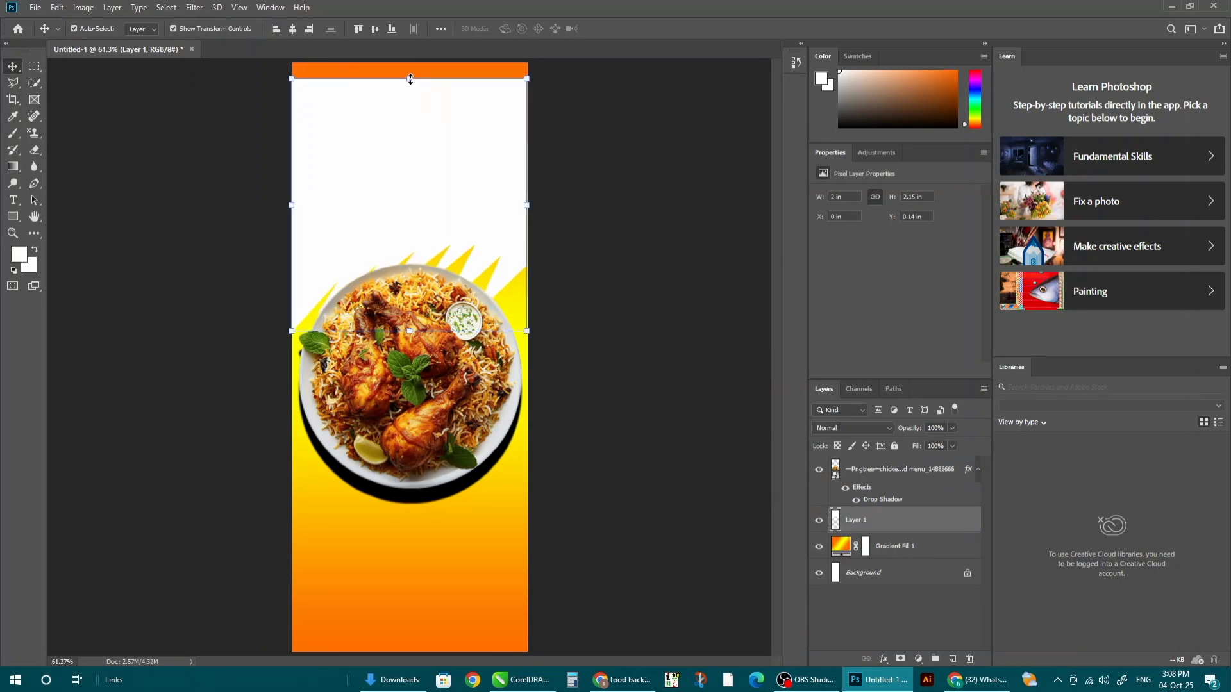
{"action": "left_click_drag", "start_coordinate": [410, 79], "coordinate": [409, 63]}
{"action": "key", "text": "Return"}
{"action": "left_click", "coordinate": [667, 271]}
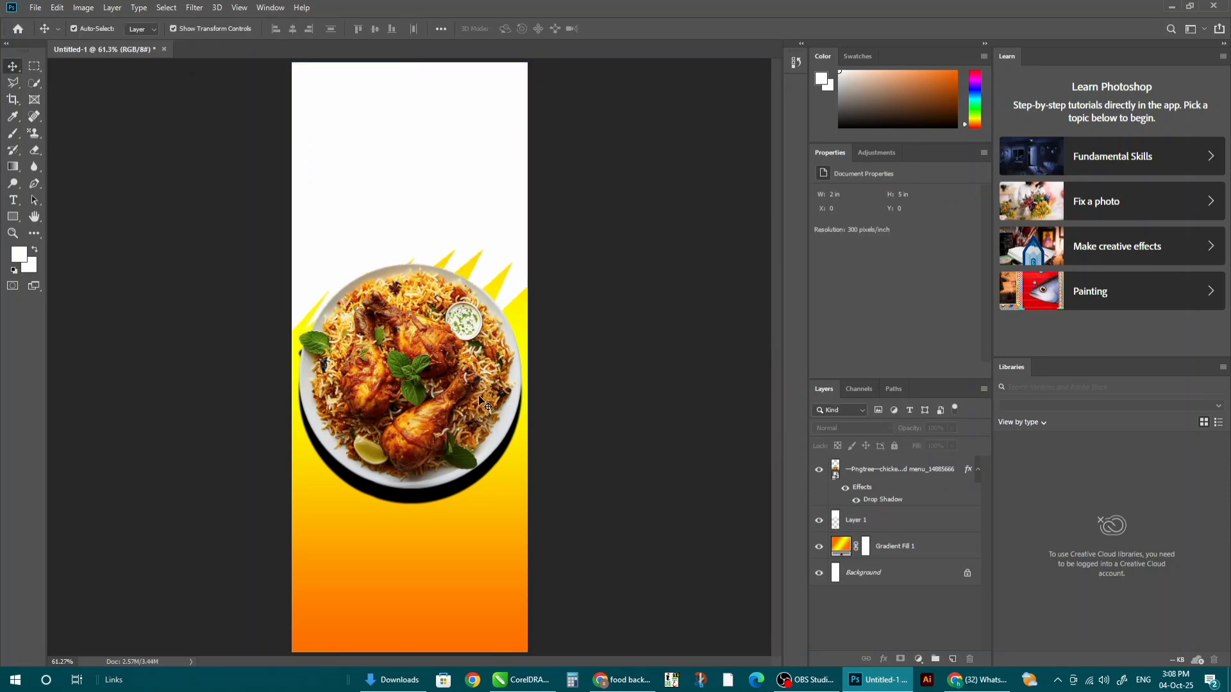
- Draw a closed polygonal selection with a zigzag lower edge across the white shape's upper end on Layer 1
{"action": "left_click", "coordinate": [510, 215]}
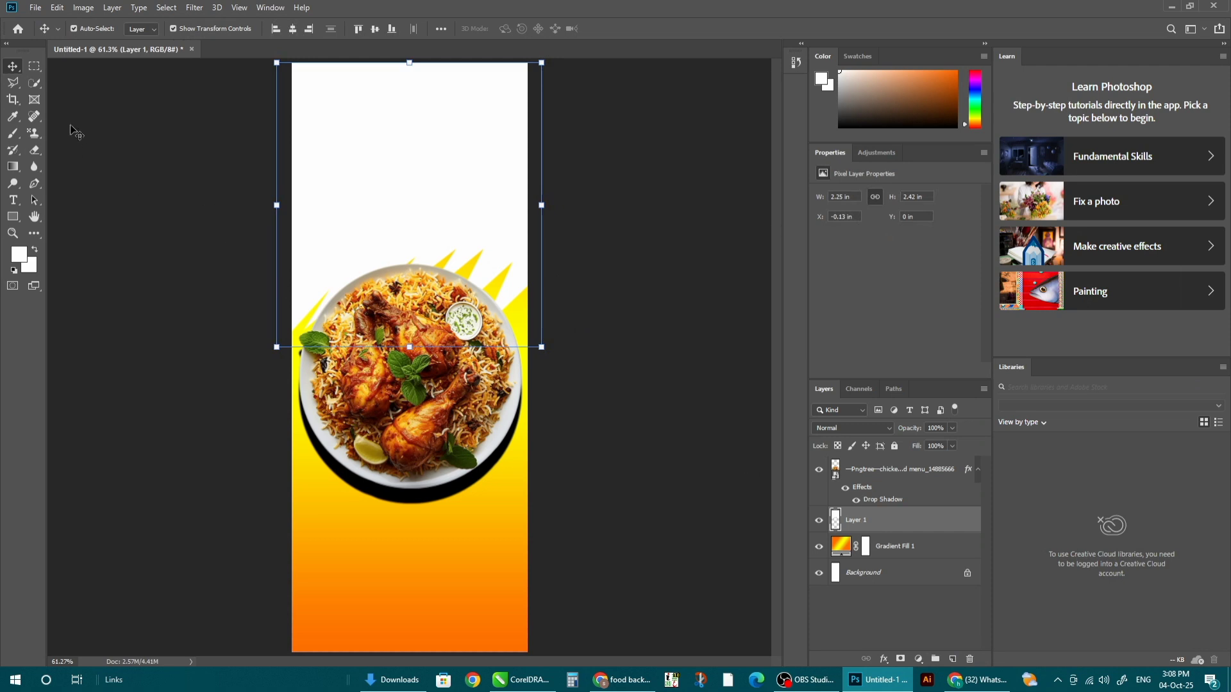
{"action": "left_click", "coordinate": [12, 87]}
{"action": "left_click", "coordinate": [275, 117]}
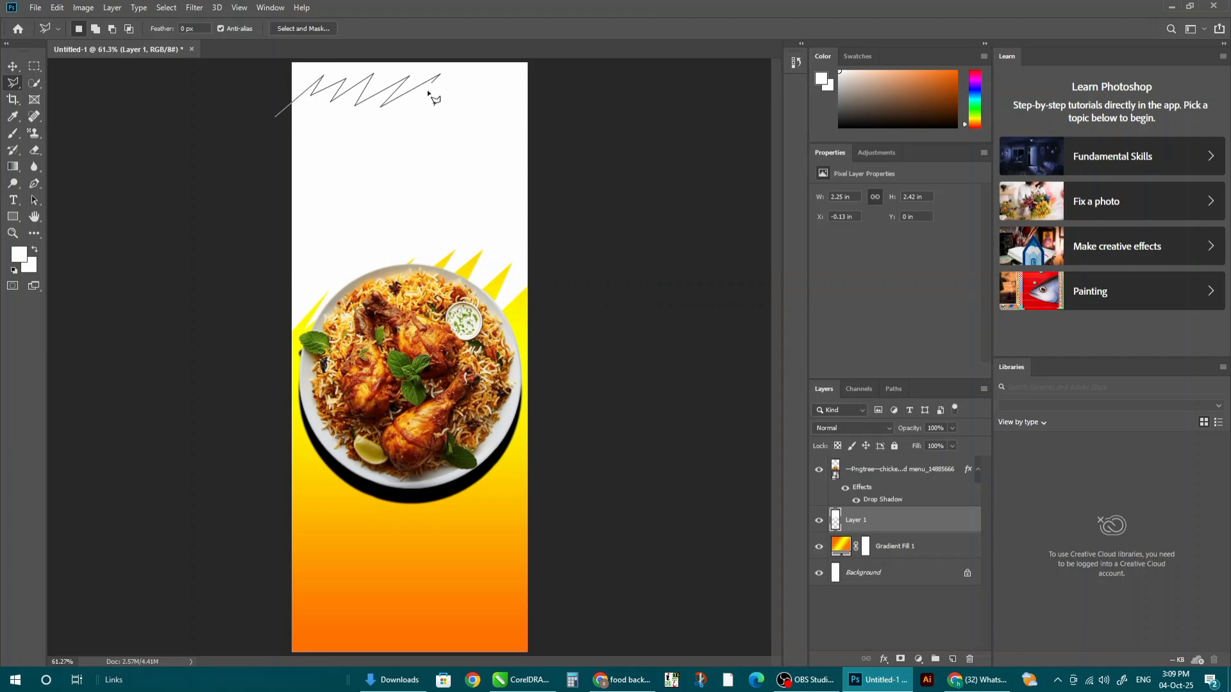
{"action": "left_click", "coordinate": [464, 103]}
{"action": "left_click", "coordinate": [484, 103]}
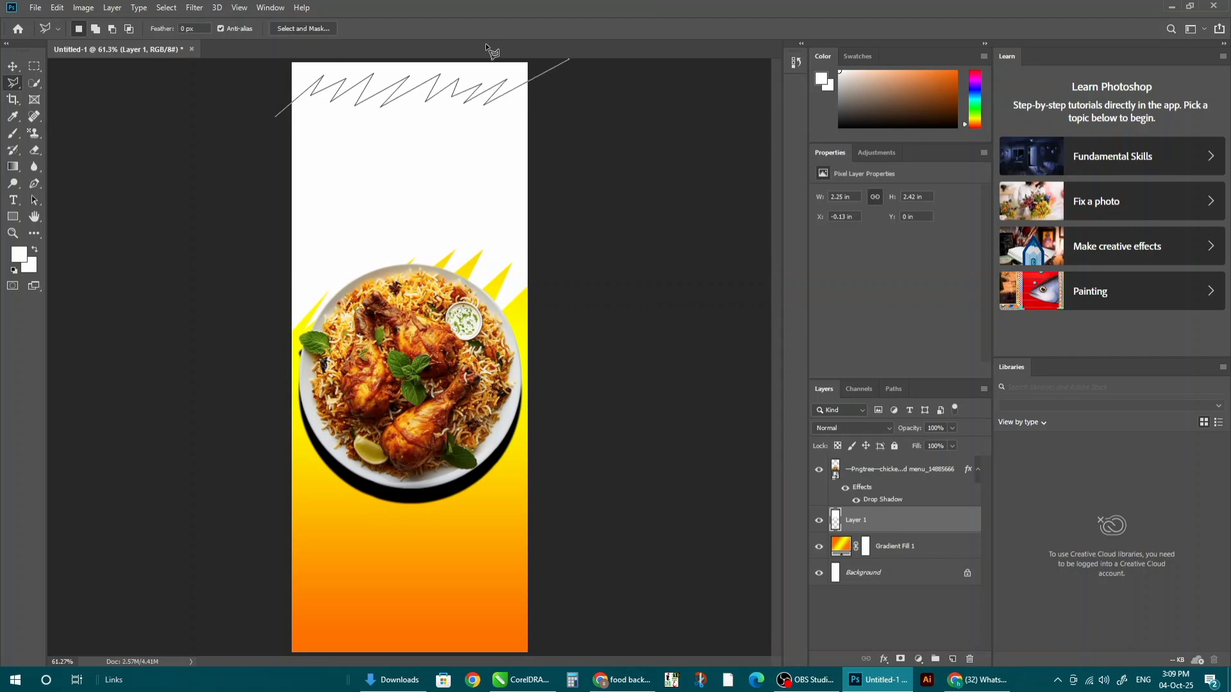
{"action": "left_click", "coordinate": [275, 59]}
{"action": "left_click", "coordinate": [253, 109]}
{"action": "left_click", "coordinate": [275, 117]}
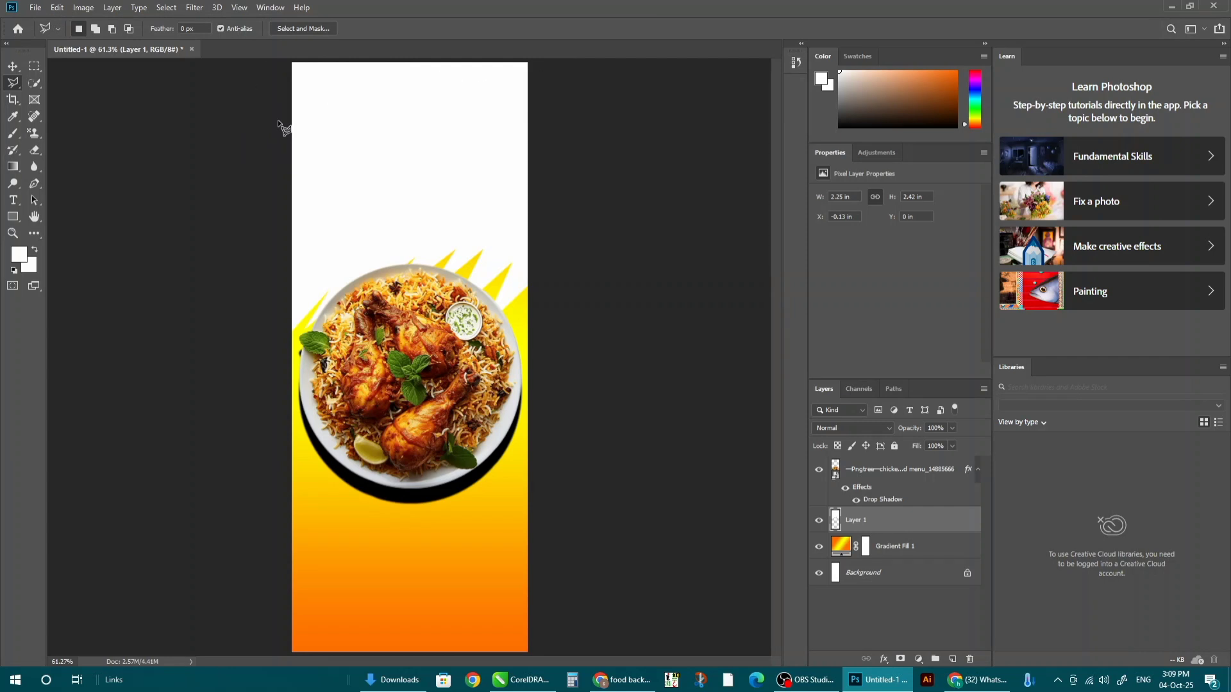
- Set the foreground color to a dark orange and brush it across the zigzag selection
{"action": "left_click", "coordinate": [18, 255]}
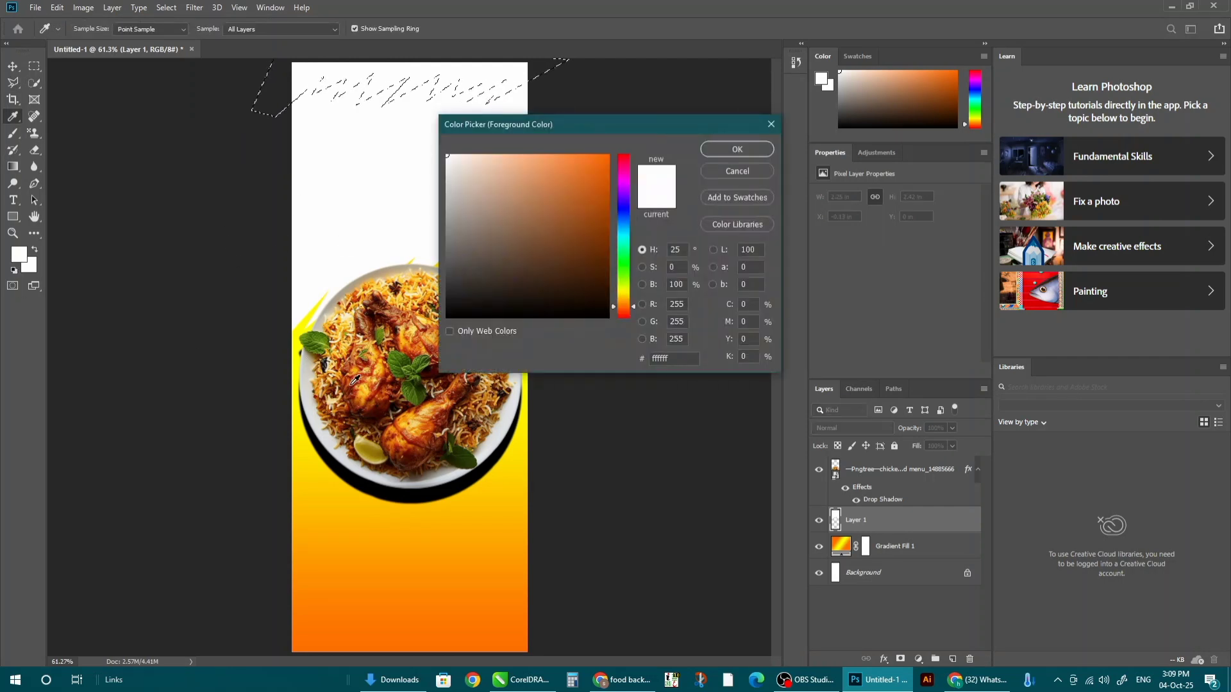
{"action": "left_click", "coordinate": [602, 198]}
{"action": "key", "text": "Return"}
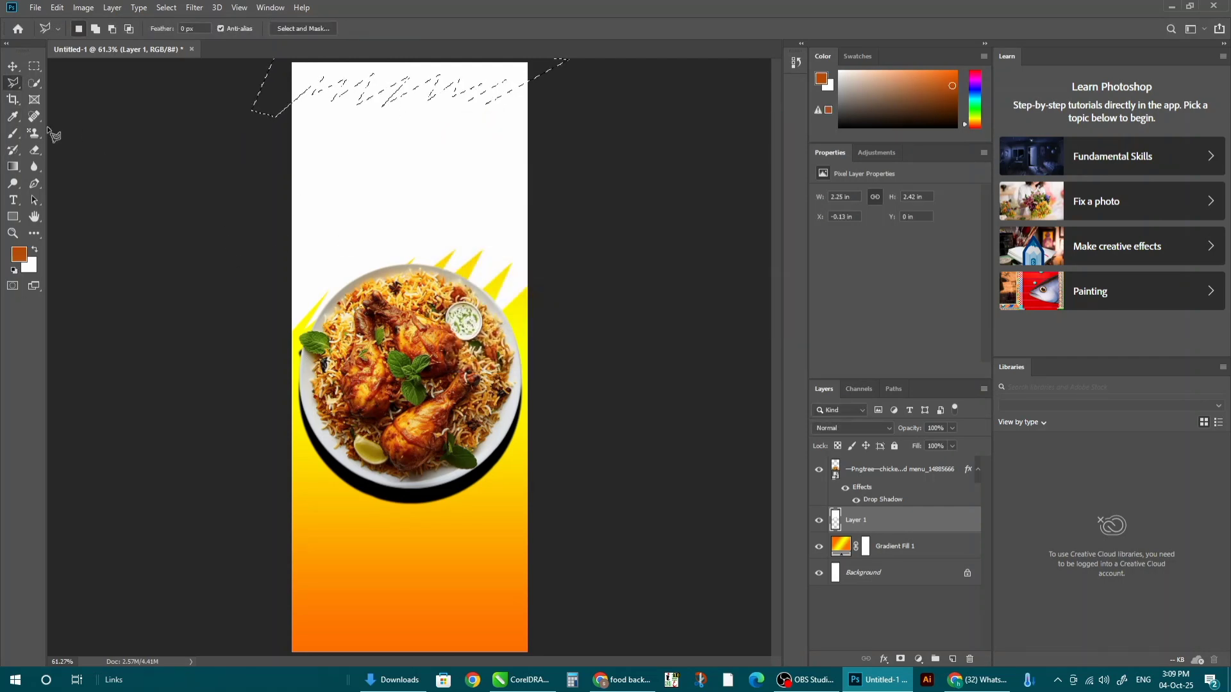
{"action": "left_click", "coordinate": [12, 138]}
{"action": "left_click_drag", "start_coordinate": [381, 38], "coordinate": [449, 71]}
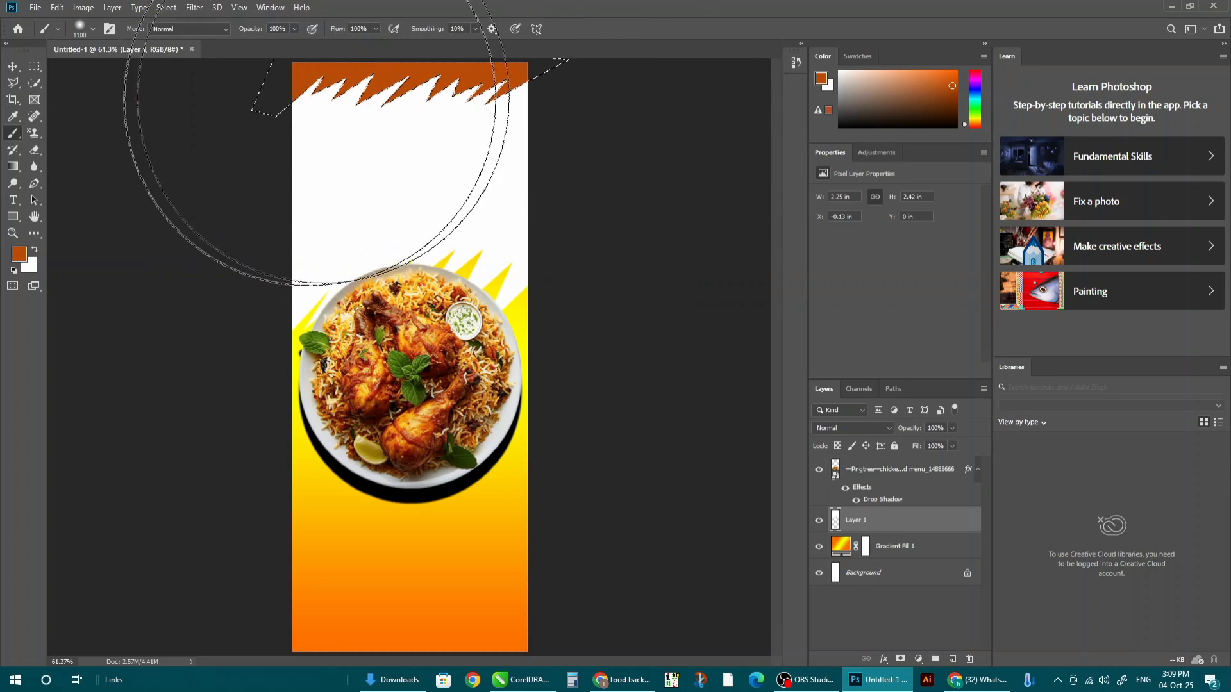
- Clear the zigzag selection around the dark orange strip and leave no layer selected
{"action": "left_click", "coordinate": [12, 66]}
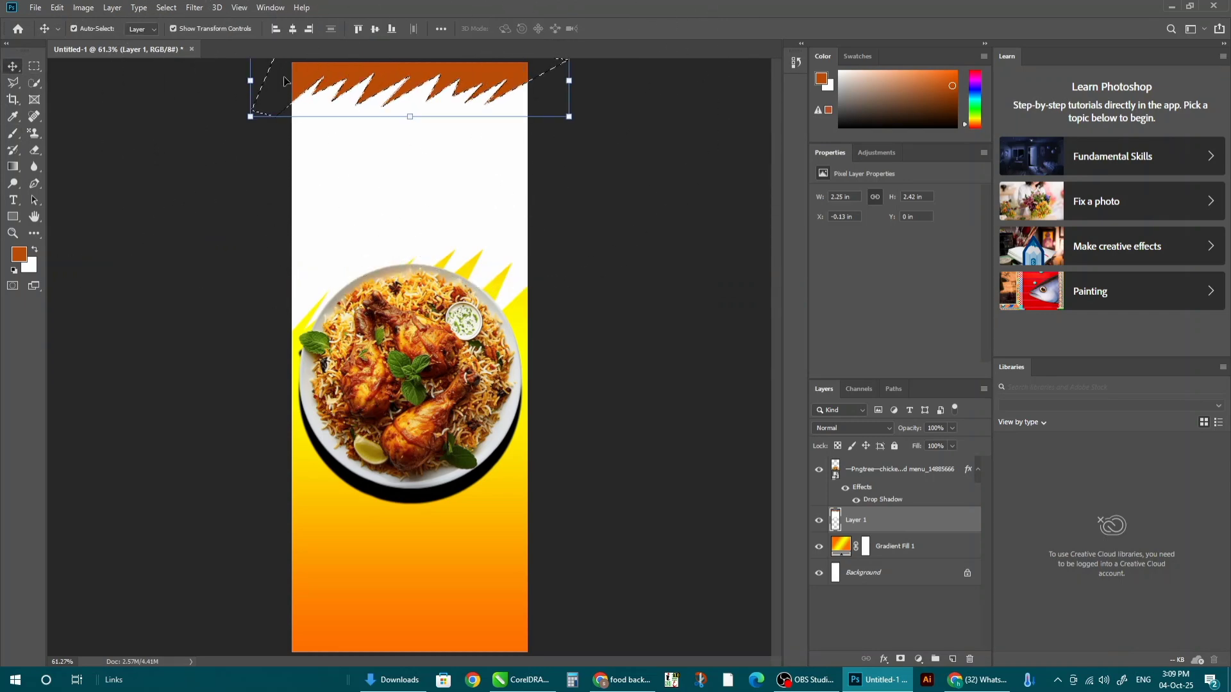
{"action": "left_click", "coordinate": [166, 7]}
{"action": "left_click", "coordinate": [234, 40]}
{"action": "left_click", "coordinate": [419, 166]}
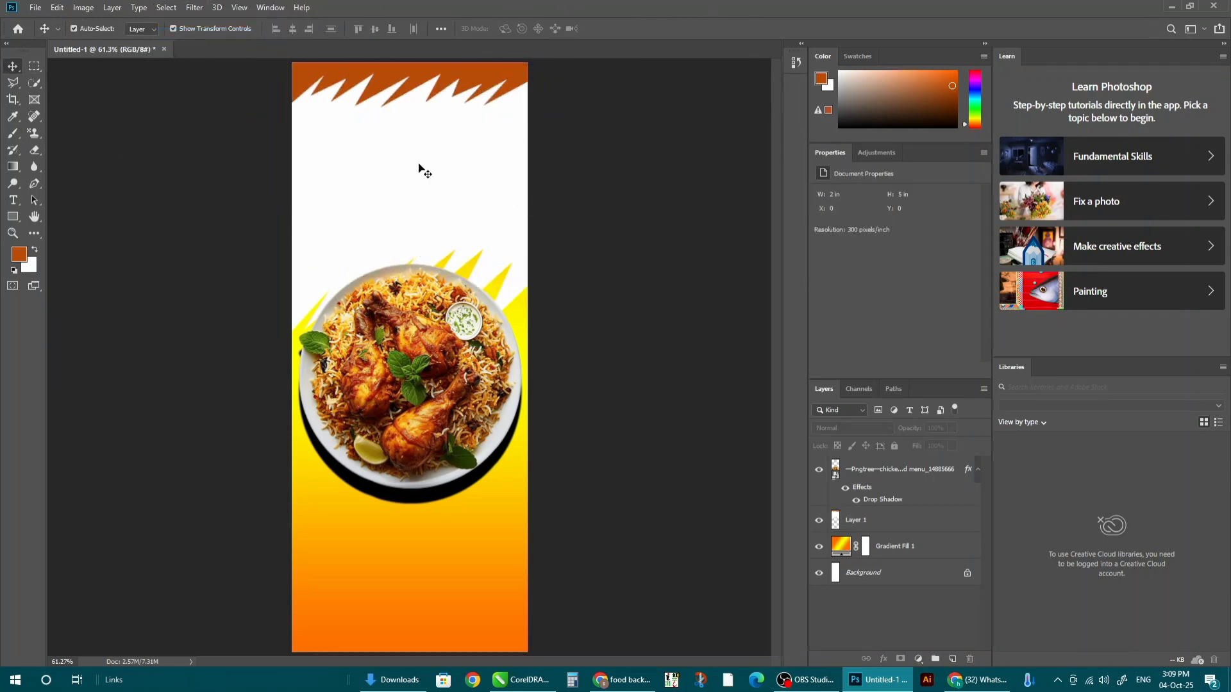
{"action": "left_click", "coordinate": [485, 103]}
{"action": "scroll", "coordinate": [563, 237], "scroll_direction": "down", "scroll_amount": 2}
{"action": "left_click", "coordinate": [490, 118]}
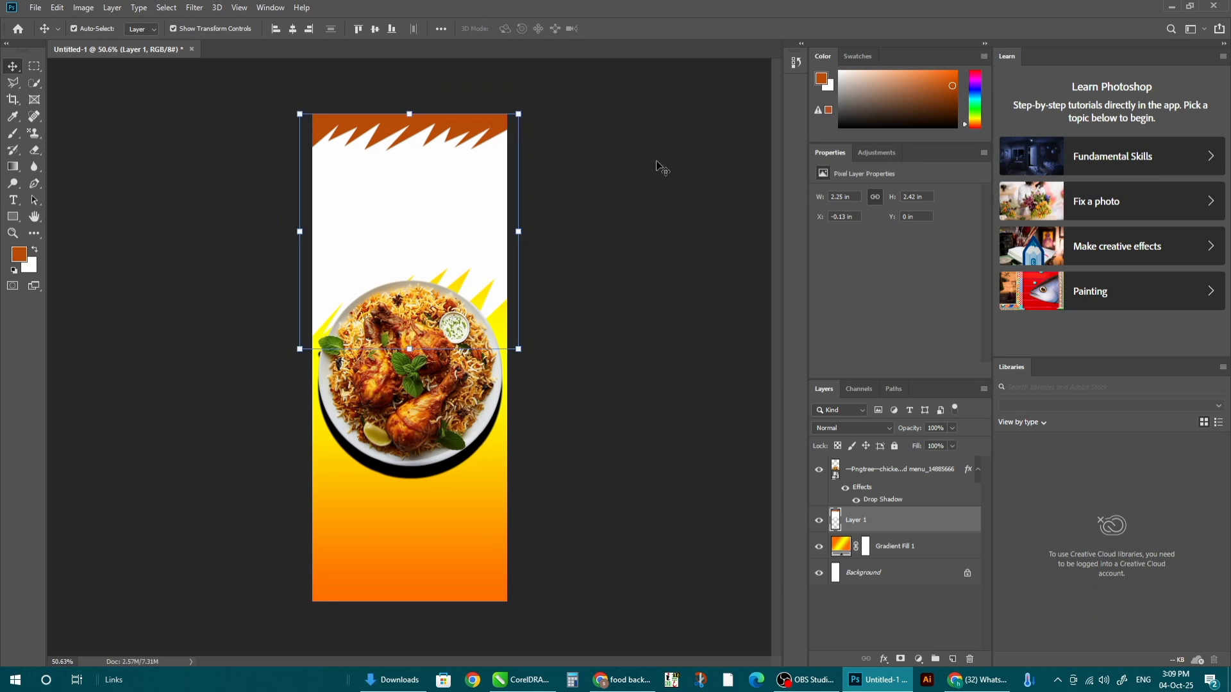
{"action": "left_click", "coordinate": [654, 201]}
- Add the text "Chicken" in the white area above the plate
{"action": "left_click", "coordinate": [13, 200]}
{"action": "scroll", "coordinate": [388, 229], "scroll_direction": "up", "scroll_amount": 2}
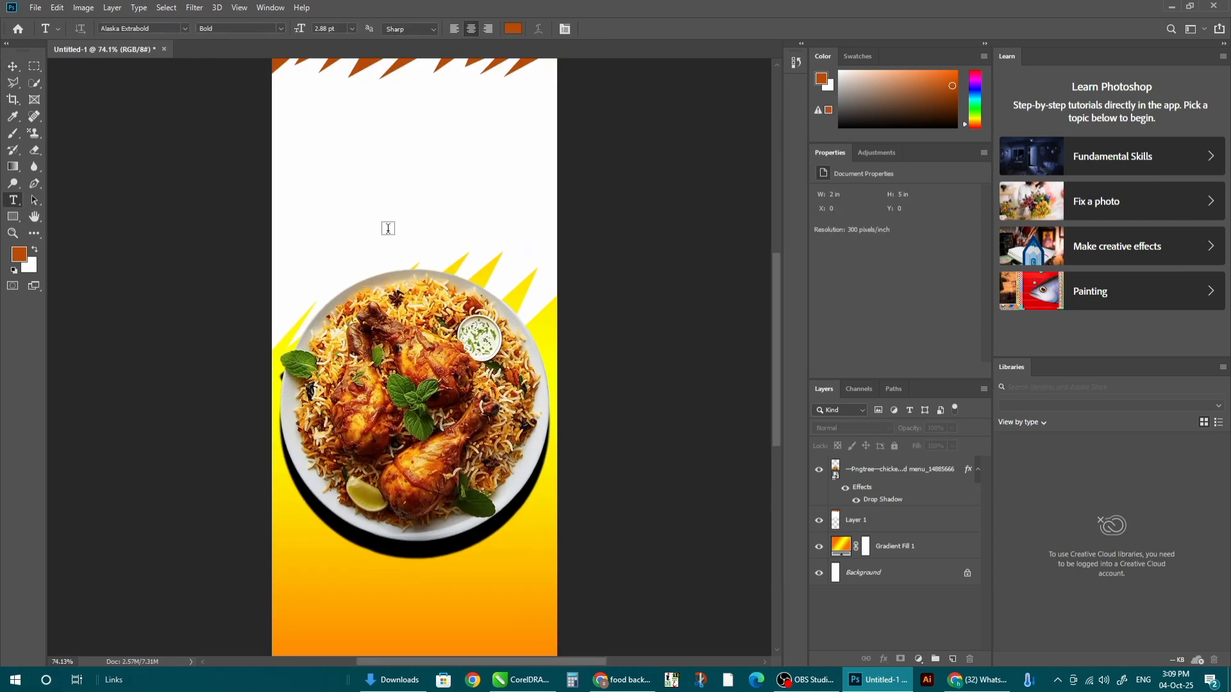
{"action": "left_click", "coordinate": [391, 177]}
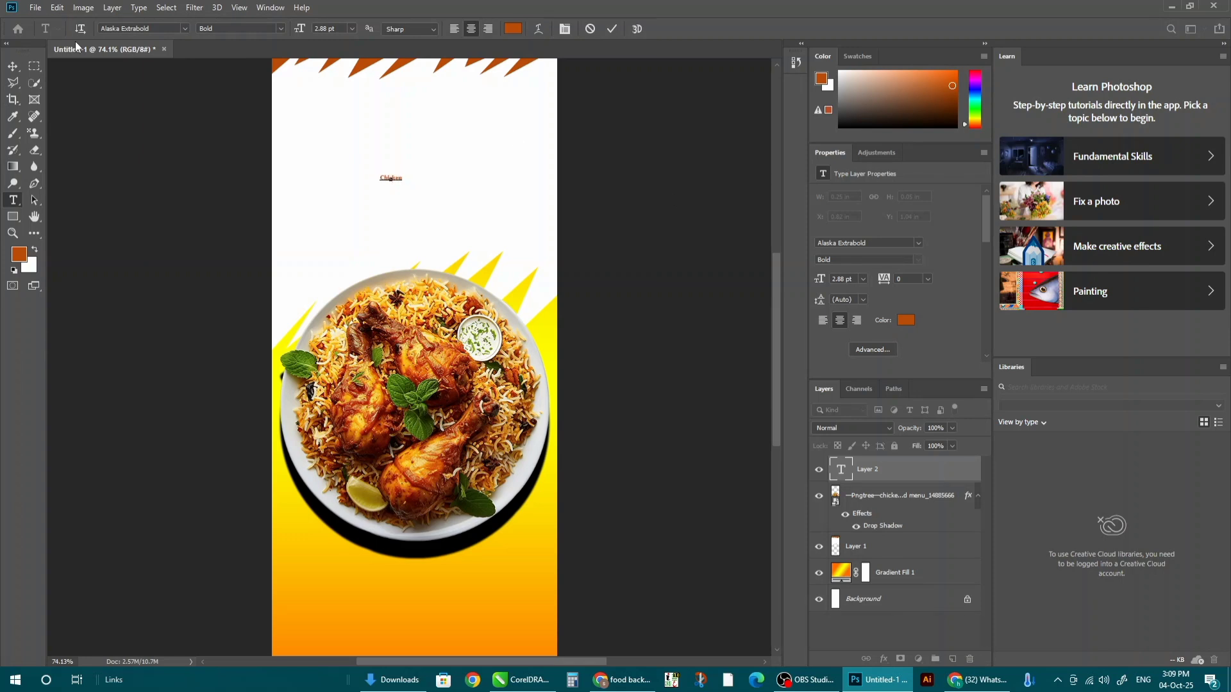
{"action": "left_click", "coordinate": [12, 66]}
- Scale the "Chicken" text up to about 26.69 pt in the upper white area and set its font to Alako-Bold
{"action": "key", "text": "ctrl+t"}
{"action": "left_click_drag", "start_coordinate": [402, 185], "coordinate": [582, 234]}
{"action": "left_click_drag", "start_coordinate": [506, 213], "coordinate": [453, 145]}
{"action": "key", "text": "Return"}
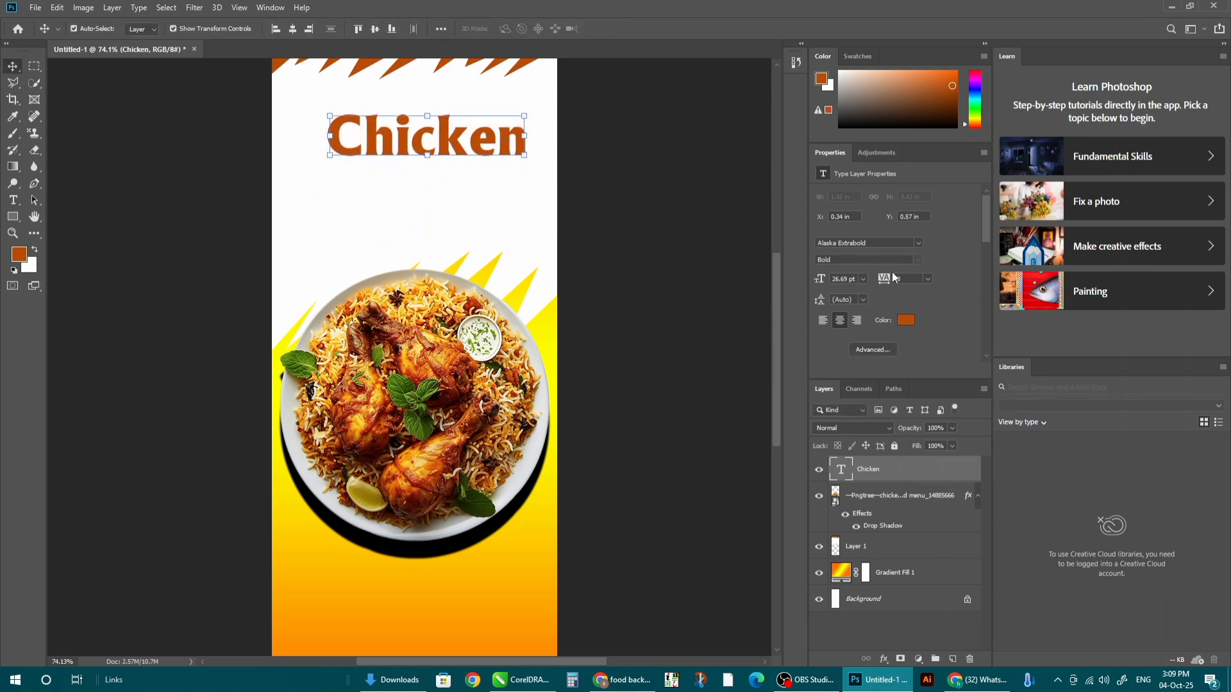
{"action": "left_click", "coordinate": [916, 244]}
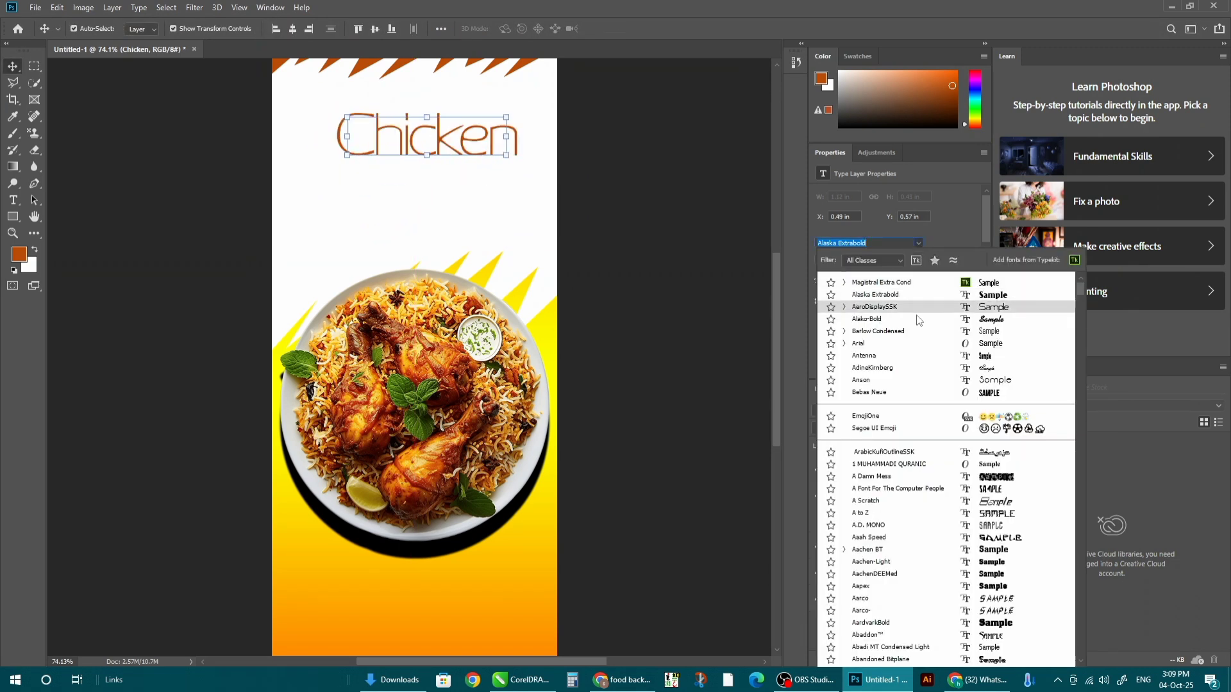
{"action": "left_click", "coordinate": [917, 319]}
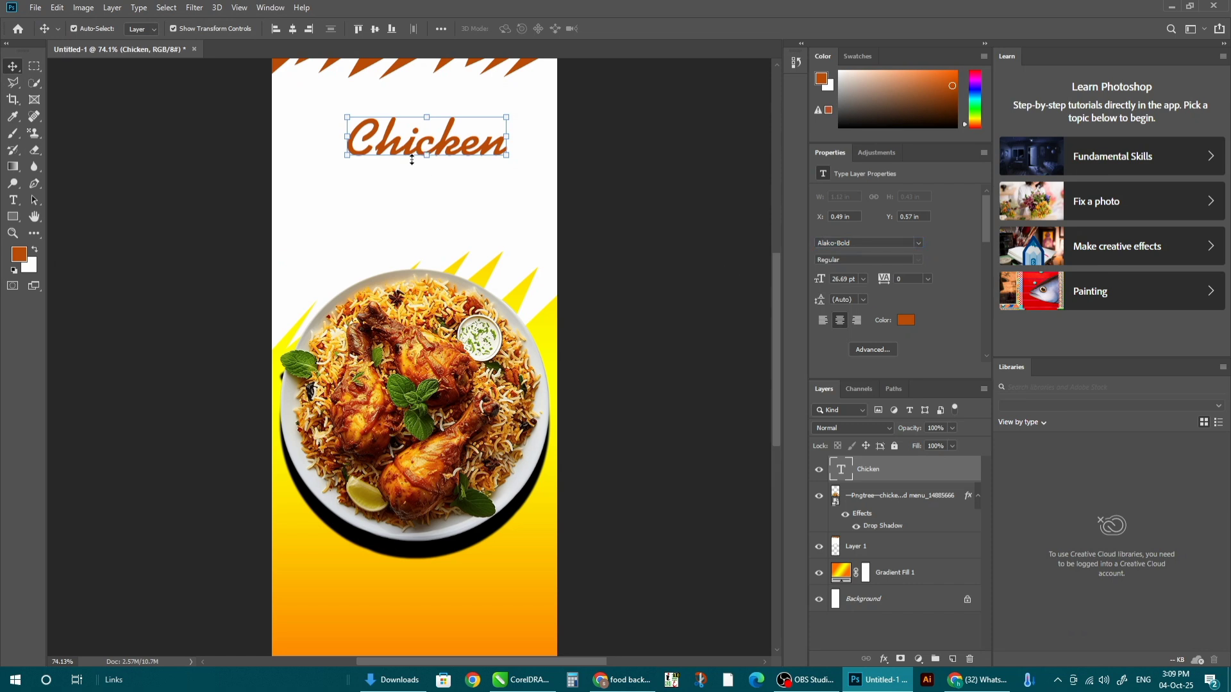
- Duplicate the "Chicken" text directly below the original and change the copy to "Biryani"
{"action": "left_click_drag", "start_coordinate": [411, 148], "coordinate": [448, 208]}
{"action": "double_click", "coordinate": [456, 212]}
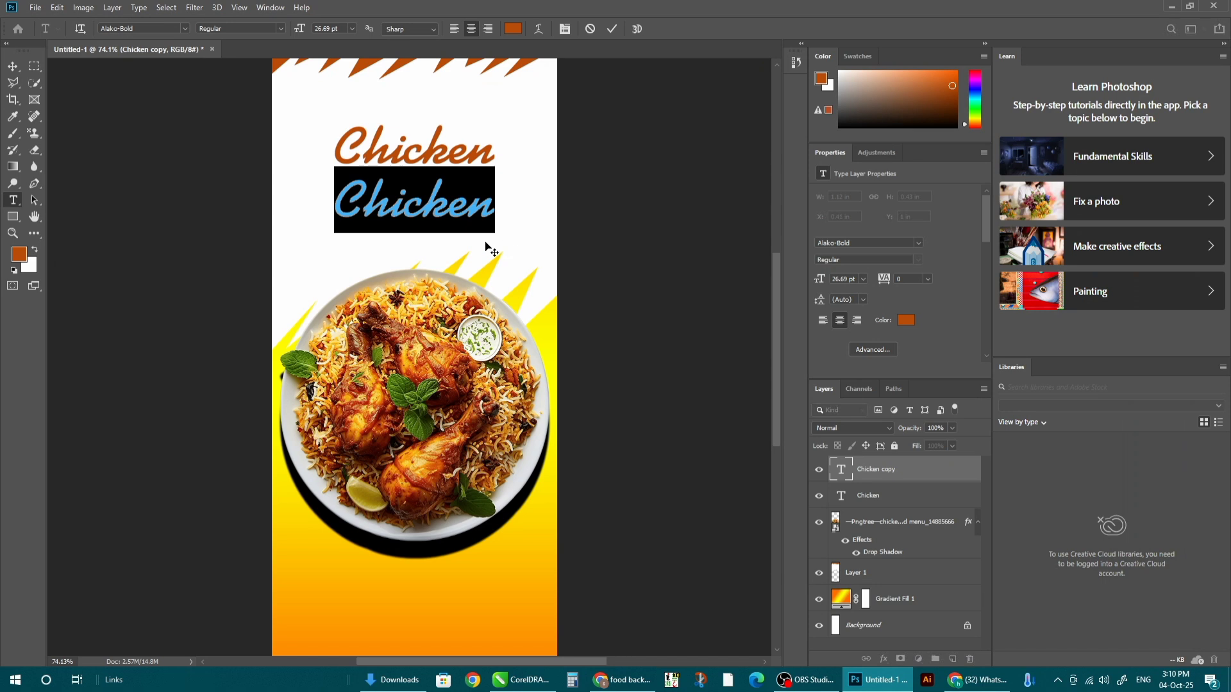
{"action": "key", "text": "BackSpace"}
{"action": "type", "text": "Biryani"}
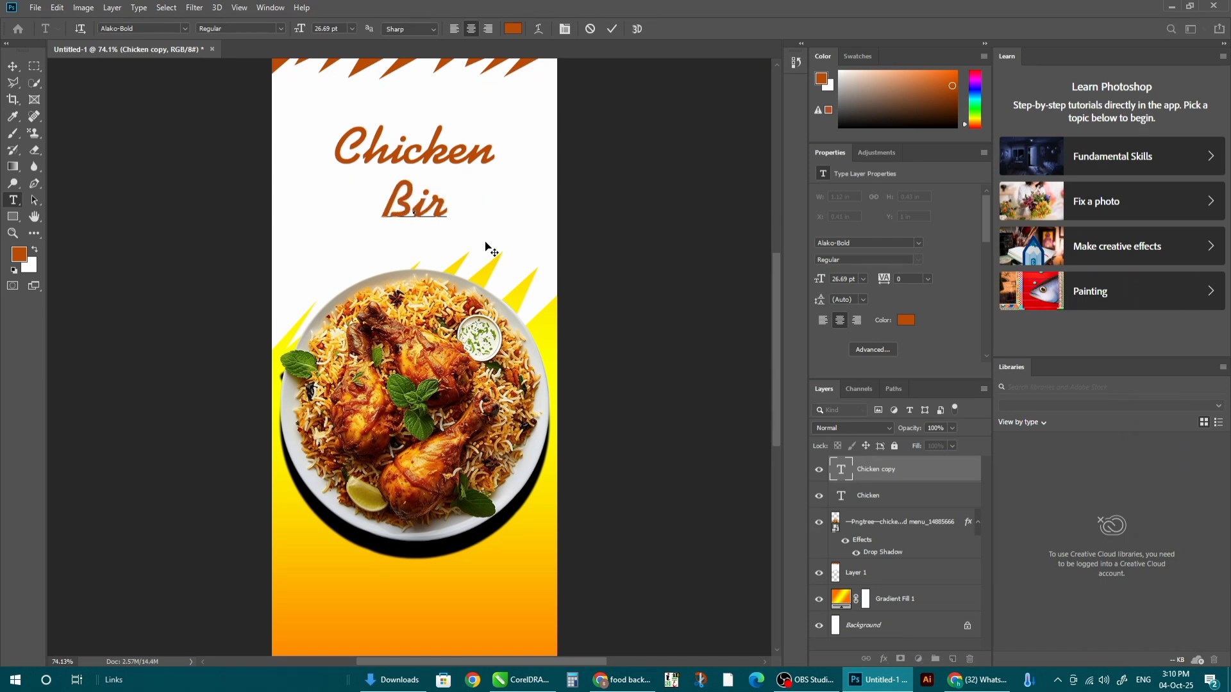
{"action": "left_click", "coordinate": [12, 67]}
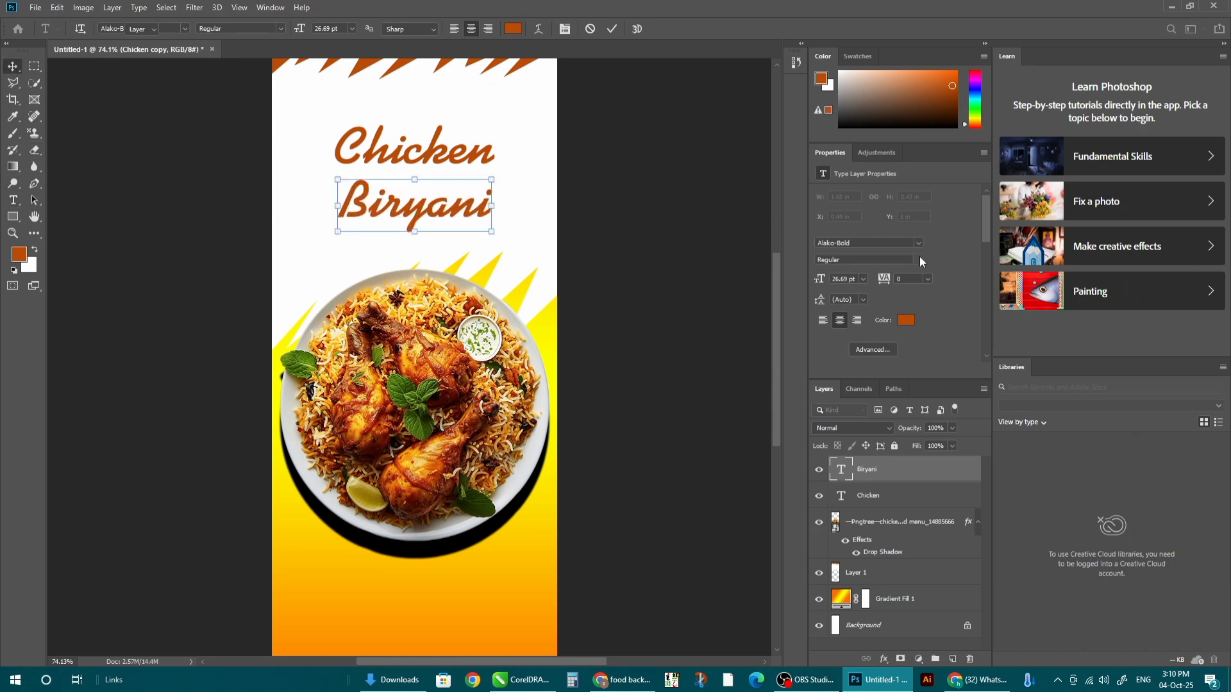
- Set the "Biryani" text's font to Alaska Extrabold and move it up close beneath "Chicken"
{"action": "left_click", "coordinate": [918, 243]}
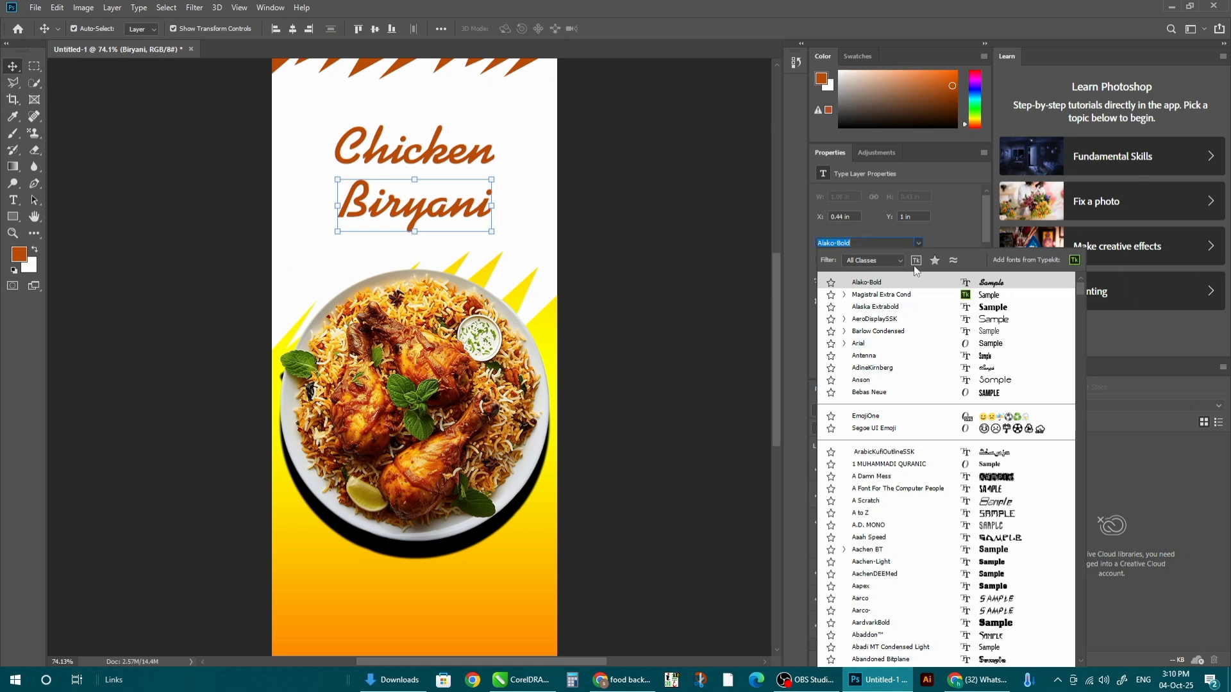
{"action": "left_click", "coordinate": [918, 309]}
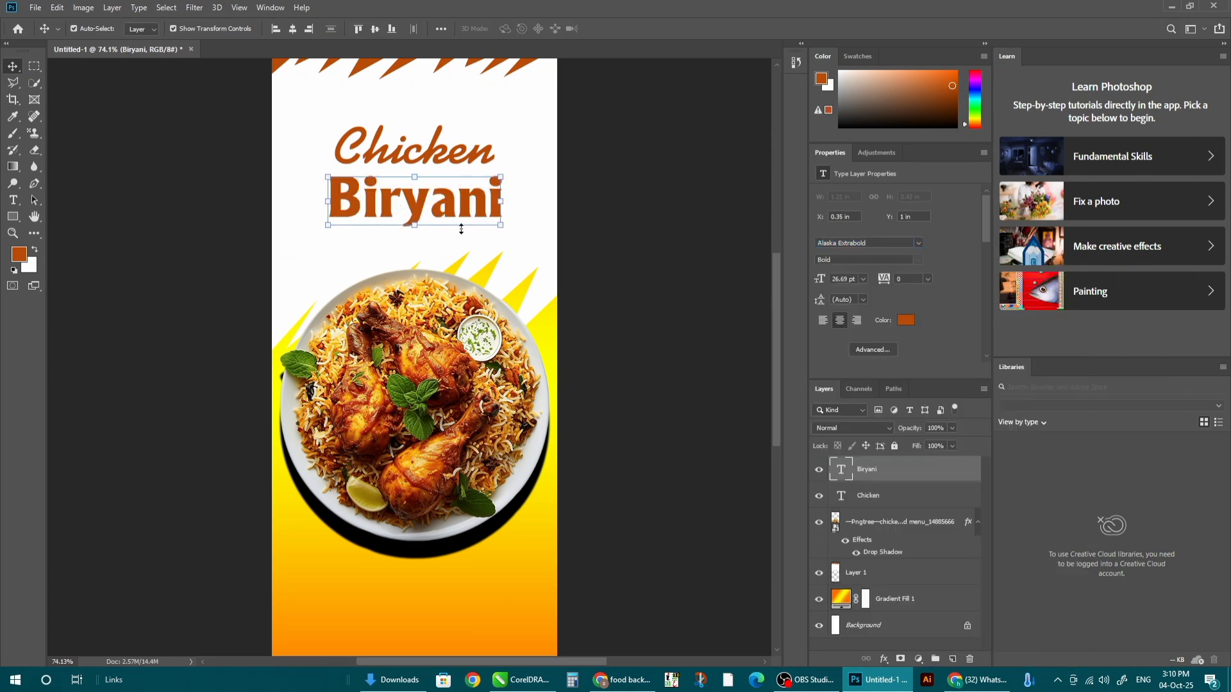
{"action": "left_click_drag", "start_coordinate": [421, 214], "coordinate": [423, 204]}
{"action": "double_click", "coordinate": [427, 193]}
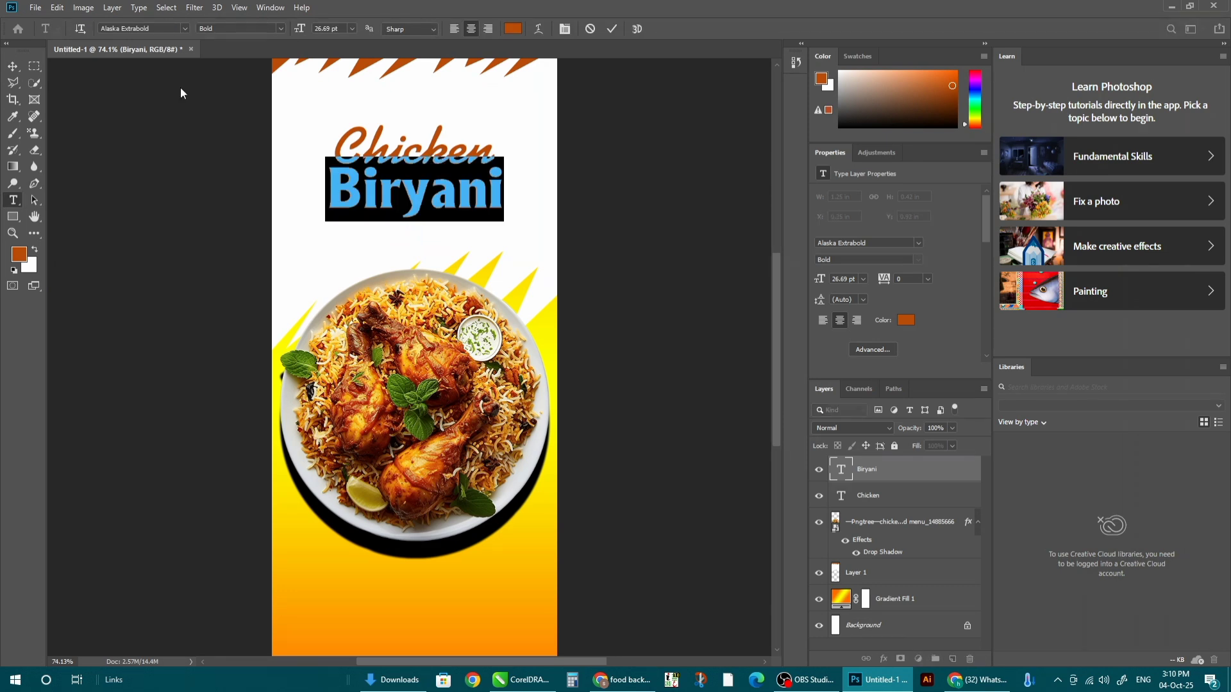
{"action": "left_click", "coordinate": [13, 66]}
- Enlarge the "Chicken" and "Biryani" texts together so they nearly span the banner's width
{"action": "left_click", "coordinate": [440, 142], "text": "shift"}
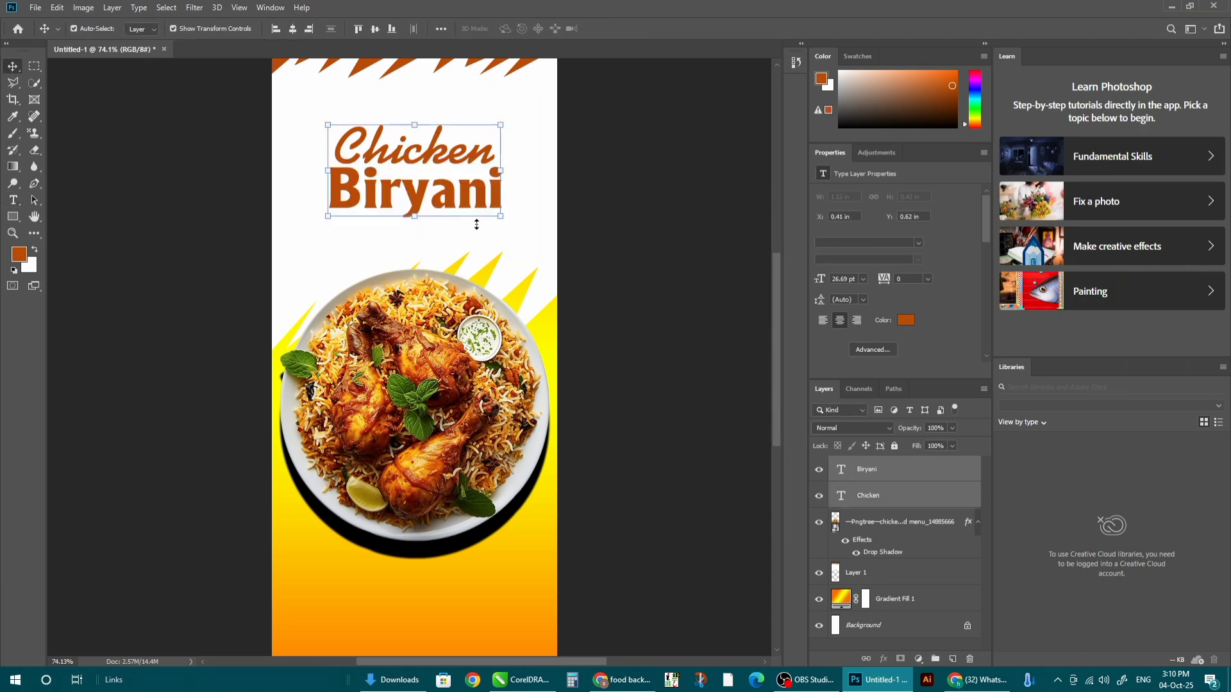
{"action": "left_click_drag", "start_coordinate": [500, 214], "coordinate": [531, 240]}
{"action": "left_click", "coordinate": [613, 214]}
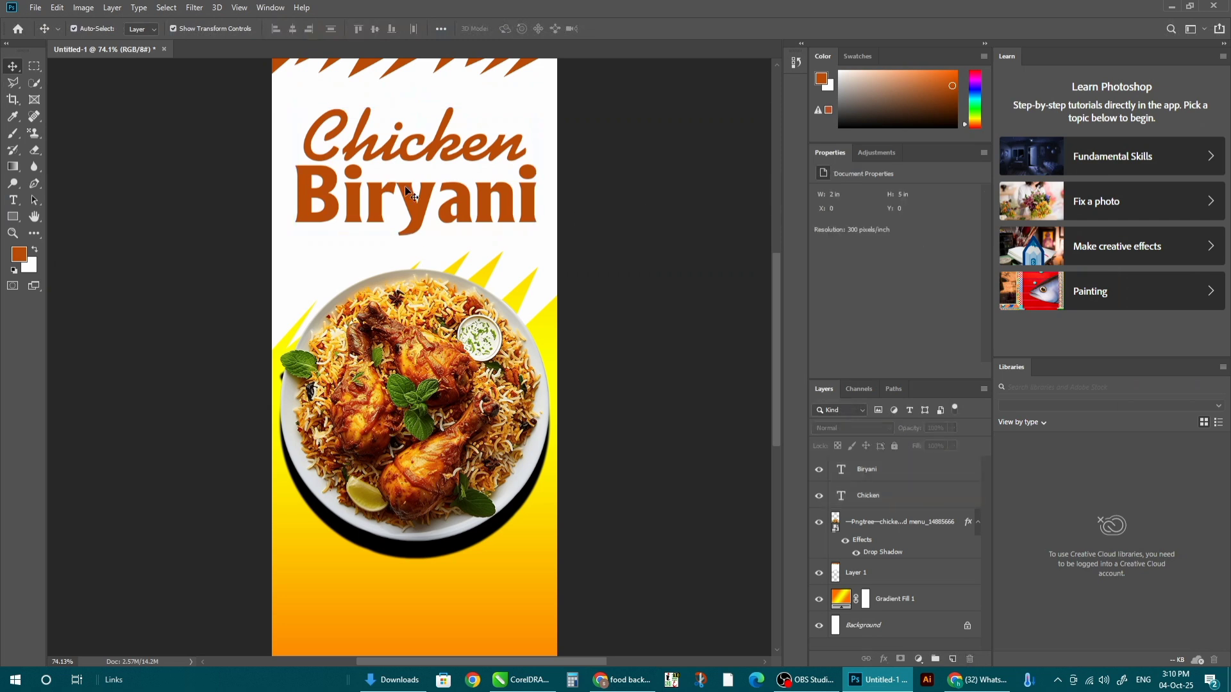
{"action": "scroll", "coordinate": [375, 277], "scroll_direction": "down", "scroll_amount": 1}
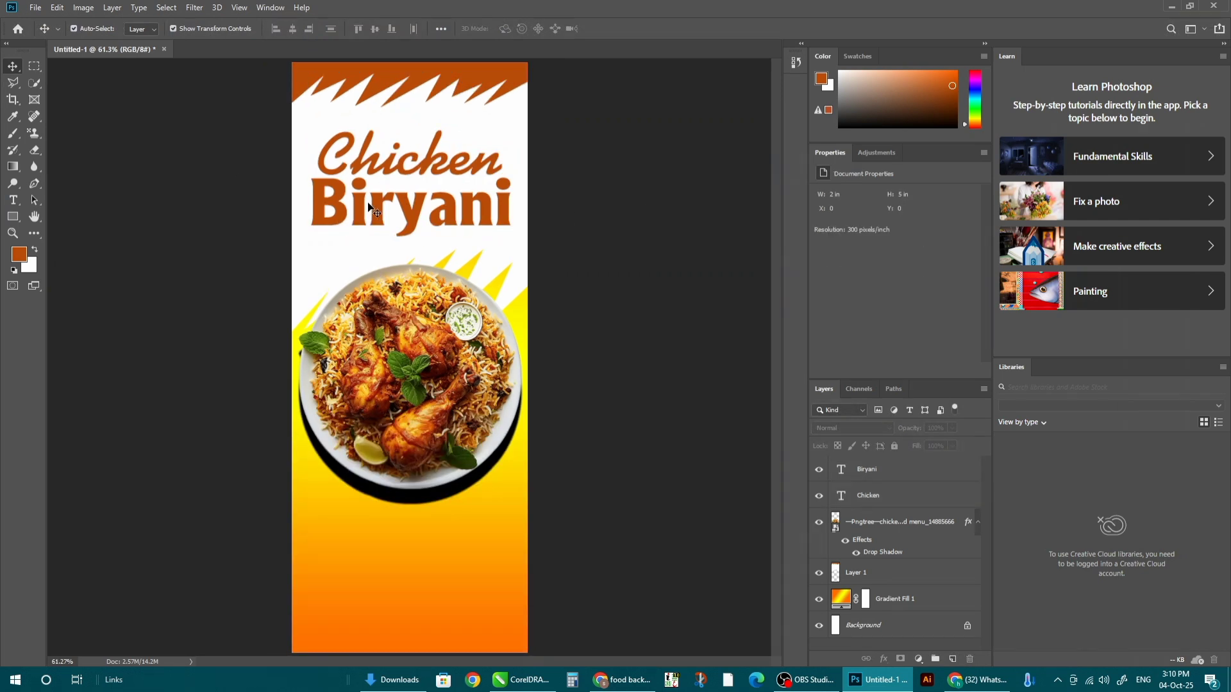
- Nudge the "Chicken" text up slightly and draw a brown-orange rectangle about 672 x 169 px behind "Biryani", extending past the banner's right edge
{"action": "left_click_drag", "start_coordinate": [430, 168], "coordinate": [429, 161]}
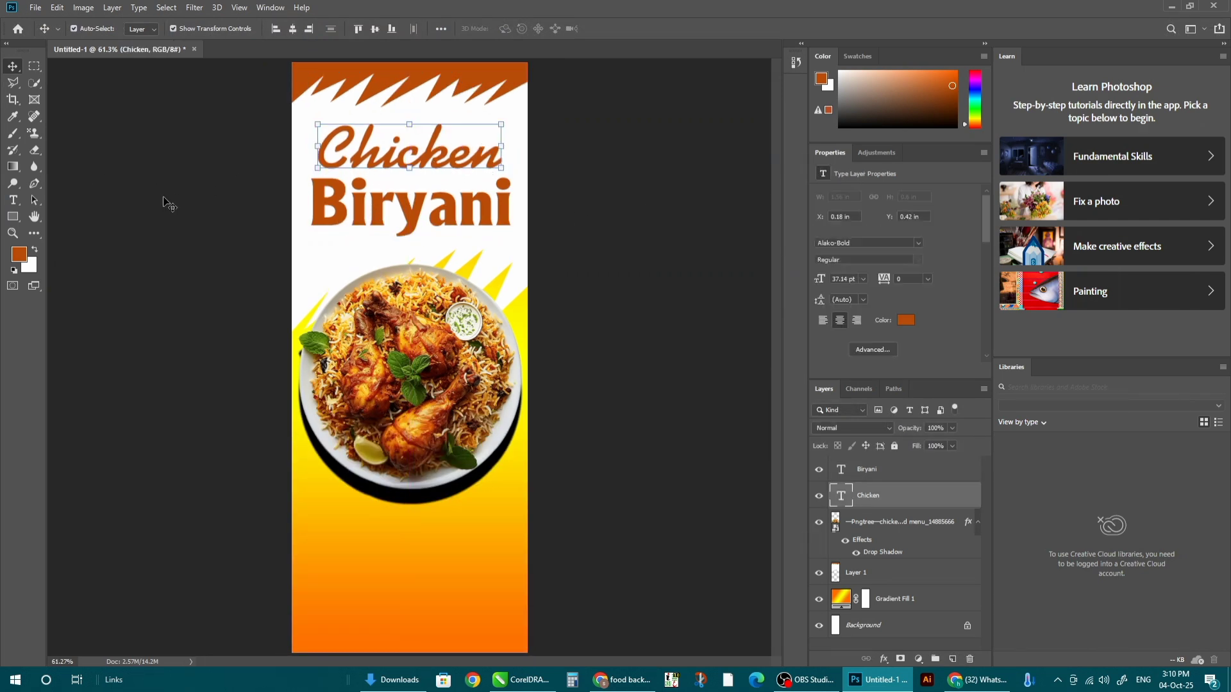
{"action": "left_click", "coordinate": [13, 217]}
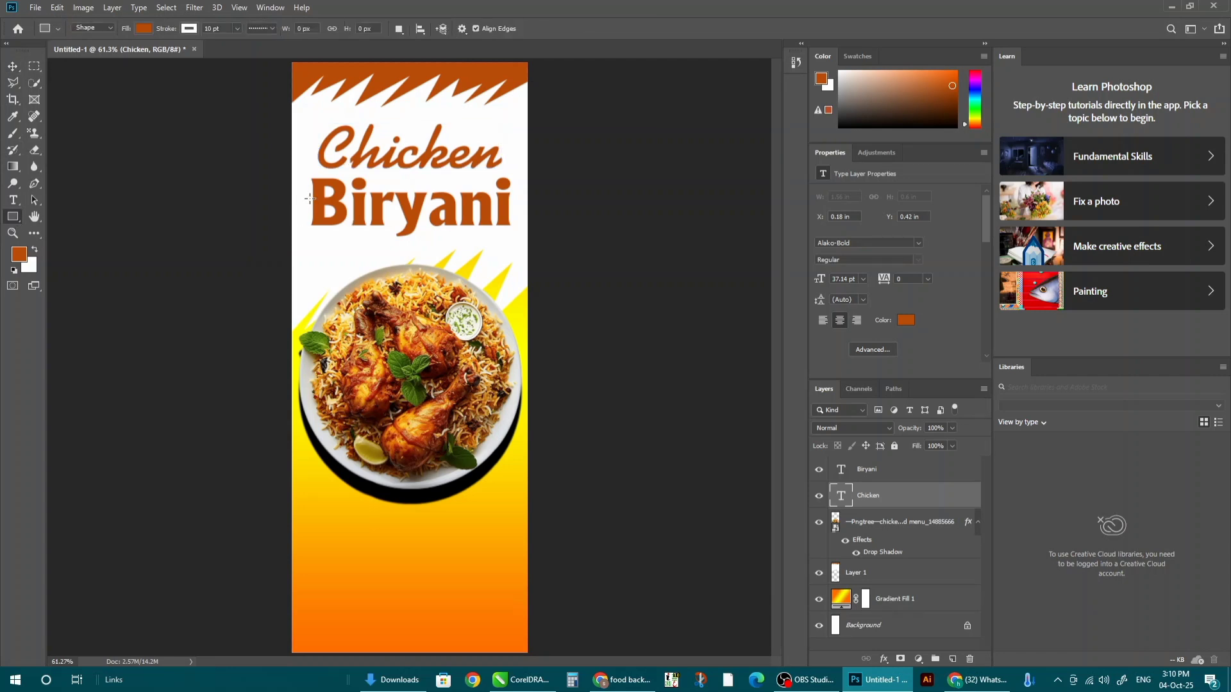
{"action": "left_click_drag", "start_coordinate": [297, 175], "coordinate": [531, 237]}
{"action": "left_click_drag", "start_coordinate": [548, 244], "coordinate": [561, 241]}
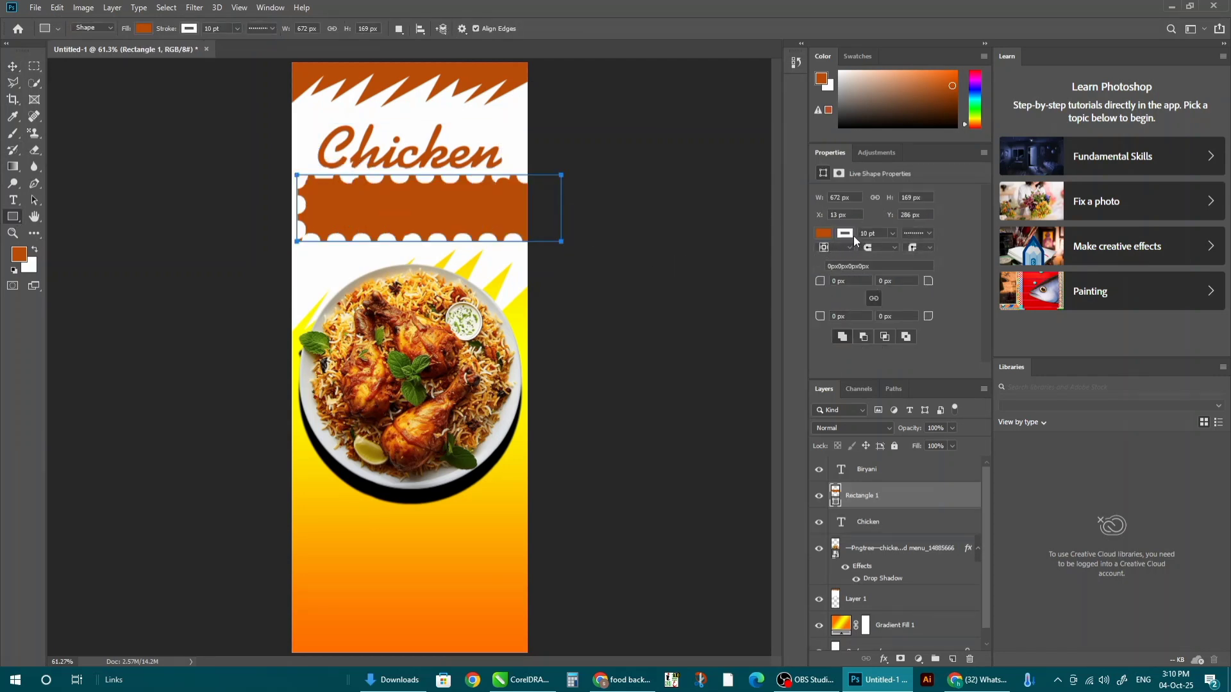
- Remove the rectangle's stroke and round all its corners to about 33 px
{"action": "left_click", "coordinate": [845, 234]}
{"action": "left_click", "coordinate": [831, 254]}
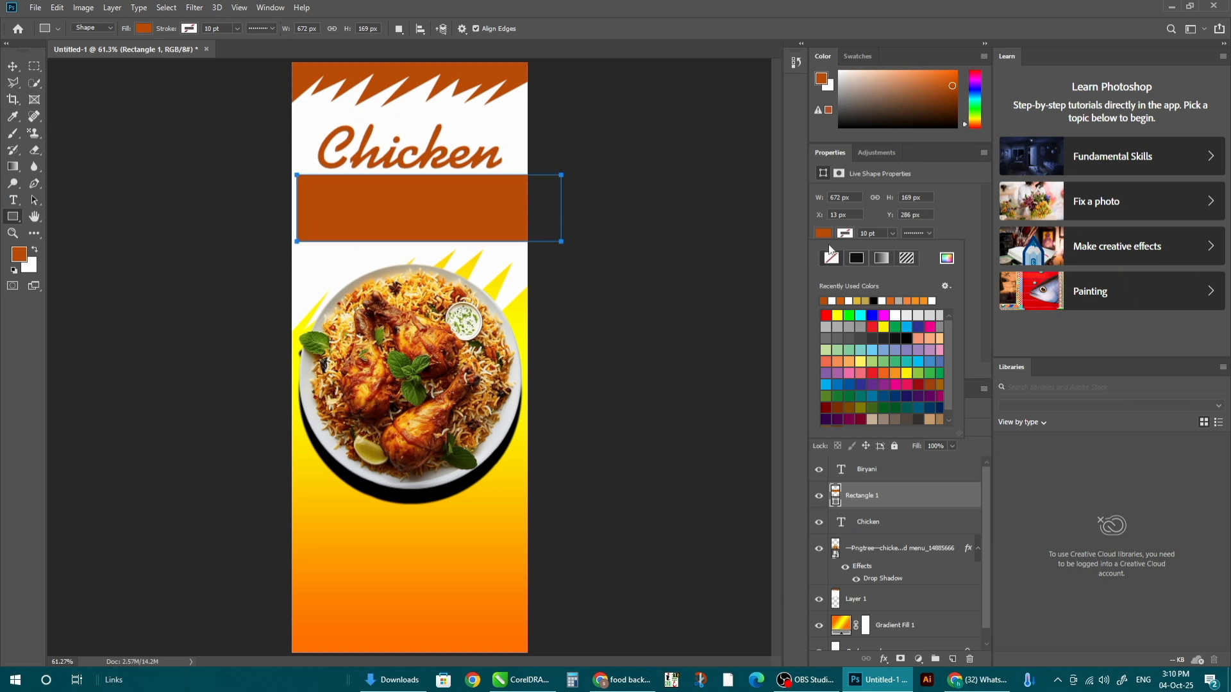
{"action": "left_click", "coordinate": [901, 236]}
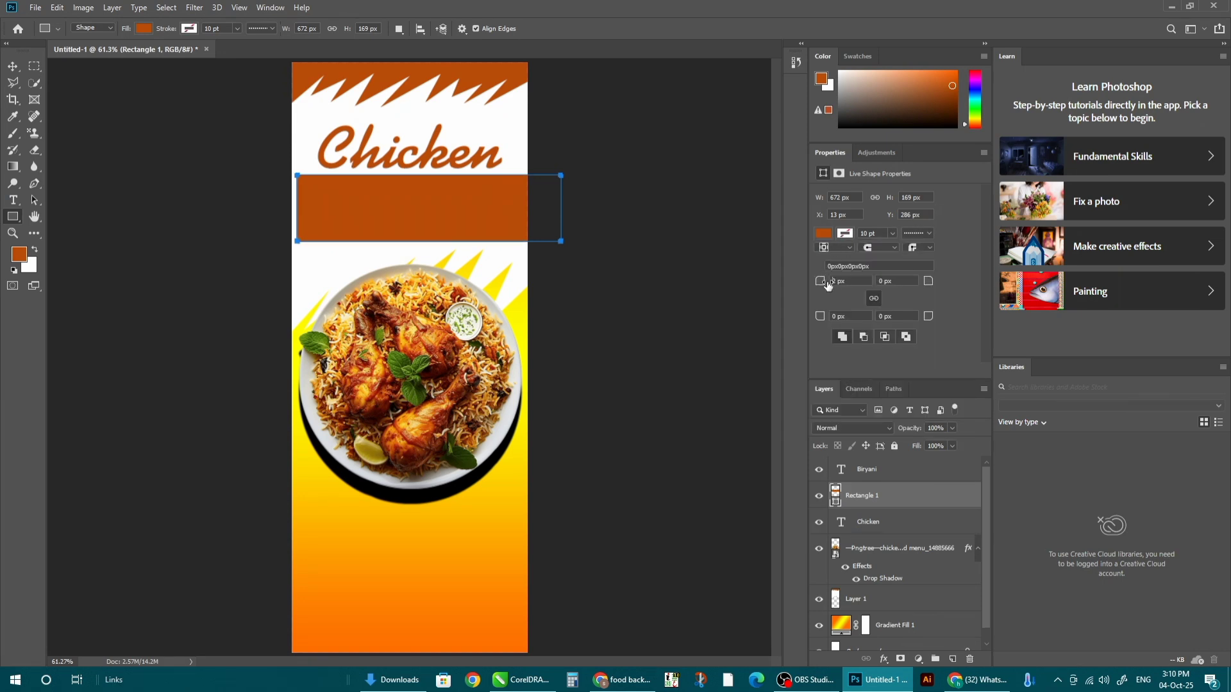
{"action": "left_click_drag", "start_coordinate": [827, 284], "coordinate": [840, 285]}
- Distort the rounded rectangle's left corners so its left end slants inward toward the bottom
{"action": "left_click", "coordinate": [13, 66]}
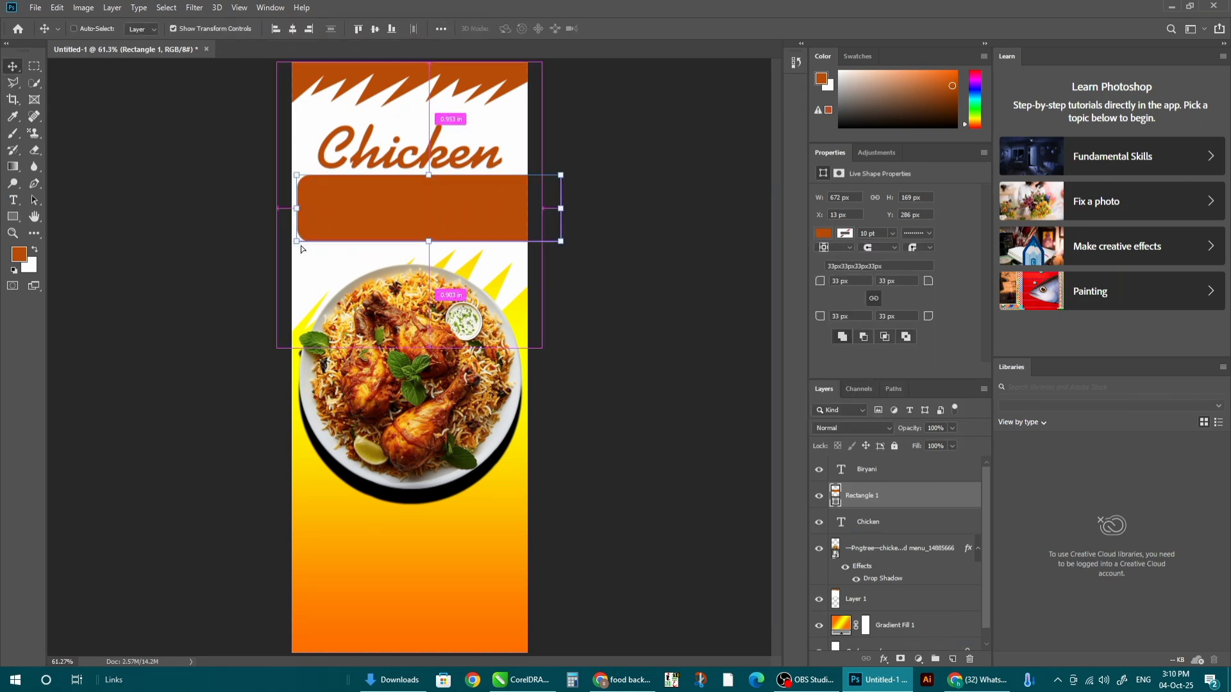
{"action": "key", "text": "ctrl+t"}
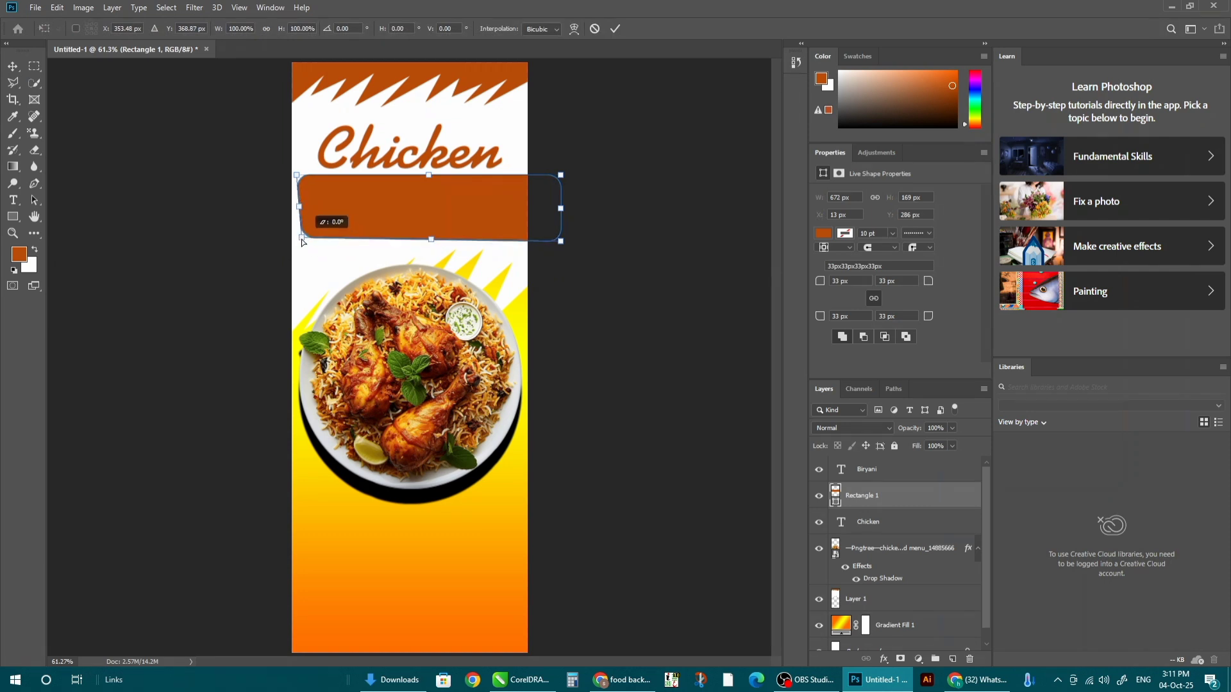
{"action": "mouse_move", "coordinate": [297, 175]}
{"action": "left_mouse_down"}
{"action": "mouse_move", "coordinate": [321, 178]}
{"action": "mouse_move", "coordinate": [293, 173]}
{"action": "left_mouse_up"}
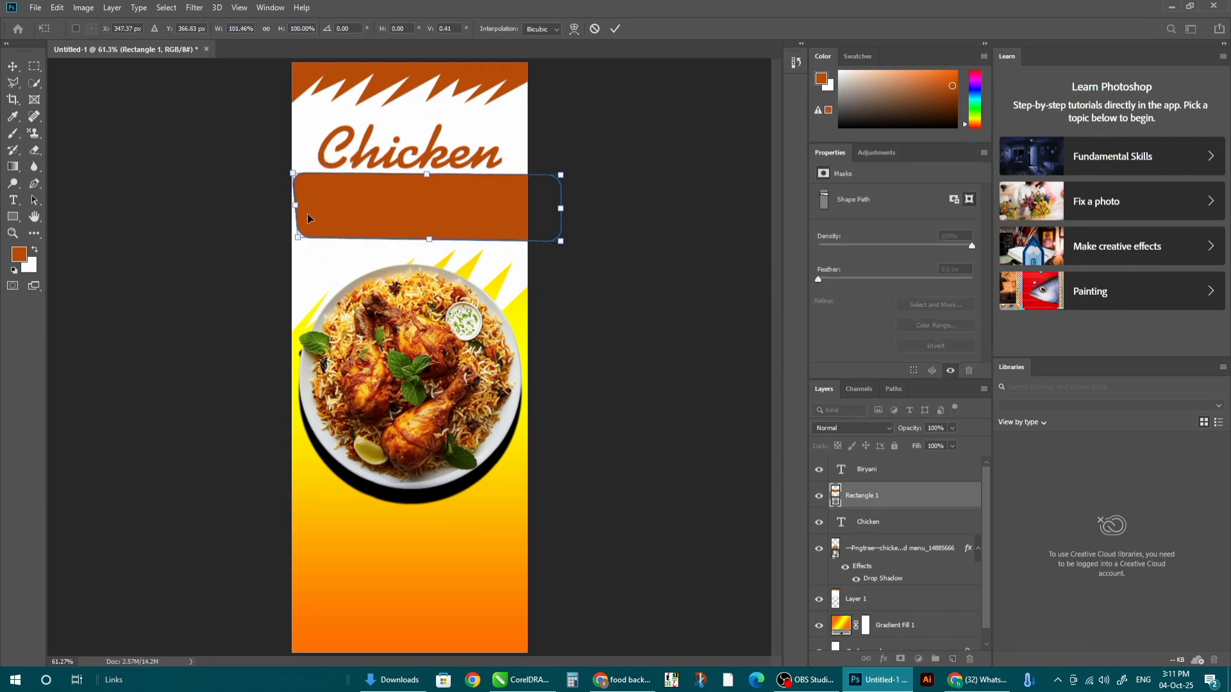
{"action": "left_click_drag", "start_coordinate": [298, 238], "coordinate": [332, 246]}
{"action": "key", "text": "Return"}
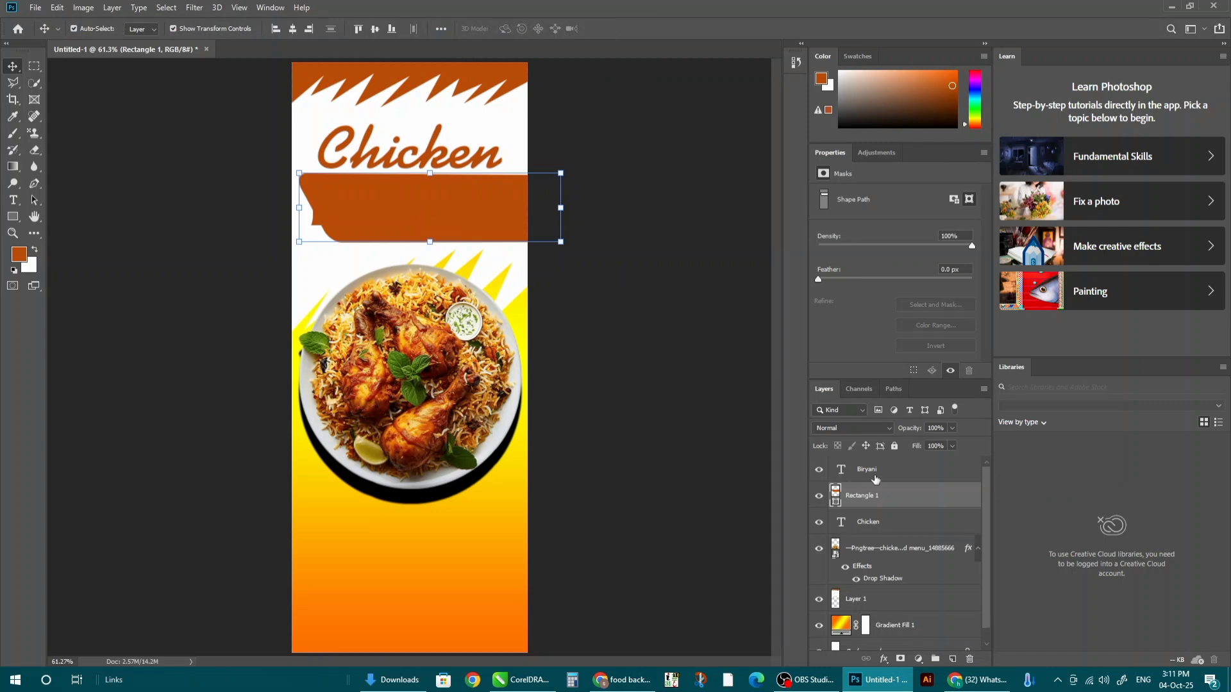
- Change the "Biryani" text colour to white (ffffff)
{"action": "left_click", "coordinate": [708, 426]}
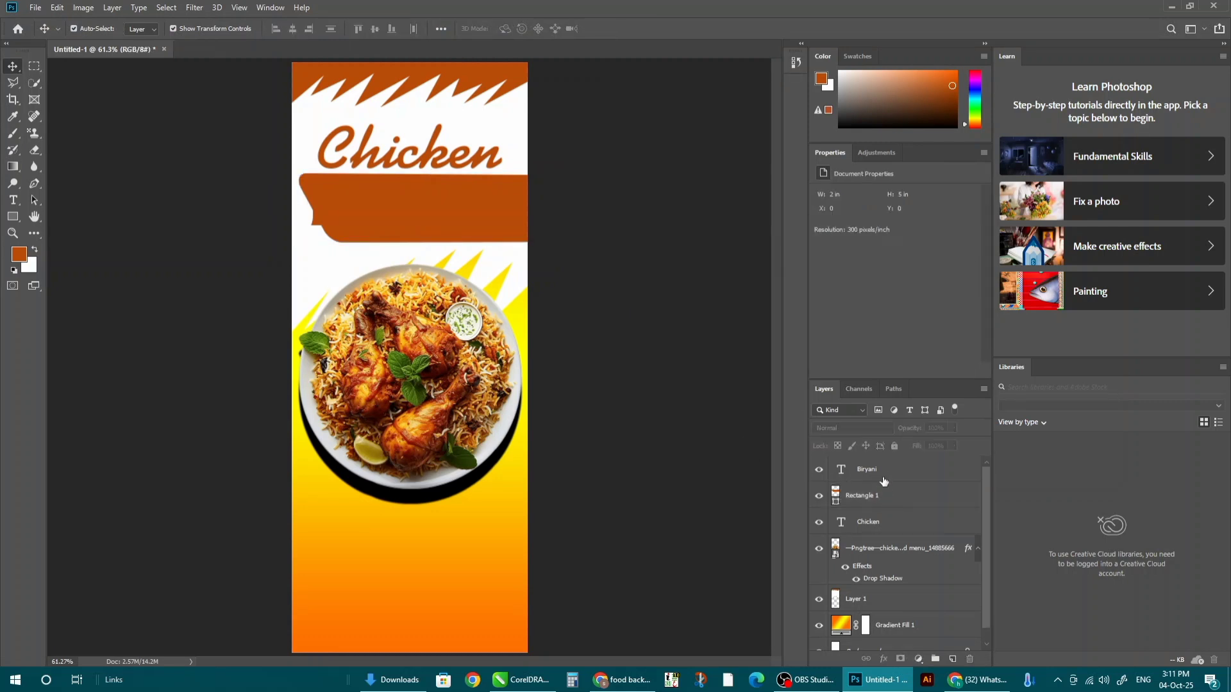
{"action": "left_click", "coordinate": [884, 468]}
{"action": "left_click", "coordinate": [906, 320]}
{"action": "type", "text": "ffffff"}
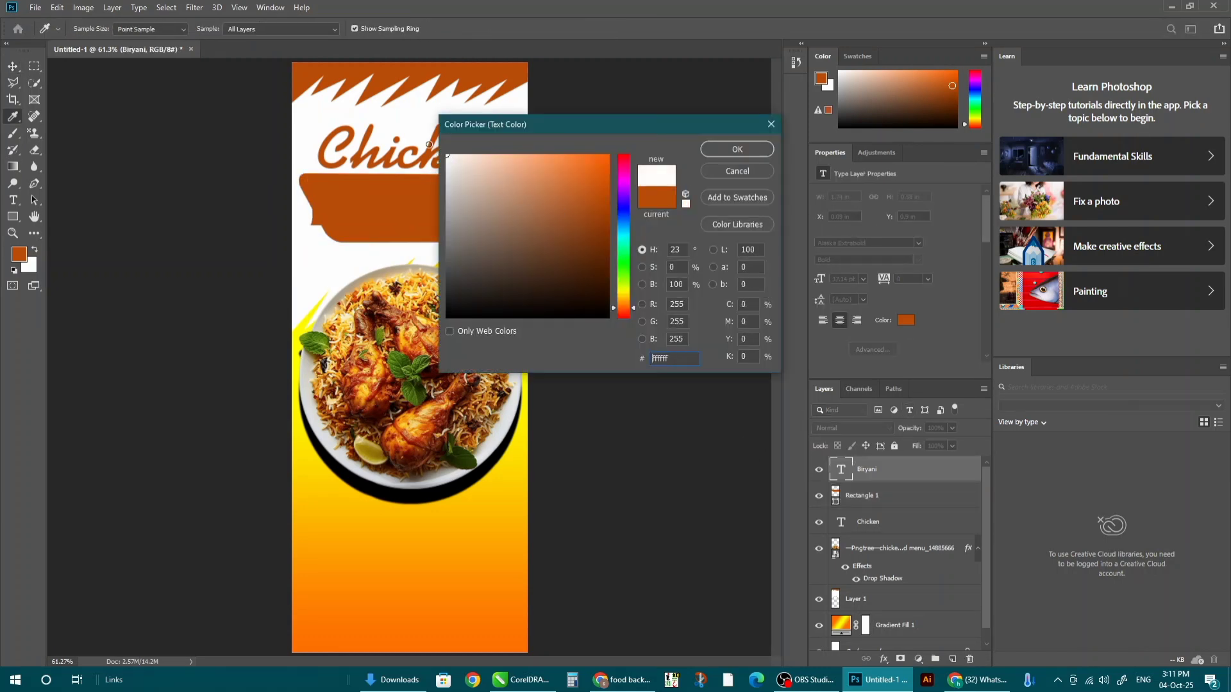
{"action": "key", "text": "Return"}
{"action": "left_click", "coordinate": [474, 230]}
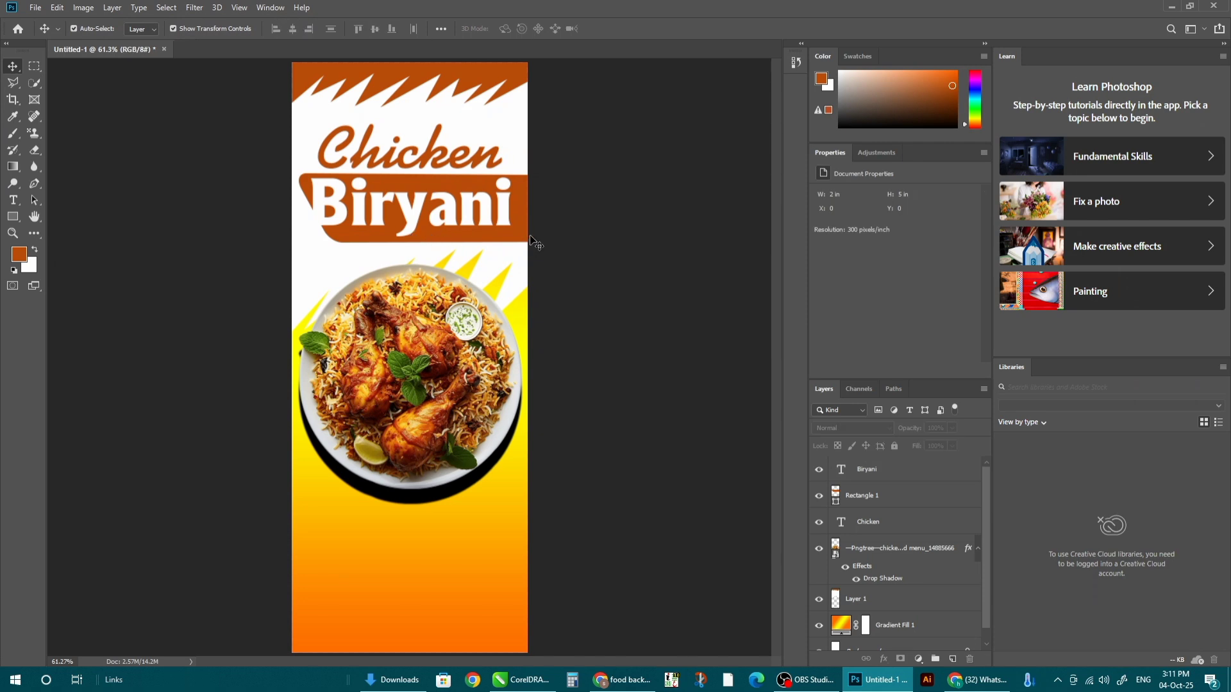
- Scale the "Chicken" and "Biryani" texts down together to about 32.18 pt so they fit the rectangle
{"action": "left_click", "coordinate": [453, 229]}
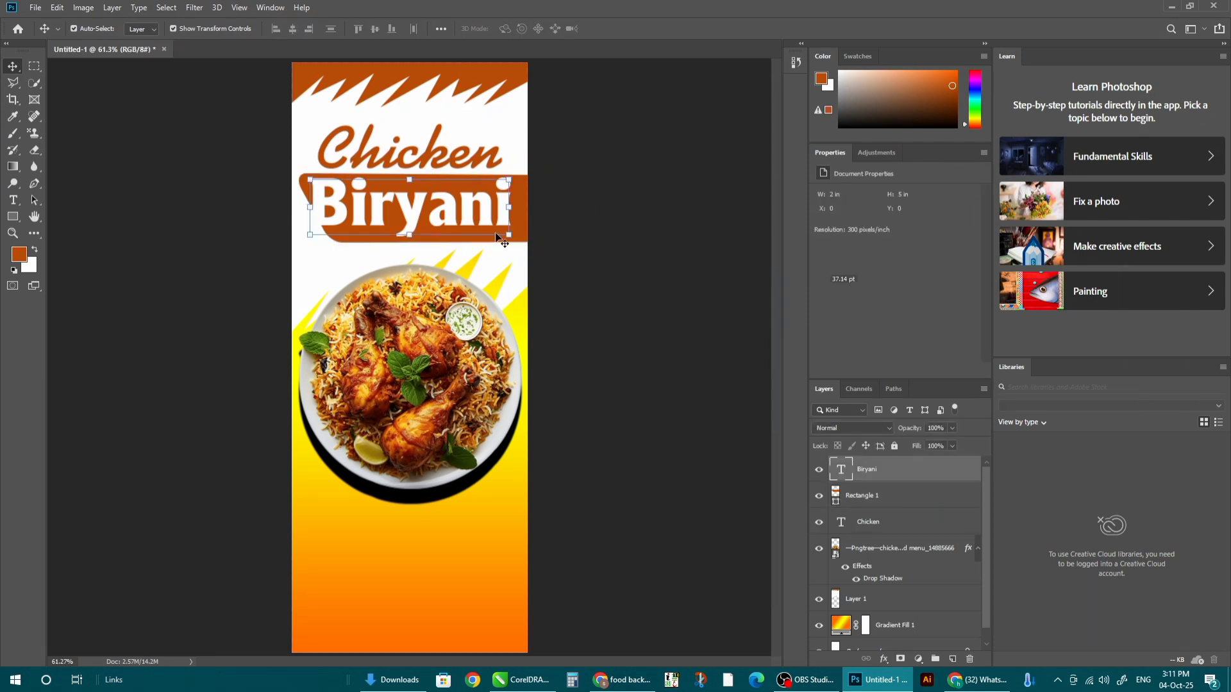
{"action": "left_click", "coordinate": [481, 165], "text": "shift"}
{"action": "left_click_drag", "start_coordinate": [509, 235], "coordinate": [496, 228]}
{"action": "key", "text": "Return"}
{"action": "left_click", "coordinate": [583, 213]}
- Align the "Biryani" text and the rectangle by their vertical centres, with alignment relative to the selection
{"action": "left_click", "coordinate": [488, 212]}
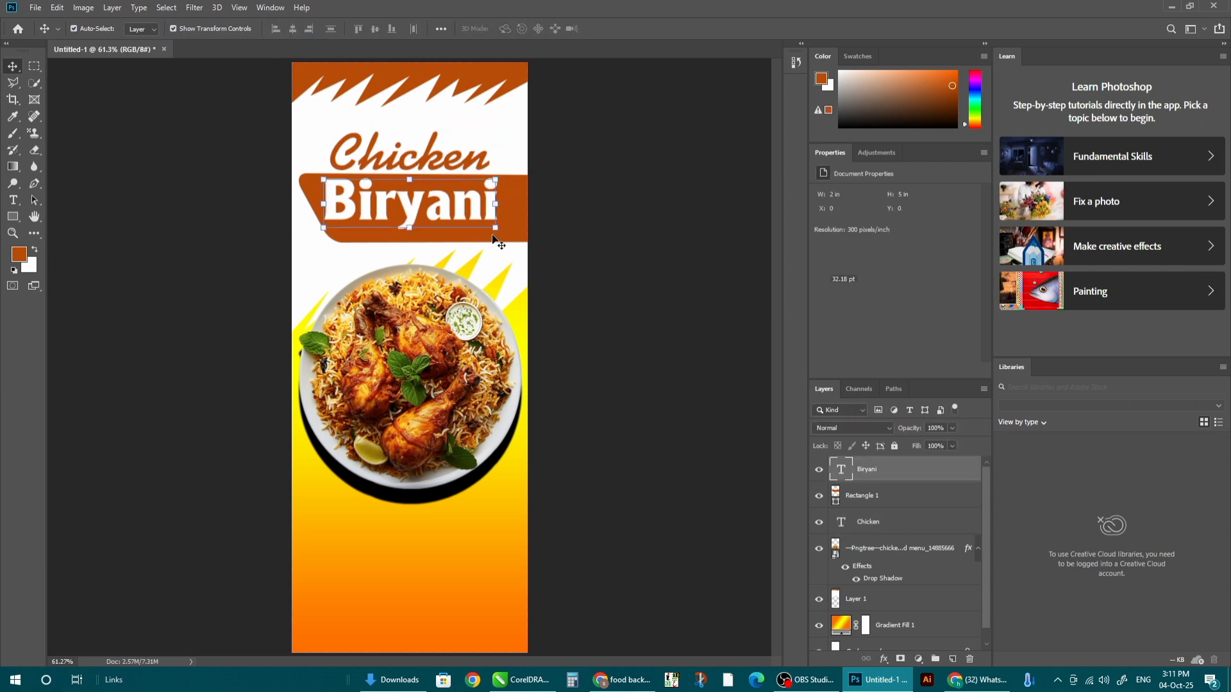
{"action": "left_click", "coordinate": [517, 236], "text": "shift"}
{"action": "left_click", "coordinate": [441, 29]}
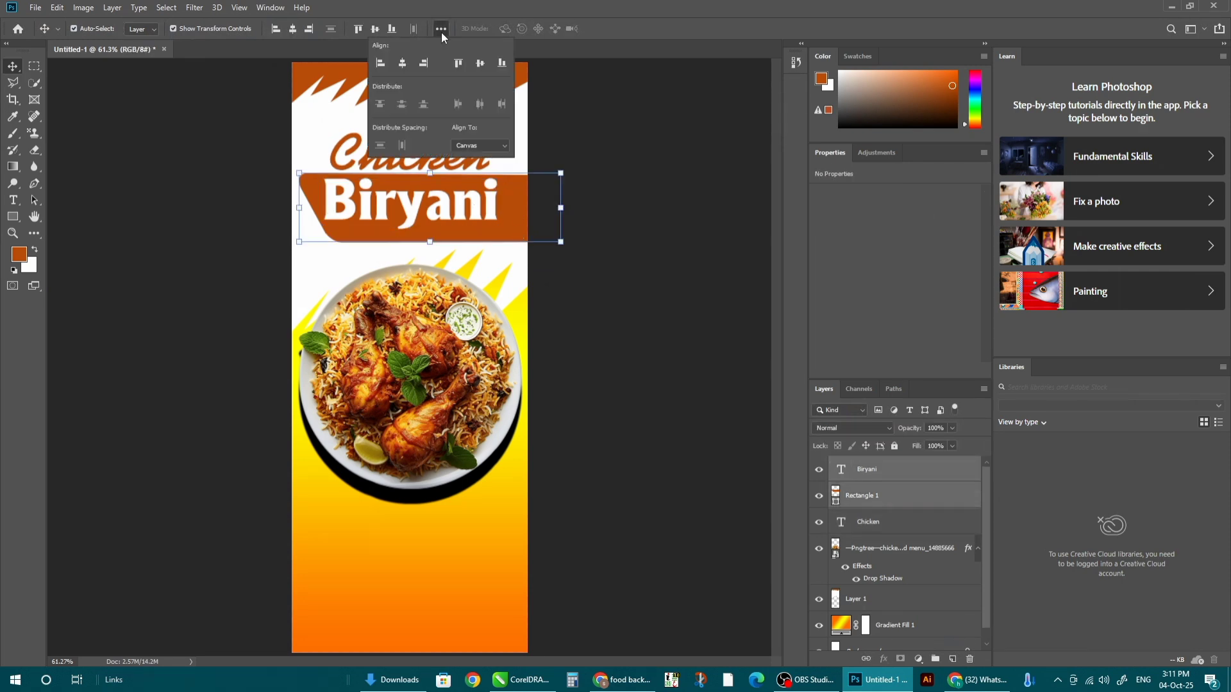
{"action": "left_click", "coordinate": [483, 142]}
{"action": "left_click", "coordinate": [486, 162]}
{"action": "left_click", "coordinate": [478, 64]}
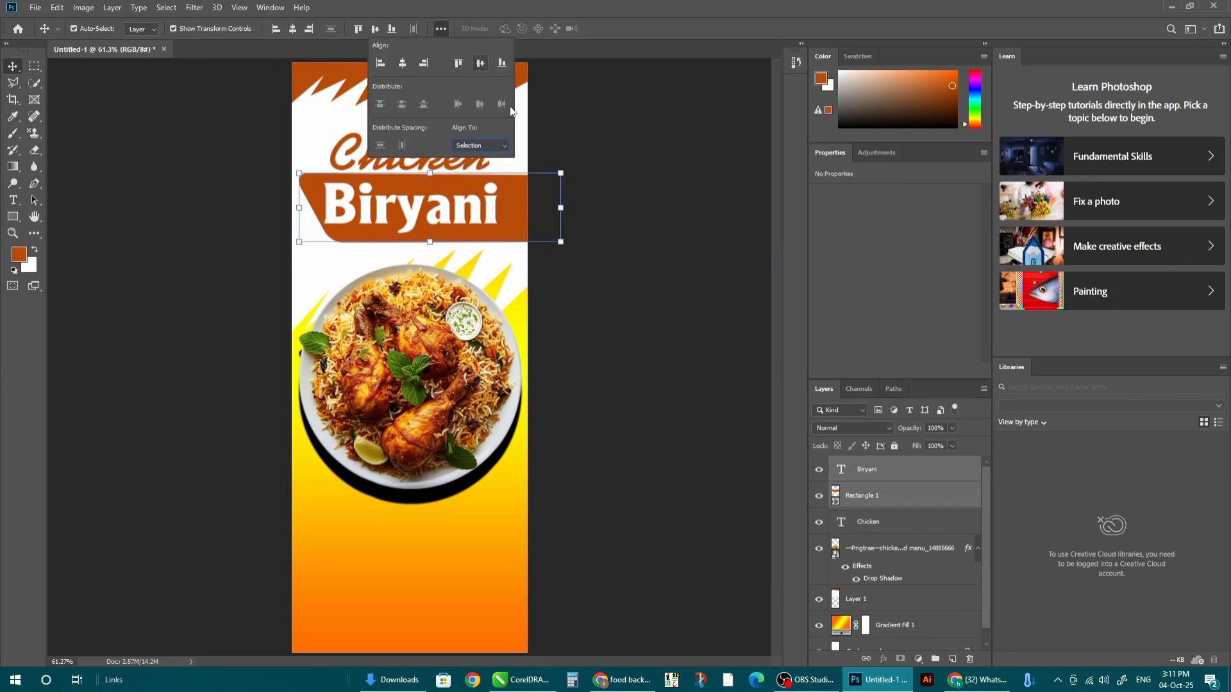
{"action": "left_click", "coordinate": [645, 171]}
- Shift the slanted rectangle left until it meets the banner's left edge
{"action": "left_click", "coordinate": [461, 236]}
{"action": "left_click", "coordinate": [511, 253]}
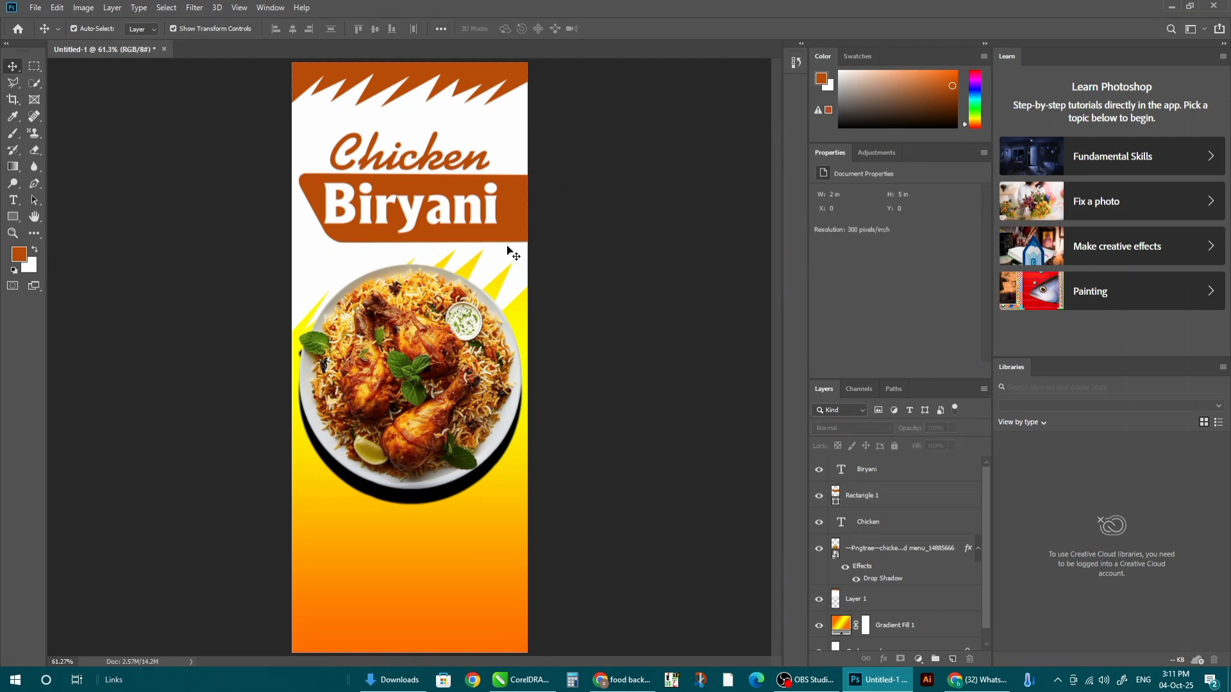
{"action": "mouse_move", "coordinate": [513, 221]}
{"action": "left_mouse_down"}
{"action": "mouse_move", "coordinate": [498, 226]}
{"action": "mouse_move", "coordinate": [509, 222]}
{"action": "left_mouse_up"}
{"action": "left_click", "coordinate": [626, 209]}
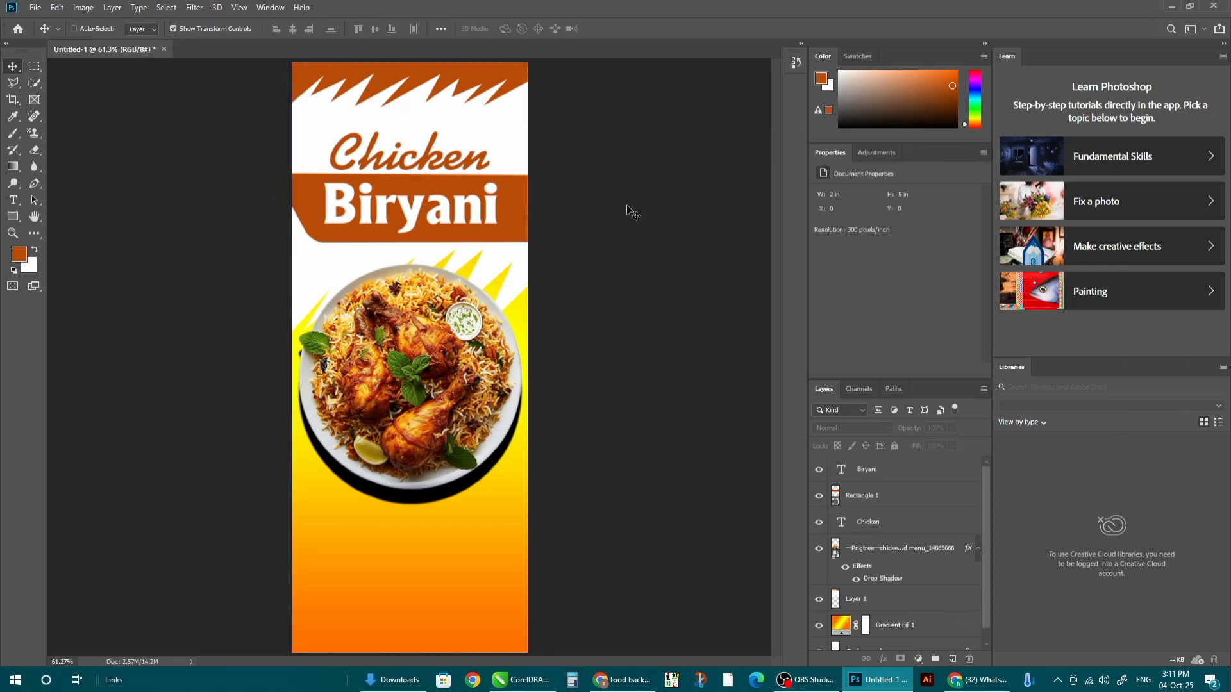
- Add a black drop shadow to Layer 1's jagged shapes with 11 px distance, 4% spread and 0 px size
{"action": "left_click", "coordinate": [538, 308]}
{"action": "double_click", "coordinate": [910, 598]}
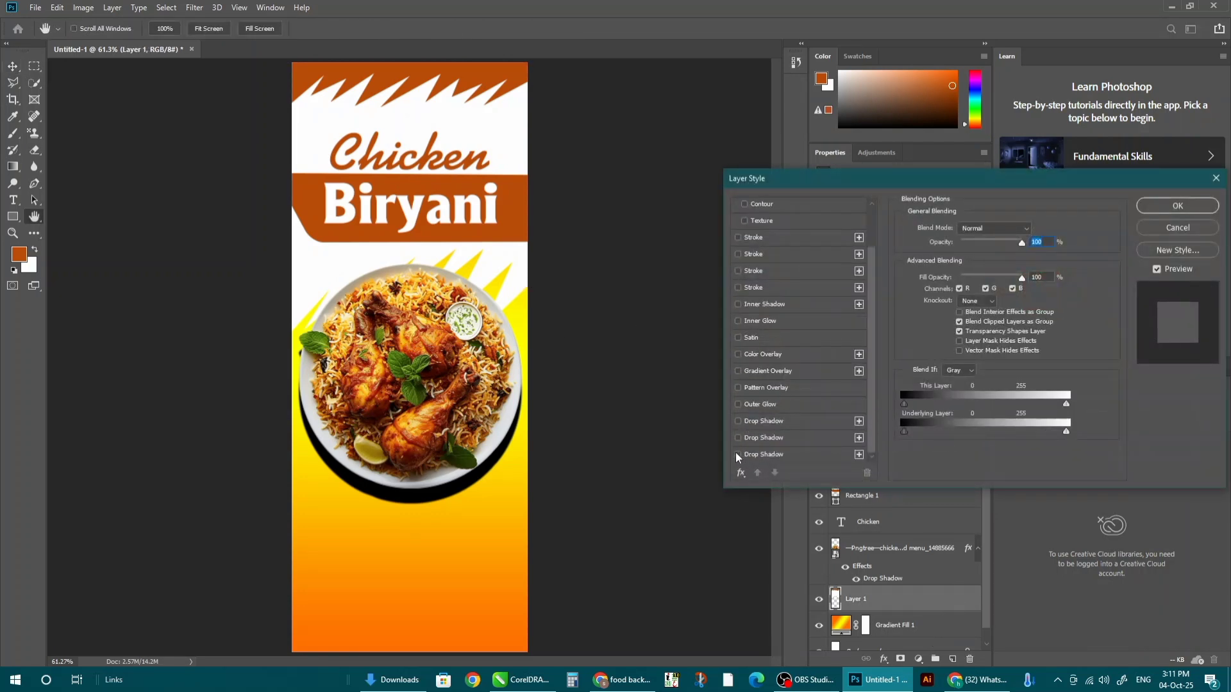
{"action": "left_click", "coordinate": [738, 421]}
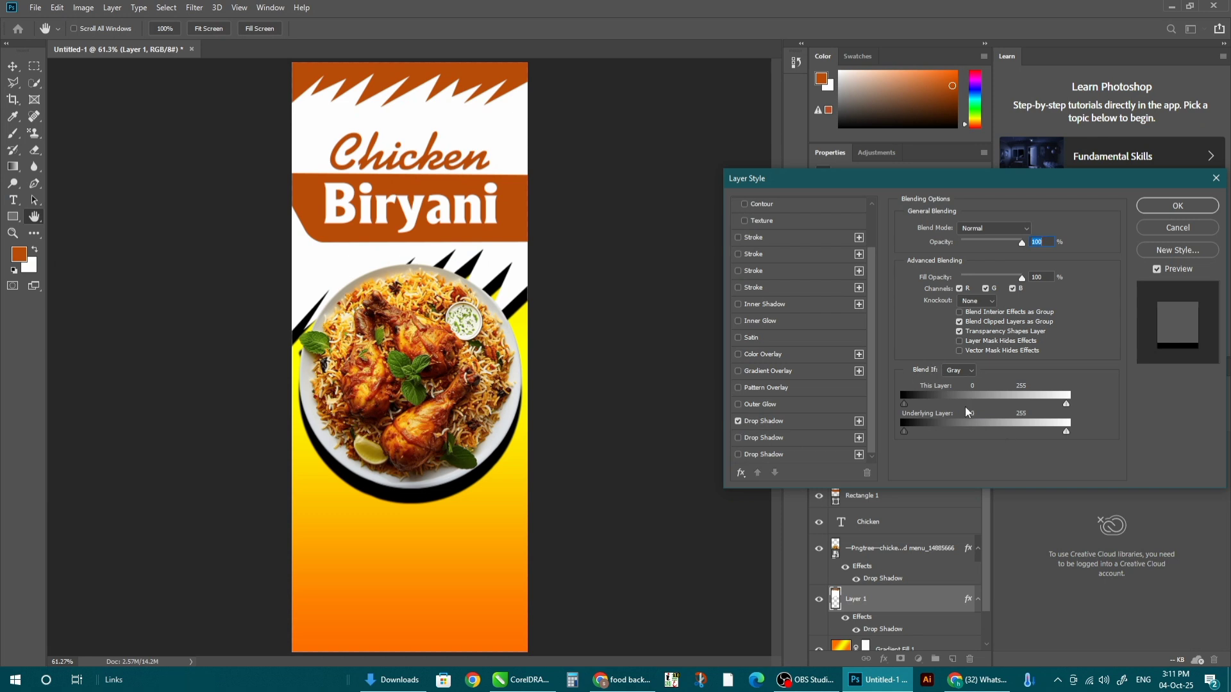
{"action": "left_click", "coordinate": [795, 421]}
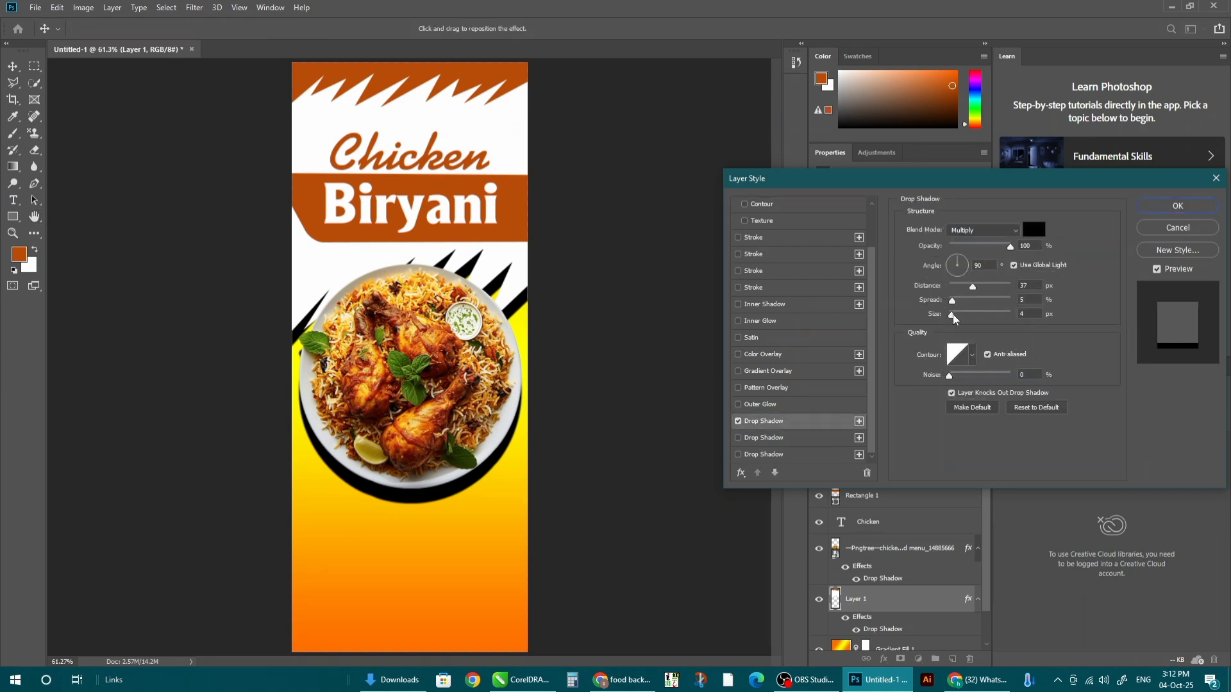
{"action": "left_click_drag", "start_coordinate": [953, 314], "coordinate": [957, 288]}
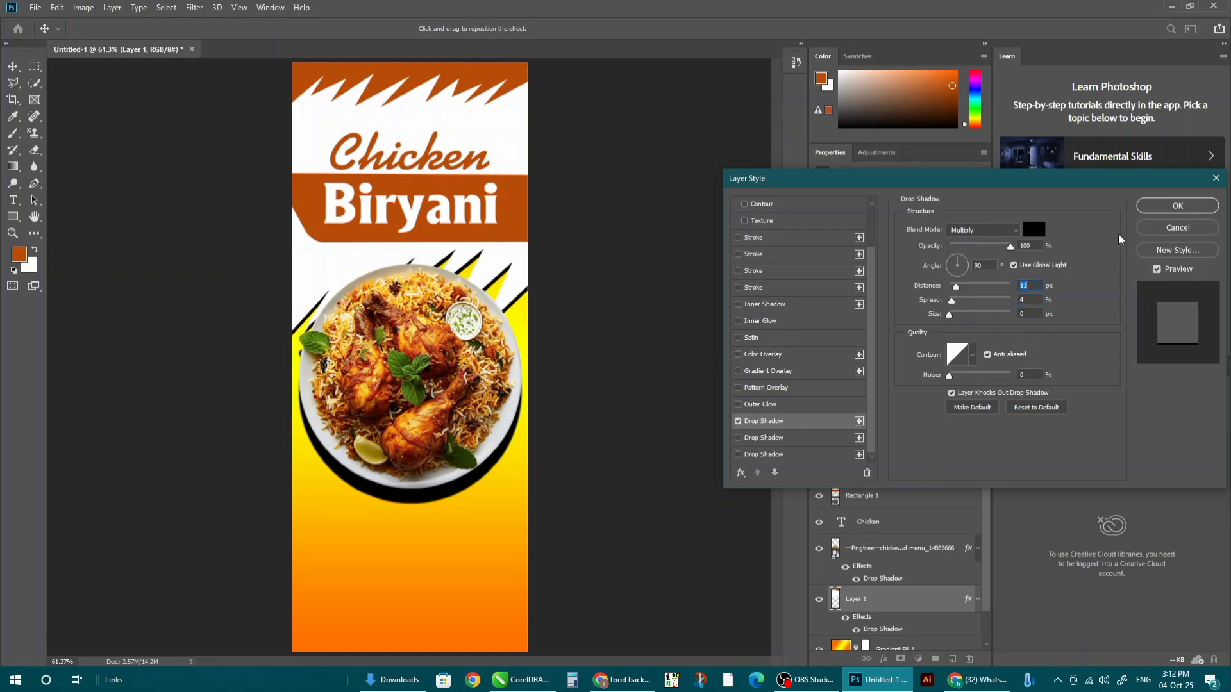
{"action": "left_click", "coordinate": [1182, 206]}
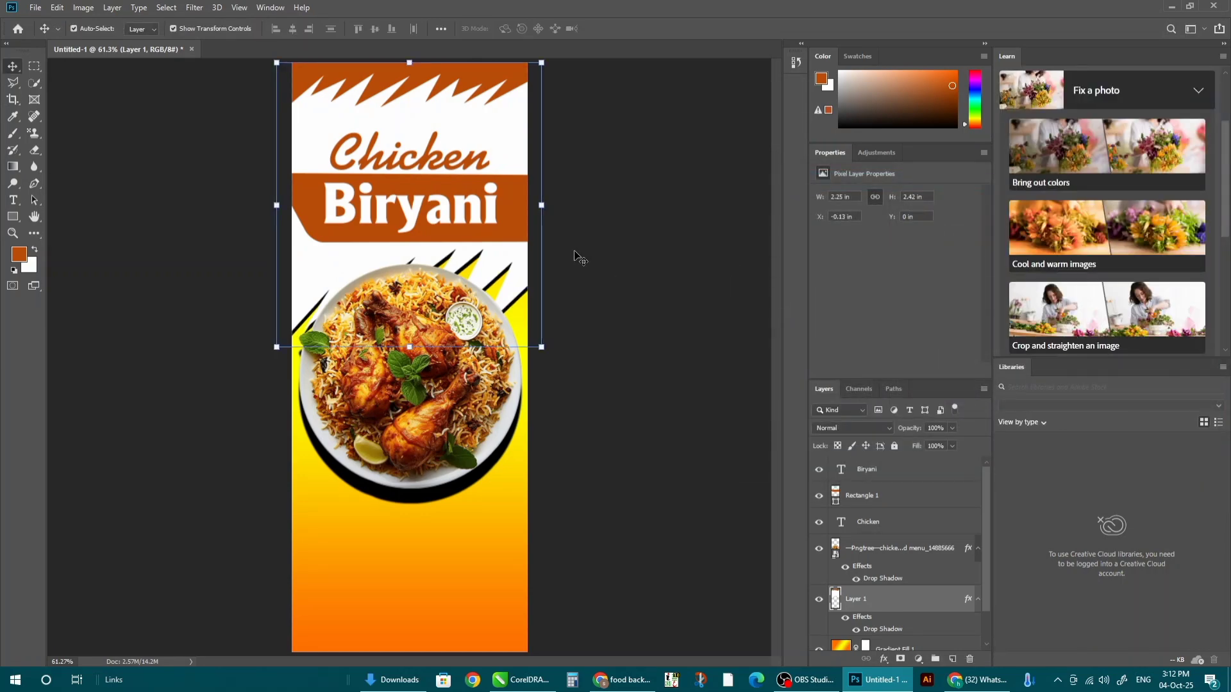
- Switch to File Explorer and open the PNG DATA folder inside alraziq 2025
{"action": "key", "text": "alt+Tab"}
{"action": "key", "text": "alt+Tab"}
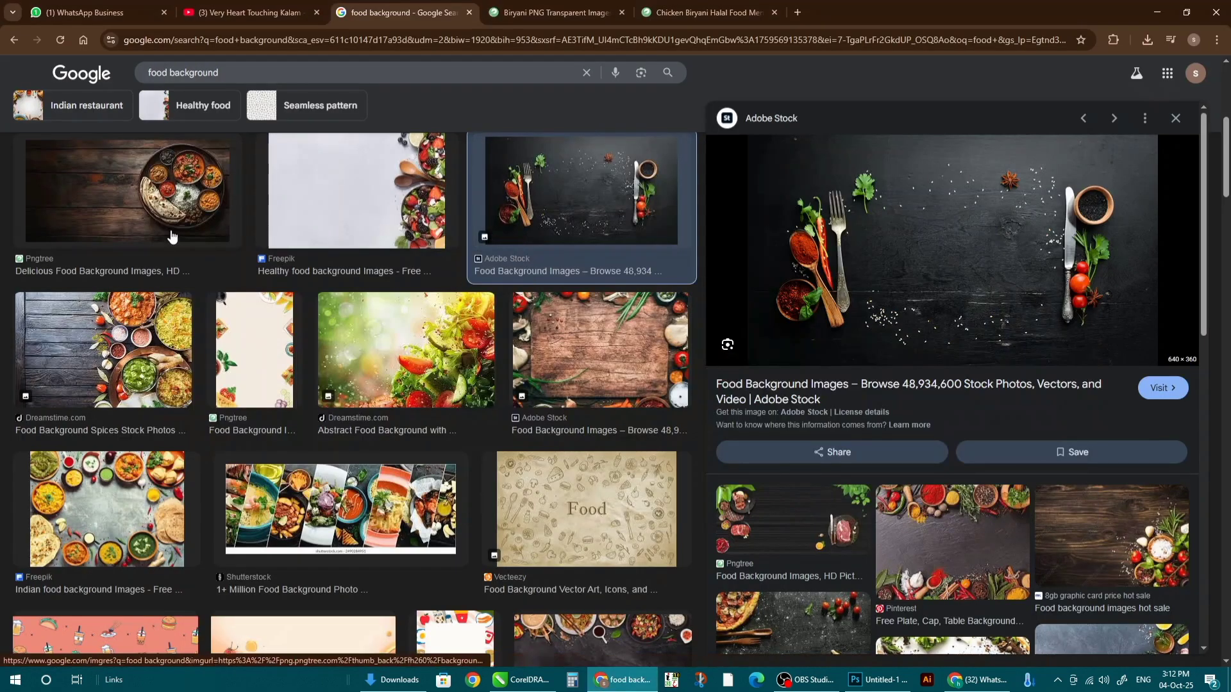
{"action": "left_click", "coordinate": [392, 679]}
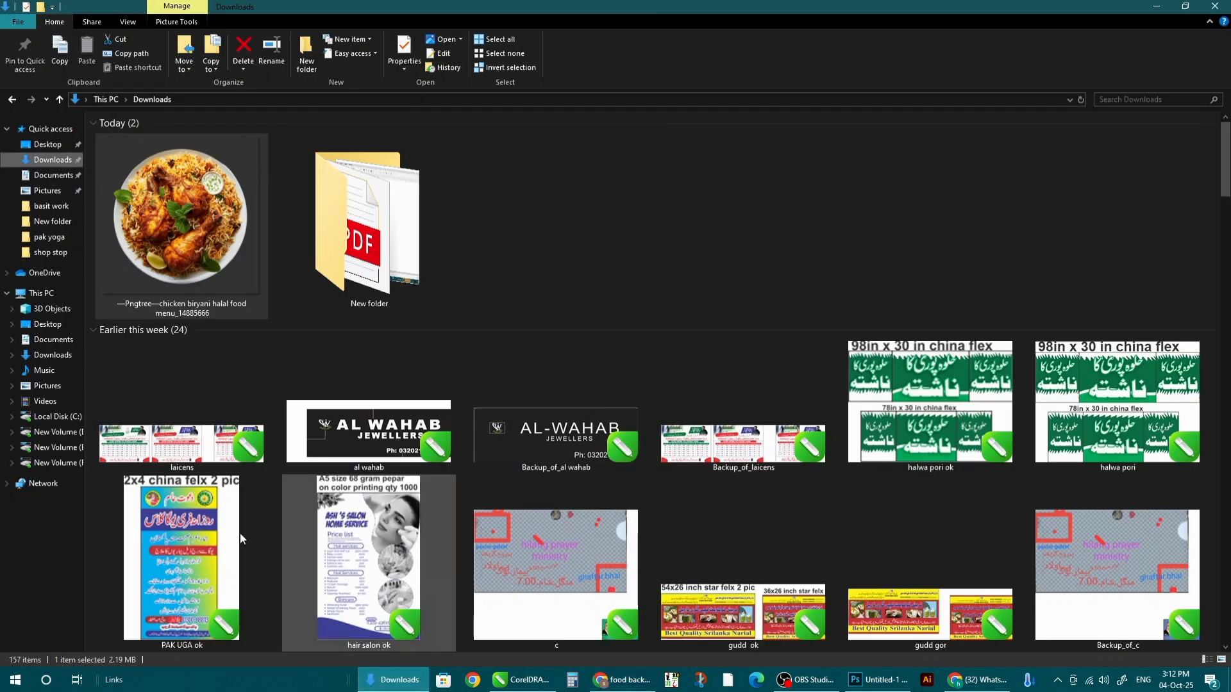
{"action": "left_click", "coordinate": [60, 207]}
{"action": "left_click", "coordinate": [223, 99]}
{"action": "left_click", "coordinate": [720, 240]}
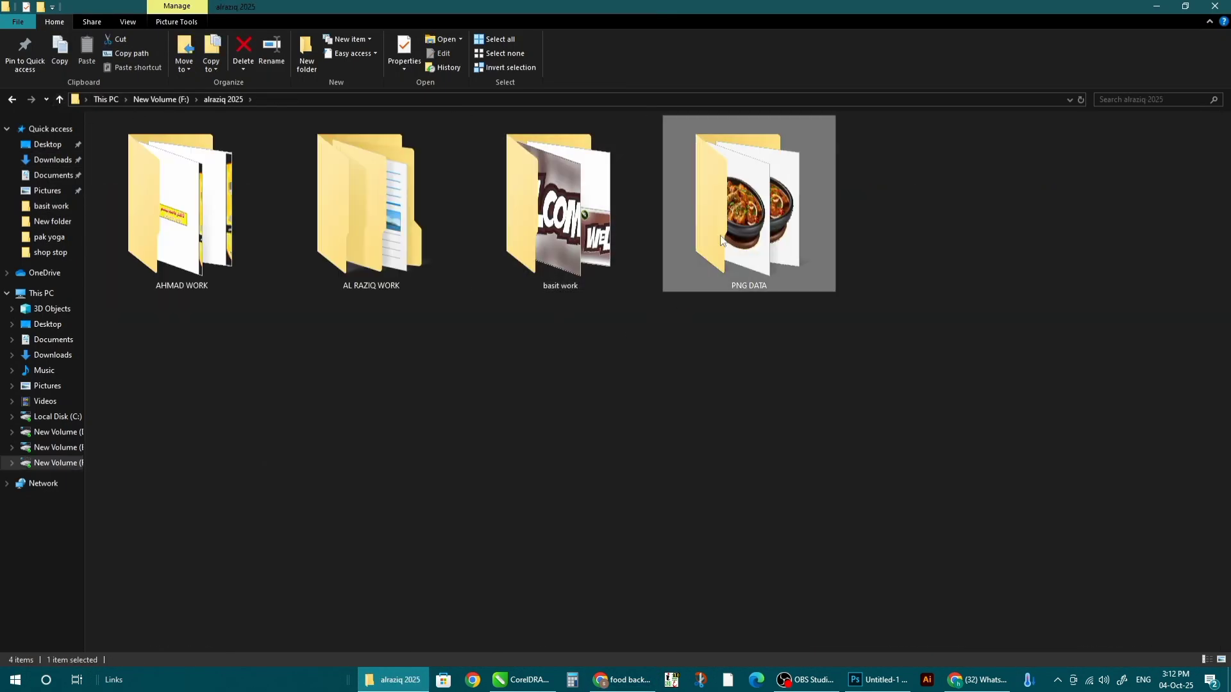
{"action": "double_click", "coordinate": [721, 240]}
- Place the NicePng_green-leaf-png_787414 image from the folder into the Photoshop banner
{"action": "scroll", "coordinate": [676, 384], "scroll_direction": "down", "scroll_amount": 10}
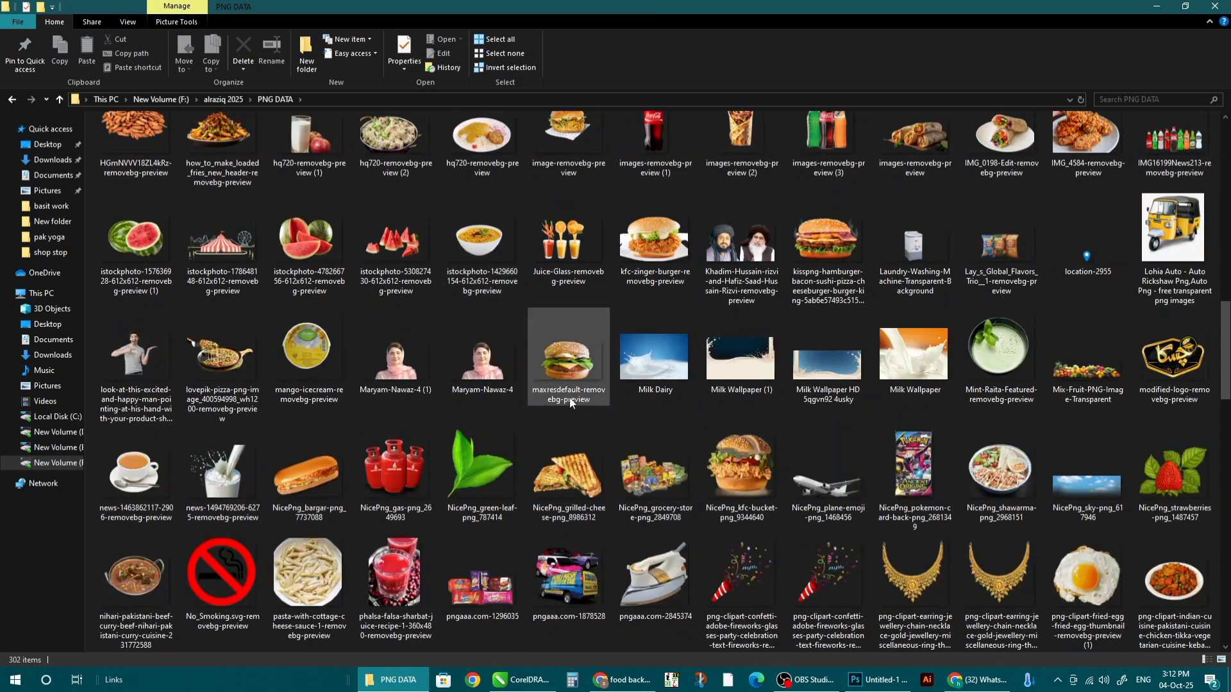
{"action": "left_click", "coordinate": [513, 481]}
{"action": "left_click_drag", "start_coordinate": [470, 479], "coordinate": [571, 569]}
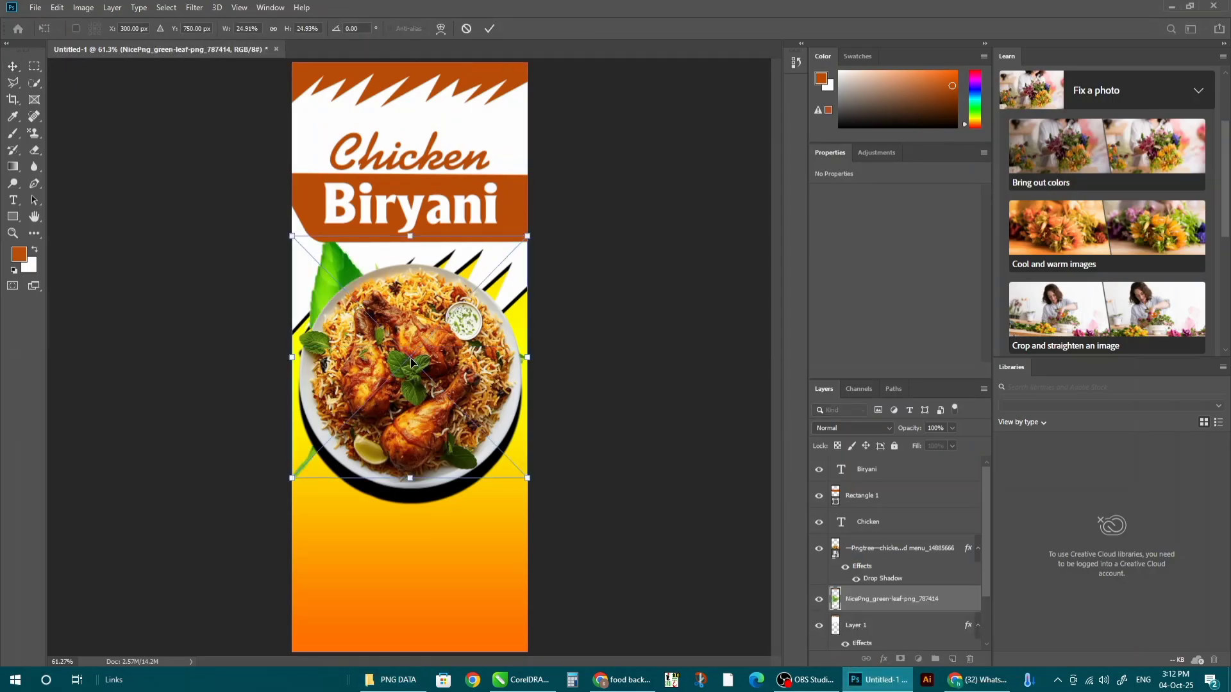
- Flip the leaf image horizontally and position it behind the plate so its leaves peek out at the left and top
{"action": "left_click_drag", "start_coordinate": [411, 363], "coordinate": [426, 504]}
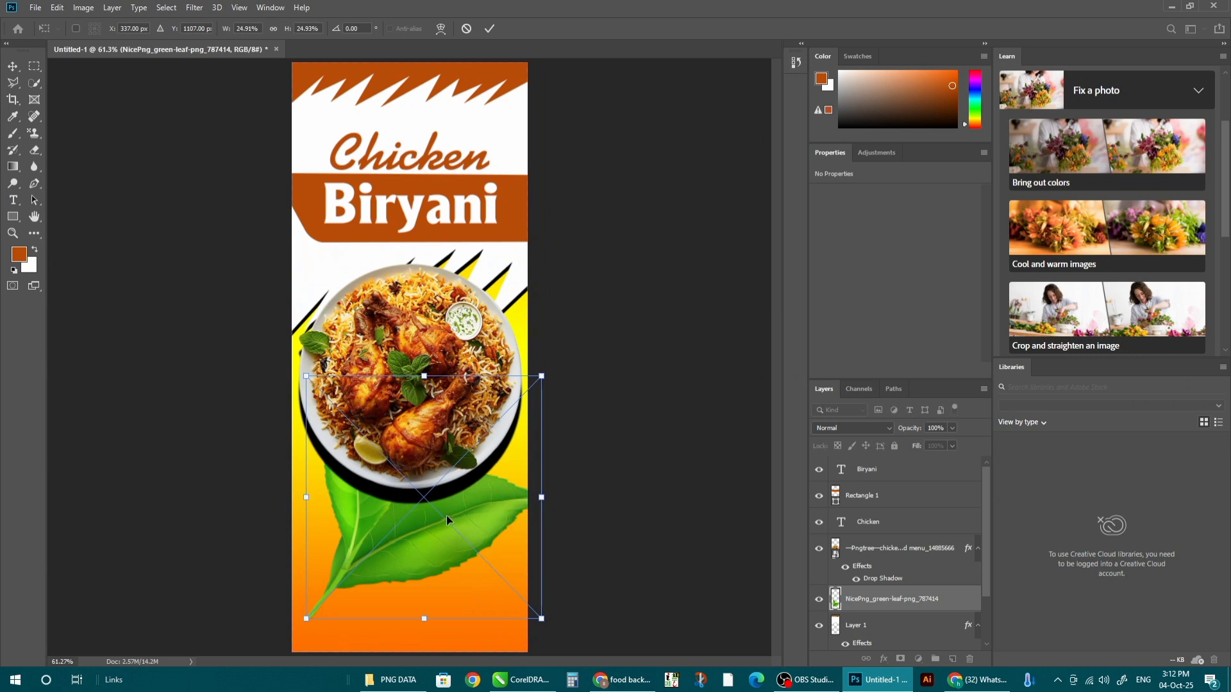
{"action": "right_click", "coordinate": [446, 515]}
{"action": "left_click", "coordinate": [486, 497]}
{"action": "left_click_drag", "start_coordinate": [471, 516], "coordinate": [392, 392]}
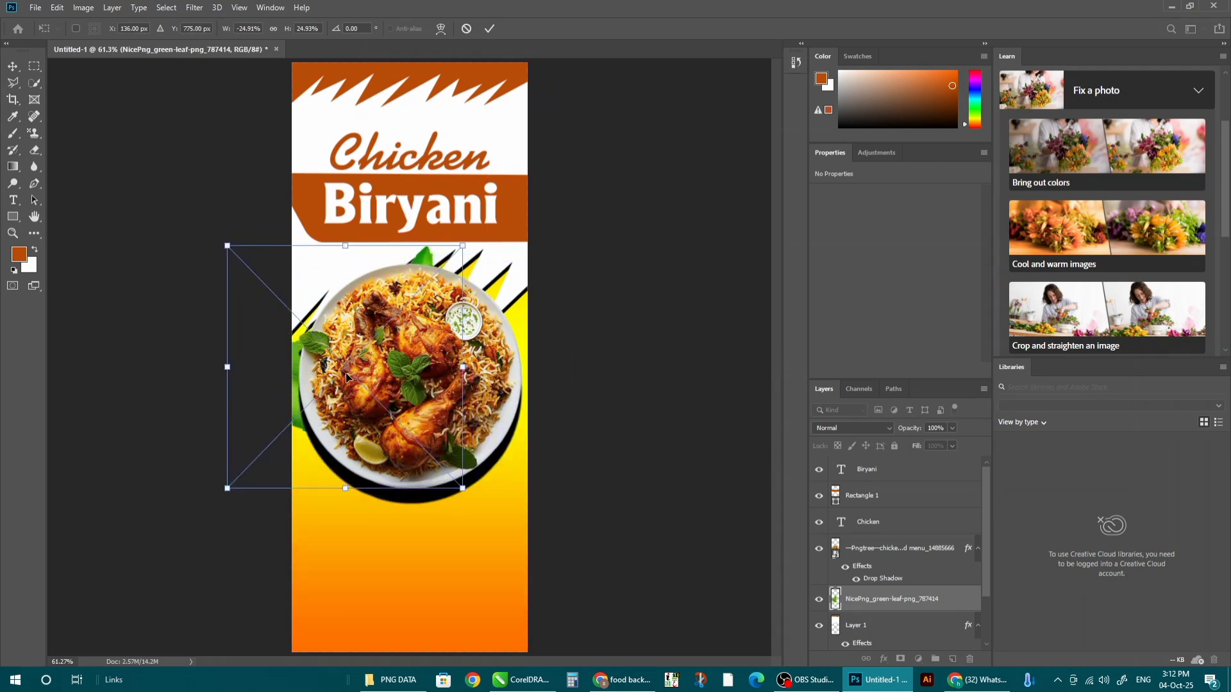
{"action": "key", "text": "Return"}
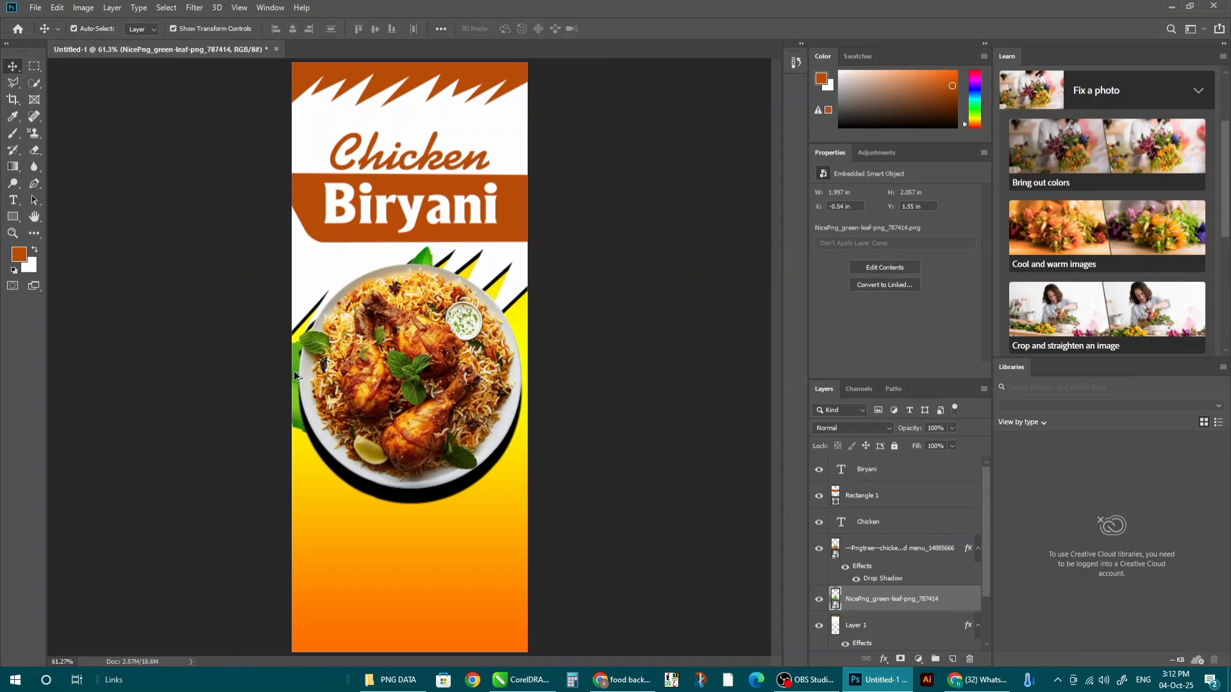
- Duplicate the leaf to the plate's right side, flip the copy horizontally and position it to mirror the first leaf
{"action": "left_click_drag", "start_coordinate": [297, 375], "coordinate": [489, 391]}
{"action": "key", "text": "ctrl+t"}
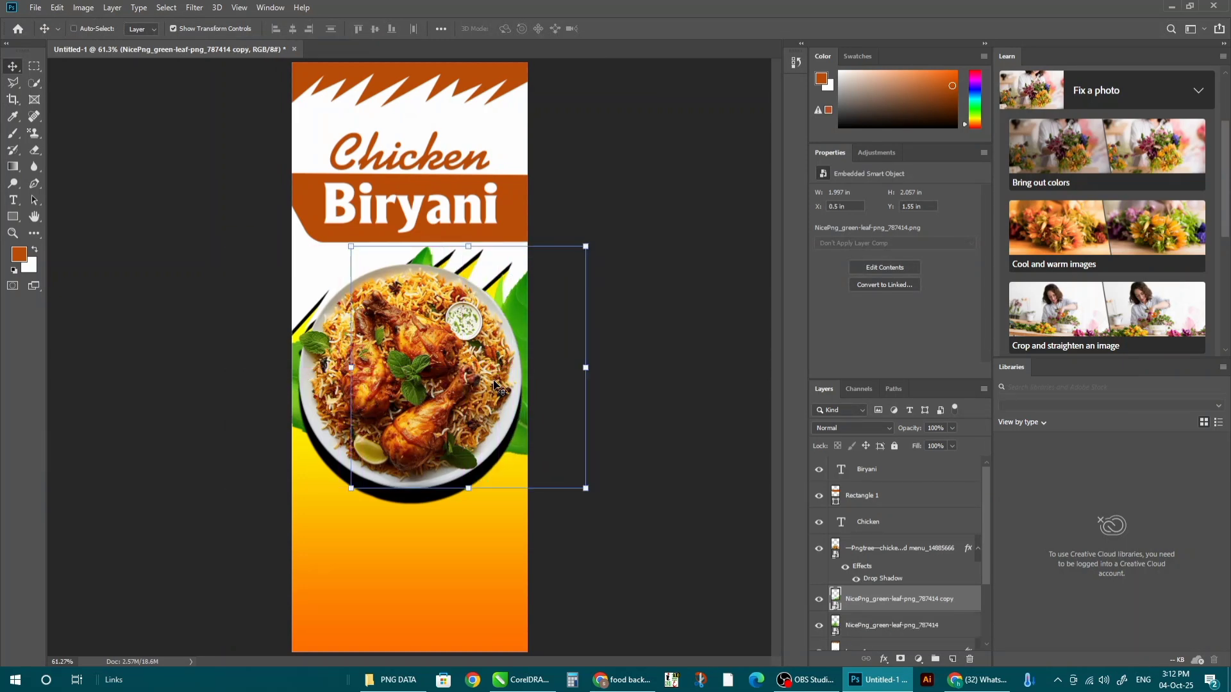
{"action": "right_click", "coordinate": [517, 318]}
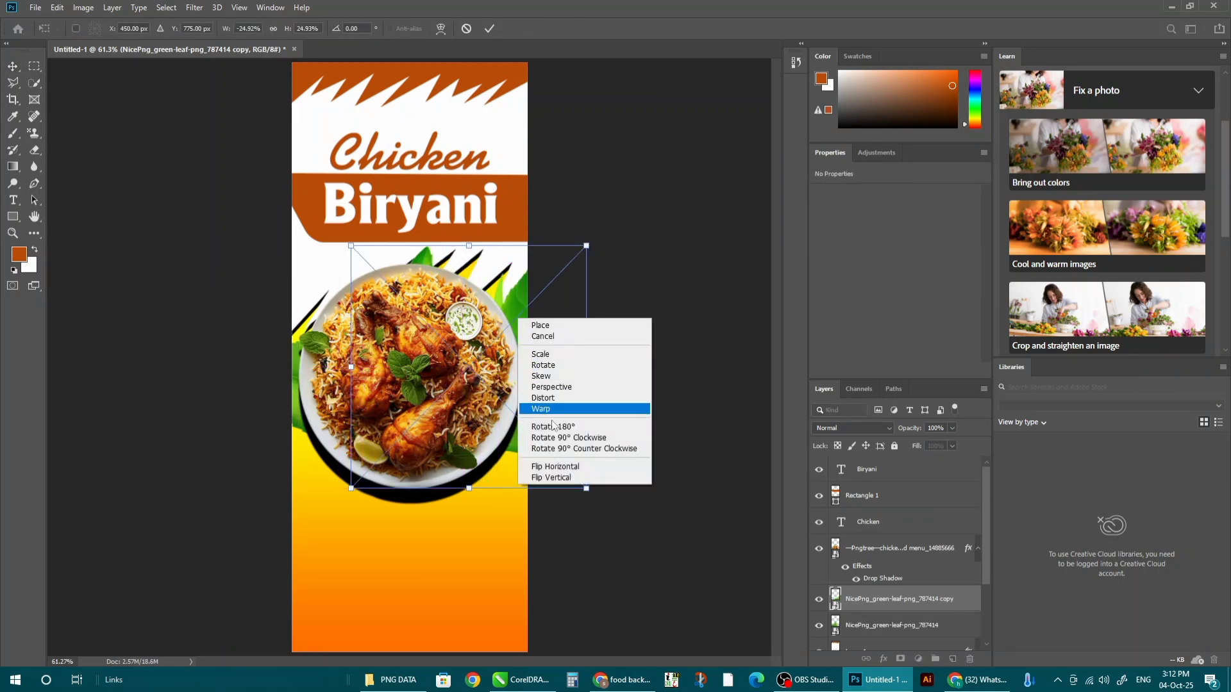
{"action": "left_click", "coordinate": [553, 475]}
{"action": "right_click", "coordinate": [521, 316]}
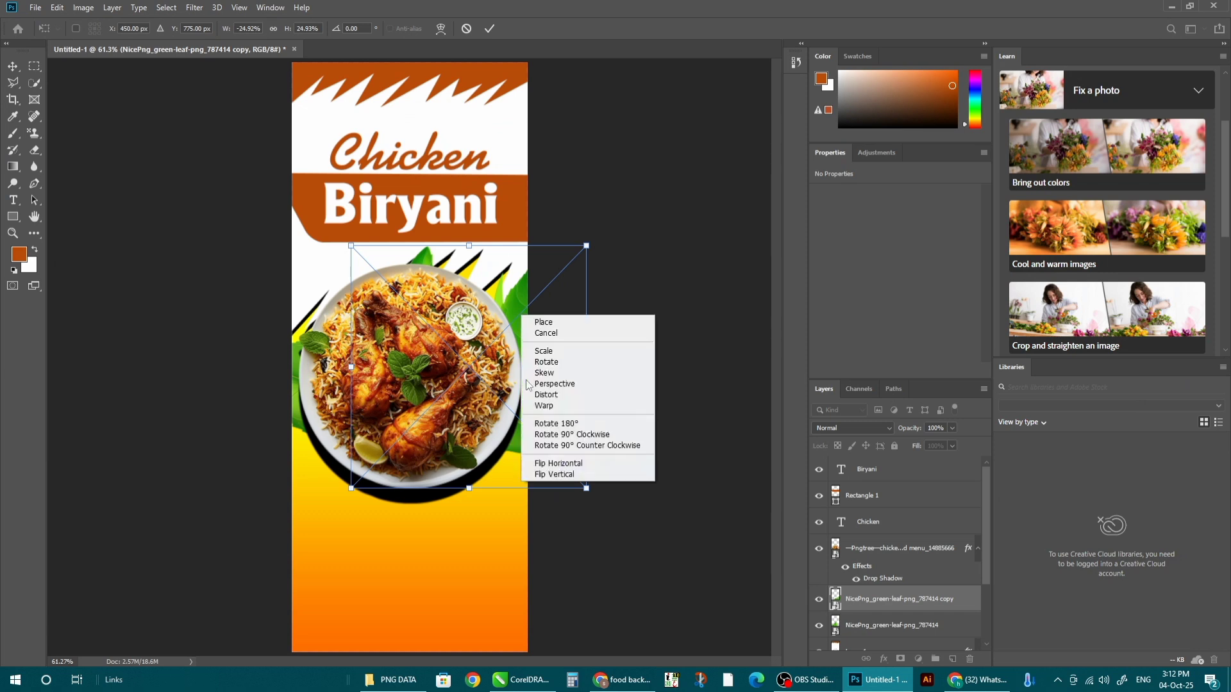
{"action": "left_click", "coordinate": [553, 460]}
{"action": "mouse_move", "coordinate": [526, 368]}
{"action": "left_mouse_down"}
{"action": "mouse_move", "coordinate": [539, 556]}
{"action": "mouse_move", "coordinate": [525, 356]}
{"action": "left_mouse_up"}
{"action": "key", "text": "Return"}
{"action": "left_click", "coordinate": [569, 336]}
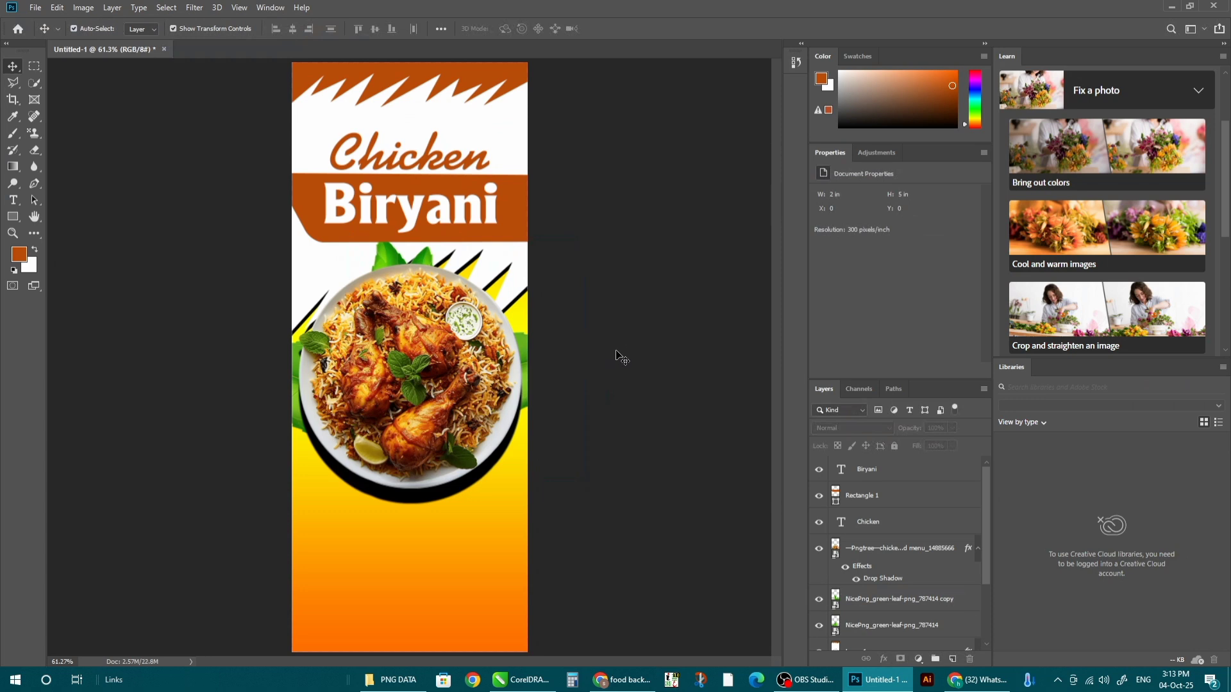
- Select the plate image together with both leaf images and nudge them down slightly, away from the title band
{"action": "left_click_drag", "start_coordinate": [665, 361], "coordinate": [423, 427]}
{"action": "key", "text": "Down"}
{"action": "key", "text": "Down"}
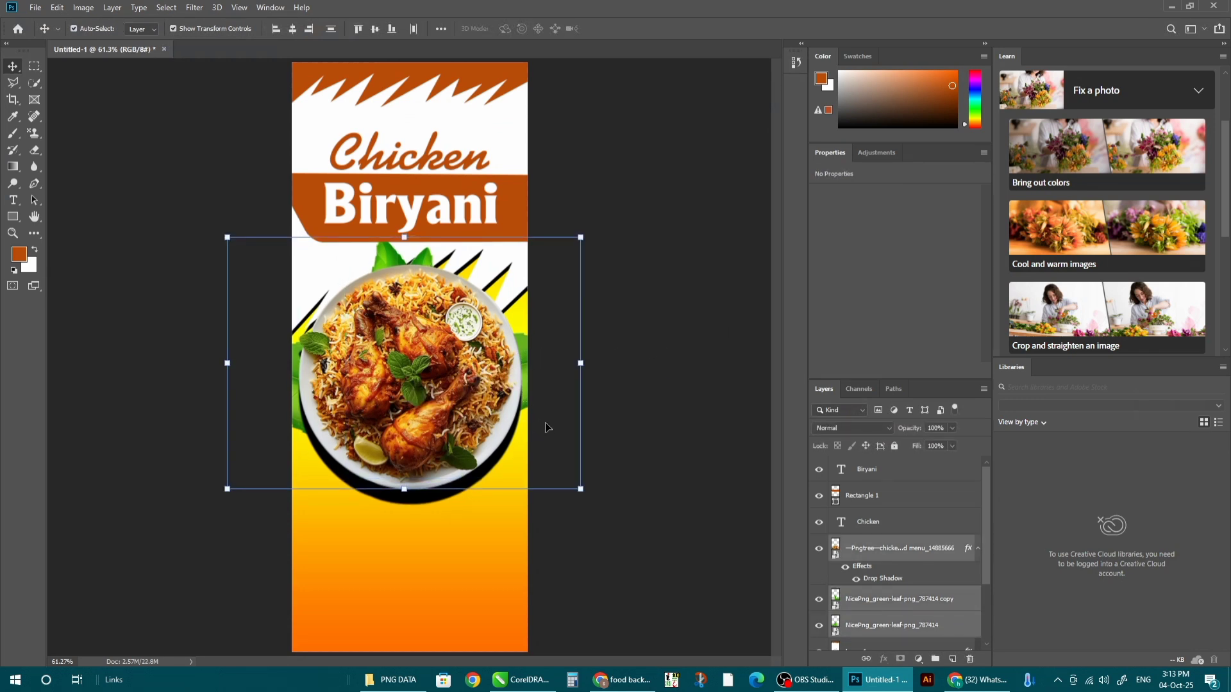
{"action": "key", "text": "Down"}
{"action": "key", "text": "Down"}
{"action": "key", "text": "Down"}
{"action": "key", "text": "Down"}
{"action": "key", "text": "Down"}
{"action": "key", "text": "Down"}
{"action": "key", "text": "Down"}
{"action": "key", "text": "Down"}
{"action": "key", "text": "Down"}
{"action": "key", "text": "Down"}
{"action": "key", "text": "Down"}
{"action": "key", "text": "Down"}
{"action": "key", "text": "Down"}
{"action": "key", "text": "Down"}
{"action": "key", "text": "Down"}
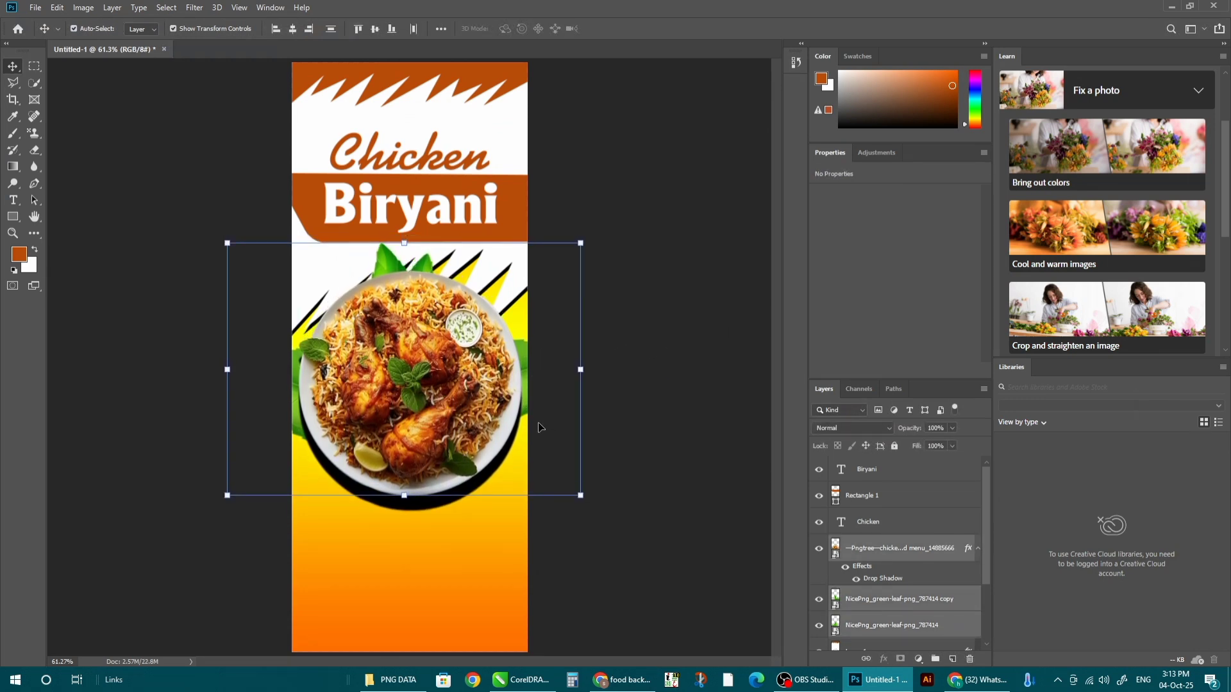
{"action": "key", "text": "Down"}
{"action": "key", "text": "Down"}
{"action": "key", "text": "Down"}
{"action": "key", "text": "Down"}
{"action": "key", "text": "Down"}
{"action": "left_click", "coordinate": [614, 340]}
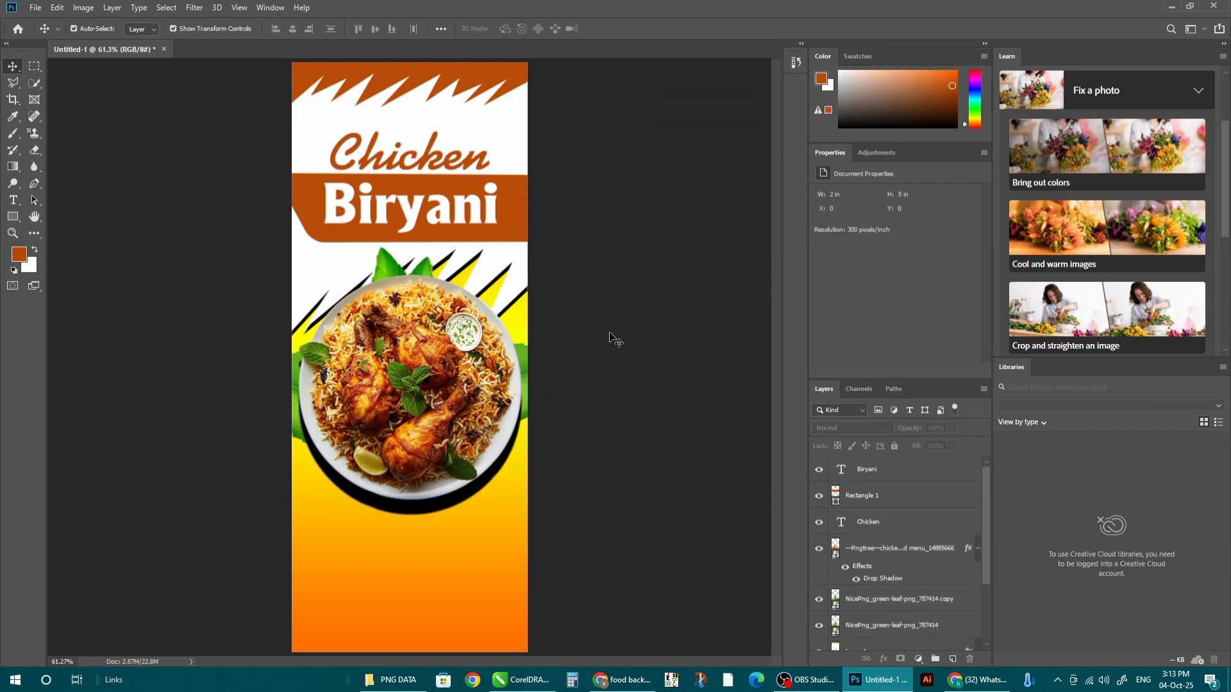
- Place the realistic sliced tomato image from the PNG DATA folder into the banner and move it over the upper-left area
{"action": "key", "text": "alt+Tab"}
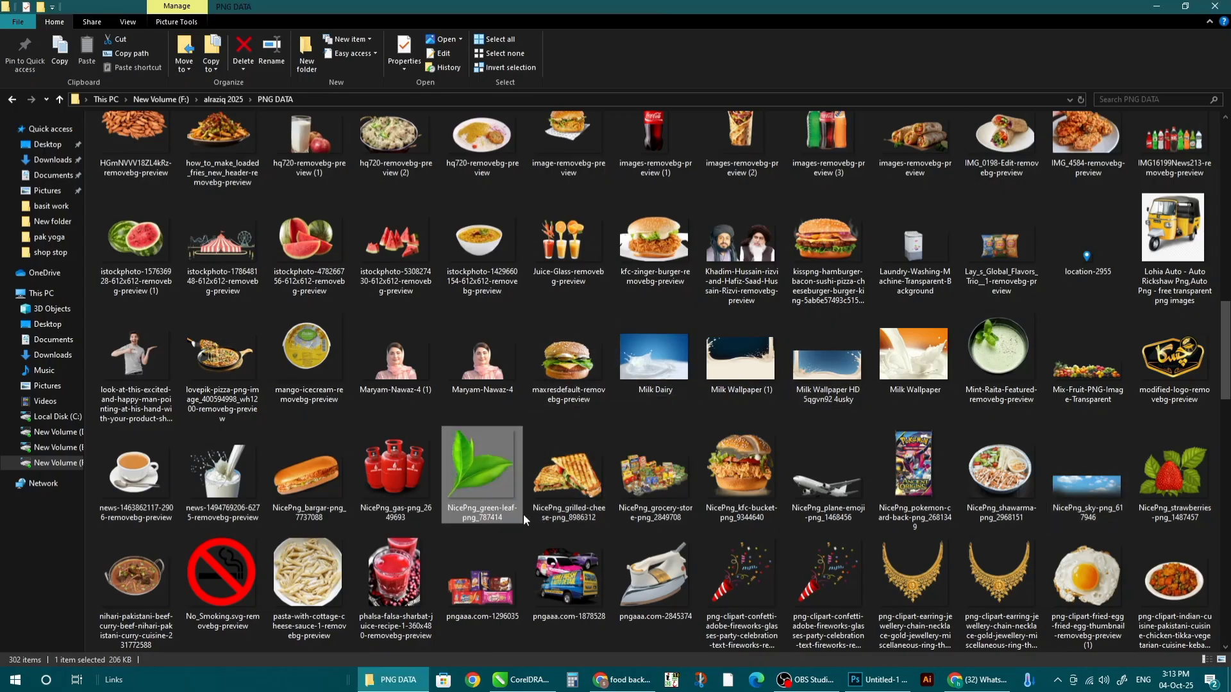
{"action": "scroll", "coordinate": [597, 353], "scroll_direction": "down", "scroll_amount": 6}
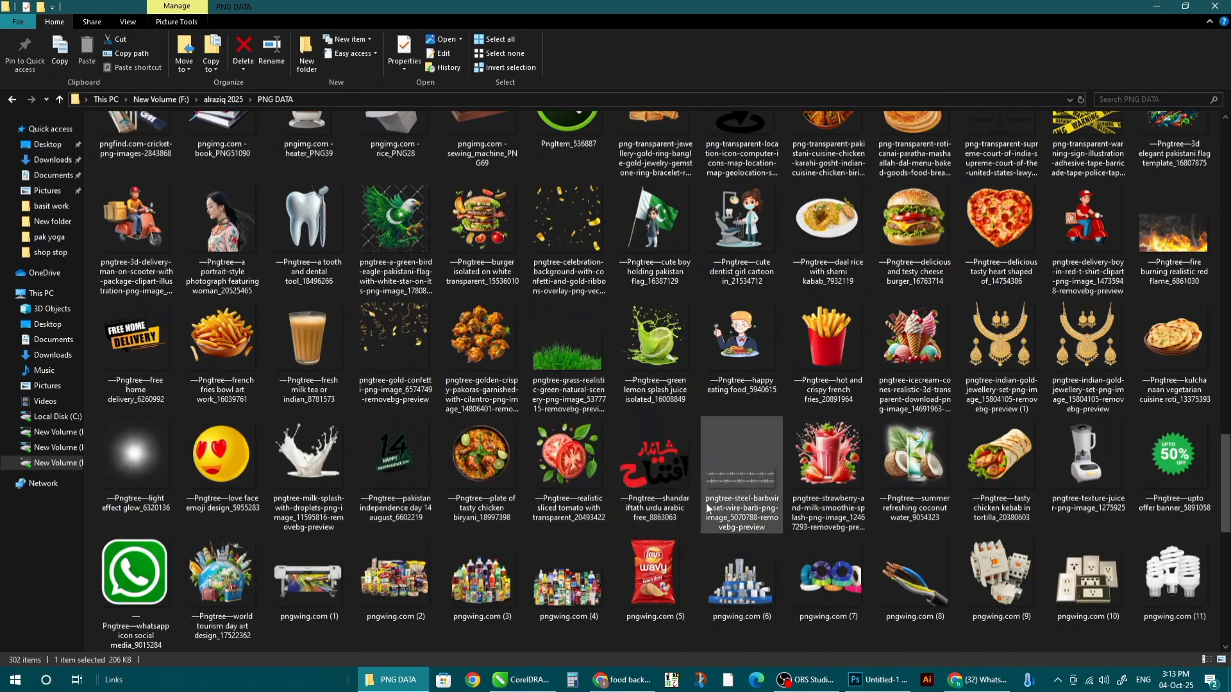
{"action": "left_click_drag", "start_coordinate": [568, 462], "coordinate": [536, 343]}
{"action": "left_click_drag", "start_coordinate": [436, 376], "coordinate": [356, 94]}
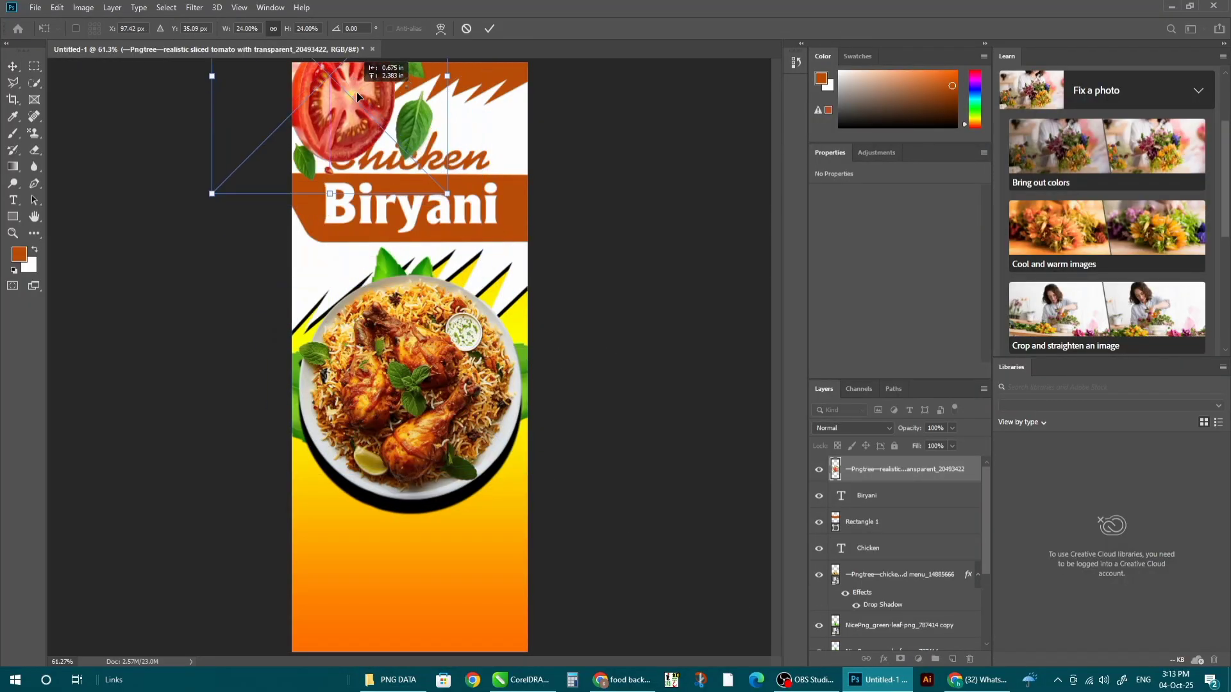
- Scale the tomato image down to about 13% and fit it partly off the canvas in the banner's upper-left corner
{"action": "left_click_drag", "start_coordinate": [448, 196], "coordinate": [379, 149]}
{"action": "scroll", "coordinate": [440, 301], "scroll_direction": "down", "scroll_amount": 1}
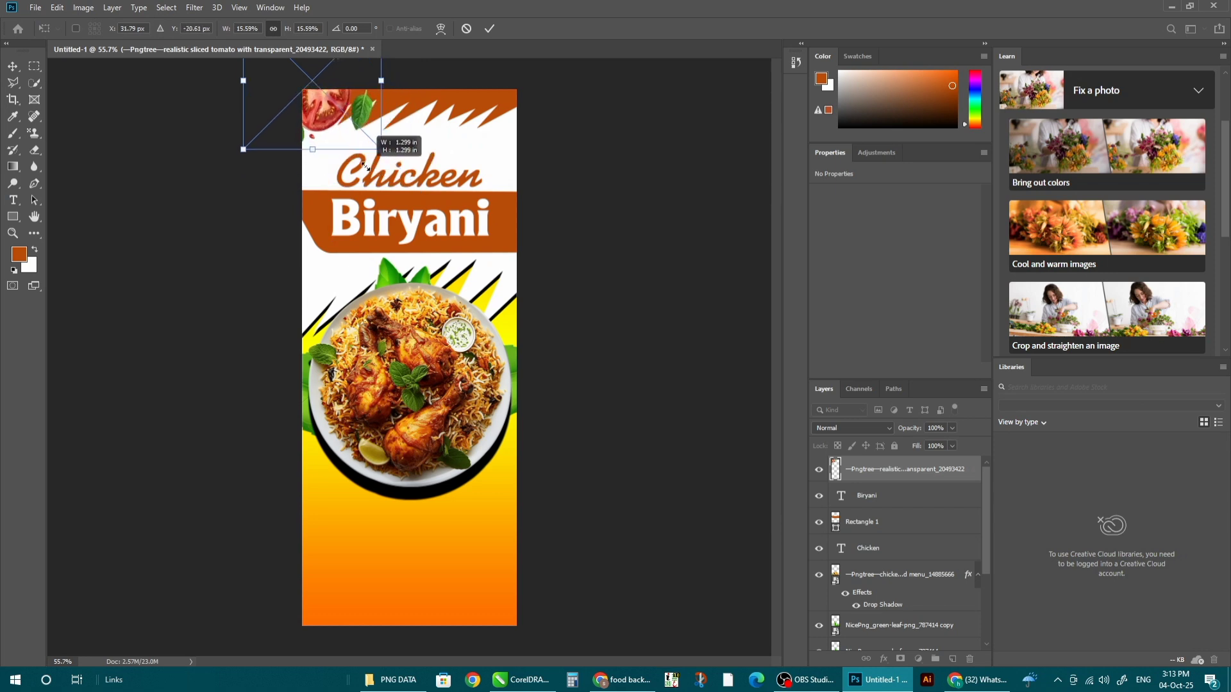
{"action": "left_click_drag", "start_coordinate": [326, 116], "coordinate": [342, 133]}
{"action": "key", "text": "Return"}
{"action": "key", "text": "ctrl+t"}
{"action": "left_click_drag", "start_coordinate": [391, 165], "coordinate": [352, 147]}
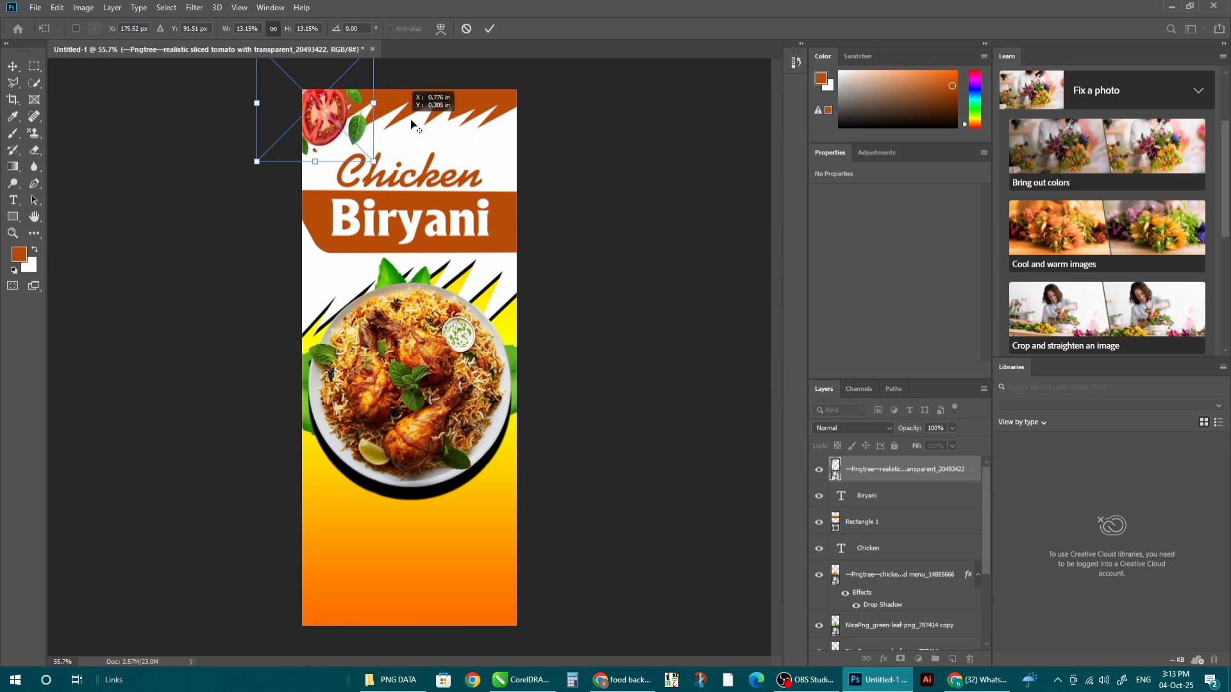
{"action": "key", "text": "Return"}
- Duplicate the tomato to the banner's upper-right corner and flip the copy horizontally so it mirrors the original
{"action": "left_click_drag", "start_coordinate": [314, 130], "coordinate": [515, 117], "text": "alt"}
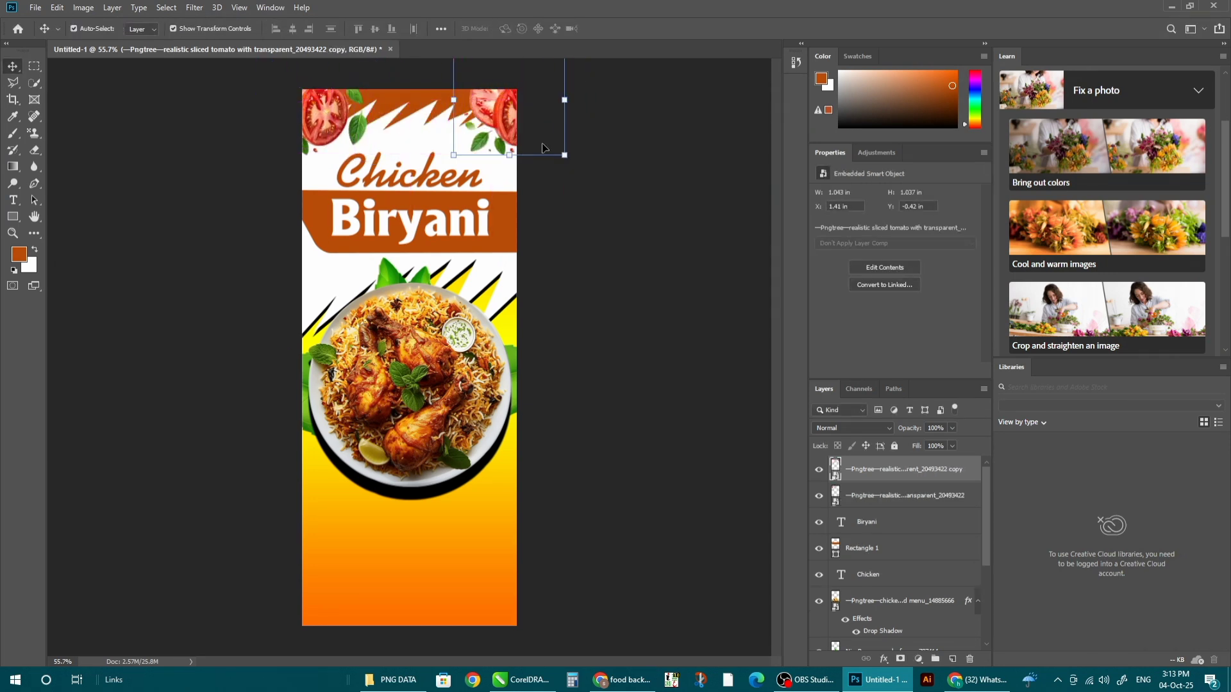
{"action": "right_click", "coordinate": [505, 119]}
{"action": "key", "text": "Escape"}
{"action": "key", "text": "ctrl+t"}
{"action": "right_click", "coordinate": [511, 116]}
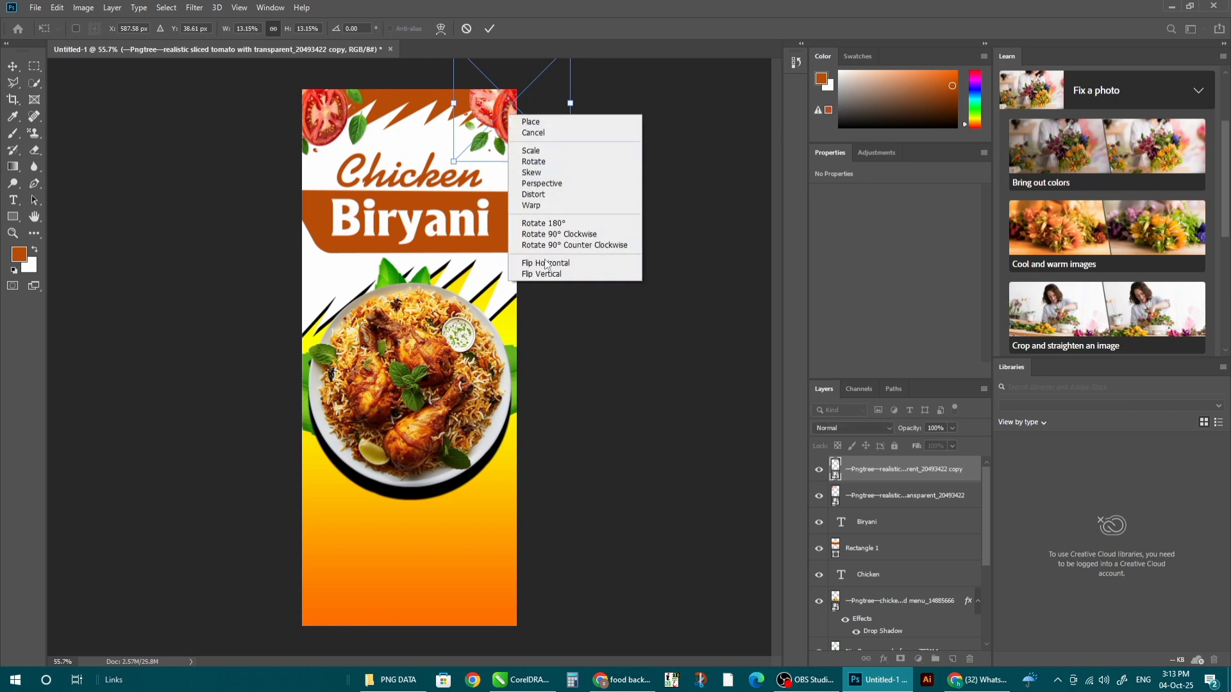
{"action": "left_click", "coordinate": [549, 263]}
{"action": "key", "text": "Return"}
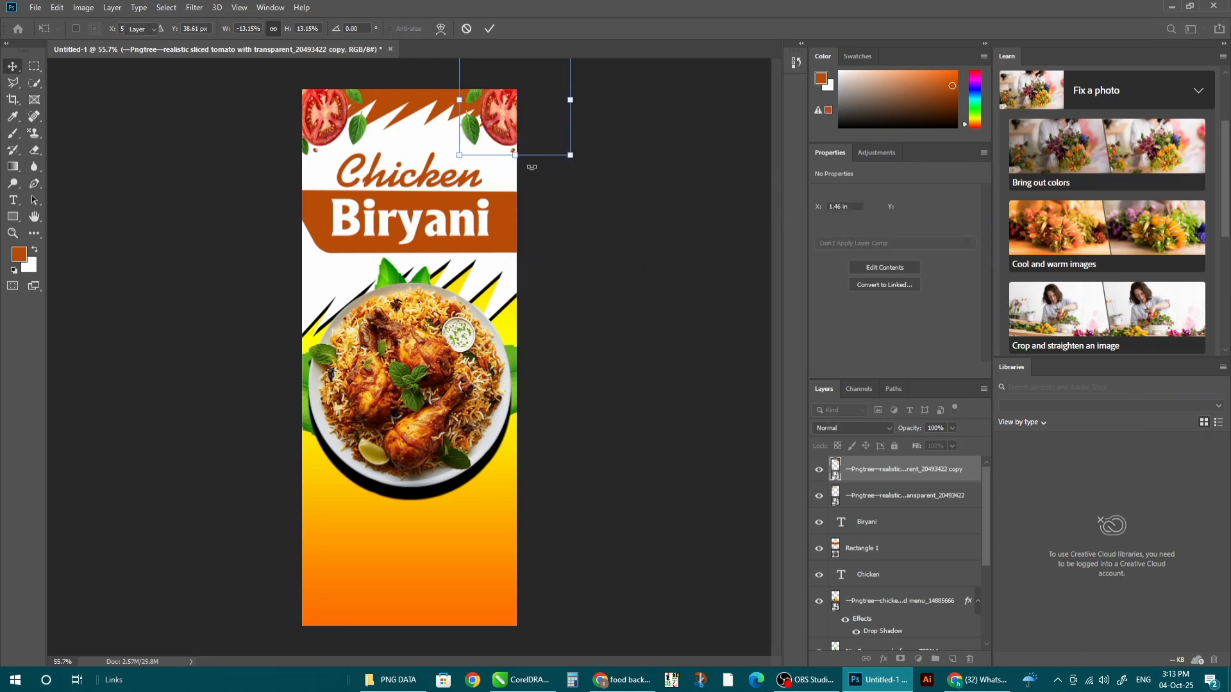
{"action": "left_click", "coordinate": [577, 239]}
- Add a black drop shadow to the Biryani text with its distance reduced to about 2 px
{"action": "left_click", "coordinate": [468, 236]}
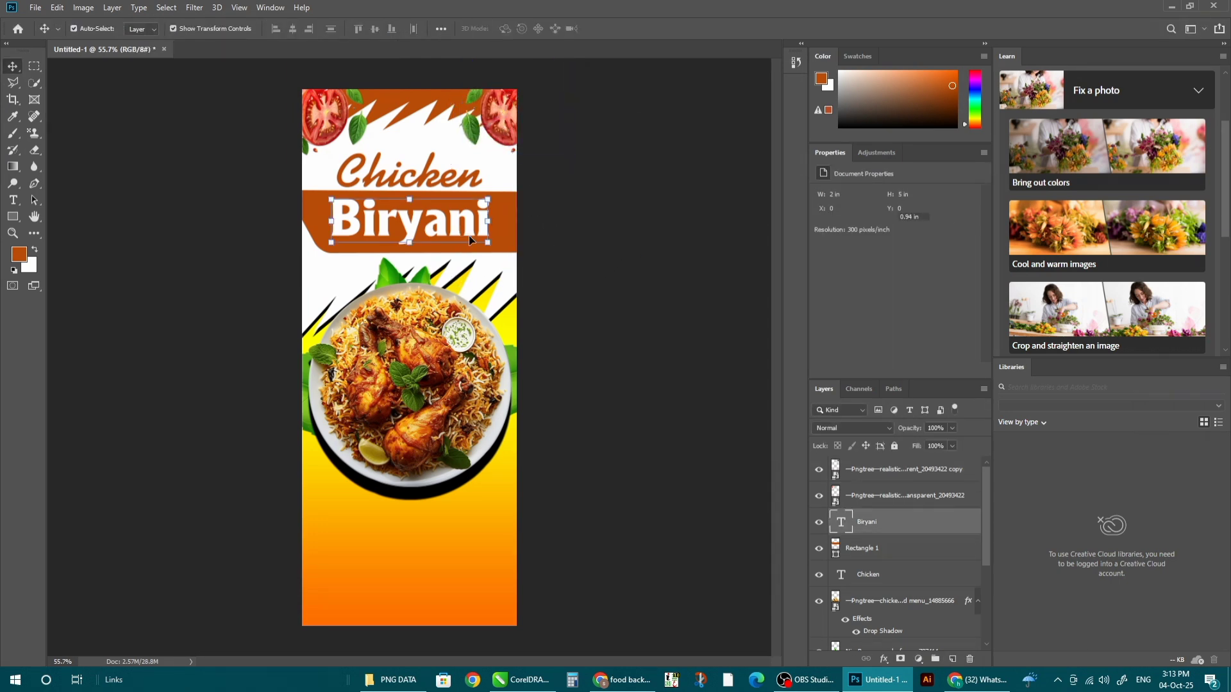
{"action": "double_click", "coordinate": [935, 526]}
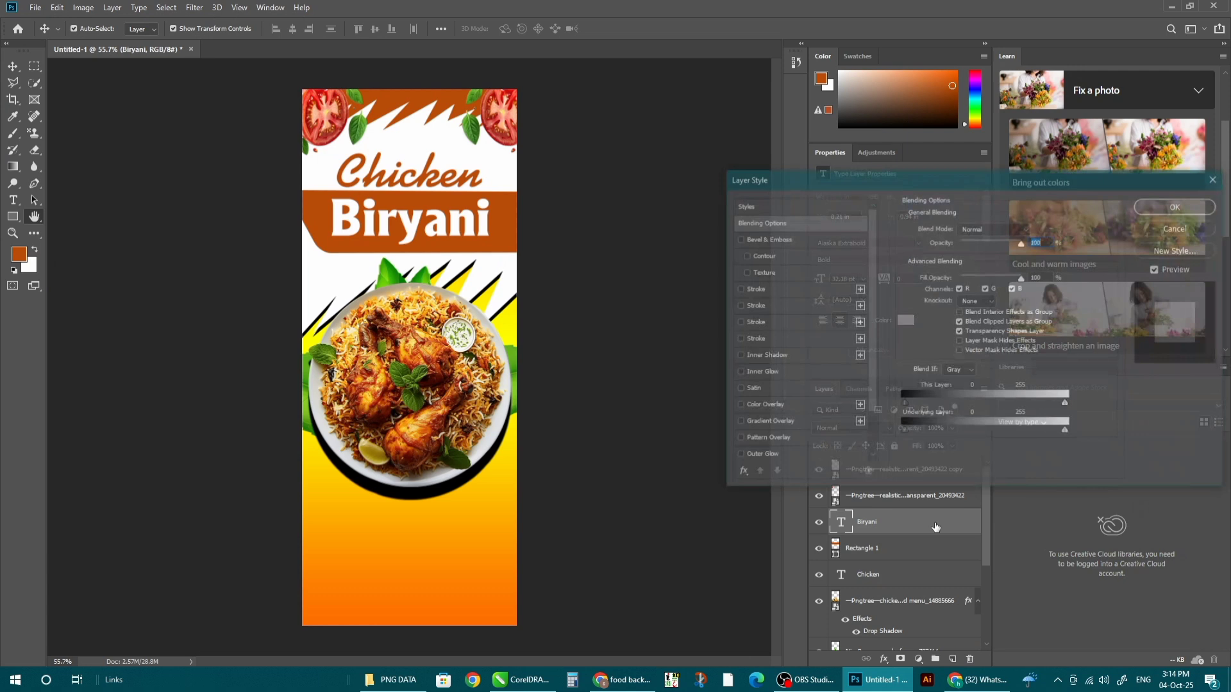
{"action": "left_click", "coordinate": [738, 422]}
{"action": "scroll", "coordinate": [749, 437], "scroll_direction": "down", "scroll_amount": 2}
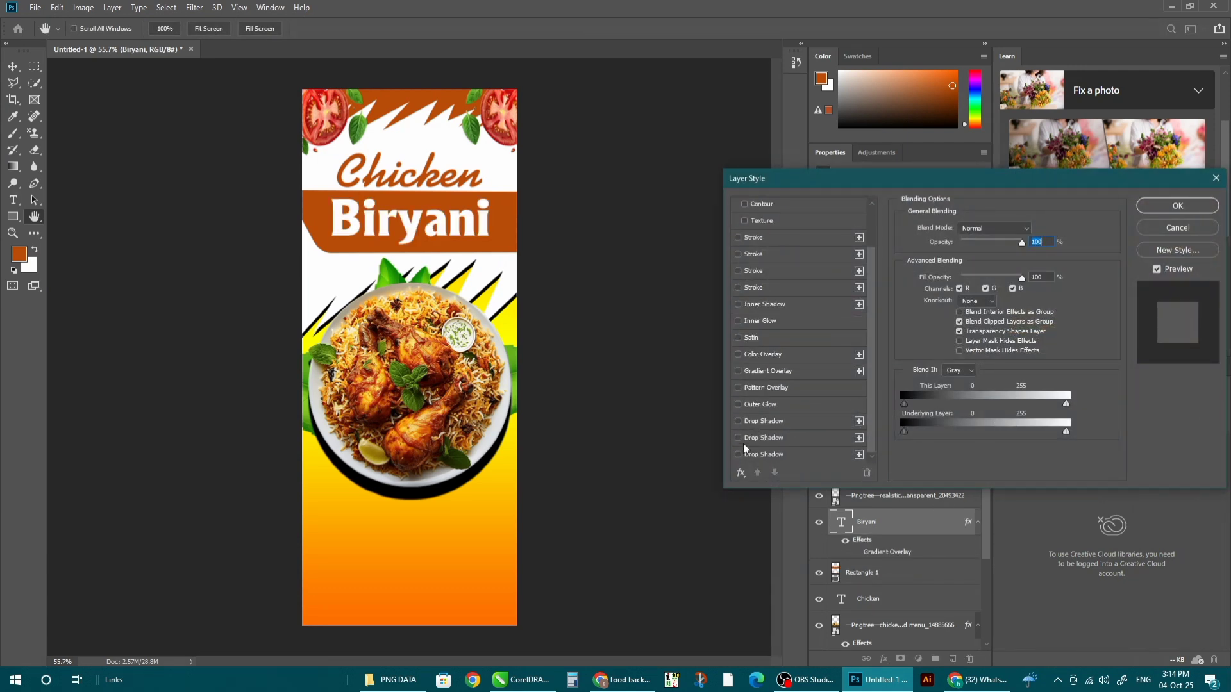
{"action": "left_click", "coordinate": [738, 421]}
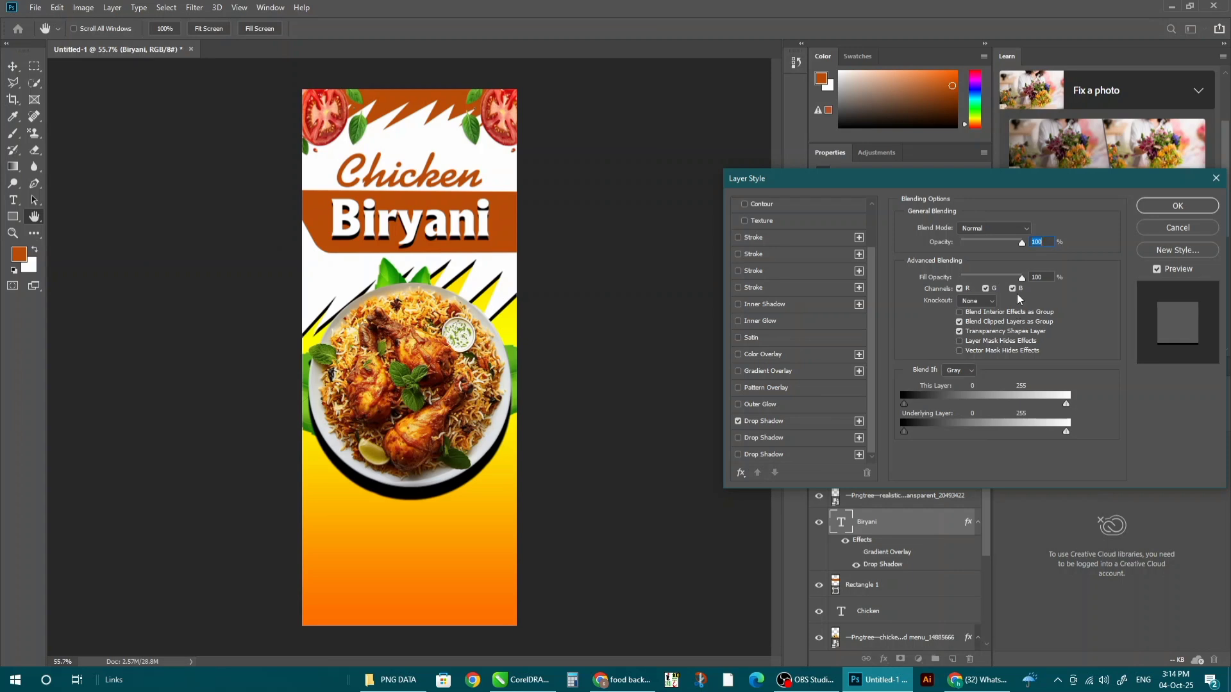
{"action": "left_click", "coordinate": [782, 418]}
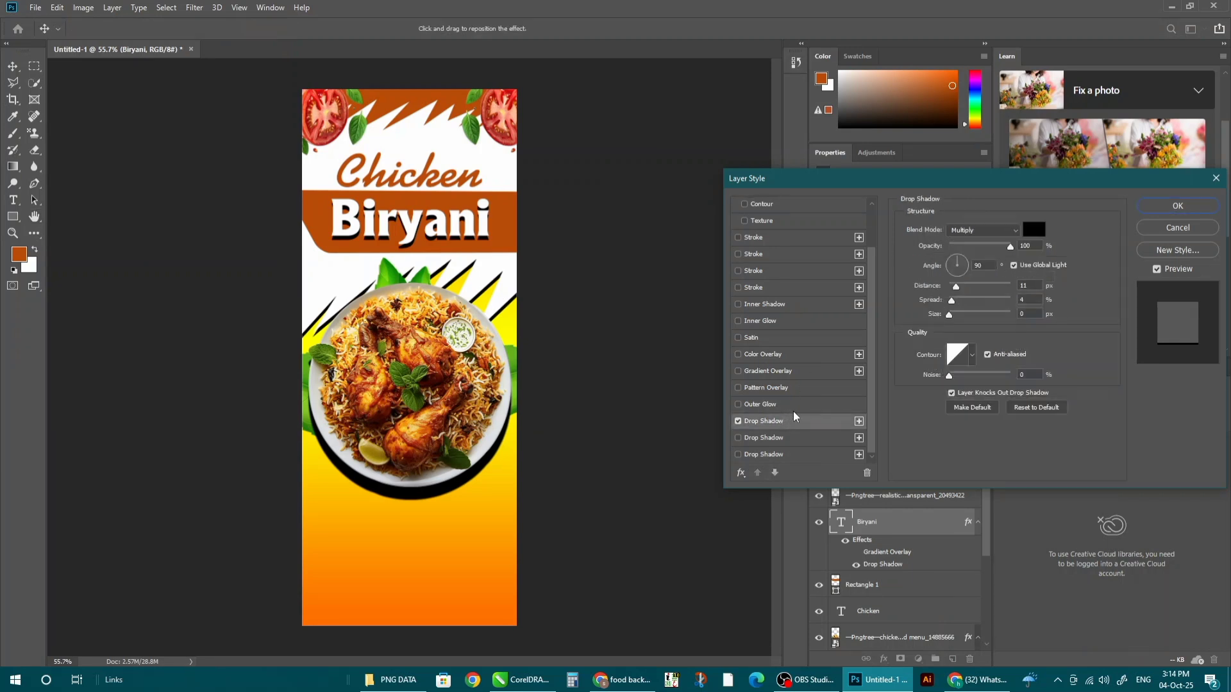
{"action": "left_click", "coordinate": [972, 355]}
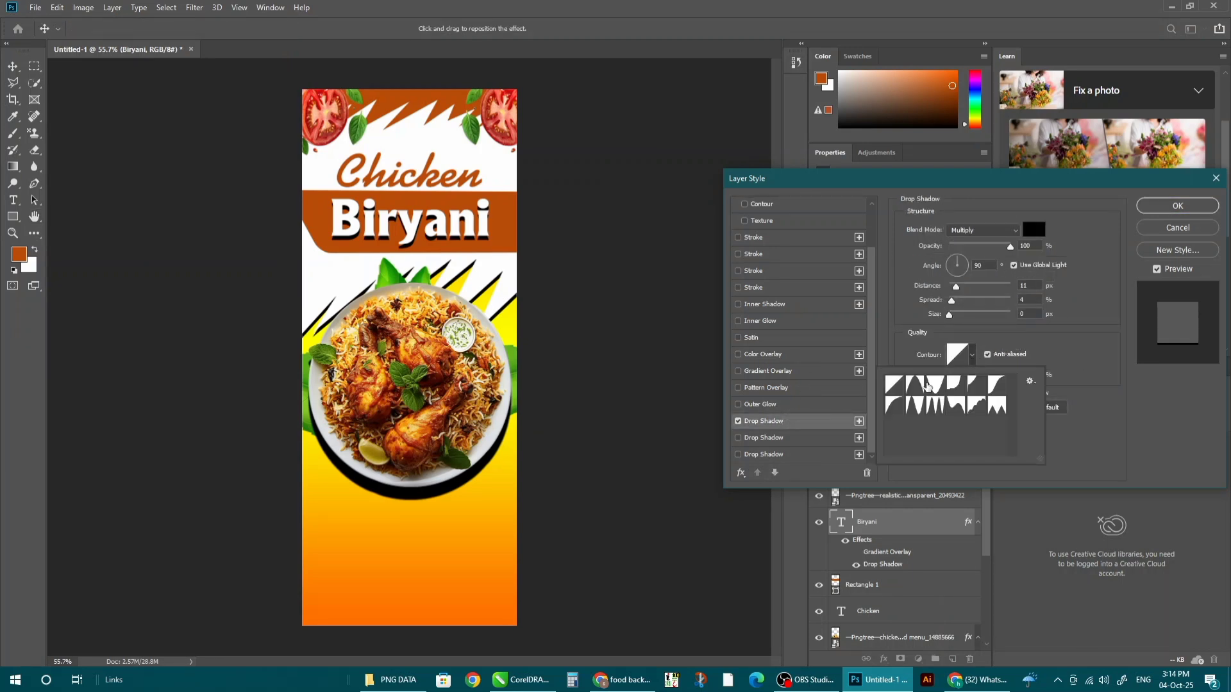
{"action": "left_click", "coordinate": [956, 286]}
{"action": "left_click_drag", "start_coordinate": [956, 286], "coordinate": [951, 288]}
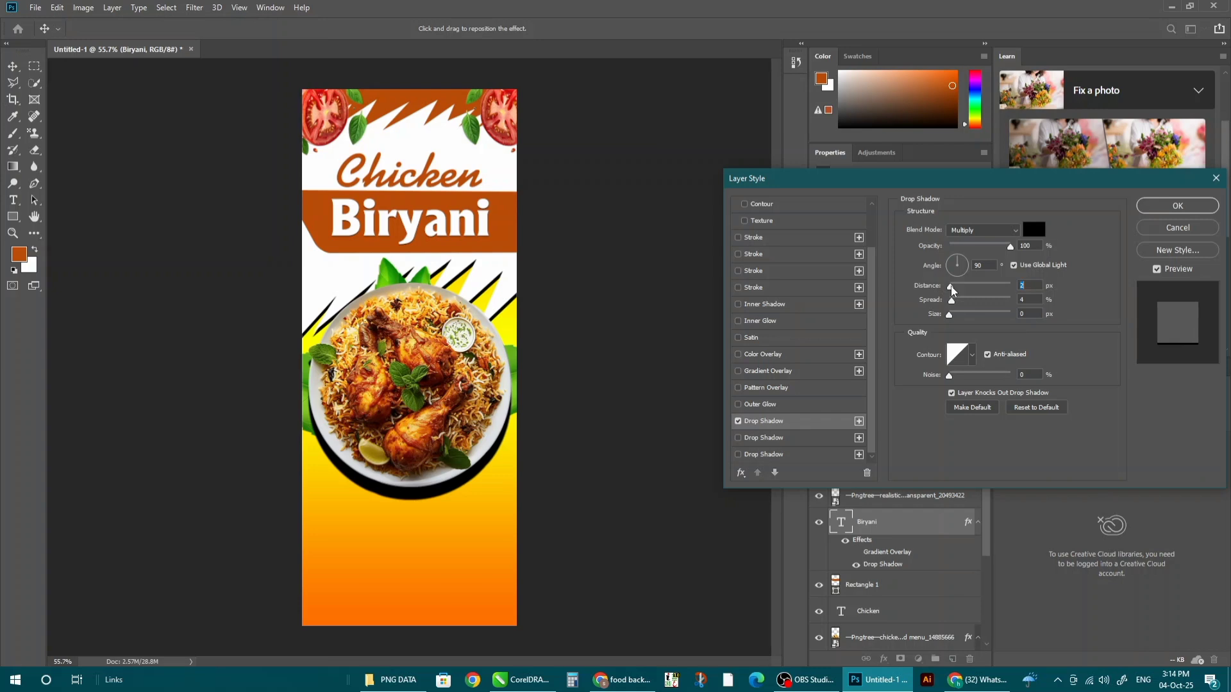
{"action": "left_click", "coordinate": [1176, 206]}
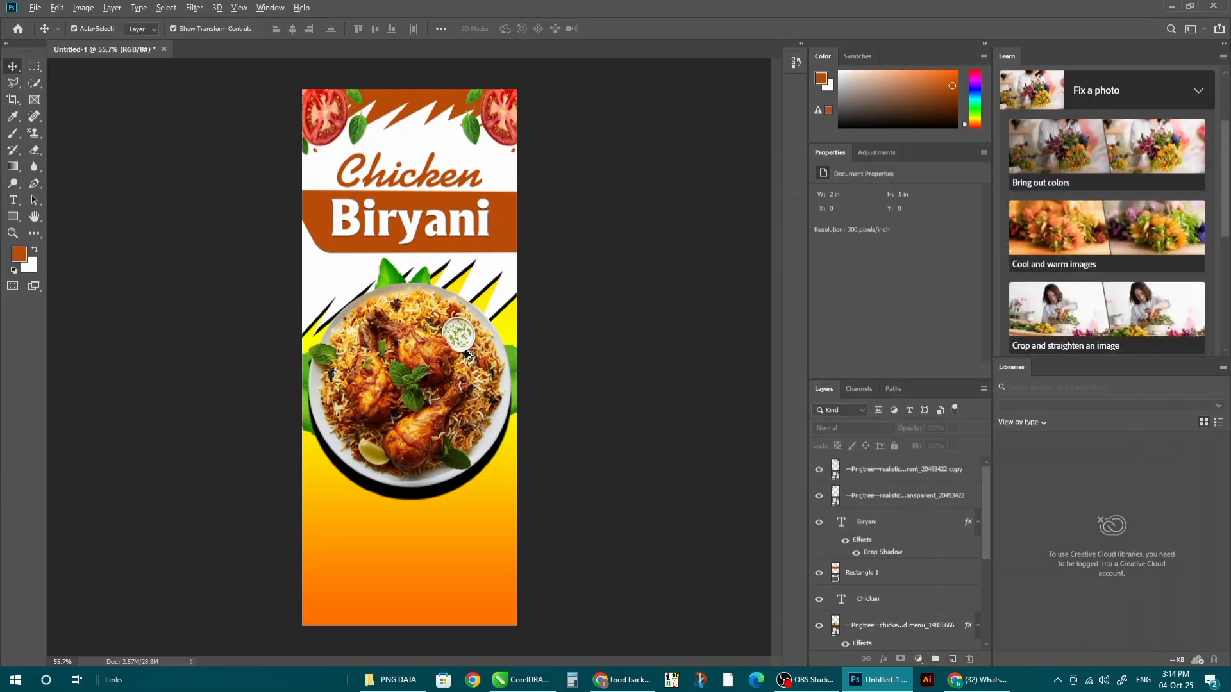
- Place the location icon image from the PNG DATA folder and scale it to about 5% near the banner's lower-left corner
{"action": "key", "text": "alt+Tab"}
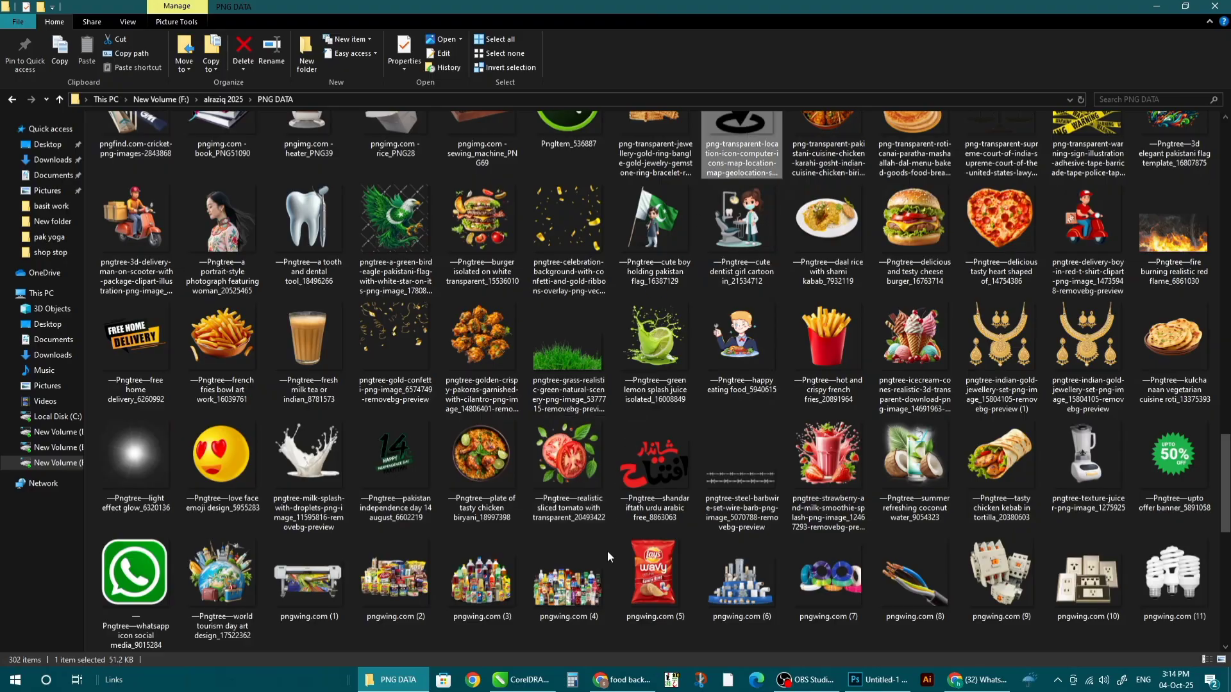
{"action": "left_click_drag", "start_coordinate": [607, 556], "coordinate": [609, 503]}
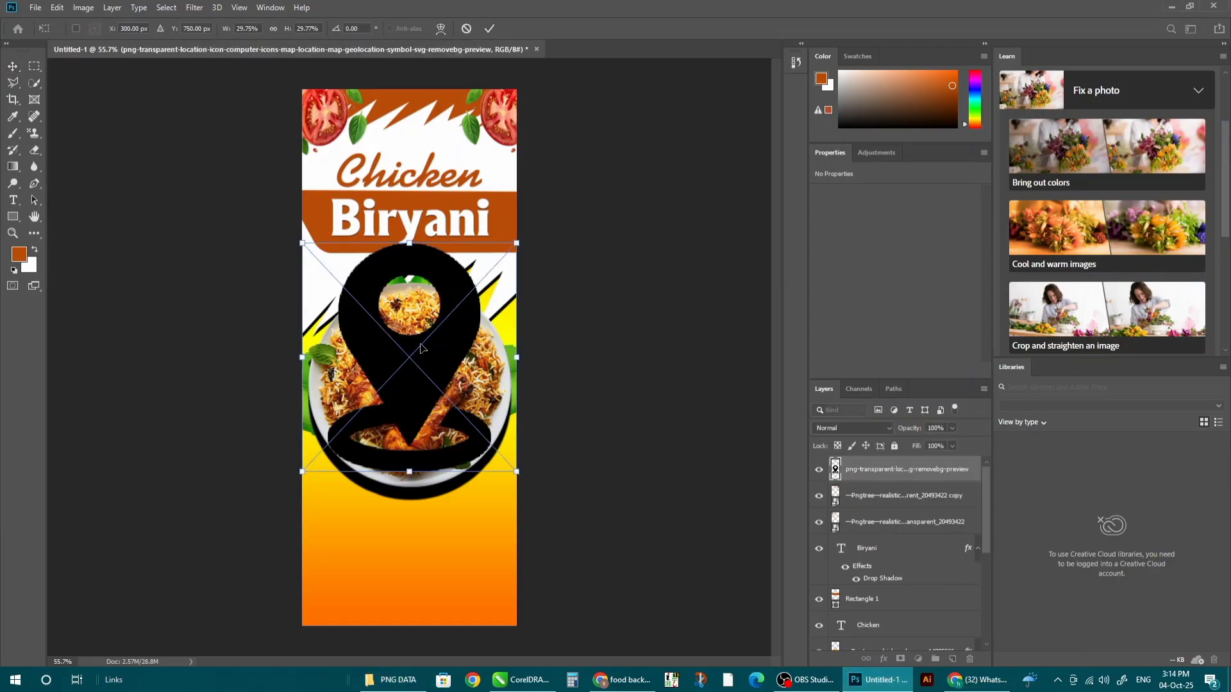
{"action": "left_click_drag", "start_coordinate": [420, 348], "coordinate": [410, 517]}
{"action": "left_click_drag", "start_coordinate": [505, 413], "coordinate": [346, 602]}
{"action": "scroll", "coordinate": [339, 641], "scroll_direction": "down", "scroll_amount": 1}
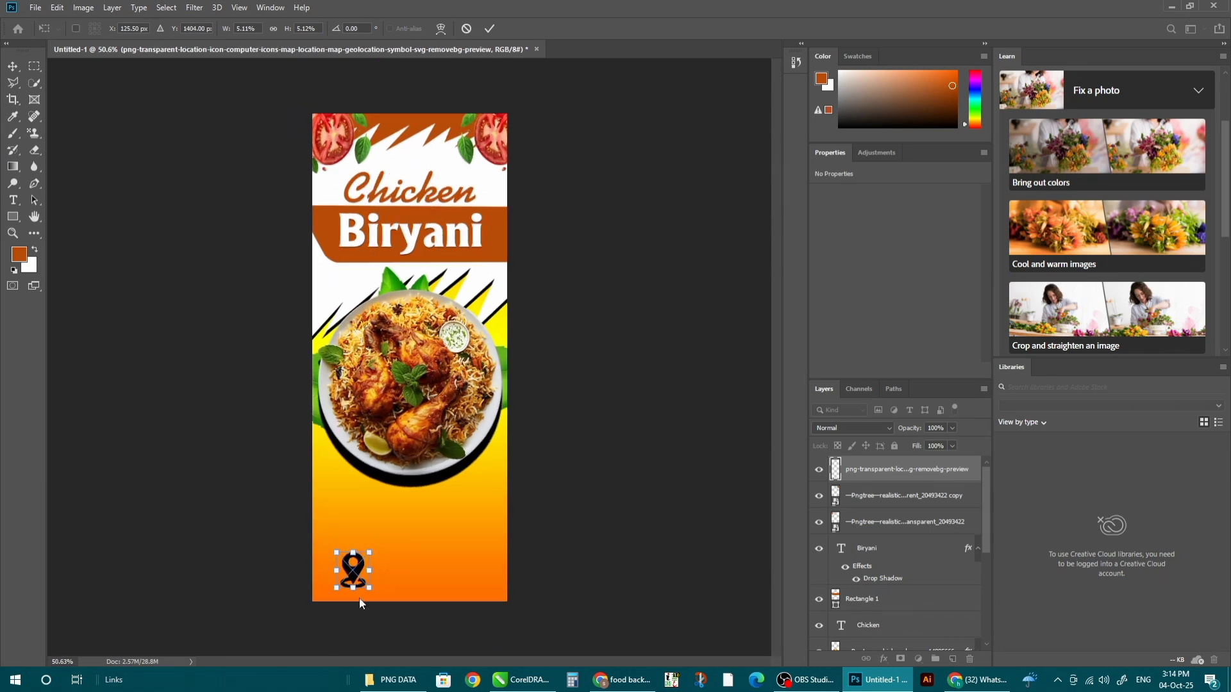
{"action": "key", "text": "Return"}
- Shrink the location icon to about 0.16 x 0.23 inches and shift it slightly down and left
{"action": "key", "text": "z"}
{"action": "left_click_drag", "start_coordinate": [351, 604], "coordinate": [408, 434]}
{"action": "key", "text": "ctrl+t"}
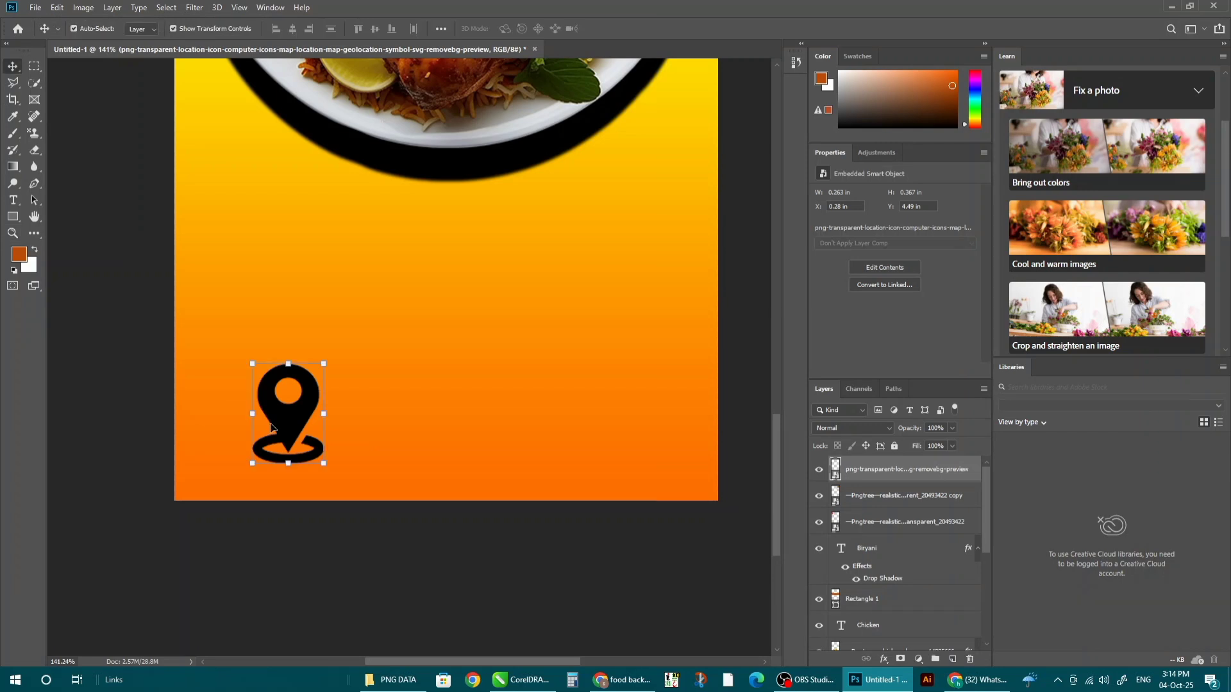
{"action": "left_click_drag", "start_coordinate": [288, 414], "coordinate": [276, 421]}
{"action": "left_click_drag", "start_coordinate": [310, 373], "coordinate": [284, 395]}
{"action": "key", "text": "Return"}
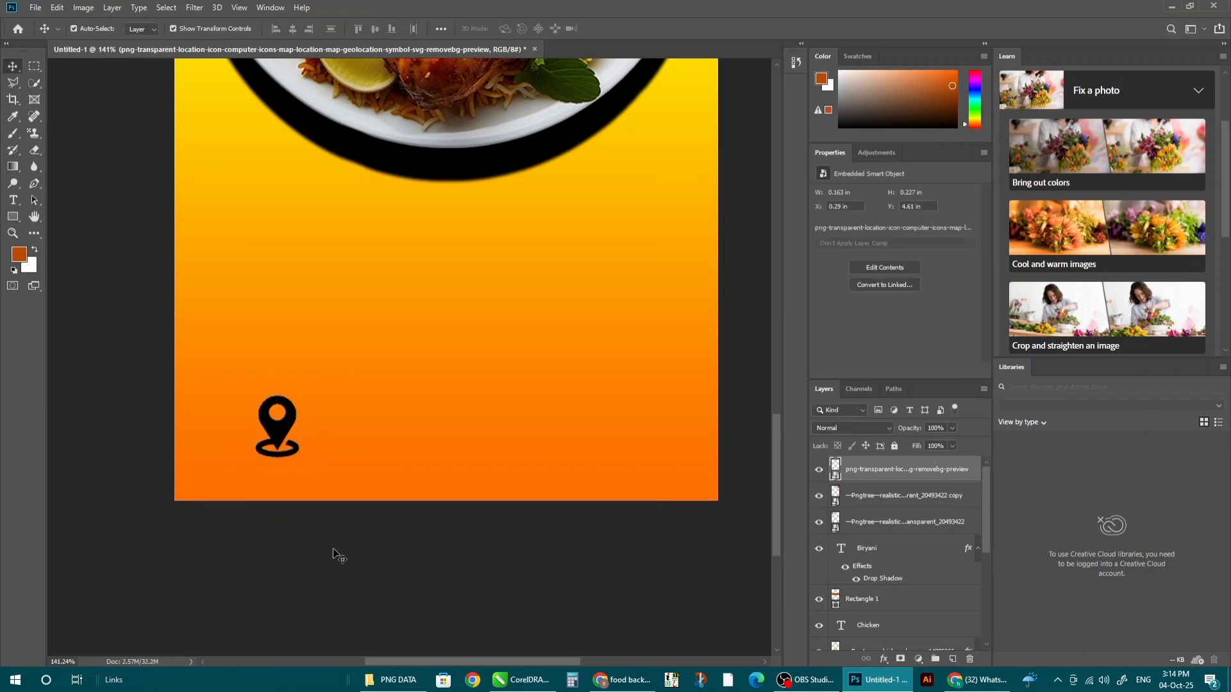
- Add a text line with the shop's address in capitals and position it to the right of the location icon
{"action": "left_click", "coordinate": [13, 200]}
{"action": "left_click", "coordinate": [363, 432]}
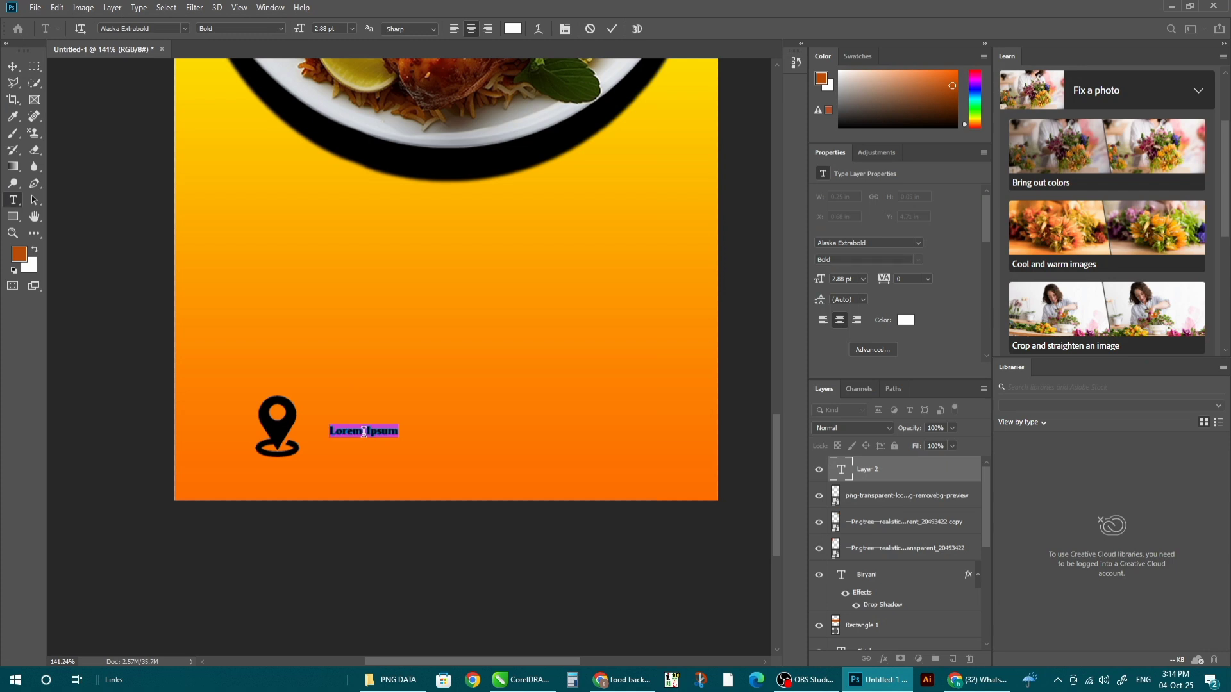
{"action": "key", "text": "BackSpace"}
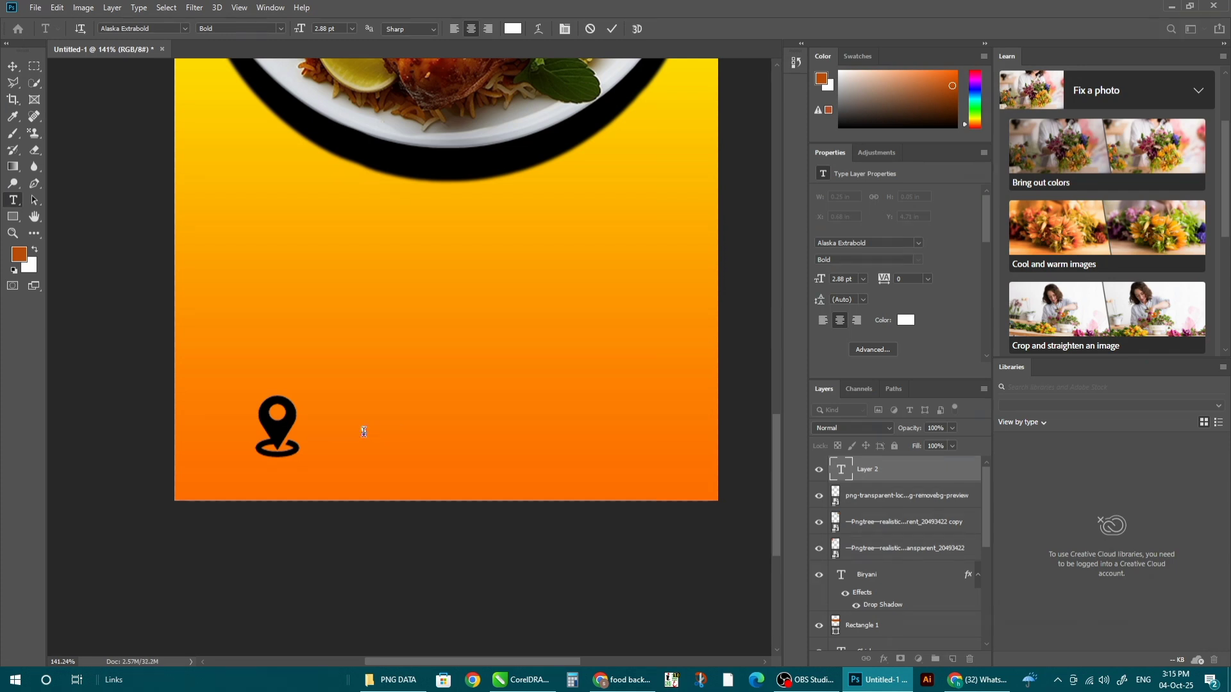
{"action": "type", "text": "SHER SHAH COLONY RAIW"}
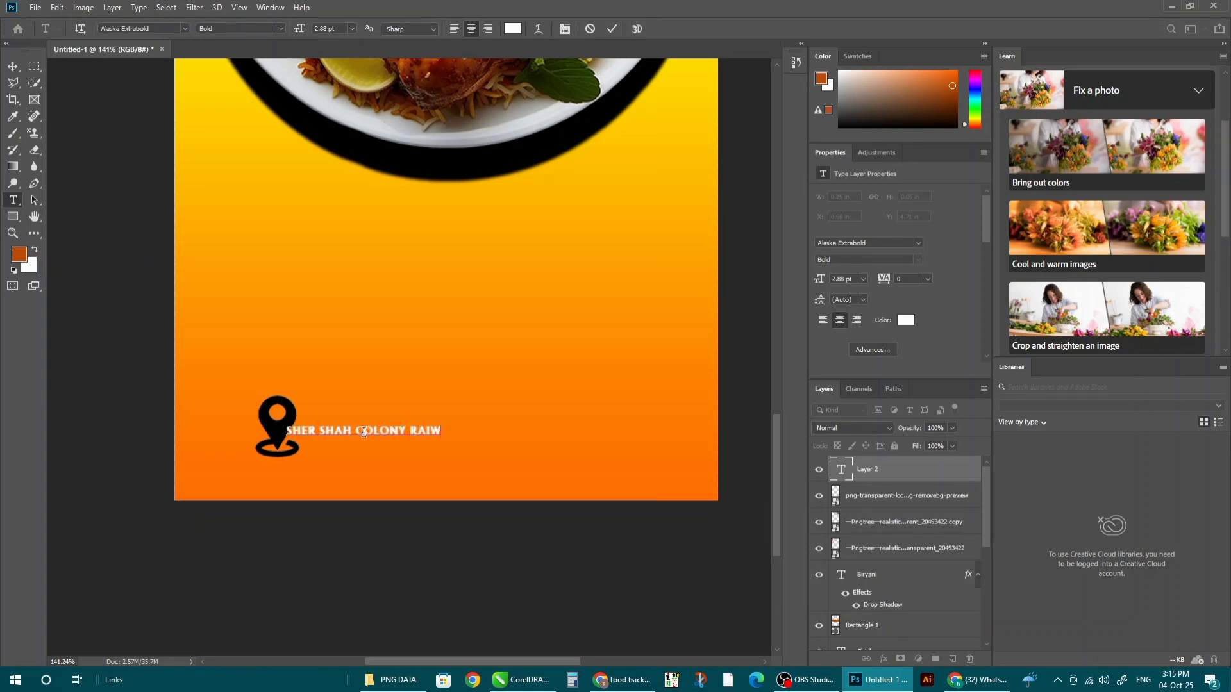
{"action": "type", "text": "IDN R"}
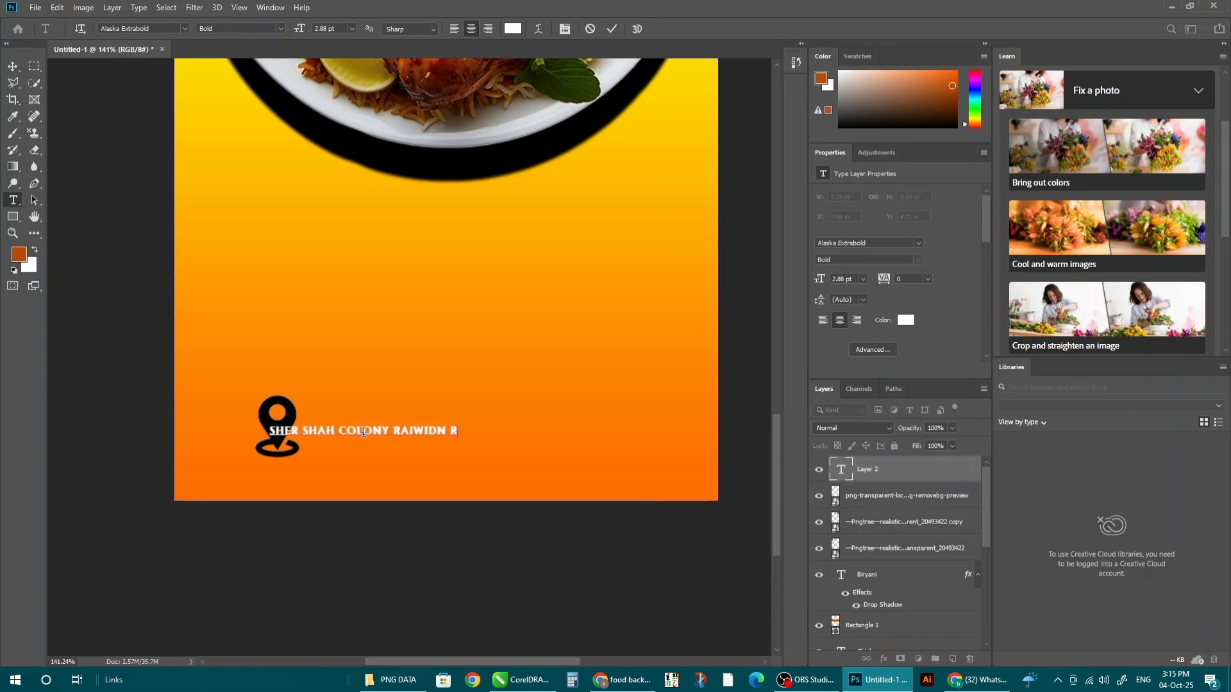
{"action": "type", "text": "OAD LAHORE"}
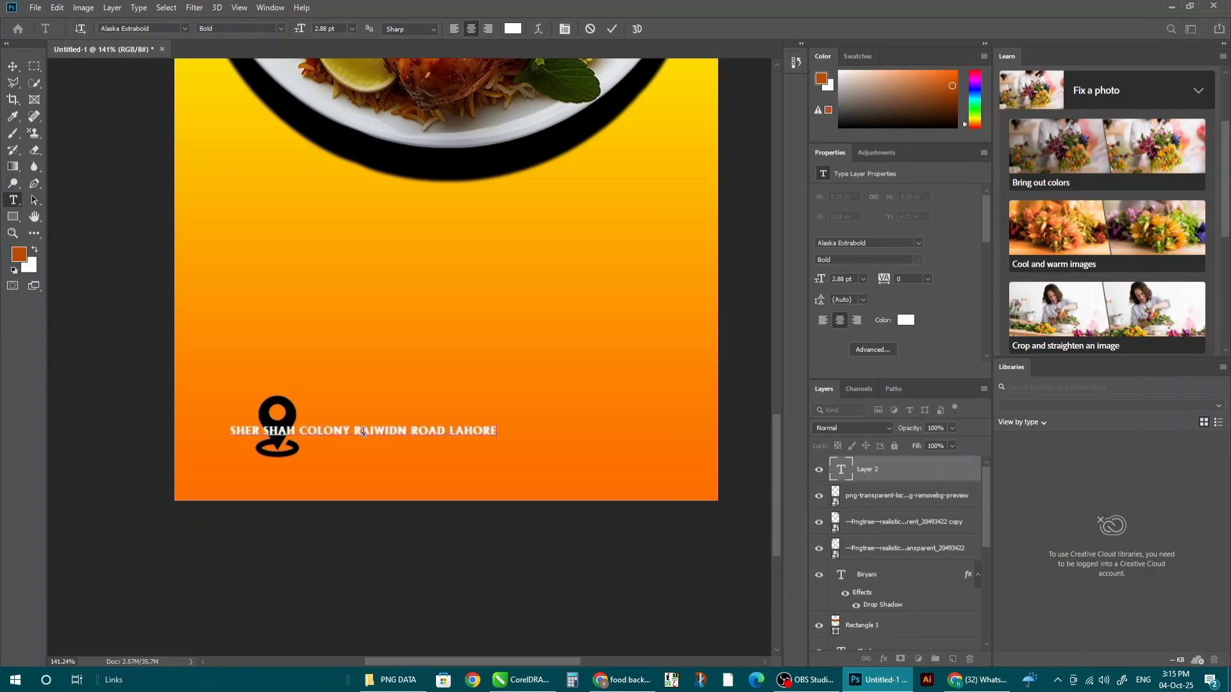
{"action": "left_click", "coordinate": [12, 66]}
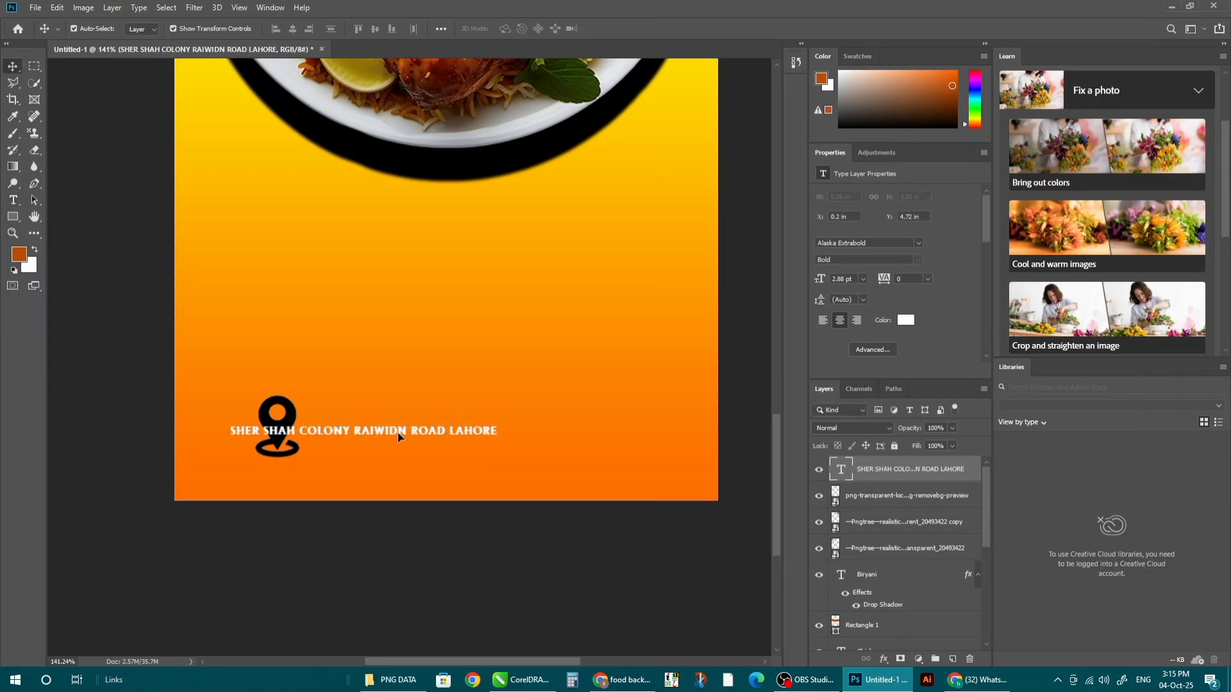
{"action": "left_click_drag", "start_coordinate": [398, 437], "coordinate": [484, 452]}
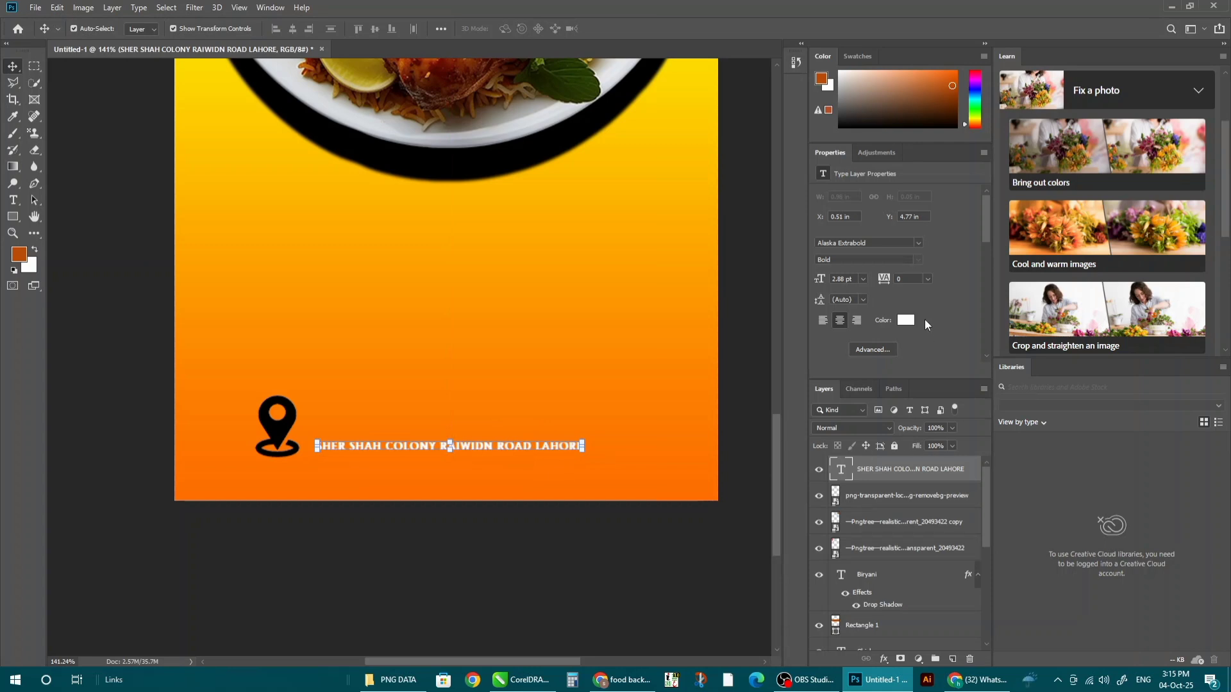
- Change the address text's font to Barlow Condensed and its colour to black (000000)
{"action": "left_click", "coordinate": [916, 243]}
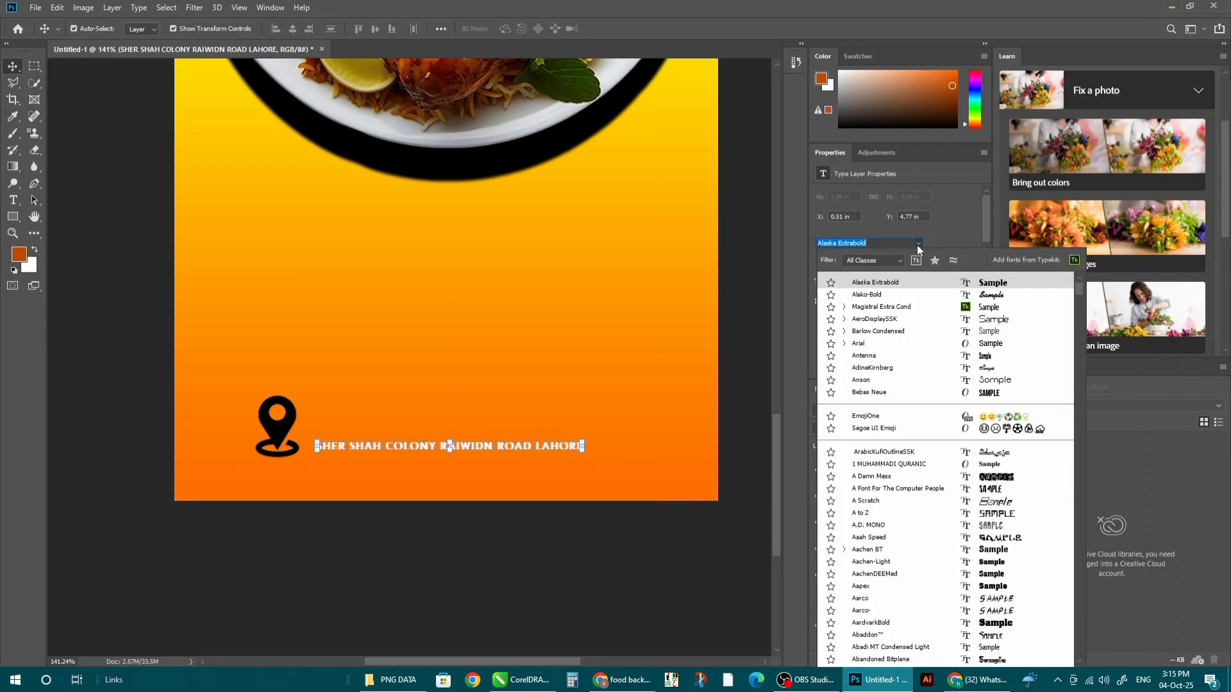
{"action": "left_click", "coordinate": [920, 331]}
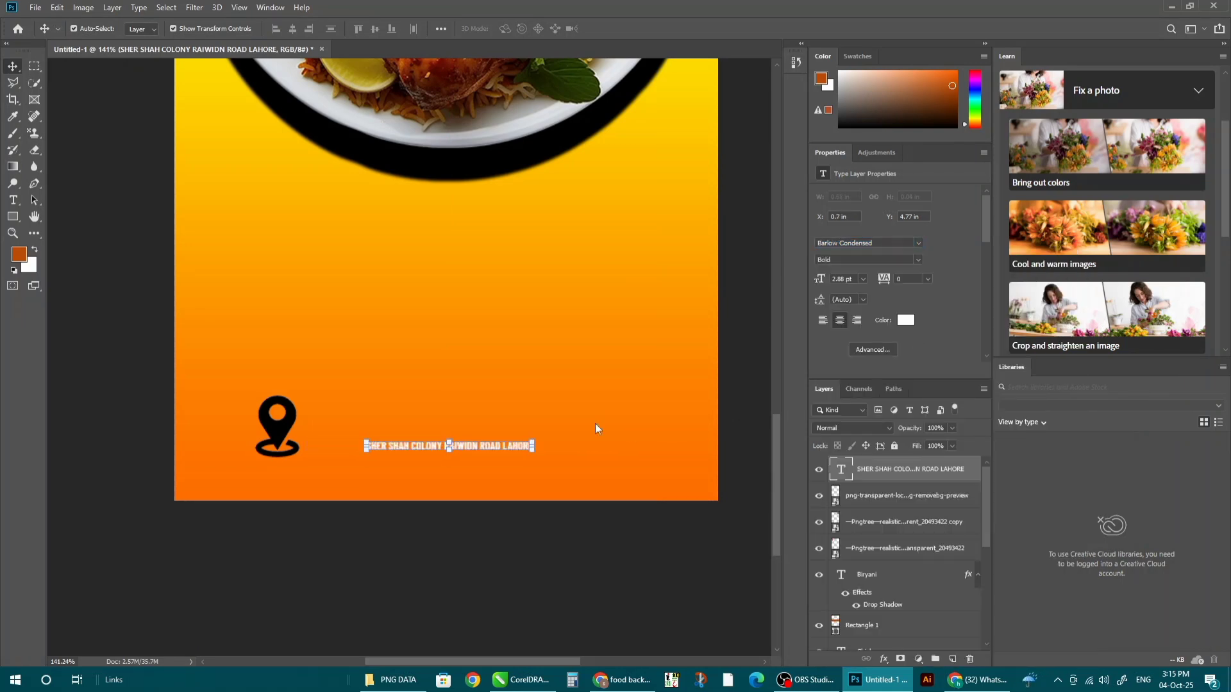
{"action": "left_click", "coordinate": [905, 320]}
{"action": "left_click_drag", "start_coordinate": [591, 252], "coordinate": [646, 310]}
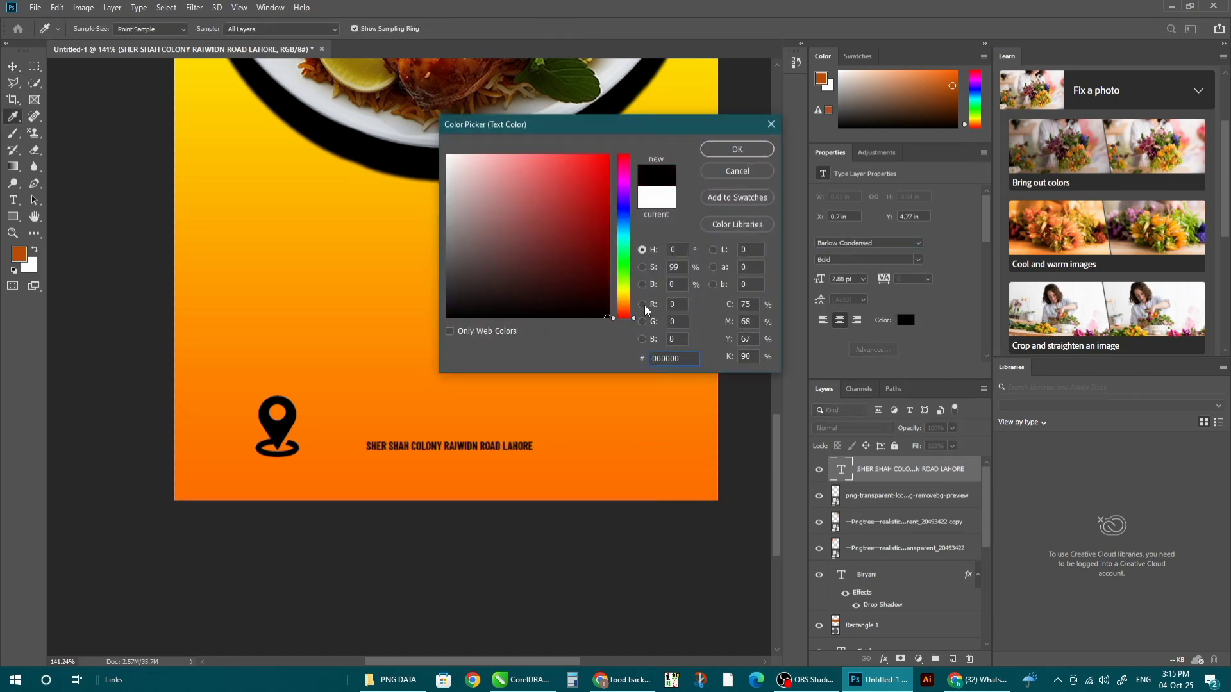
{"action": "left_click", "coordinate": [737, 148]}
- Enlarge the address text to about 6.47 pt and place it beside the location icon
{"action": "left_click_drag", "start_coordinate": [651, 517], "coordinate": [701, 535]}
{"action": "left_click_drag", "start_coordinate": [619, 454], "coordinate": [573, 452]}
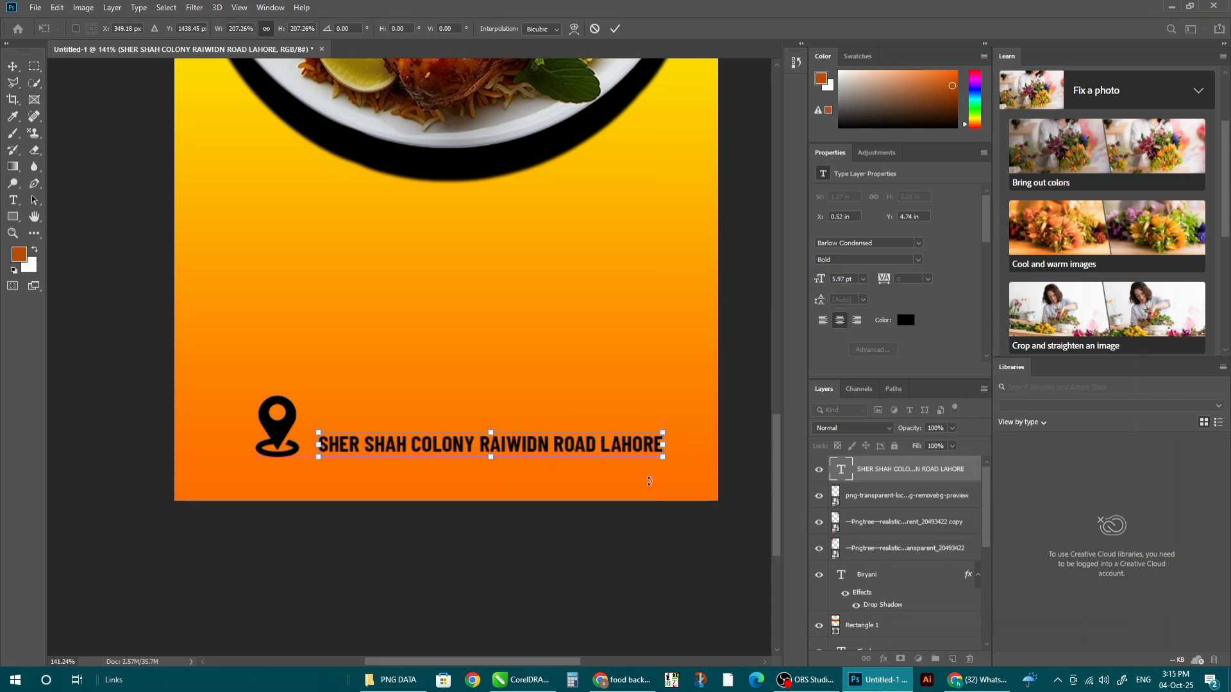
{"action": "left_click_drag", "start_coordinate": [666, 462], "coordinate": [607, 455]}
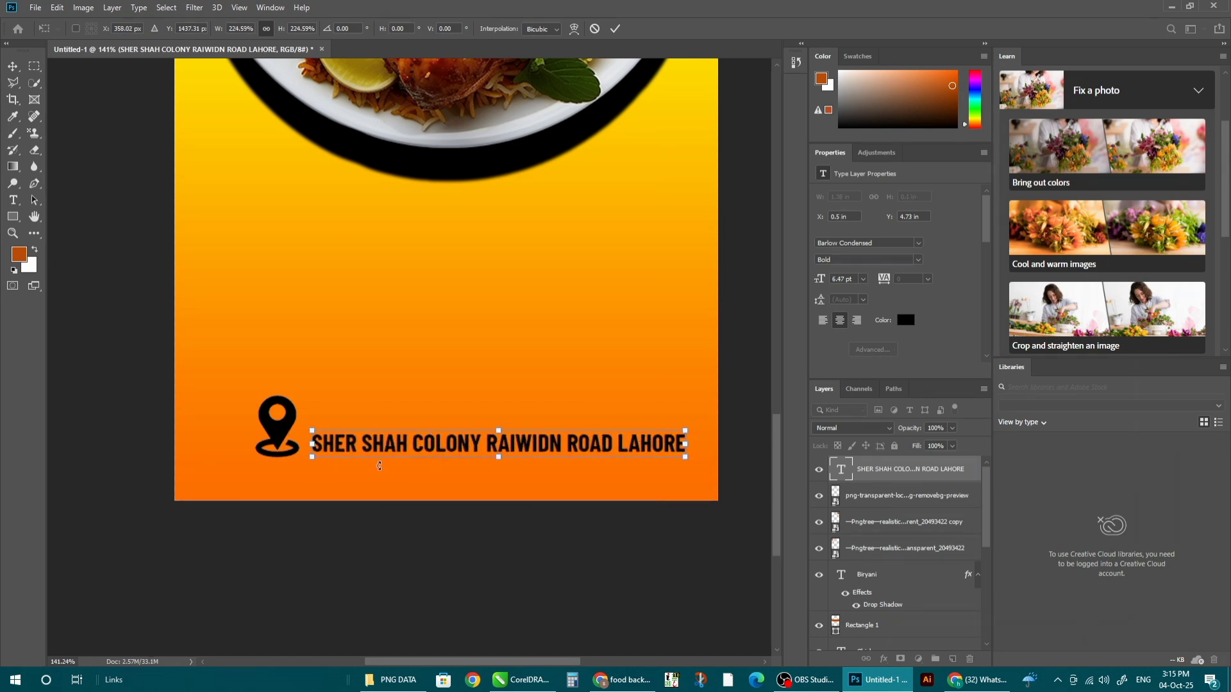
{"action": "key", "text": "Return"}
{"action": "key", "text": "t"}
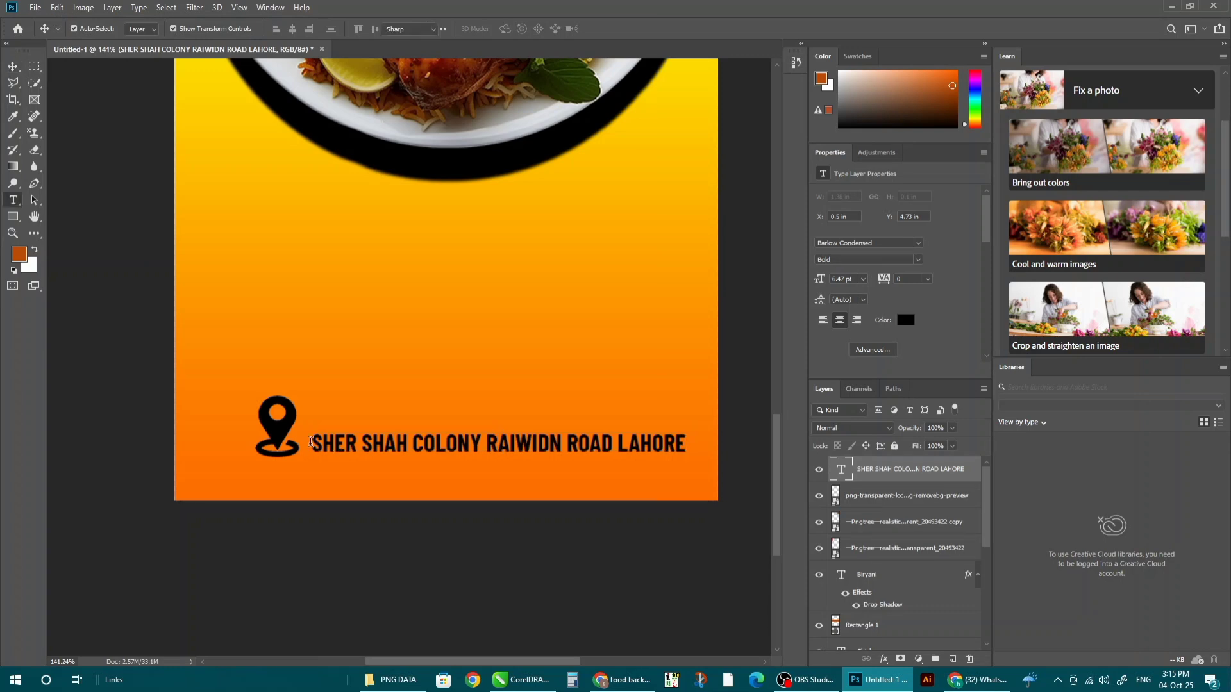
{"action": "triple_click", "coordinate": [310, 442]}
- Align the address text with the location icon's bottom edge, and raise the text by about 0.033 in
{"action": "left_click", "coordinate": [13, 66]}
{"action": "left_click", "coordinate": [276, 418], "text": "shift"}
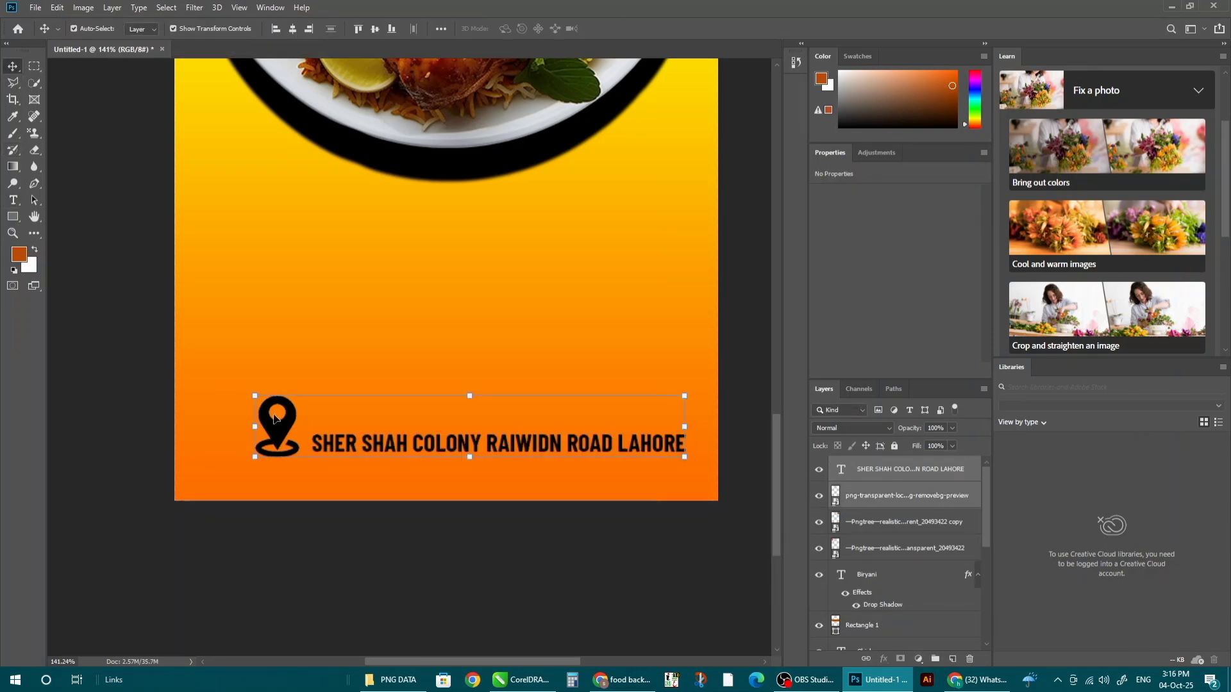
{"action": "left_click", "coordinate": [387, 29]}
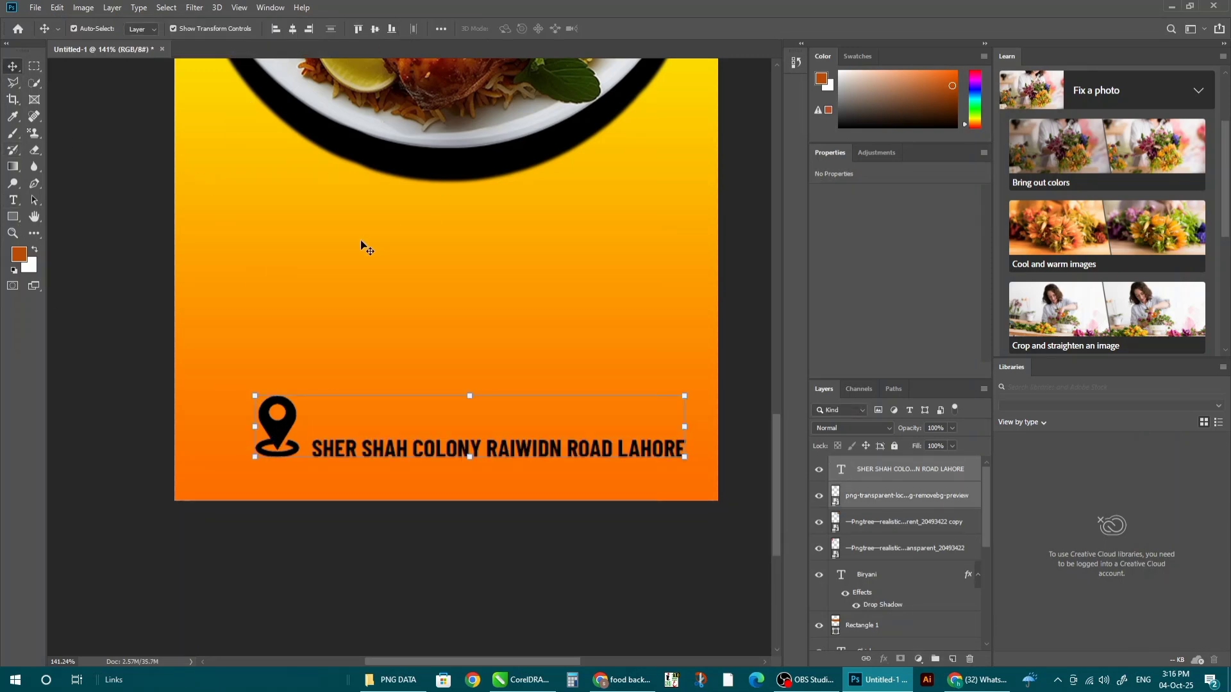
{"action": "left_click", "coordinate": [124, 303]}
{"action": "left_click_drag", "start_coordinate": [329, 448], "coordinate": [328, 440]}
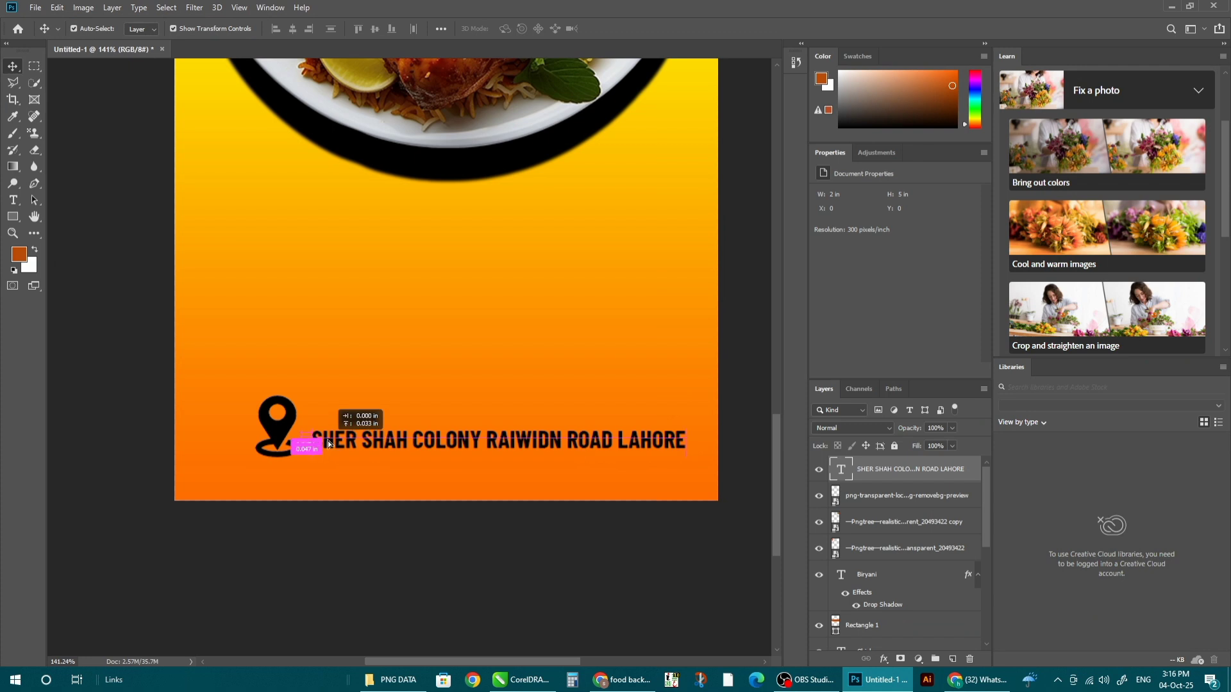
- Merge the location icon and the address text into one layer
{"action": "left_click", "coordinate": [300, 455]}
{"action": "left_click", "coordinate": [340, 446], "text": "shift"}
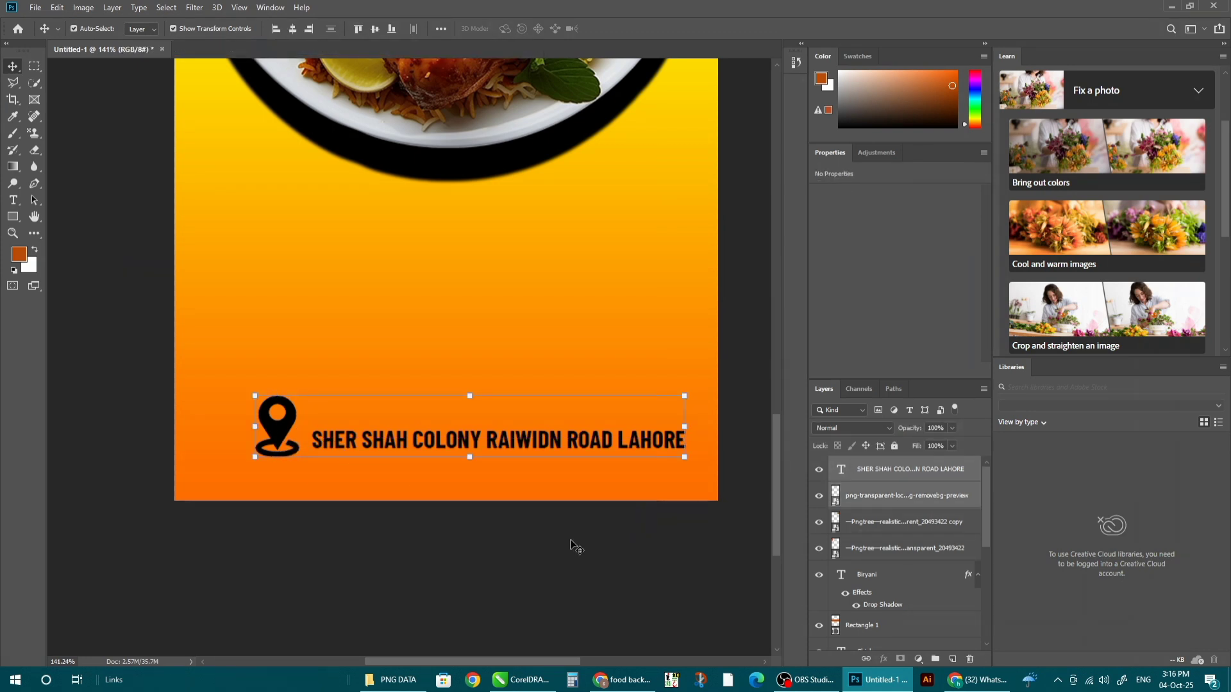
{"action": "key", "text": "ctrl+e"}
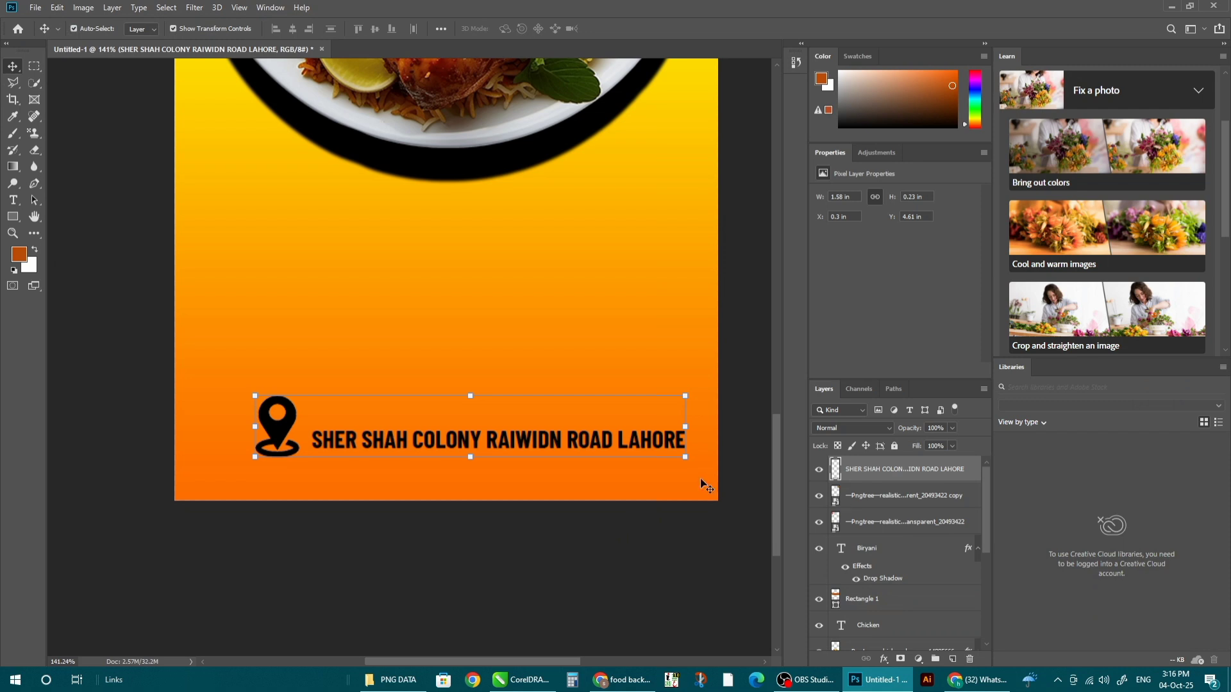
- Centre the merged address line horizontally, with alignment relative to the canvas
{"action": "left_click", "coordinate": [441, 28]}
{"action": "left_click", "coordinate": [482, 146]}
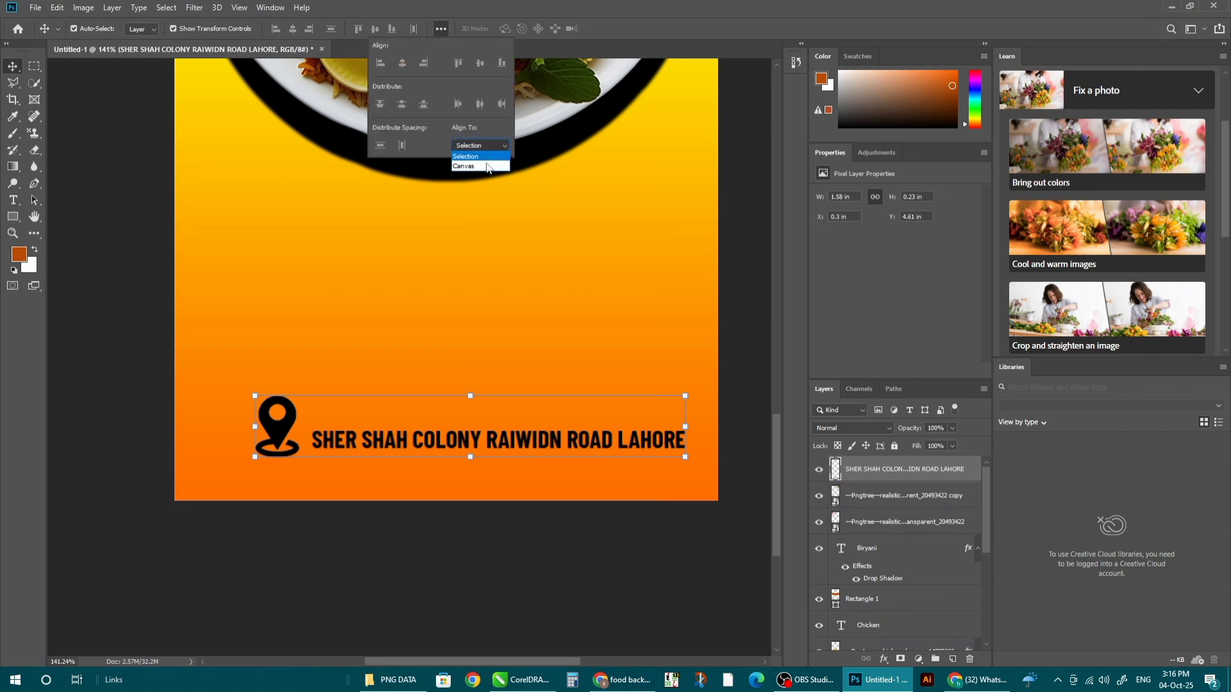
{"action": "left_click", "coordinate": [487, 166]}
{"action": "left_click", "coordinate": [402, 63]}
{"action": "left_click", "coordinate": [566, 545]}
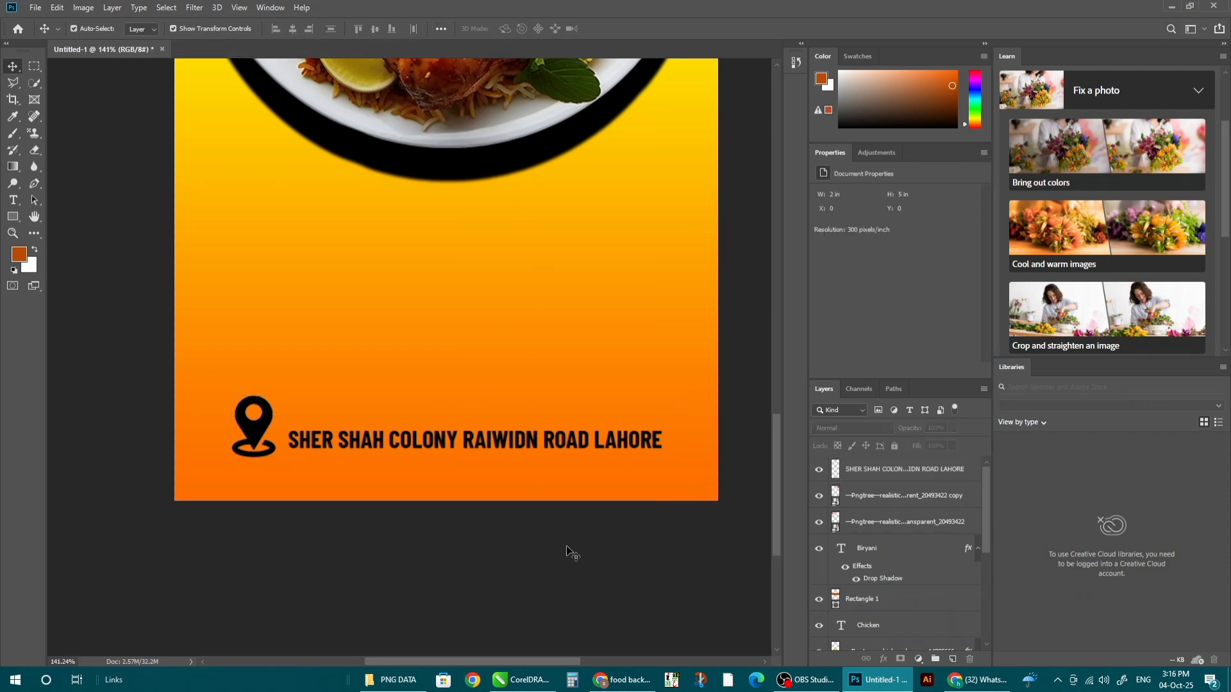
- Draw a rectangle about 411 x 153 px between the plate and the address line
{"action": "key", "text": "ctrl+0"}
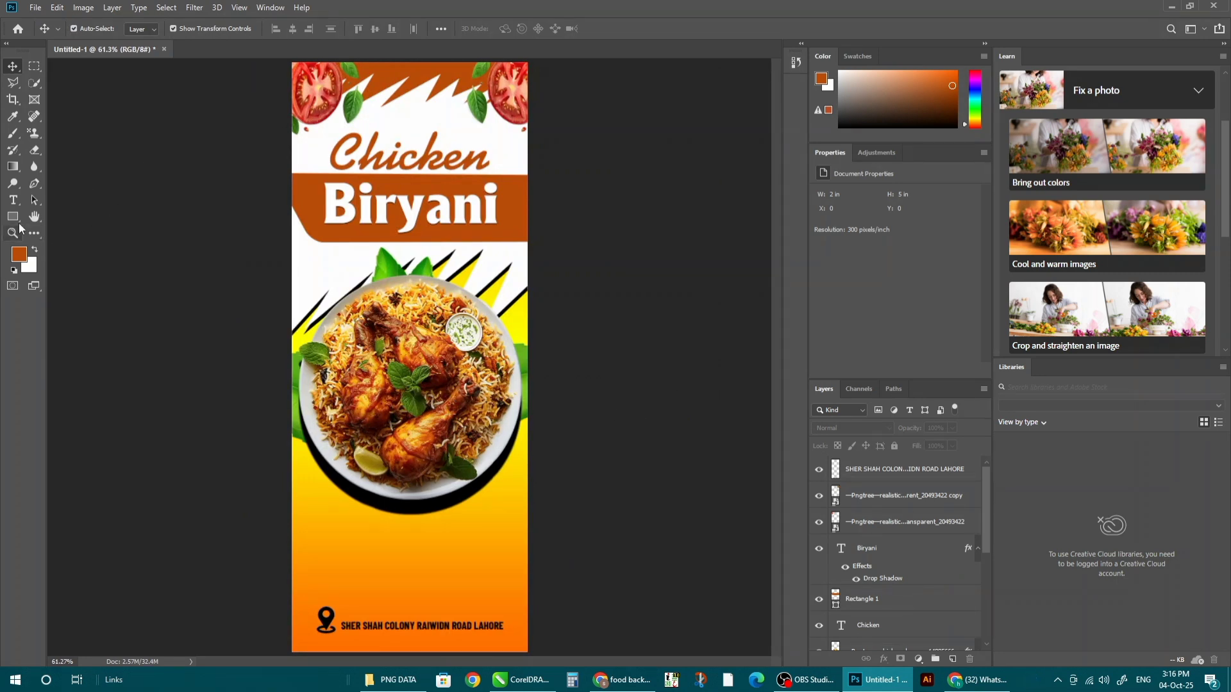
{"action": "left_click", "coordinate": [14, 200]}
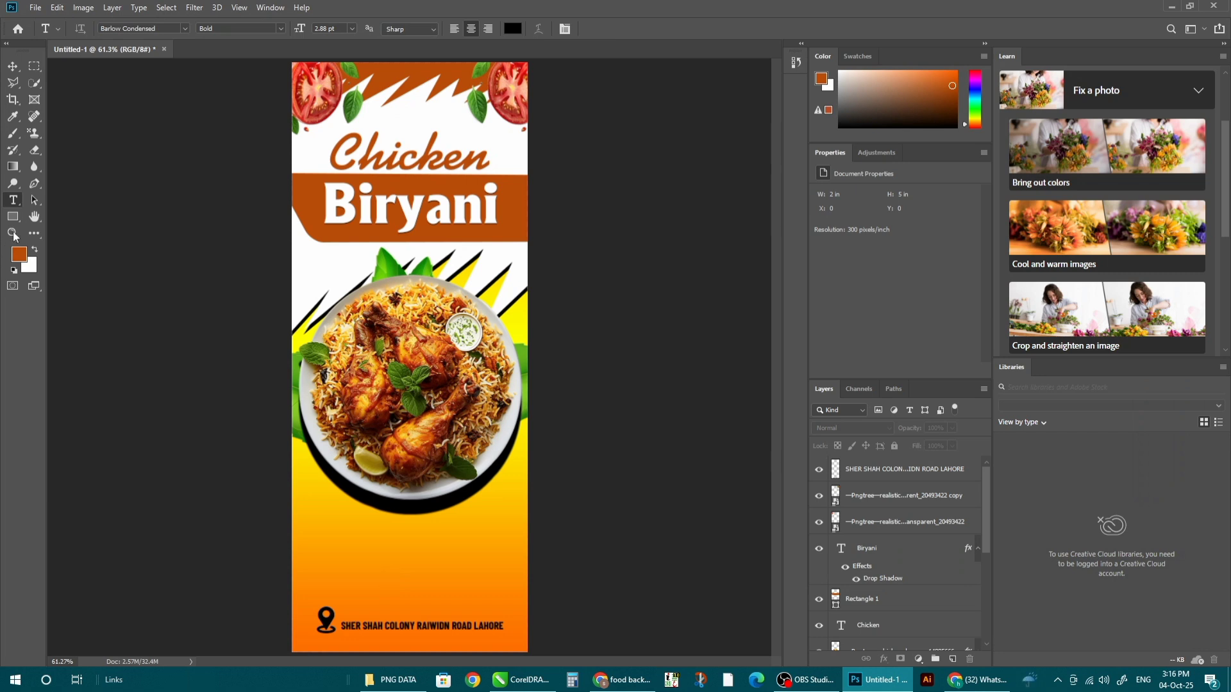
{"action": "left_click", "coordinate": [13, 217]}
{"action": "left_click_drag", "start_coordinate": [344, 539], "coordinate": [502, 598]}
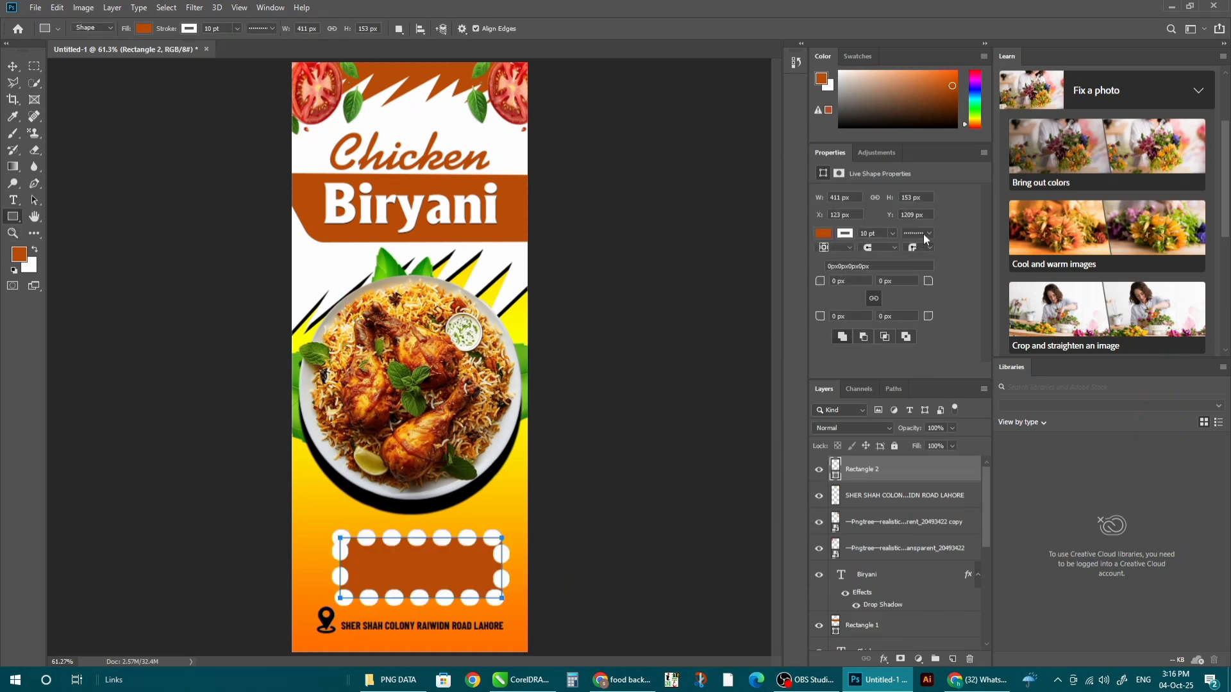
- Remove the stroke from the new rectangle above the address line, keeping only its fill
{"action": "left_click", "coordinate": [925, 234]}
{"action": "left_click", "coordinate": [891, 280]}
{"action": "left_click", "coordinate": [844, 233]}
{"action": "left_click", "coordinate": [831, 258]}
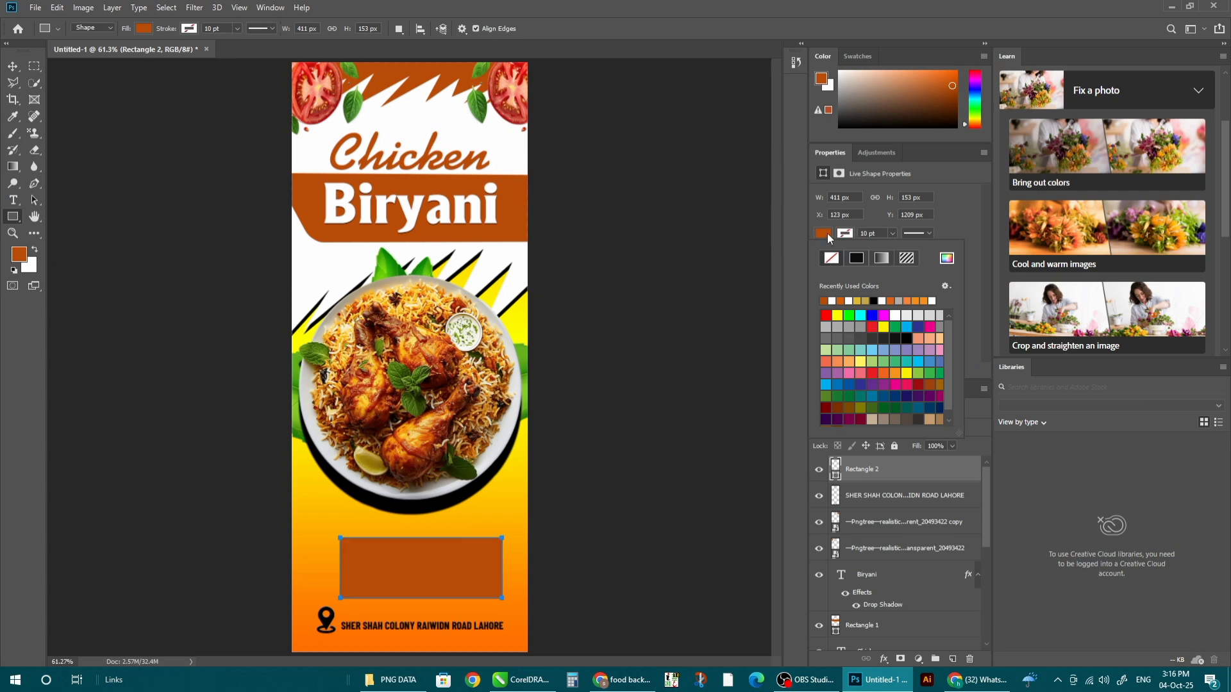
{"action": "left_click", "coordinate": [958, 237]}
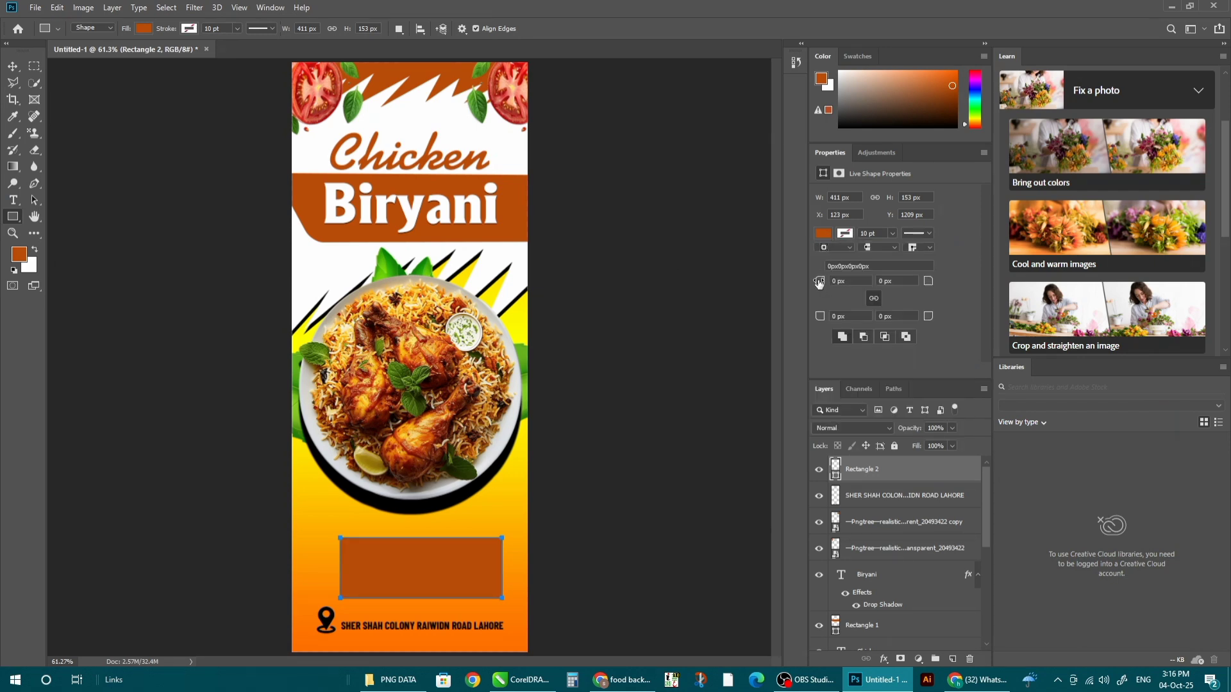
- Round all four corners of the rectangle to 22 px
{"action": "left_click_drag", "start_coordinate": [820, 282], "coordinate": [834, 284]}
{"action": "scroll", "coordinate": [559, 351], "scroll_direction": "down", "scroll_amount": 3}
{"action": "scroll", "coordinate": [401, 546], "scroll_direction": "up", "scroll_amount": 4}
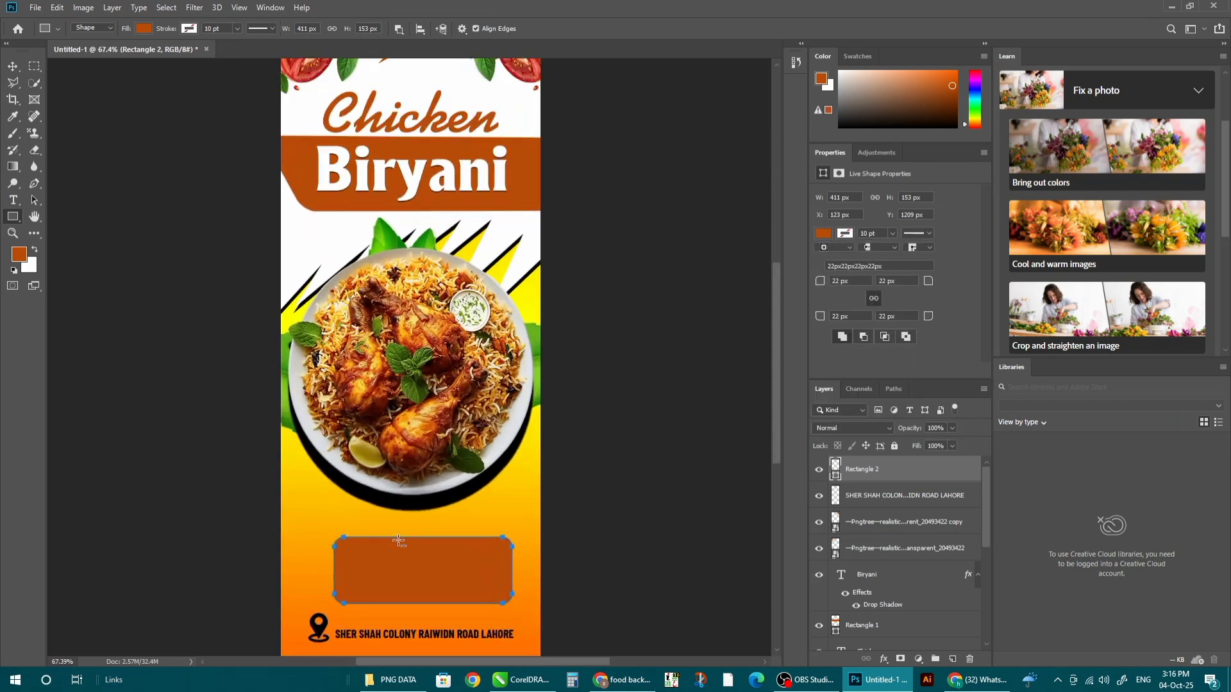
{"action": "scroll", "coordinate": [379, 556], "scroll_direction": "down", "scroll_amount": 2}
{"action": "scroll", "coordinate": [363, 567], "scroll_direction": "up", "scroll_amount": 2}
- Distort the rounded rectangle by pulling its upper-left corner outward so that its left side slants
{"action": "left_click", "coordinate": [13, 66]}
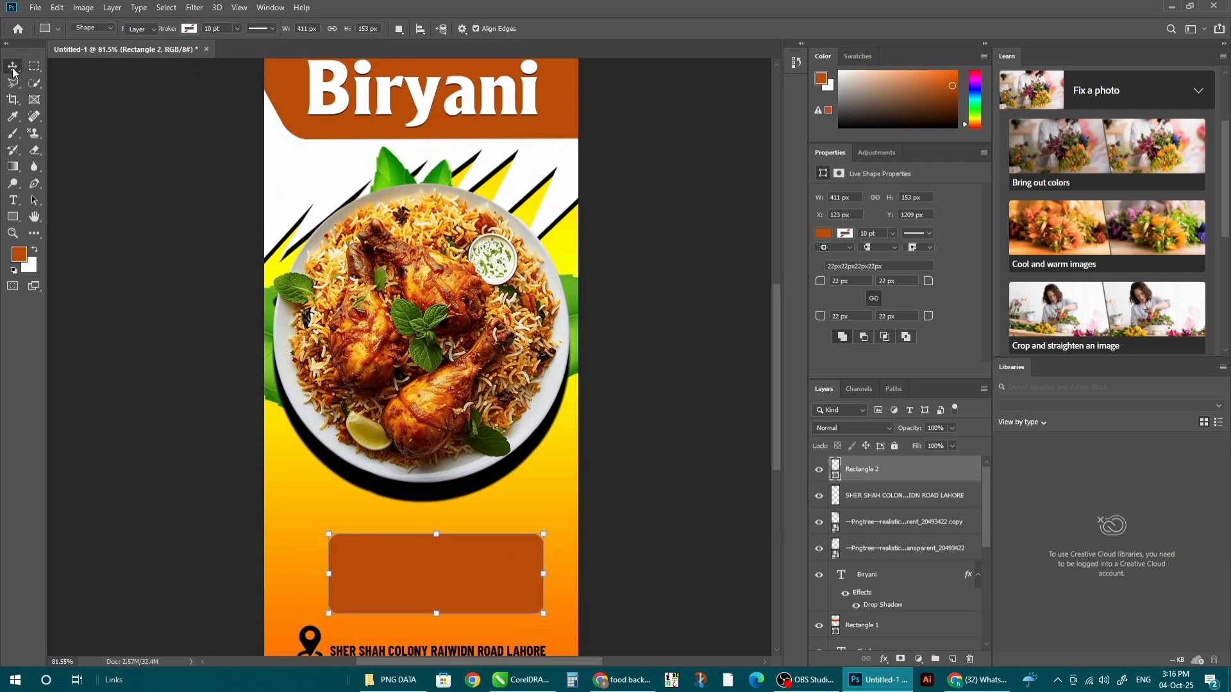
{"action": "left_click_drag", "start_coordinate": [328, 534], "coordinate": [299, 528]}
{"action": "left_click_drag", "start_coordinate": [450, 594], "coordinate": [447, 569]}
{"action": "key", "text": "Return"}
{"action": "left_click", "coordinate": [653, 467]}
{"action": "left_click", "coordinate": [651, 499]}
- Add the text ORDER NOW on the slanted shape and scale it to about 21.45 pt
{"action": "left_click", "coordinate": [13, 199]}
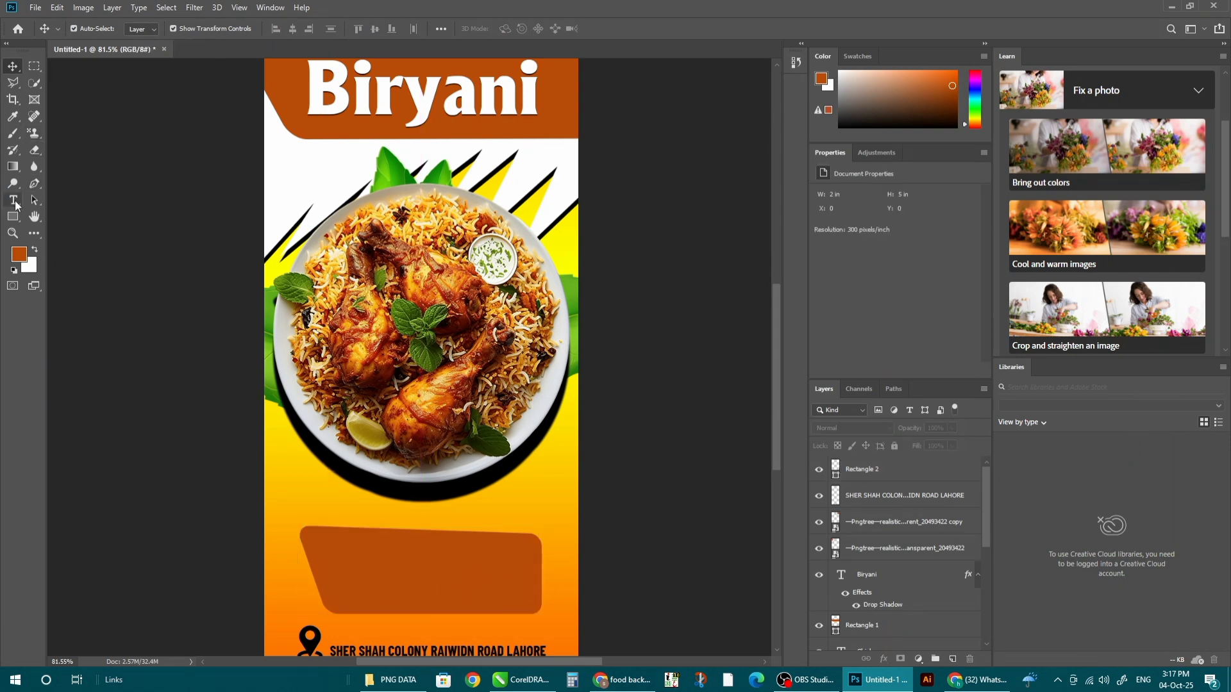
{"action": "left_click", "coordinate": [406, 569]}
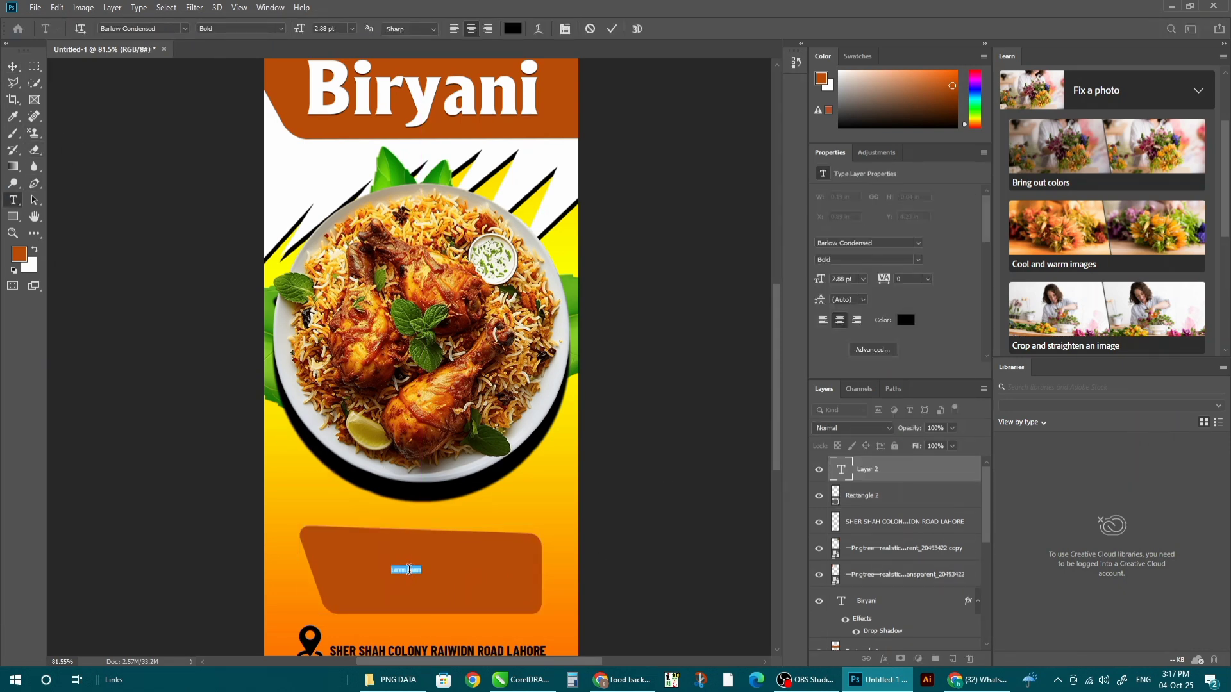
{"action": "type", "text": "03"}
{"action": "left_click", "coordinate": [12, 66]}
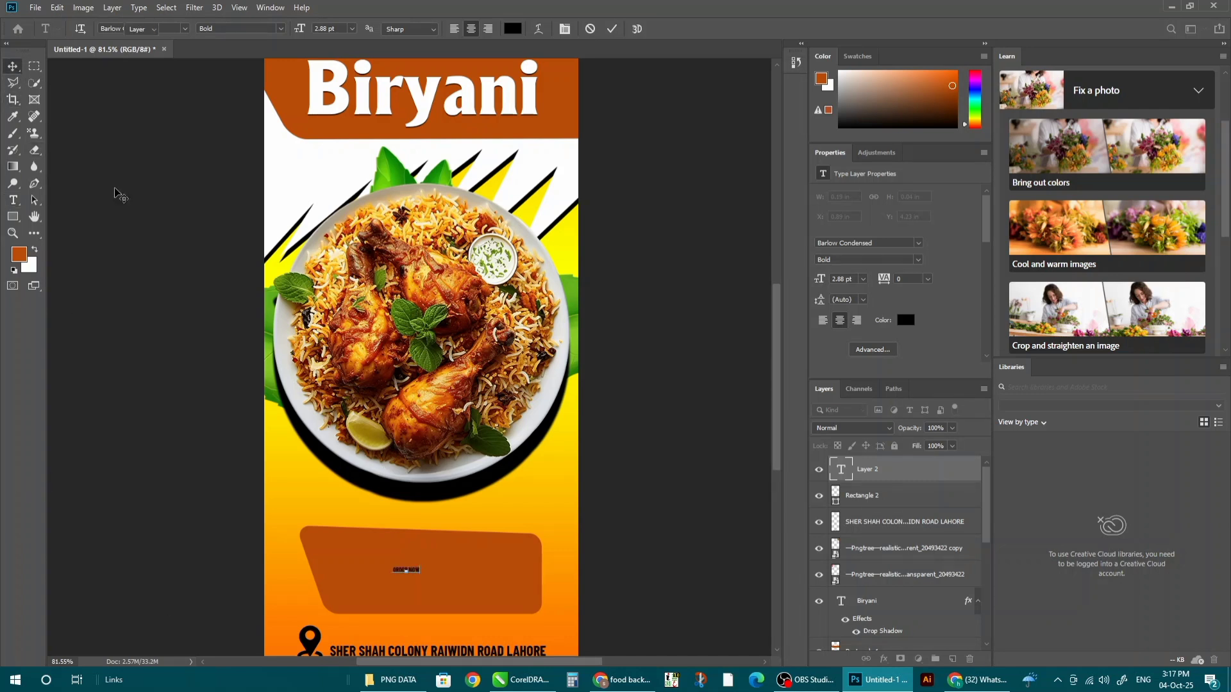
{"action": "left_click_drag", "start_coordinate": [422, 577], "coordinate": [497, 598]}
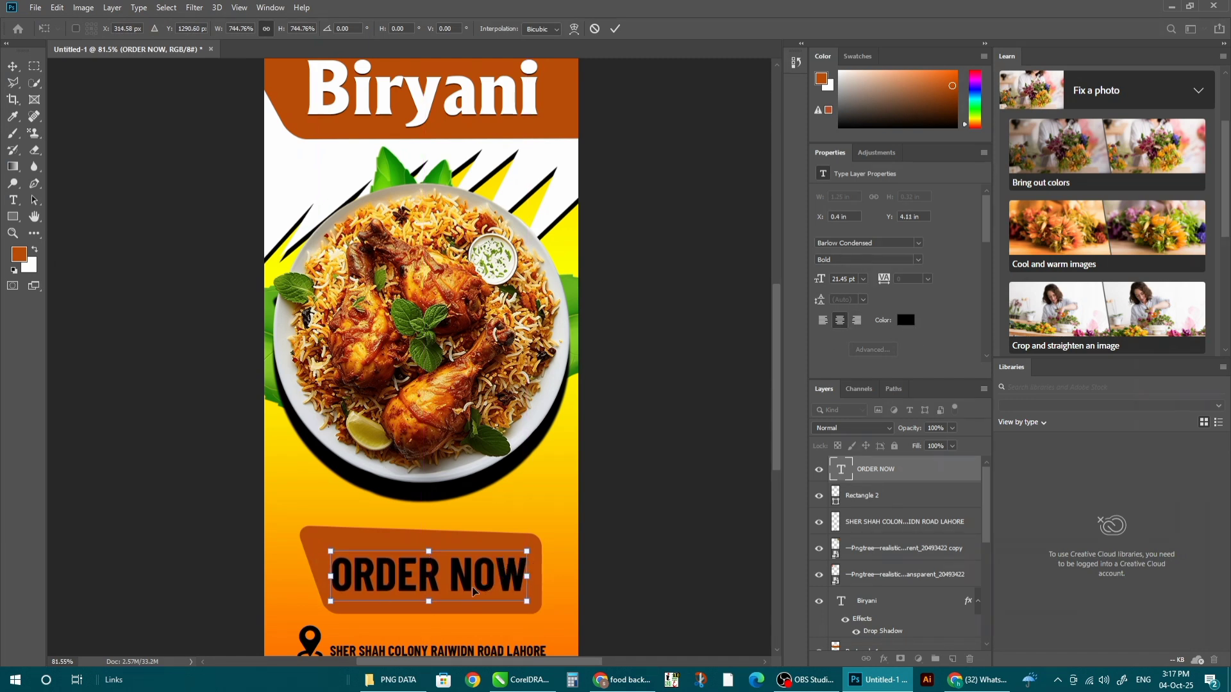
{"action": "key", "text": "Return"}
- Set the ORDER NOW text colour to white (ffffff)
{"action": "left_click", "coordinate": [909, 319]}
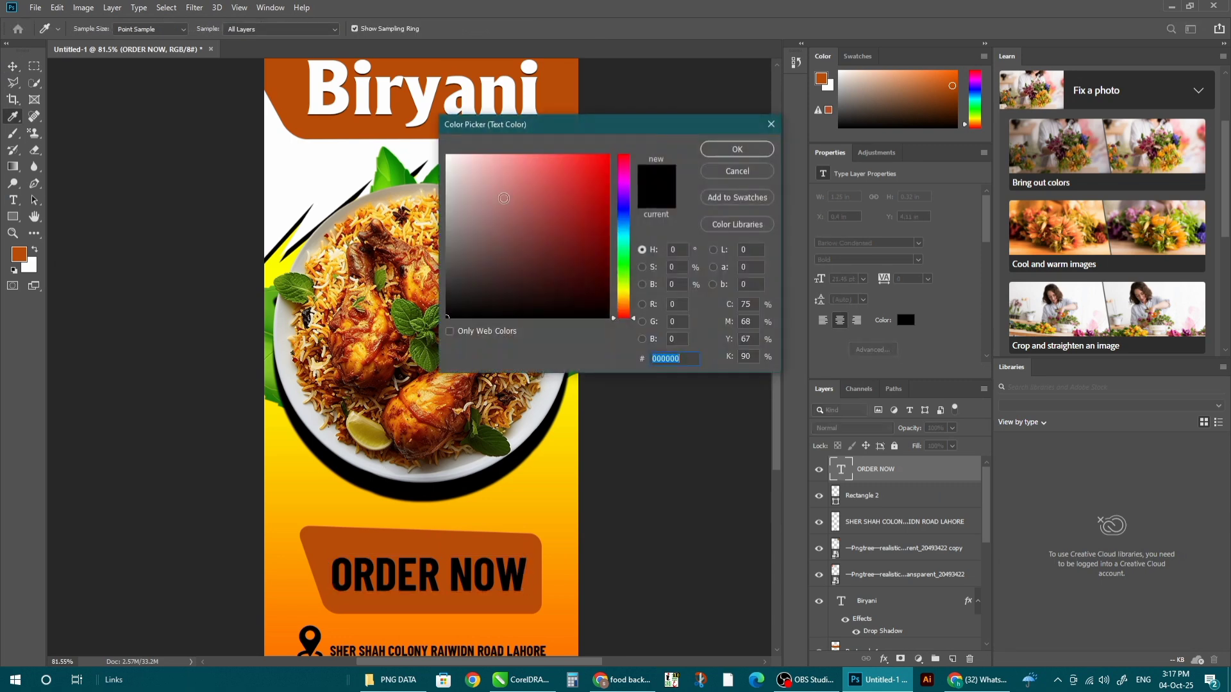
{"action": "type", "text": "ffffff"}
{"action": "key", "text": "Return"}
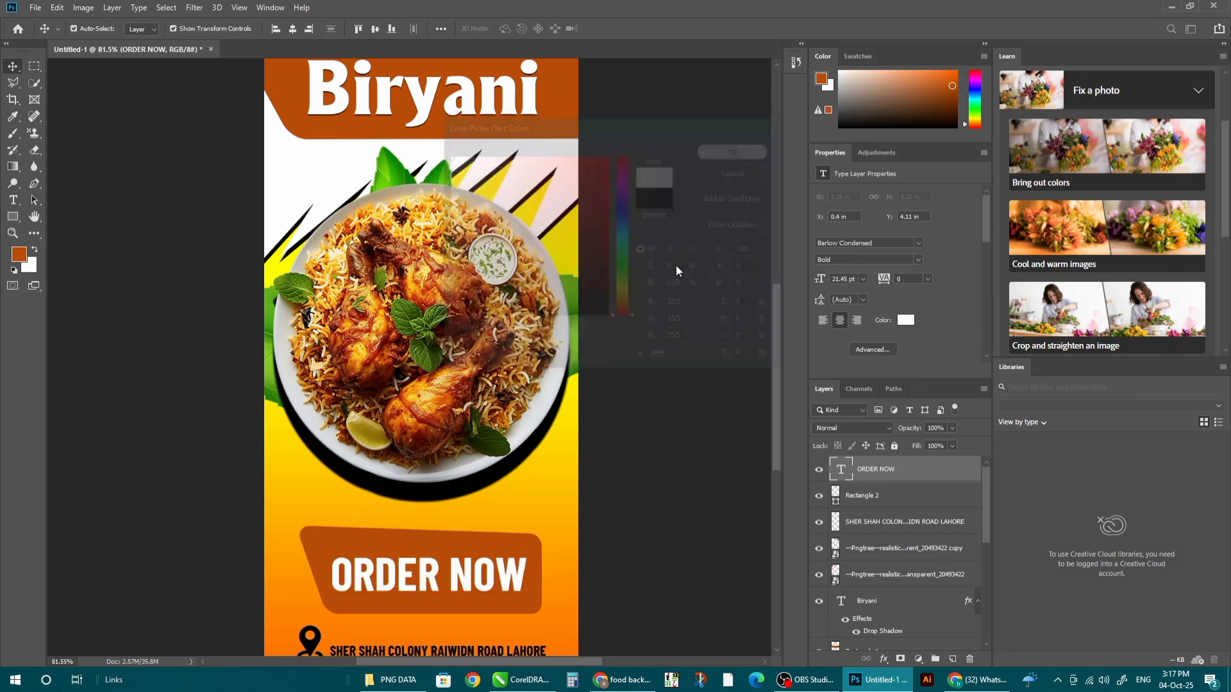
{"action": "key", "text": "ctrl+t"}
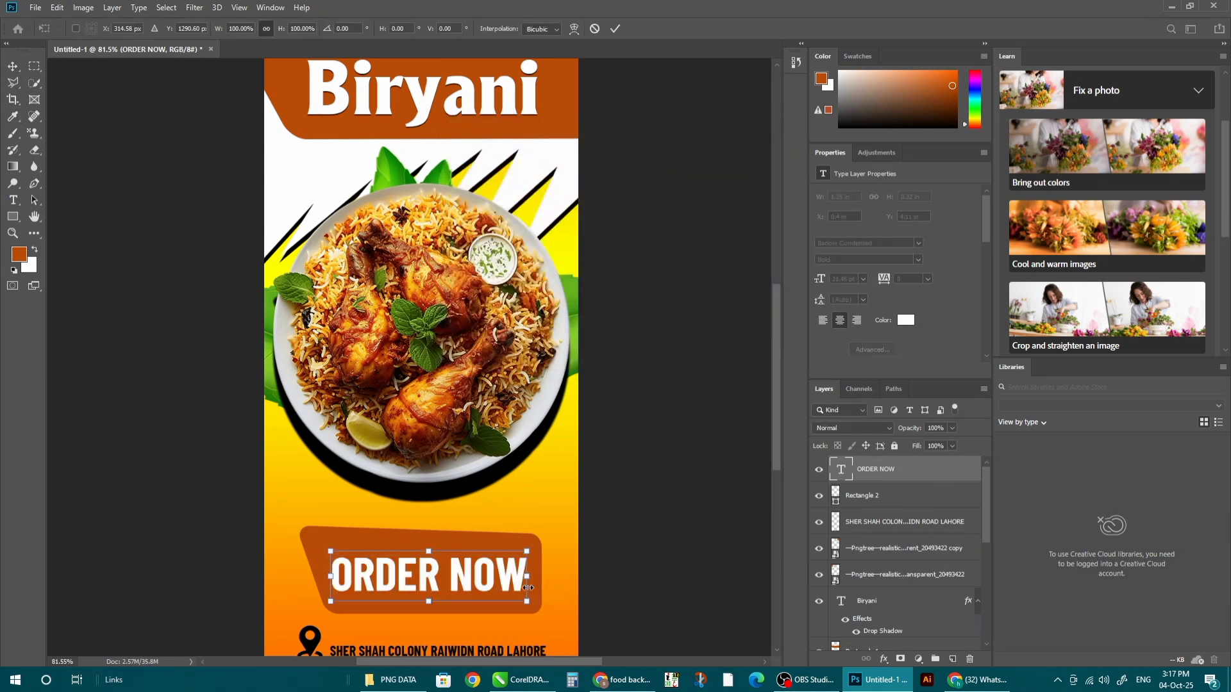
{"action": "key", "text": "Return"}
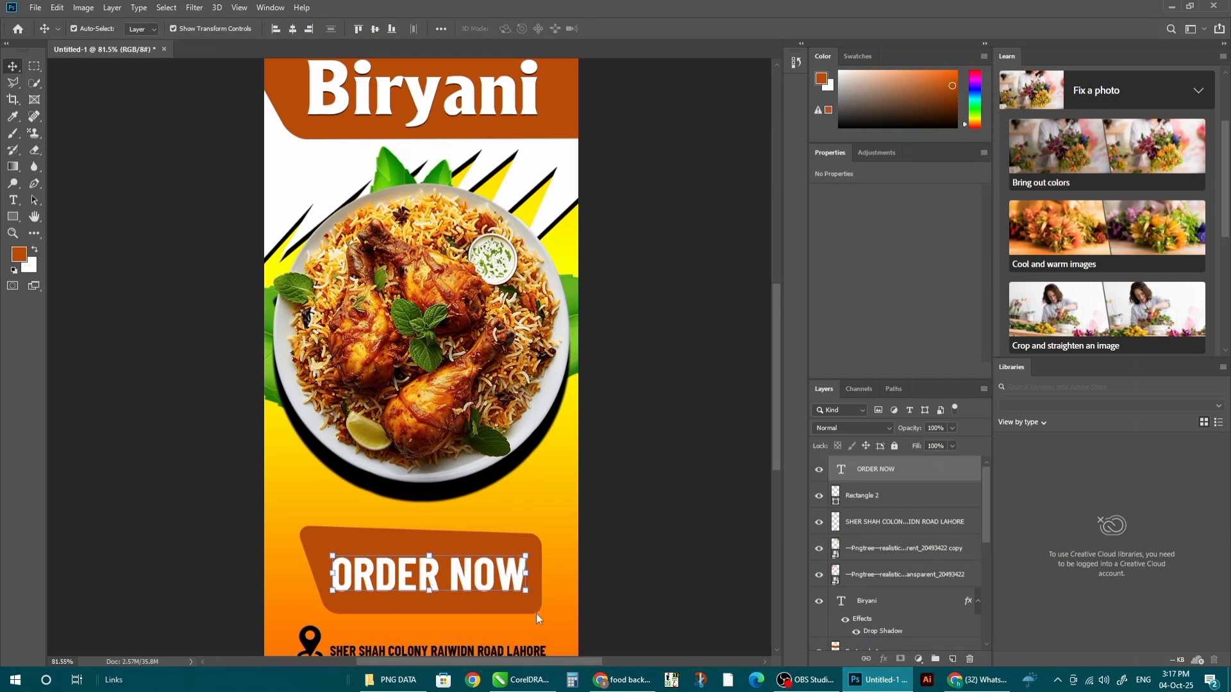
- Centre the ORDER NOW text vertically on its slanted shape, with alignment relative to the selection
{"action": "left_click", "coordinate": [535, 611], "text": "shift"}
{"action": "left_click", "coordinate": [292, 28]}
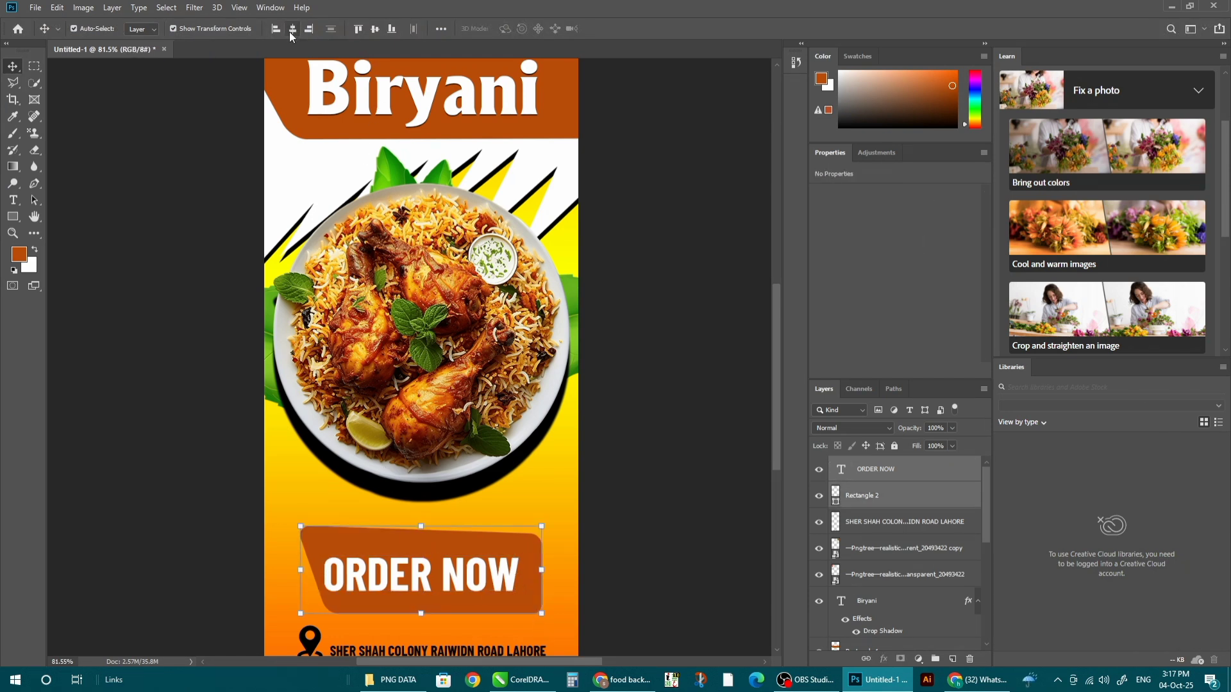
{"action": "key", "text": "ctrl+z"}
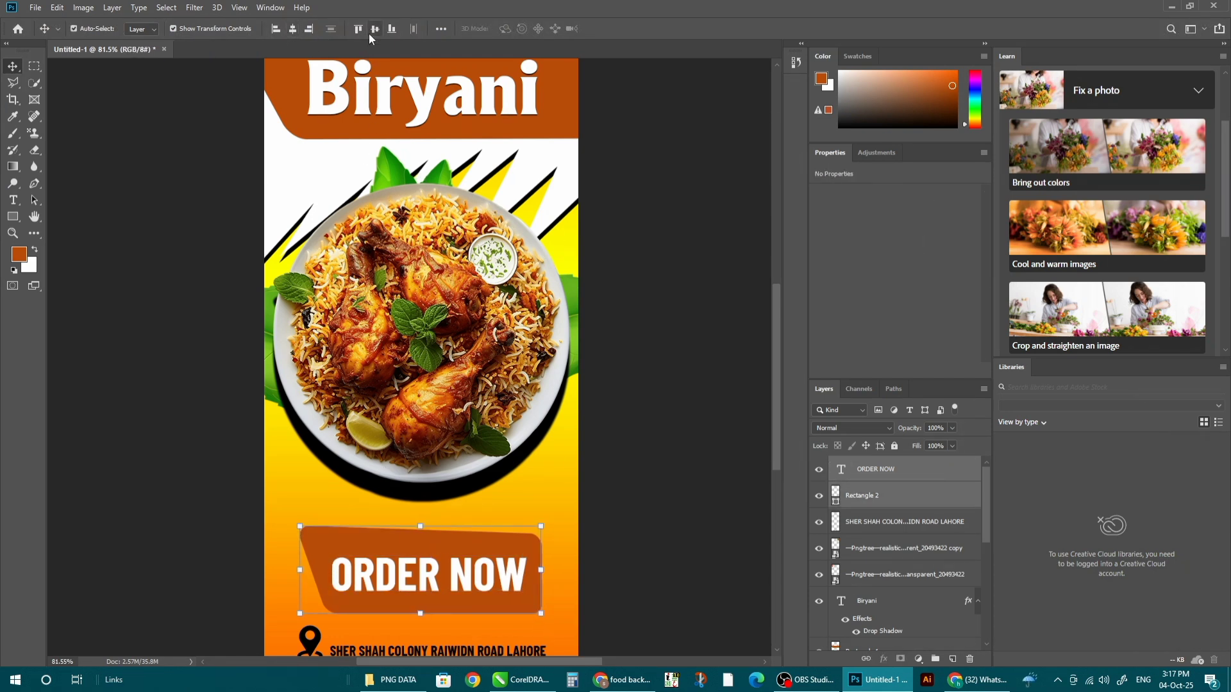
{"action": "key", "text": "ctrl+z"}
{"action": "key", "text": "ctrl+shift+z"}
{"action": "left_click", "coordinate": [441, 28]}
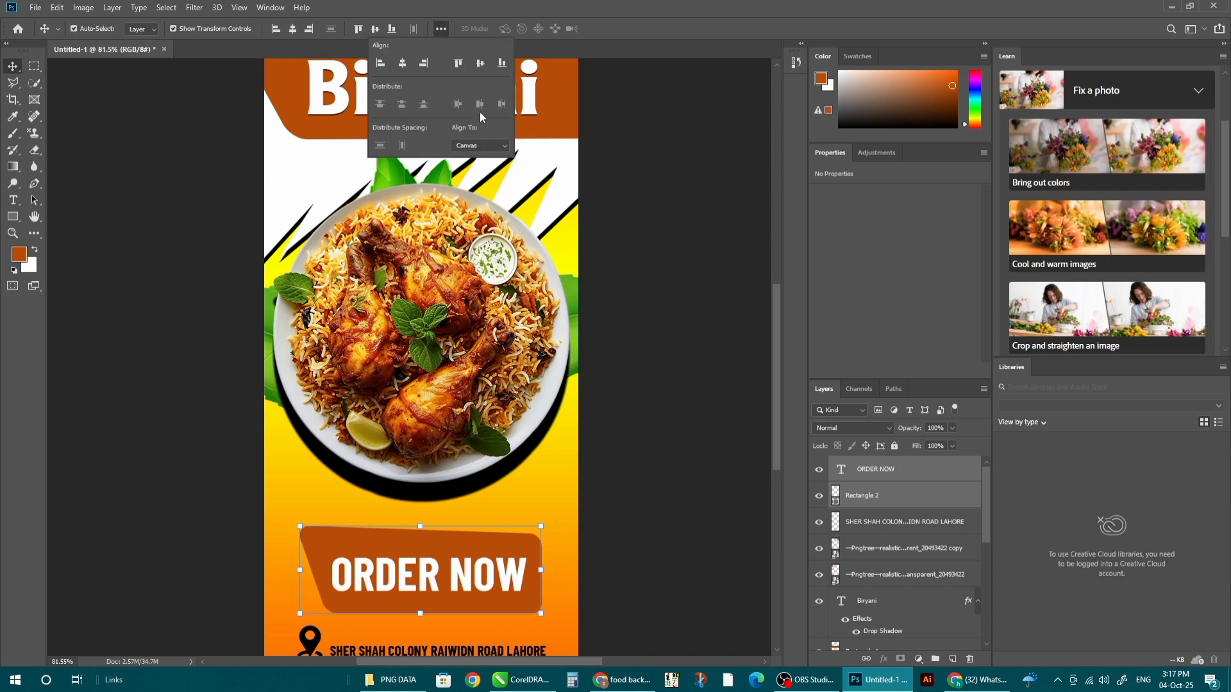
{"action": "left_click", "coordinate": [480, 146]}
{"action": "left_click", "coordinate": [488, 159]}
{"action": "left_click", "coordinate": [480, 63]}
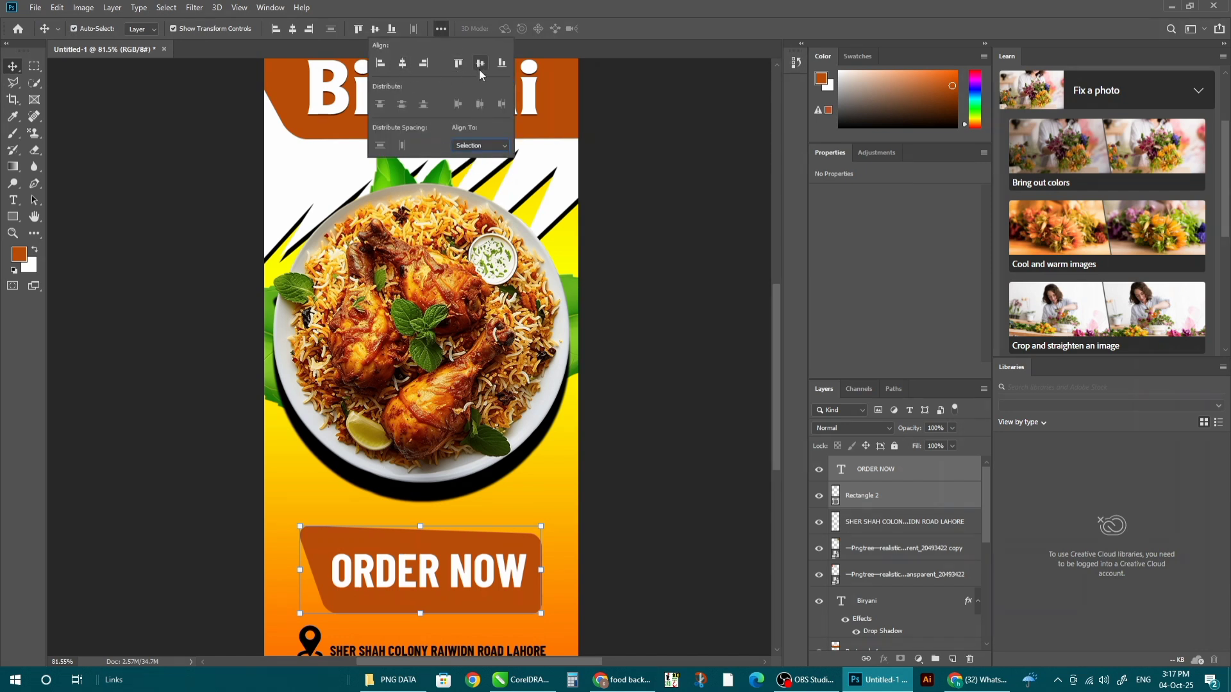
{"action": "left_click", "coordinate": [641, 389]}
- Add a layer mask to the slanted shape behind ORDER NOW and activate the Brush tool
{"action": "left_click", "coordinate": [528, 605]}
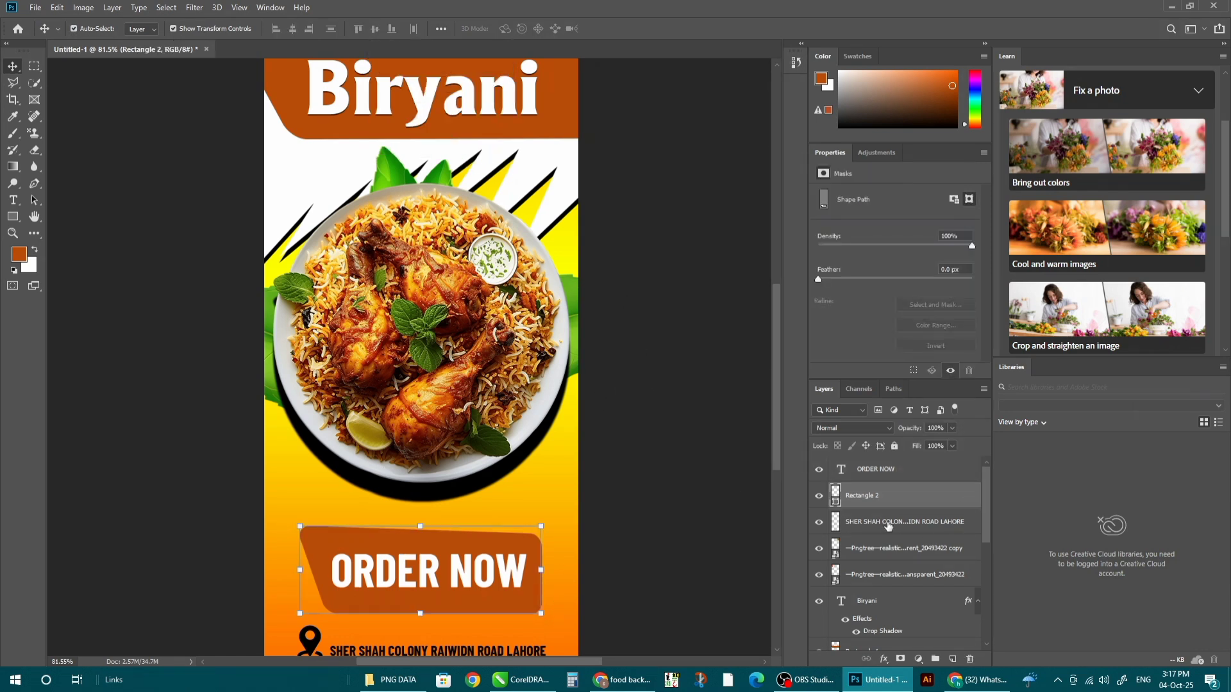
{"action": "left_click", "coordinate": [900, 659]}
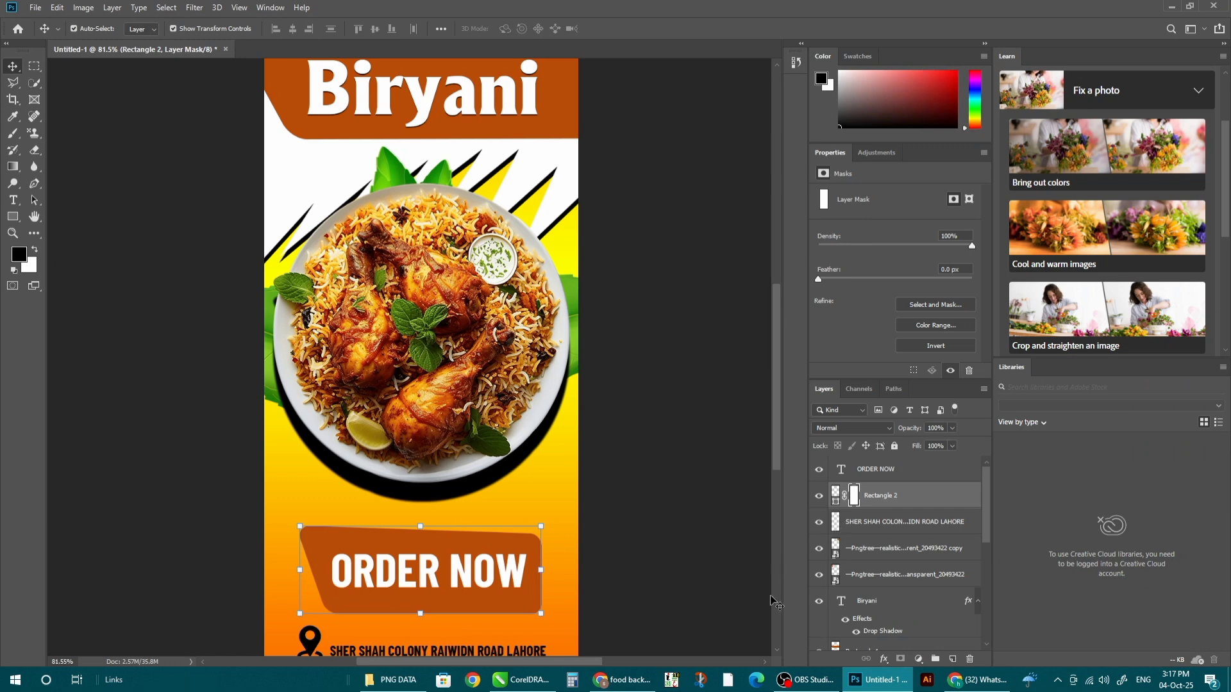
{"action": "key", "text": "b"}
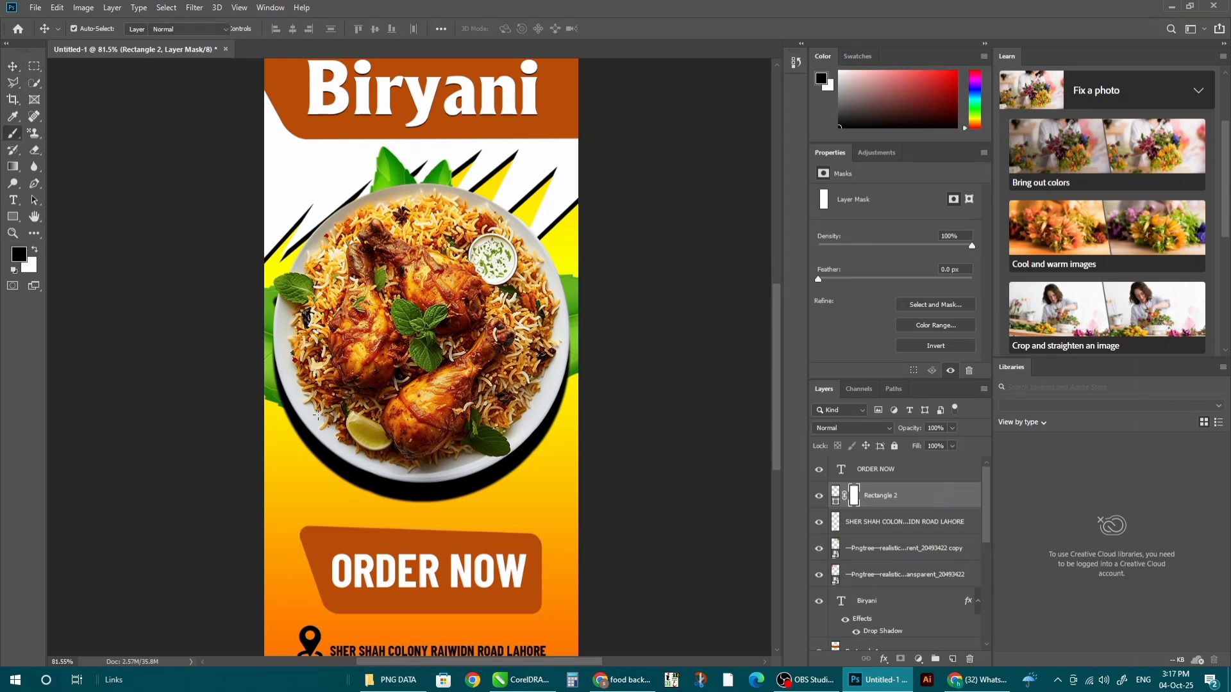
- Try to fade the lower edge of the slanted shape by painting black on its mask with a 60 px brush
{"action": "scroll", "coordinate": [429, 393], "scroll_direction": "down", "scroll_amount": 3}
{"action": "scroll", "coordinate": [375, 545], "scroll_direction": "up", "scroll_amount": 2}
{"action": "scroll", "coordinate": [369, 587], "scroll_direction": "down", "scroll_amount": 2}
{"action": "scroll", "coordinate": [369, 588], "scroll_direction": "up", "scroll_amount": 3}
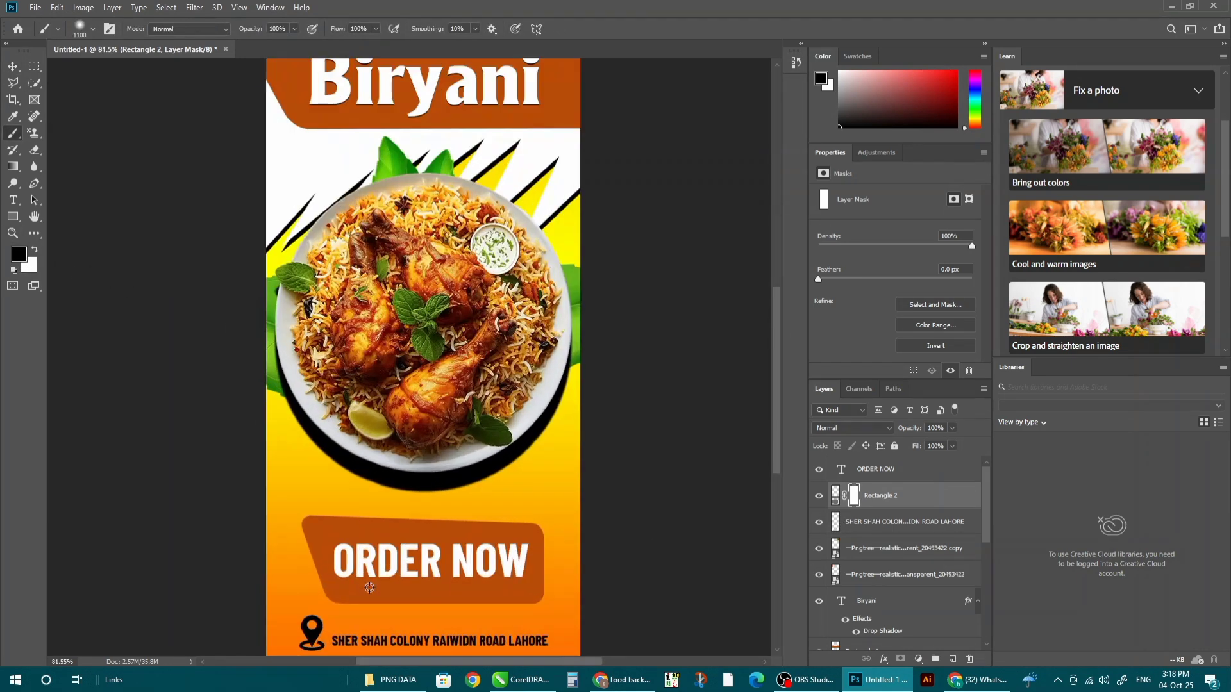
{"action": "left_click", "coordinate": [334, 612]}
{"action": "key", "text": "ctrl+z"}
{"action": "key", "text": "bracketleft"}
{"action": "key", "text": "bracketleft"}
{"action": "left_click_drag", "start_coordinate": [544, 600], "coordinate": [301, 603]}
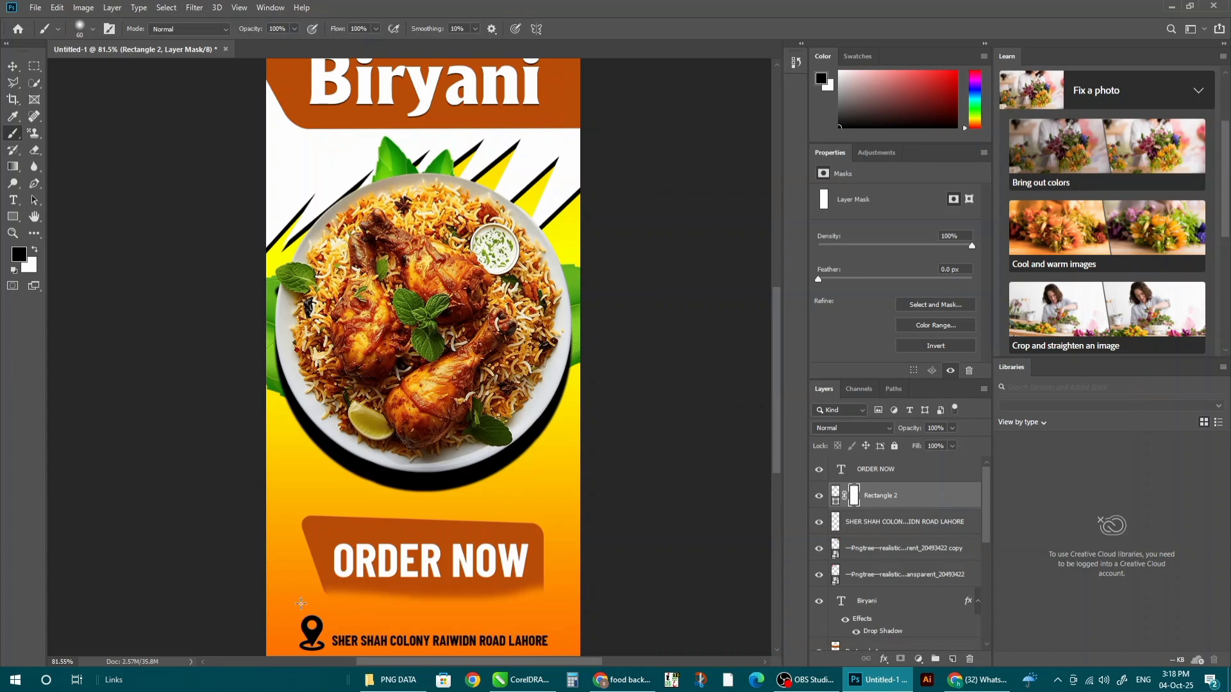
{"action": "key", "text": "ctrl+z"}
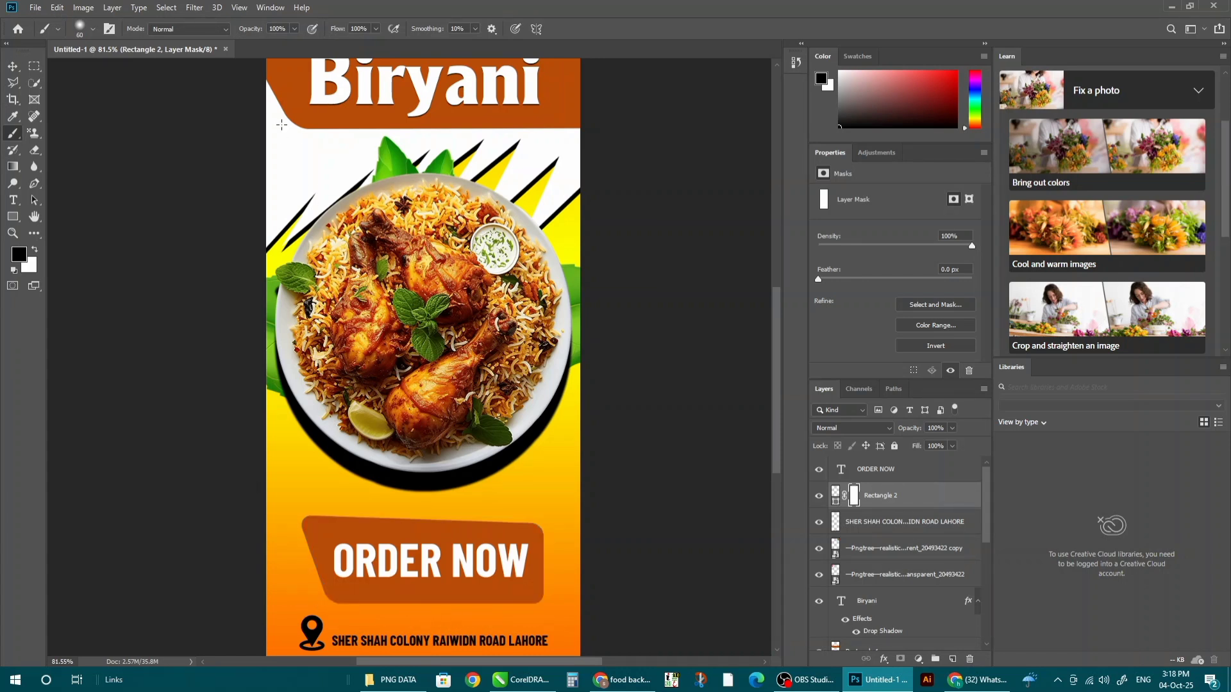
- Set the brush to 46% opacity, 55% flow and a 45 px size for softer mask painting
{"action": "left_click", "coordinate": [375, 29]}
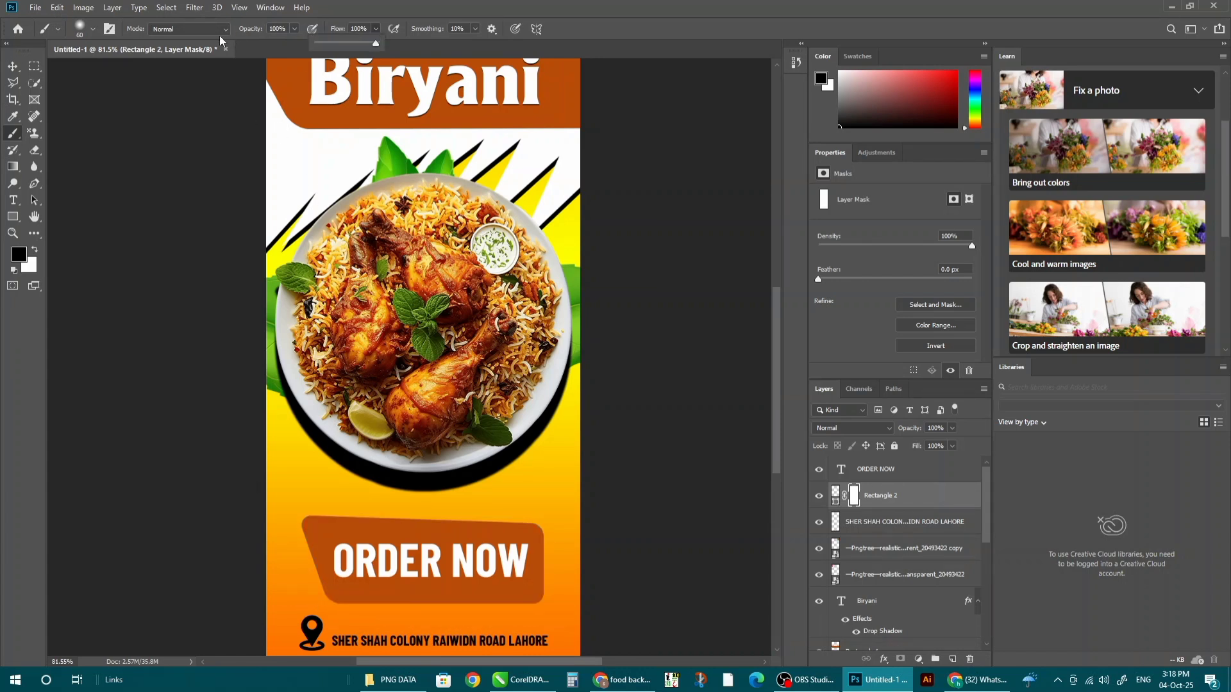
{"action": "left_click", "coordinate": [293, 29]}
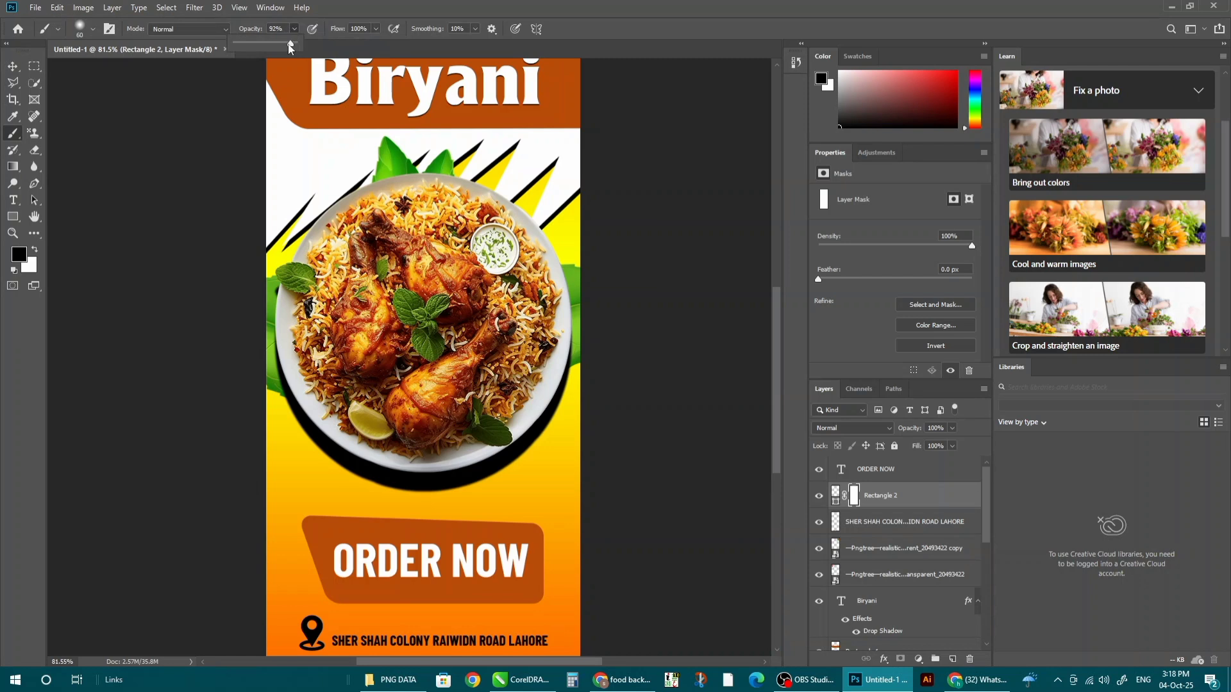
{"action": "left_click_drag", "start_coordinate": [290, 46], "coordinate": [264, 46]}
{"action": "left_click", "coordinate": [376, 29]}
{"action": "left_click_drag", "start_coordinate": [378, 44], "coordinate": [350, 51]}
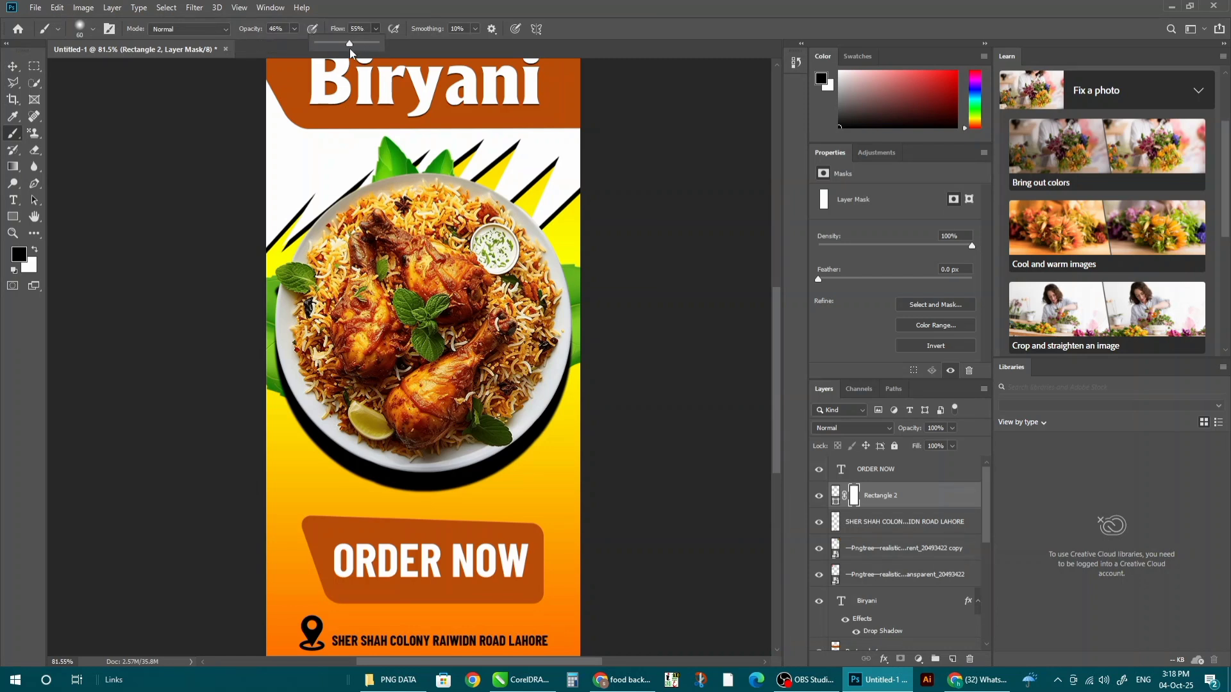
{"action": "key", "text": "bracketleft"}
{"action": "key", "text": "bracketleft"}
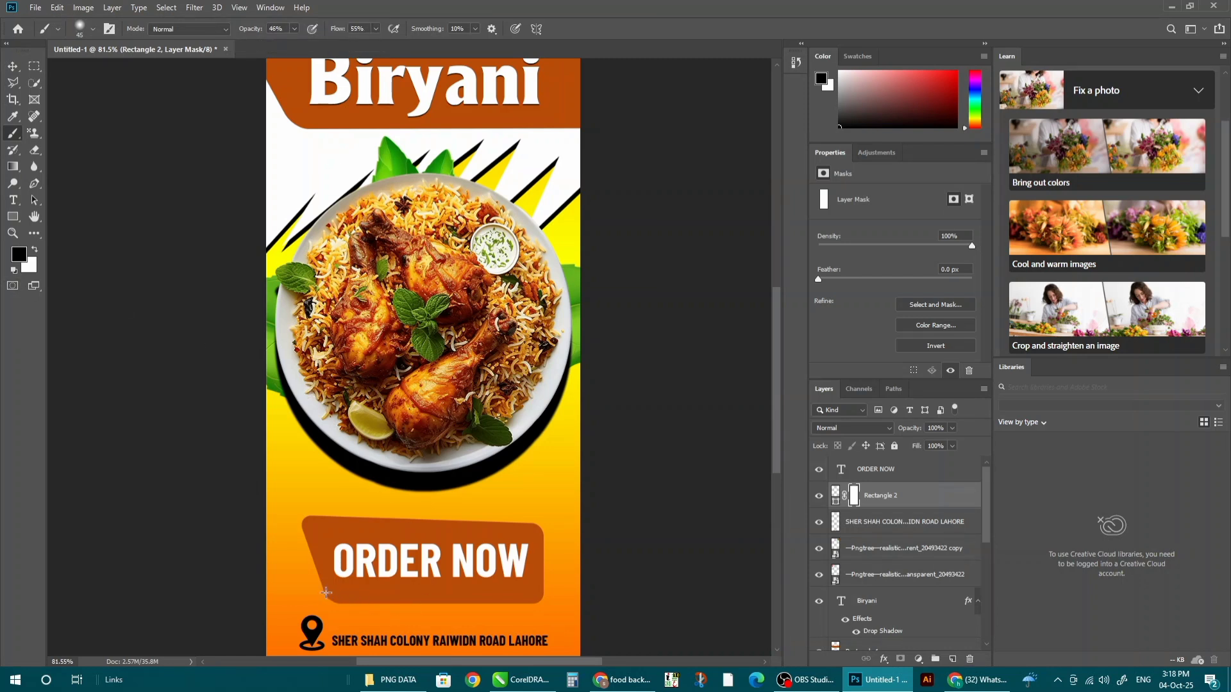
- Paint black on the slanted shape's mask along all its edges to fade them softly around ORDER NOW
{"action": "left_click_drag", "start_coordinate": [326, 593], "coordinate": [351, 609]}
{"action": "mouse_move", "coordinate": [468, 608]}
{"action": "left_mouse_down"}
{"action": "mouse_move", "coordinate": [332, 589]}
{"action": "mouse_move", "coordinate": [555, 604]}
{"action": "mouse_move", "coordinate": [395, 605]}
{"action": "left_mouse_up"}
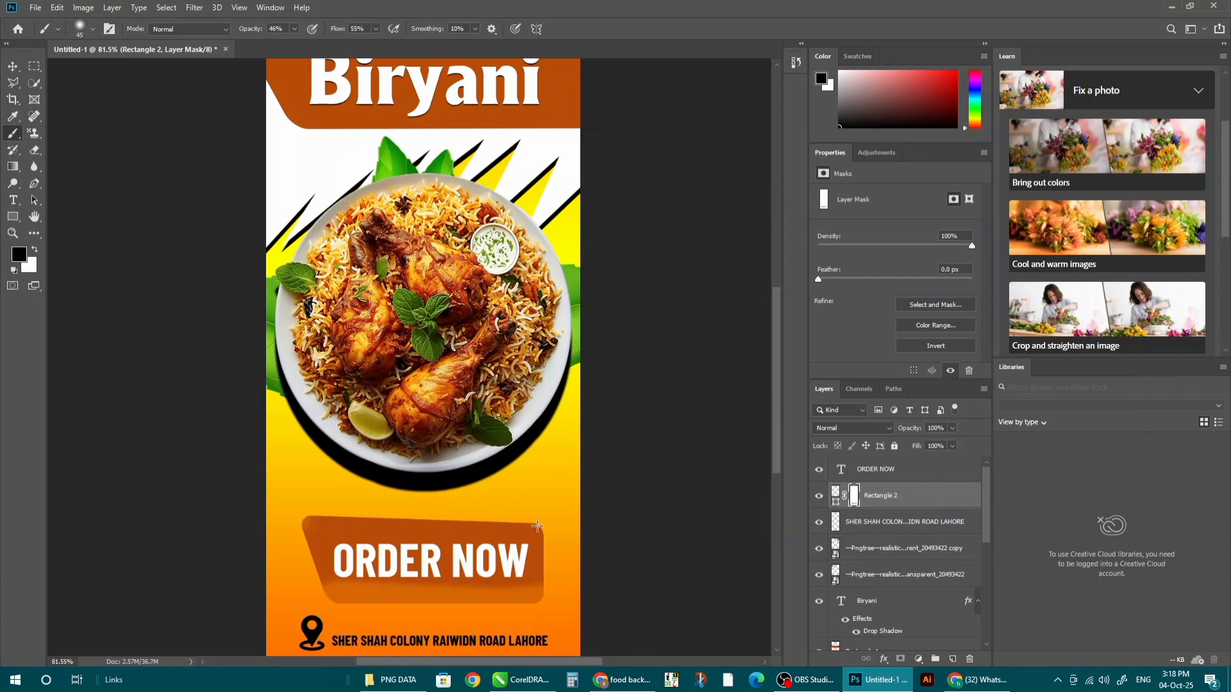
{"action": "left_click_drag", "start_coordinate": [537, 527], "coordinate": [324, 520]}
{"action": "left_click_drag", "start_coordinate": [531, 525], "coordinate": [325, 522]}
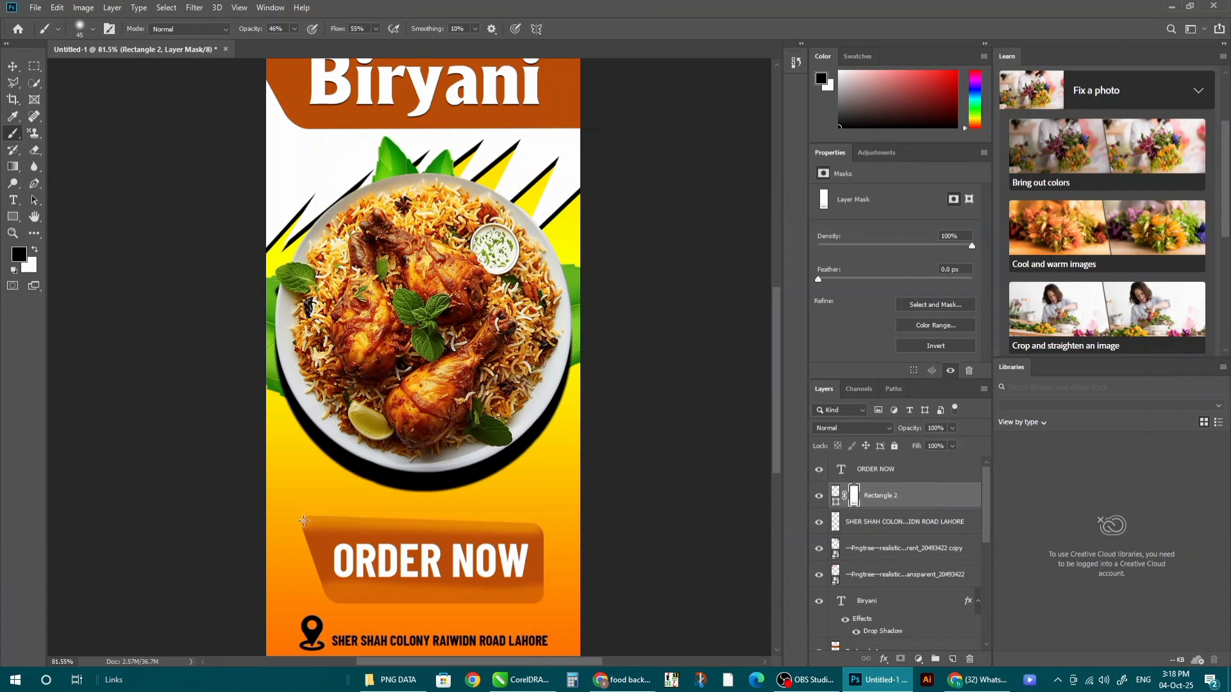
{"action": "left_click_drag", "start_coordinate": [331, 596], "coordinate": [311, 525]}
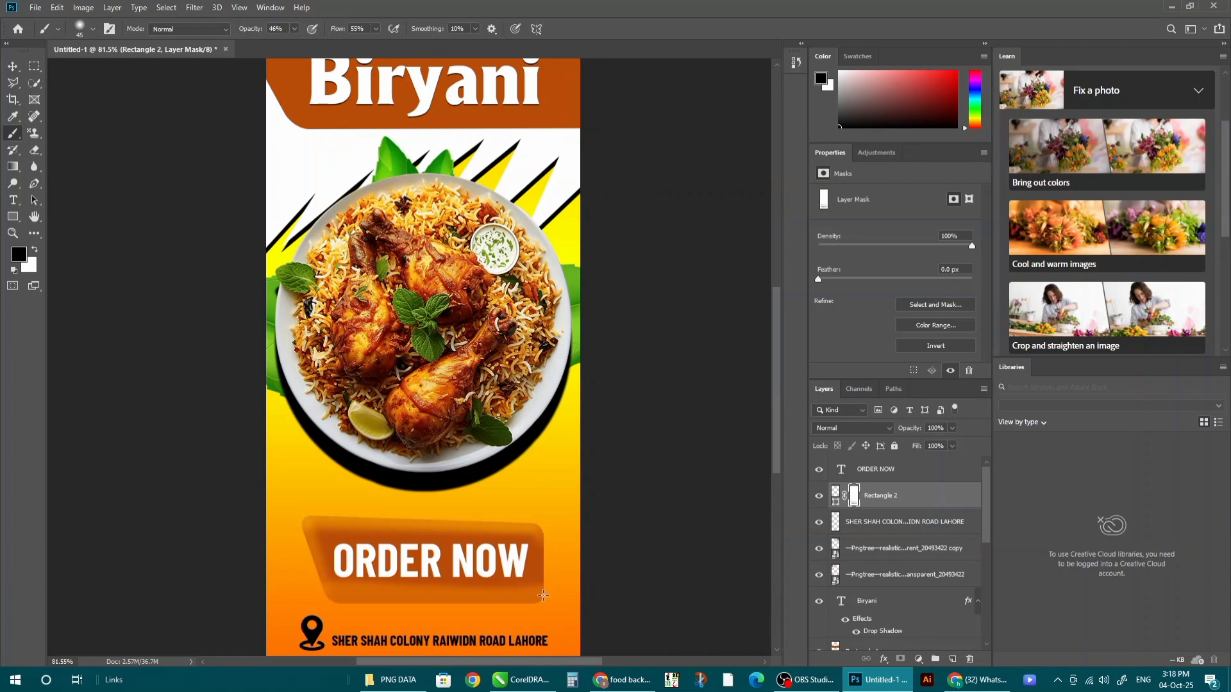
{"action": "left_click_drag", "start_coordinate": [542, 595], "coordinate": [540, 538]}
{"action": "left_click", "coordinate": [13, 66]}
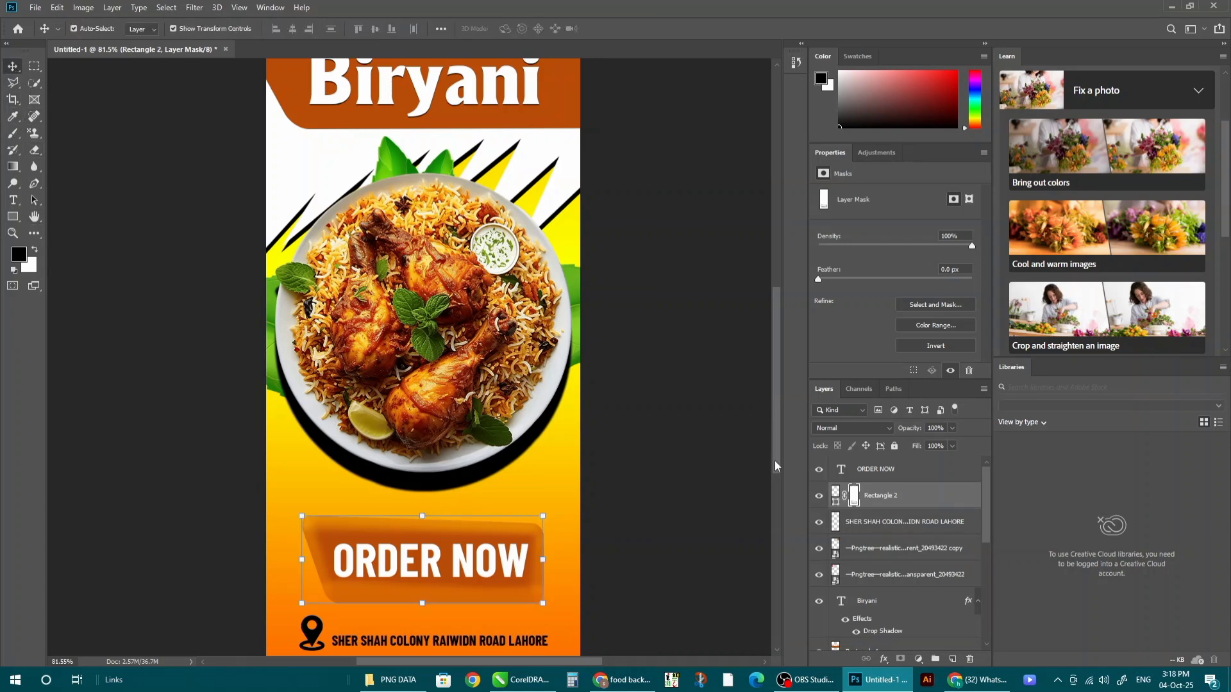
- Try a drop shadow with several contour presets on the slanted shape behind ORDER NOW and switch it off
{"action": "left_click", "coordinate": [512, 621]}
{"action": "left_click", "coordinate": [531, 601]}
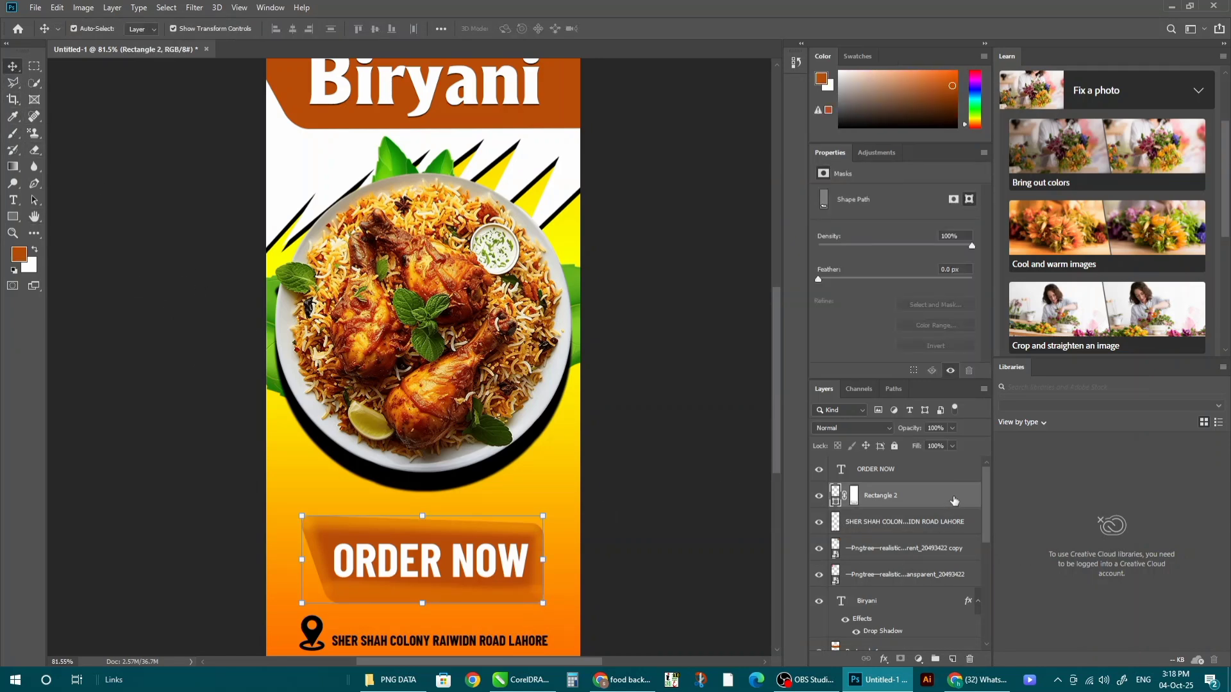
{"action": "double_click", "coordinate": [954, 500]}
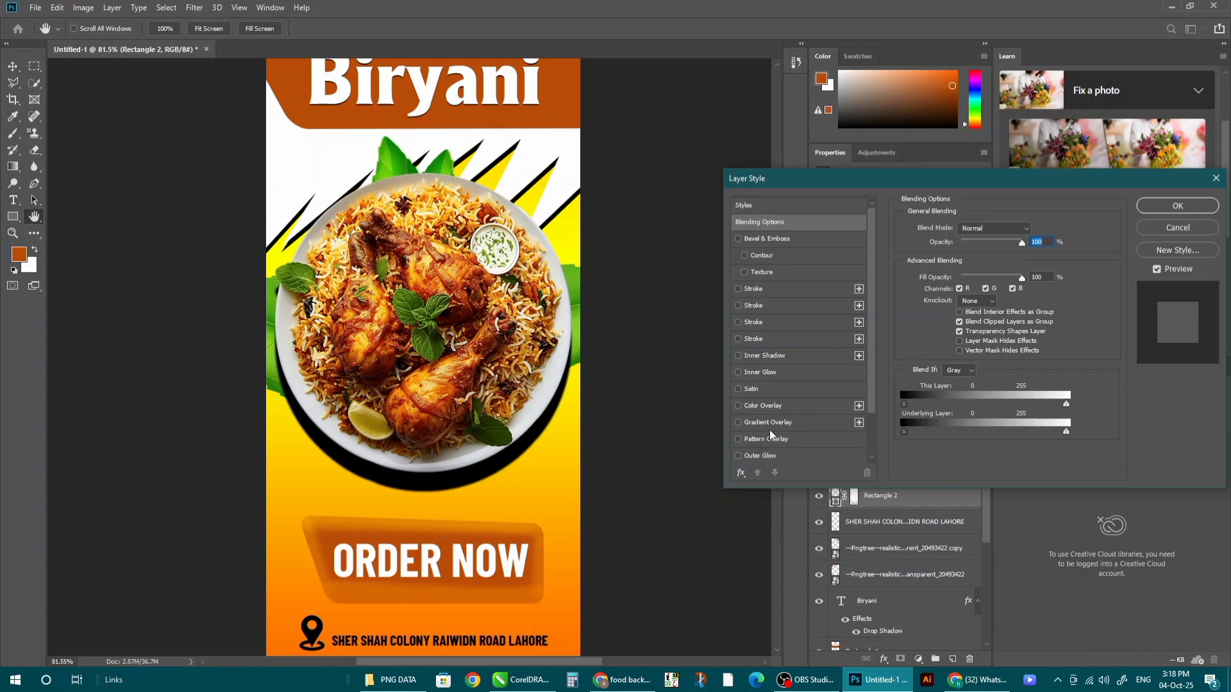
{"action": "scroll", "coordinate": [771, 435], "scroll_direction": "down", "scroll_amount": 1}
{"action": "left_click", "coordinate": [739, 422]}
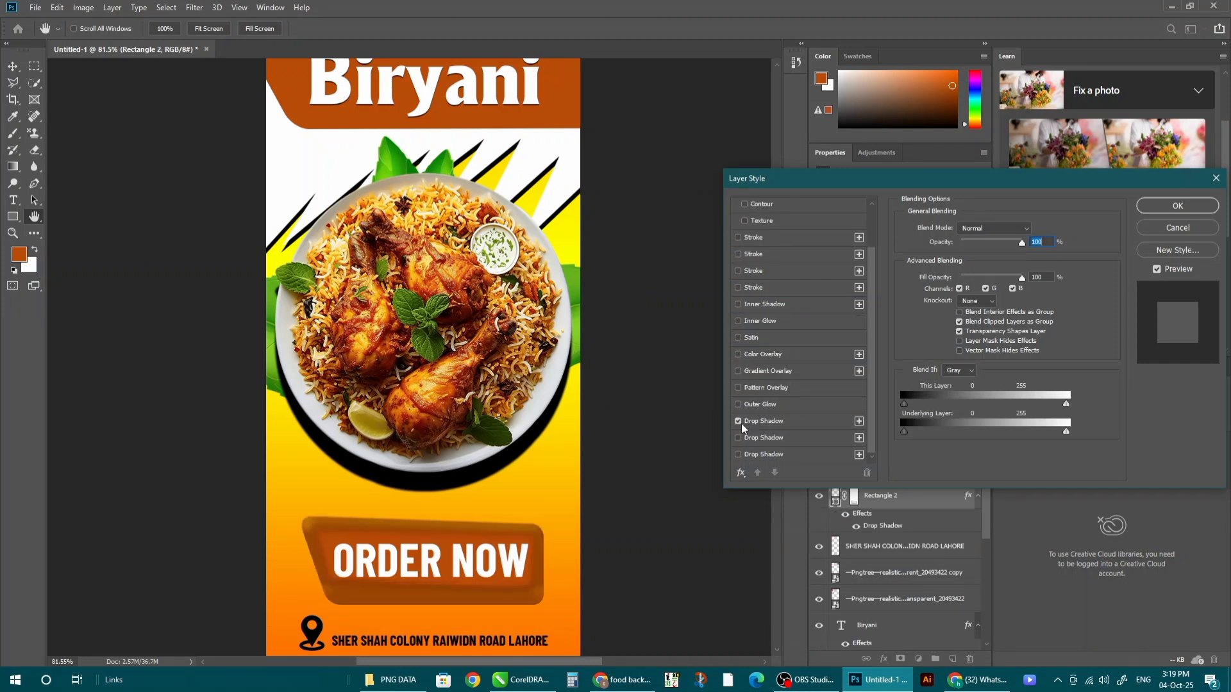
{"action": "left_click", "coordinate": [783, 425]}
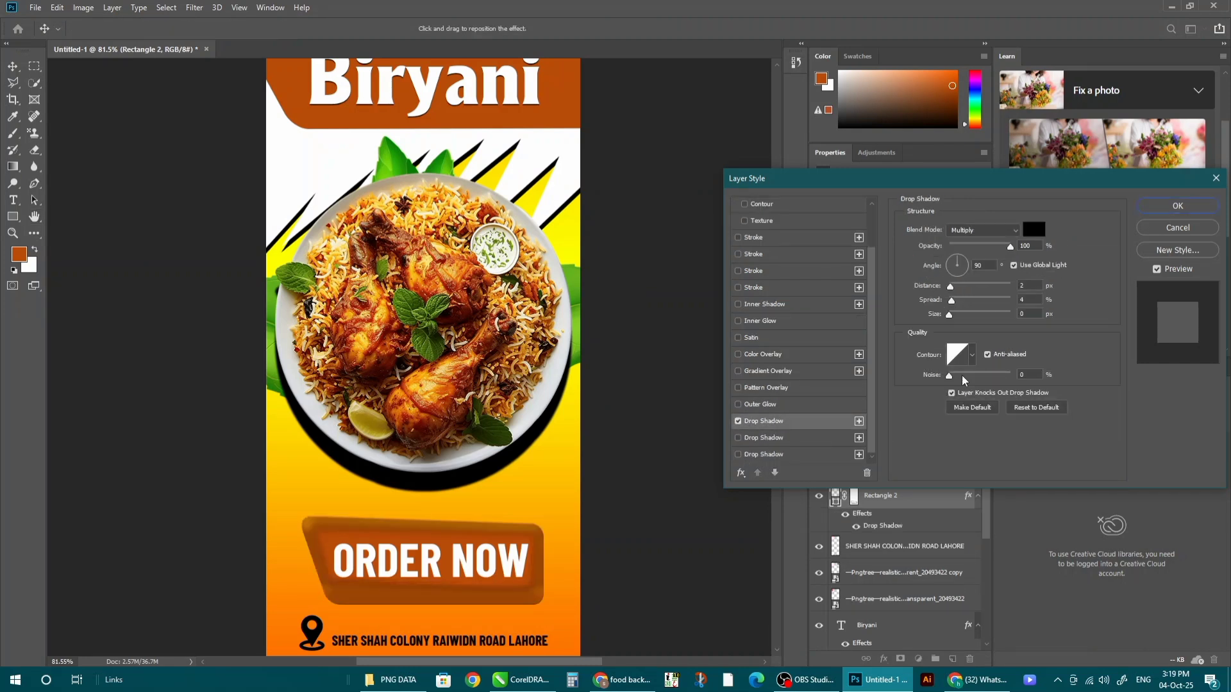
{"action": "left_click", "coordinate": [971, 355]}
{"action": "left_click", "coordinate": [915, 384]}
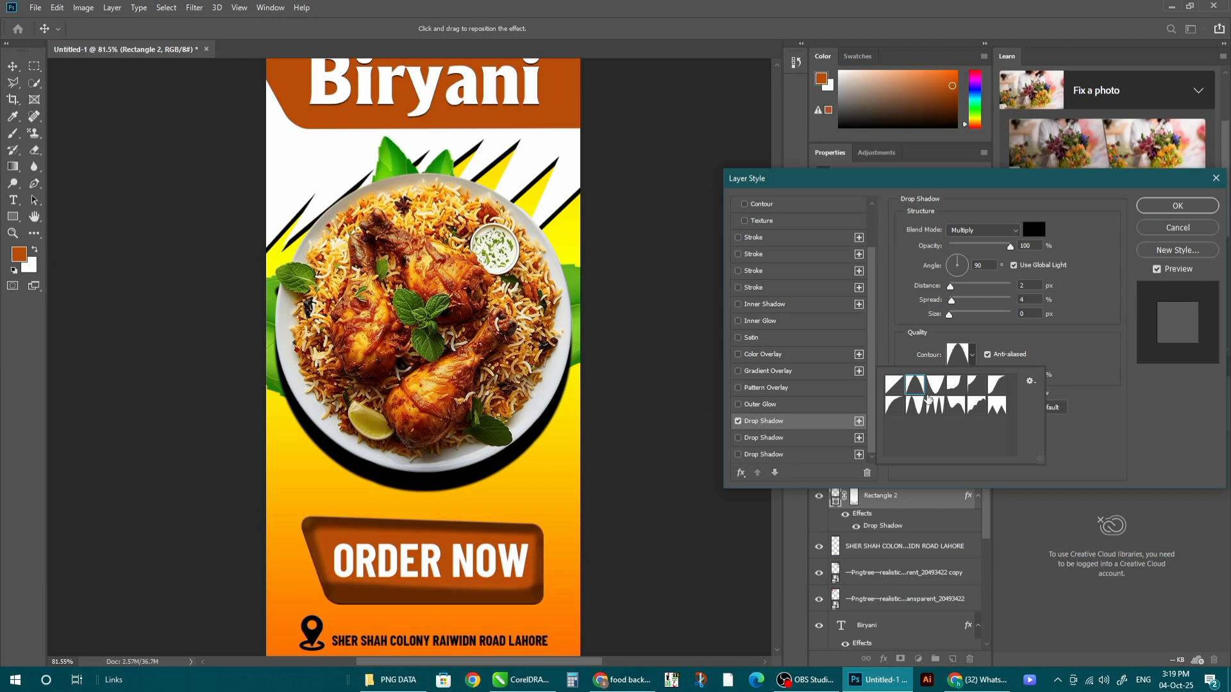
{"action": "left_click", "coordinate": [935, 384]}
{"action": "left_click", "coordinate": [955, 391]}
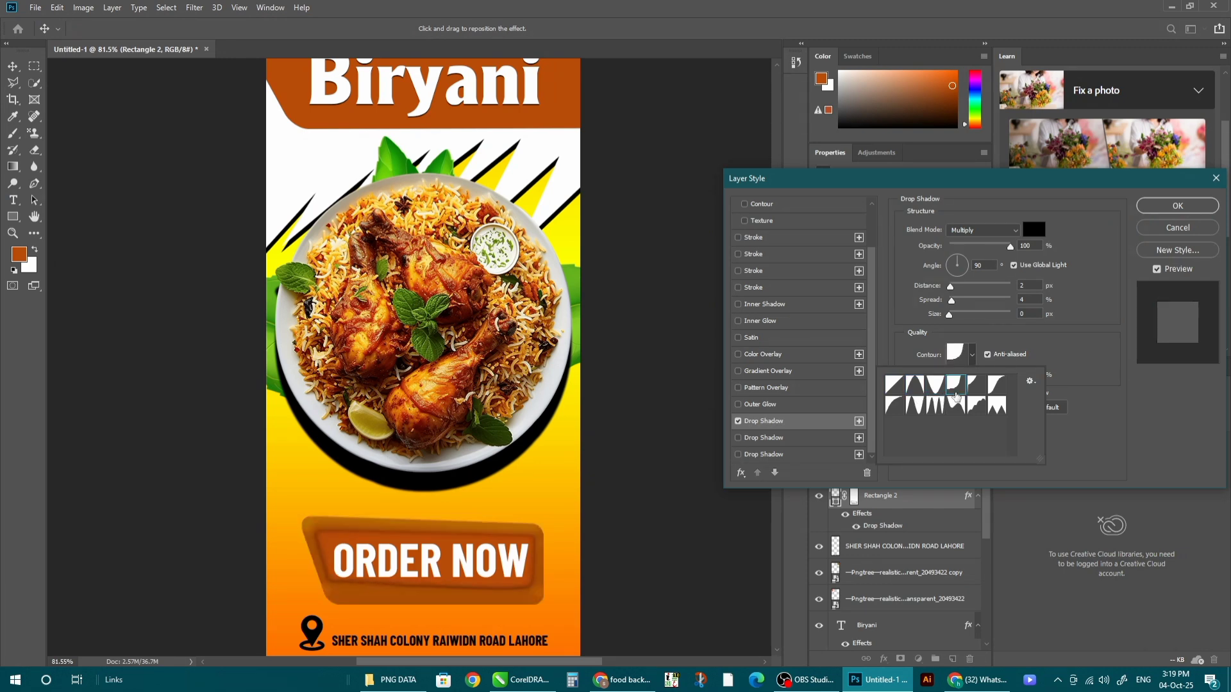
{"action": "left_click", "coordinate": [738, 421]}
{"action": "left_click", "coordinate": [1178, 205]}
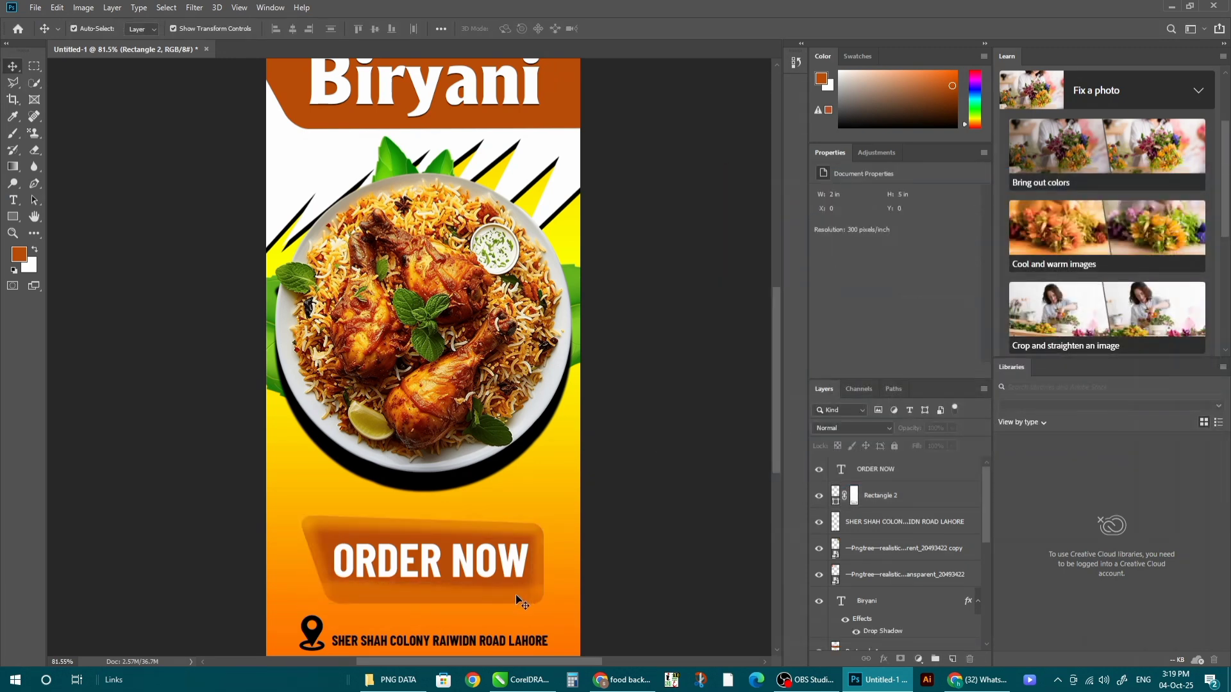
- Duplicate the masked slanted shape and delete the copy's layer mask
{"action": "left_click_drag", "start_coordinate": [525, 602], "coordinate": [510, 608]}
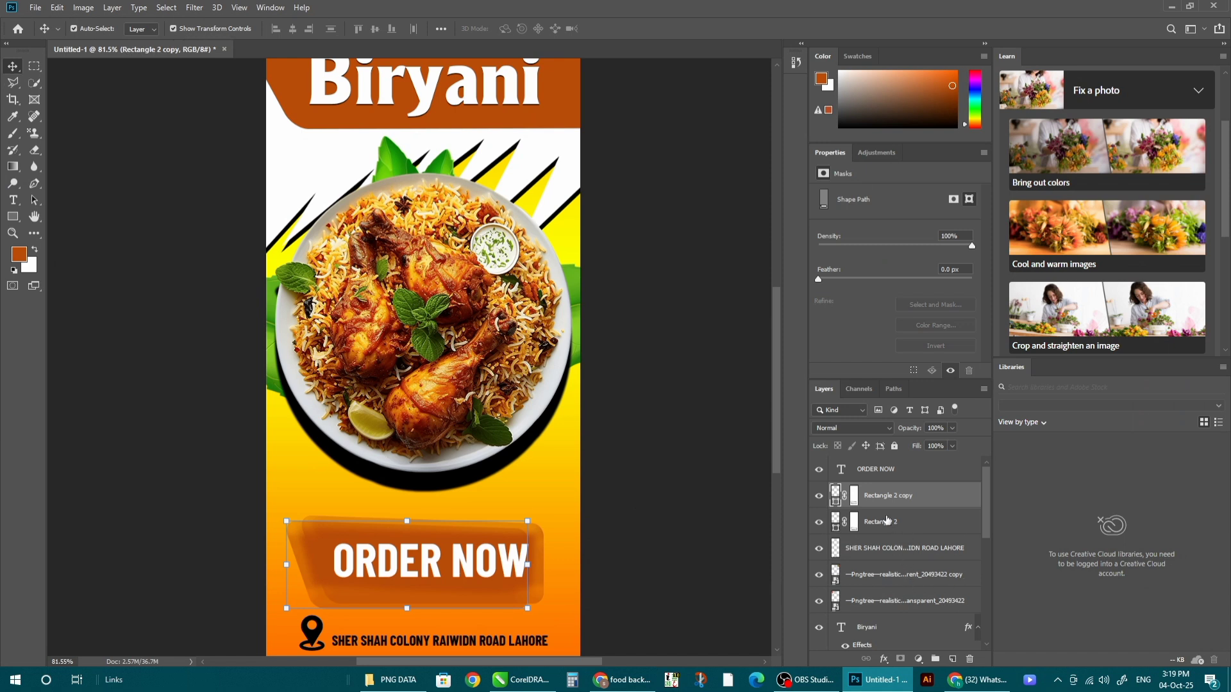
{"action": "left_click", "coordinate": [856, 502]}
{"action": "left_click", "coordinate": [969, 659]}
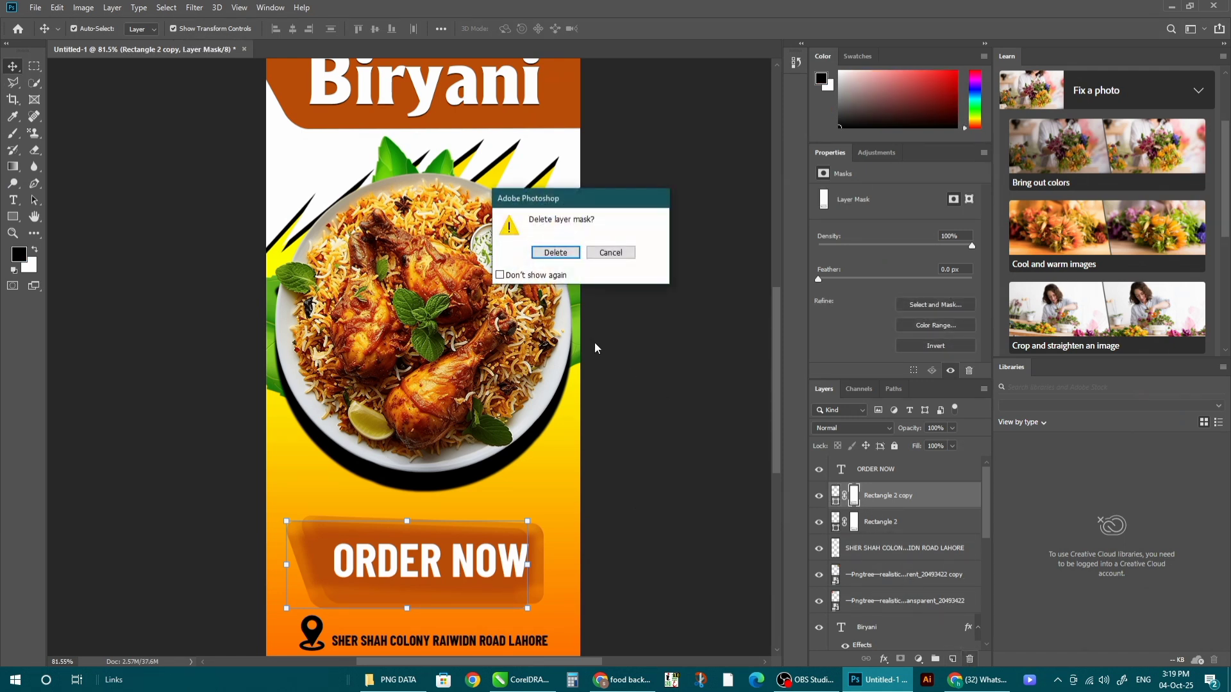
{"action": "left_click", "coordinate": [555, 253]}
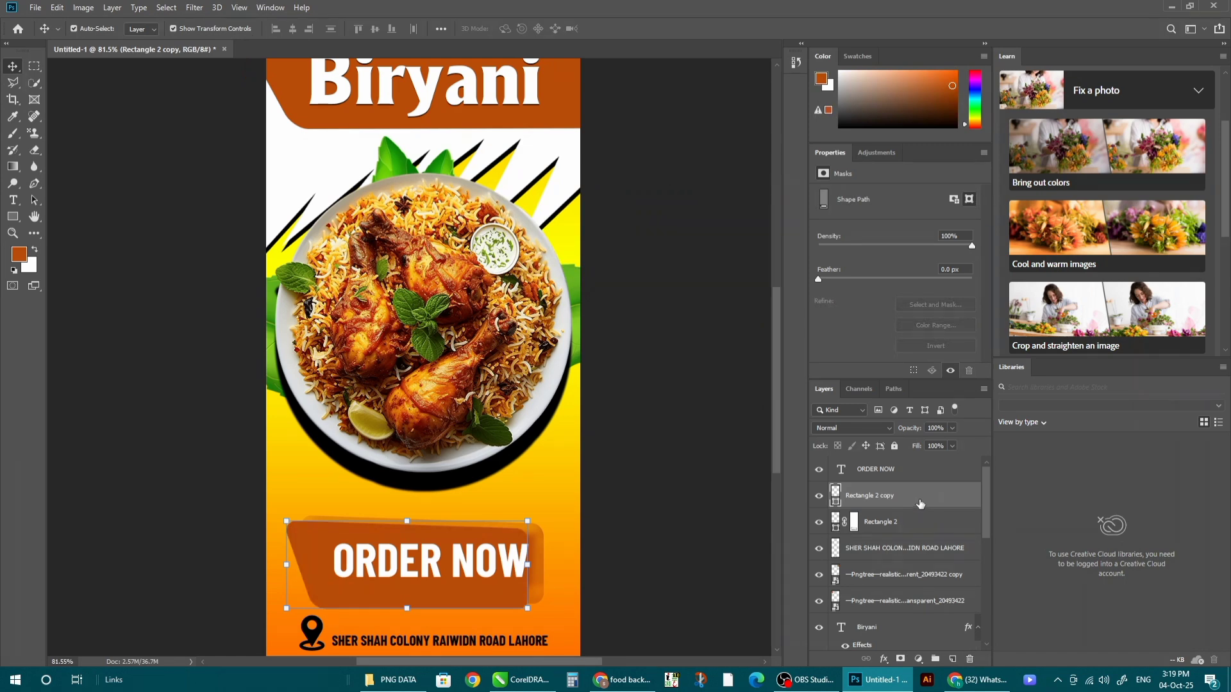
- Set the fill colour of the duplicated slanted shape to black (000000)
{"action": "double_click", "coordinate": [837, 497]}
{"action": "left_click_drag", "start_coordinate": [602, 300], "coordinate": [639, 326]}
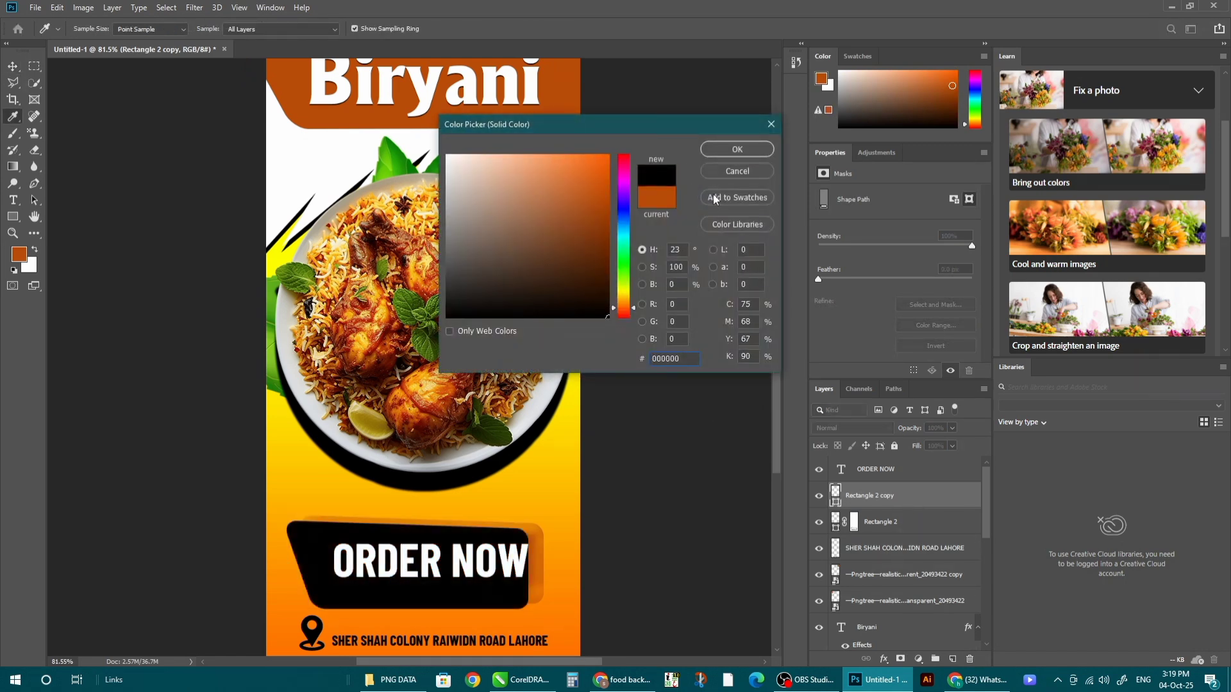
{"action": "left_click", "coordinate": [734, 153]}
- Place the black copy below the original slanted shape in the layer order and move it directly behind that shape
{"action": "left_click_drag", "start_coordinate": [921, 495], "coordinate": [926, 540]}
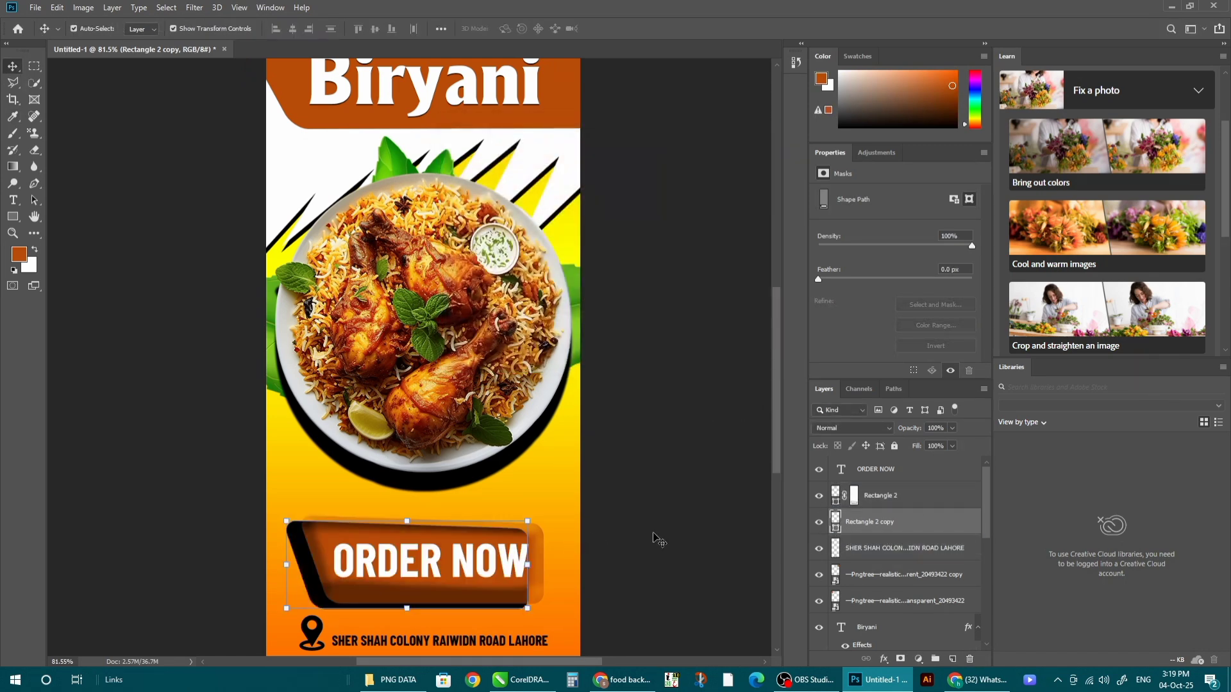
{"action": "left_click_drag", "start_coordinate": [304, 565], "coordinate": [318, 561]}
{"action": "left_click", "coordinate": [642, 544]}
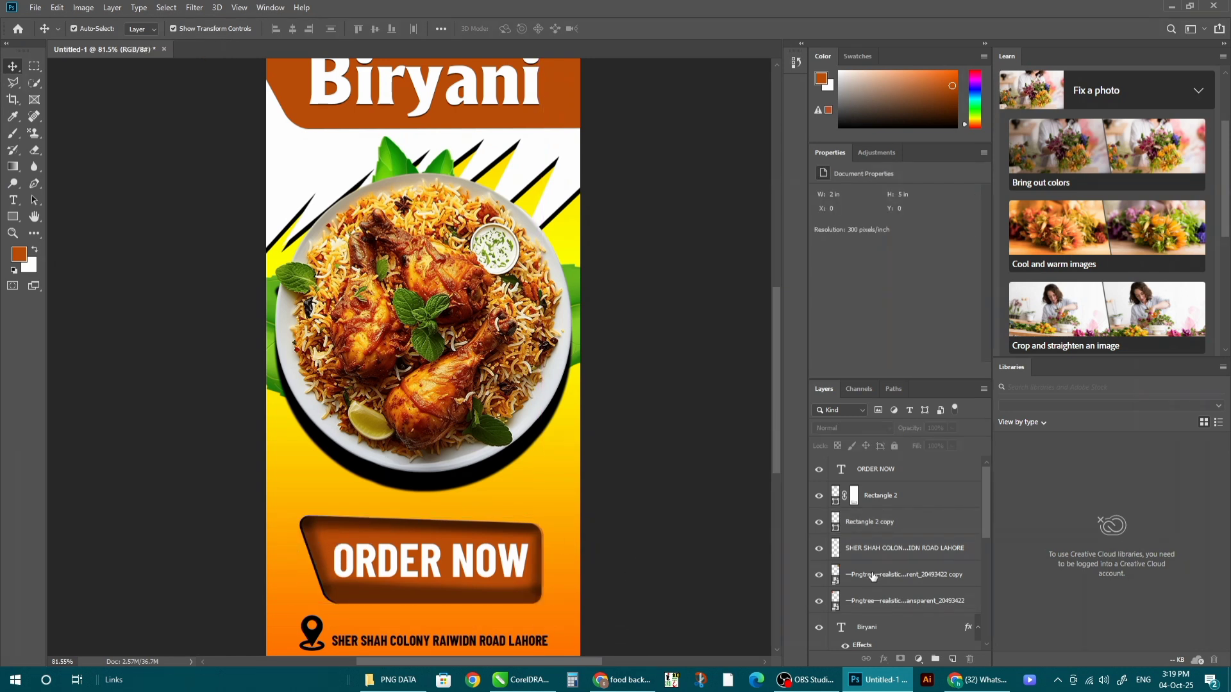
- Widen the black copy behind ORDER NOW slightly by extending its right edge
{"action": "left_click", "coordinate": [900, 522]}
{"action": "left_click", "coordinate": [906, 504]}
{"action": "left_click", "coordinate": [905, 531]}
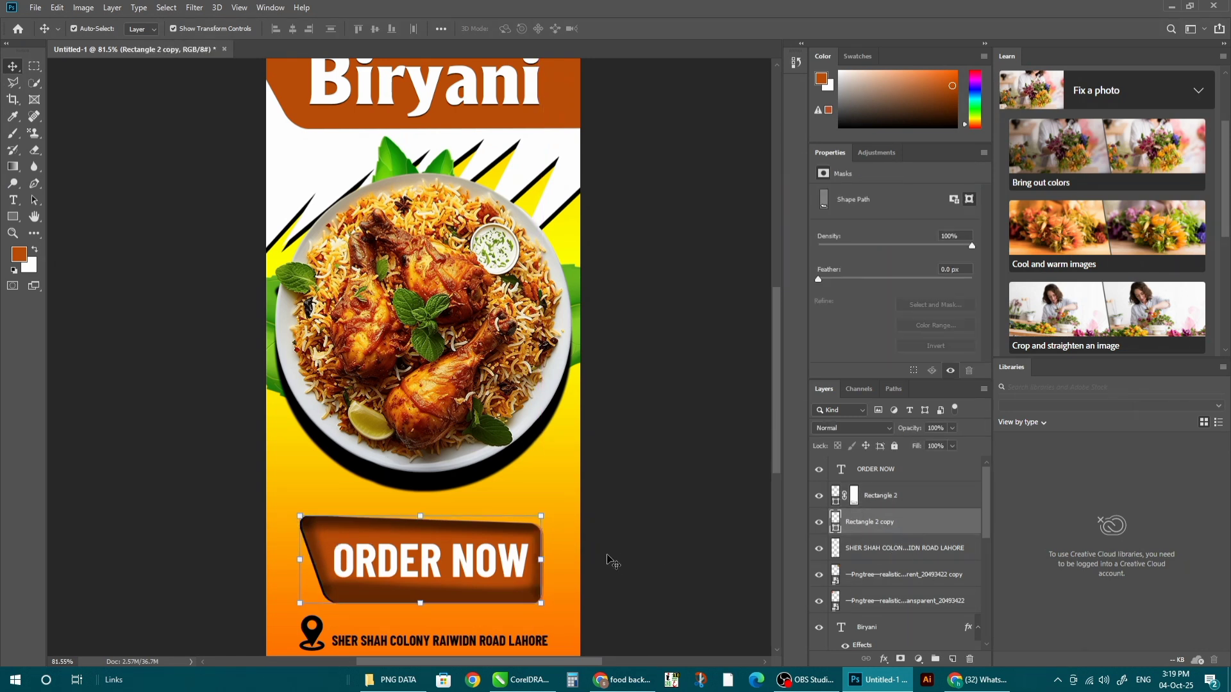
{"action": "left_click_drag", "start_coordinate": [544, 563], "coordinate": [551, 562]}
{"action": "key", "text": "Return"}
{"action": "left_click", "coordinate": [652, 526]}
{"action": "scroll", "coordinate": [394, 562], "scroll_direction": "down", "scroll_amount": 3}
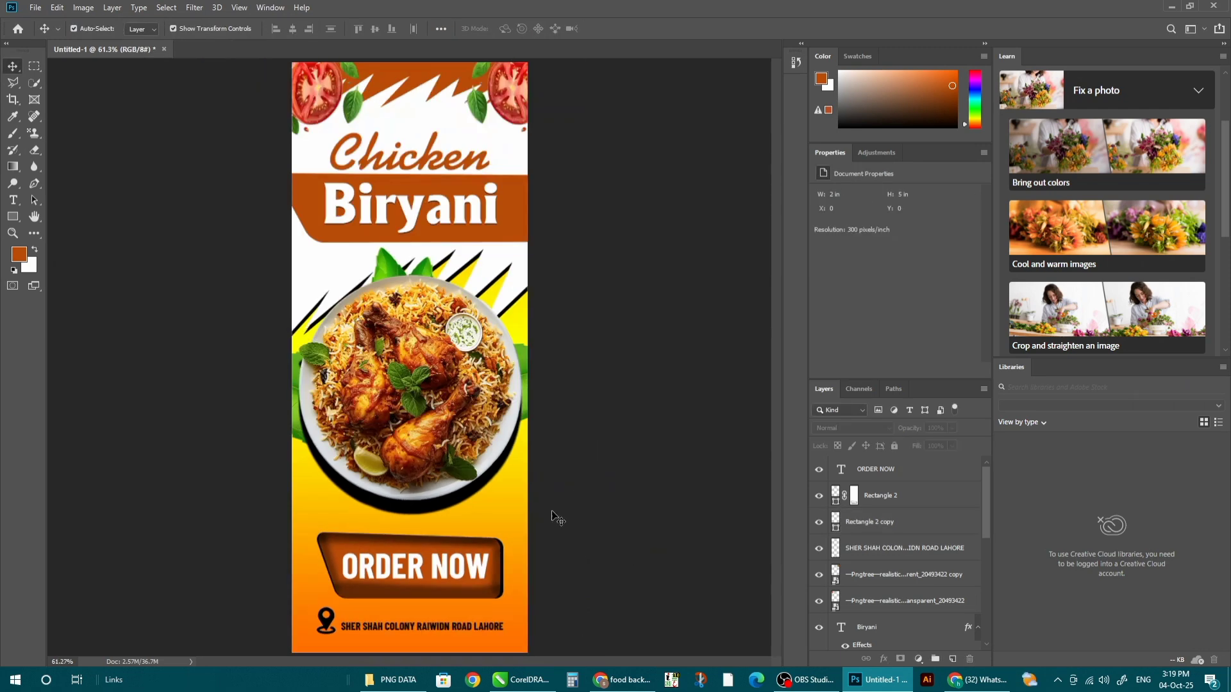
- Shift the black copy slightly left so that it forms a dark edge on the button's slanted side
{"action": "scroll", "coordinate": [393, 563], "scroll_direction": "up", "scroll_amount": 4}
{"action": "left_click_drag", "start_coordinate": [576, 555], "coordinate": [568, 555]}
{"action": "left_click", "coordinate": [694, 519]}
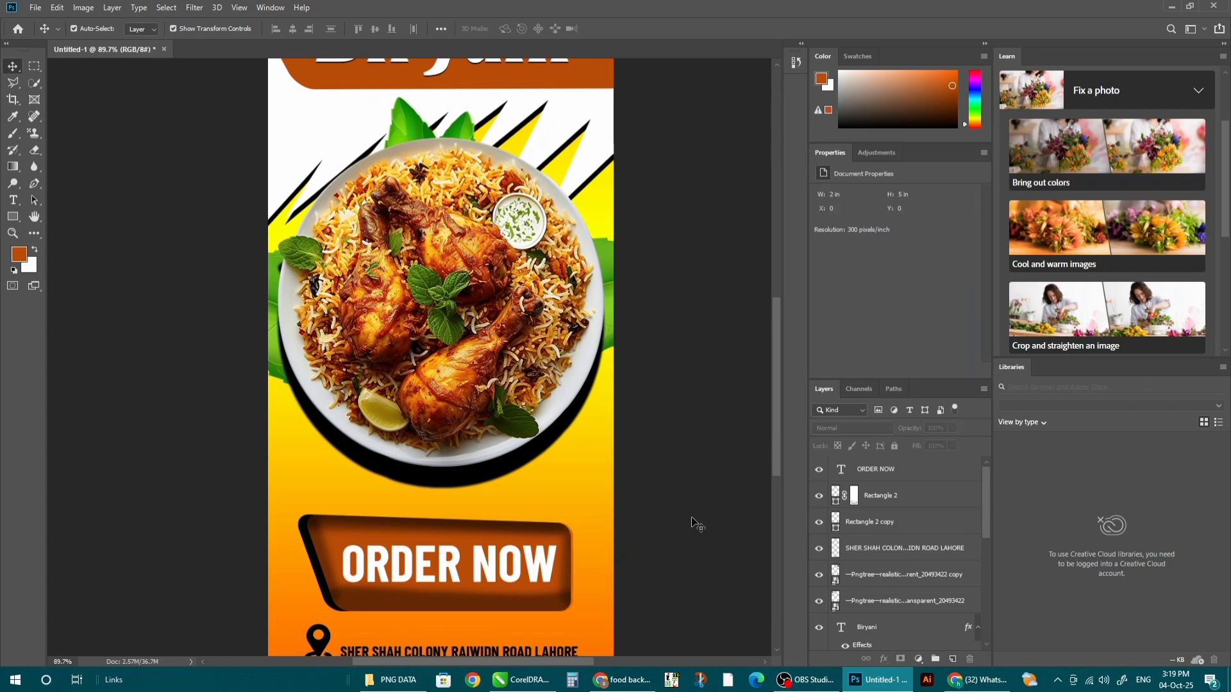
{"action": "scroll", "coordinate": [691, 516], "scroll_direction": "down", "scroll_amount": 1}
{"action": "key", "text": "ctrl+0"}
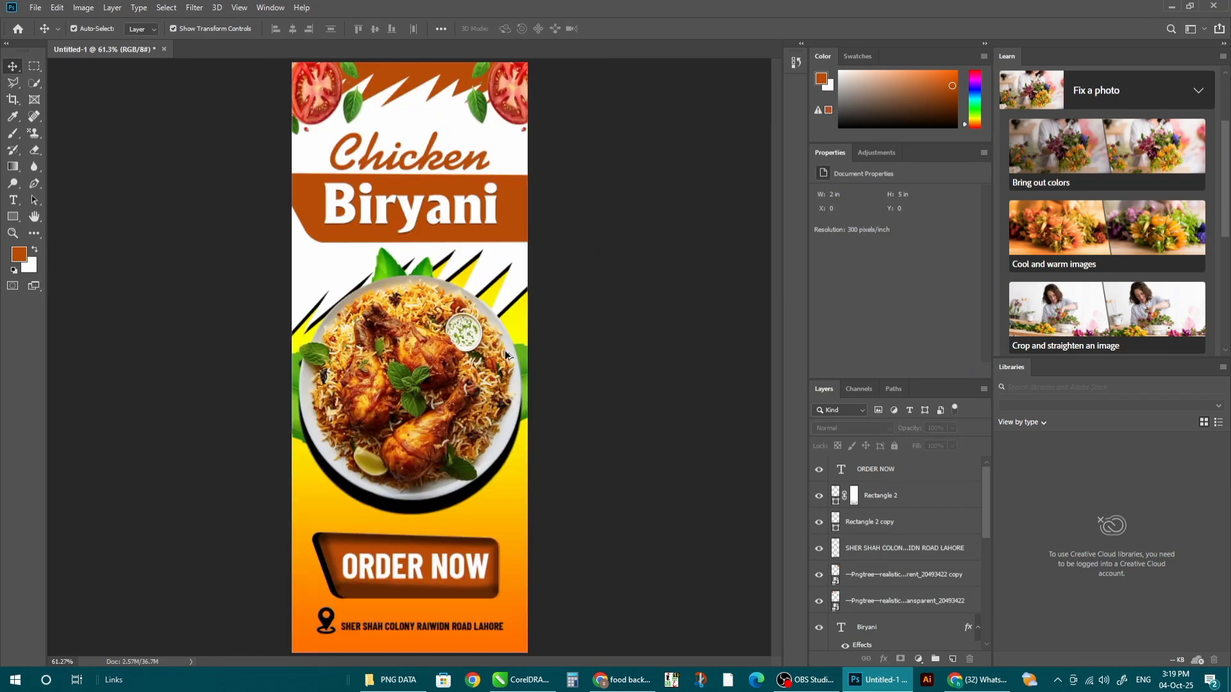
- Place the free home delivery PNG from the PNG DATA folder, scaled to about 1.05 in wide, between the plate and ORDER NOW
{"action": "key", "text": "alt+Tab"}
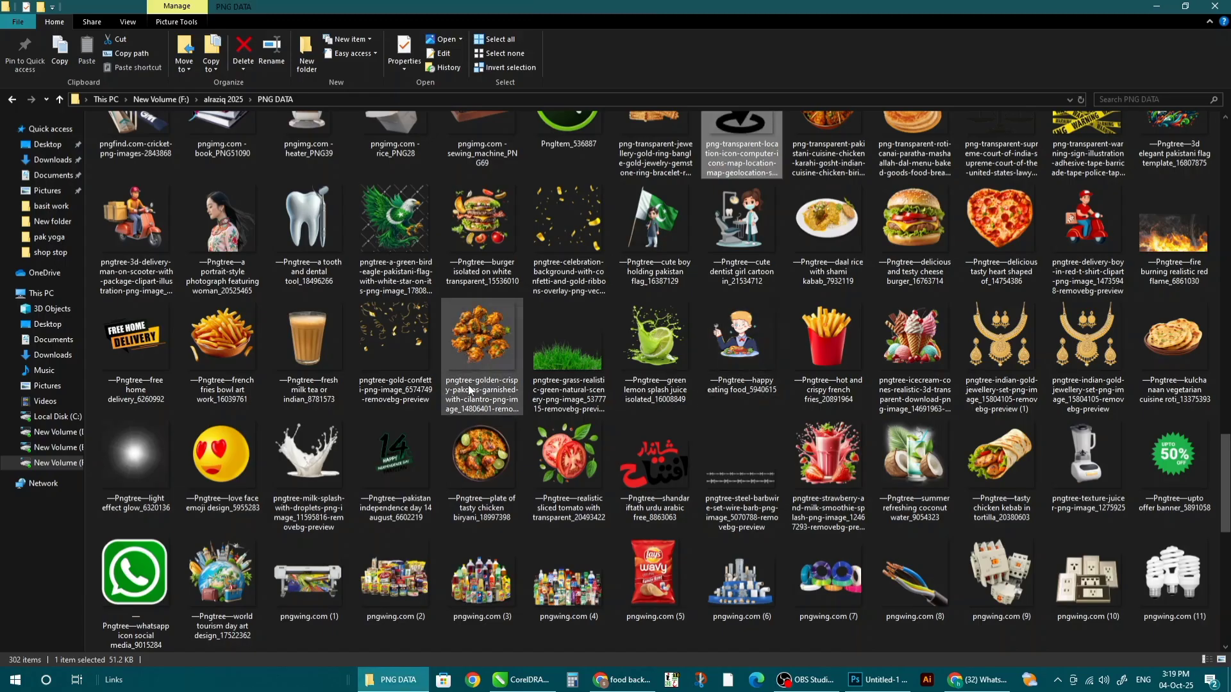
{"action": "left_click_drag", "start_coordinate": [134, 330], "coordinate": [434, 477]}
{"action": "left_click_drag", "start_coordinate": [550, 359], "coordinate": [489, 408]}
{"action": "left_click_drag", "start_coordinate": [423, 478], "coordinate": [413, 504]}
{"action": "key", "text": "Return"}
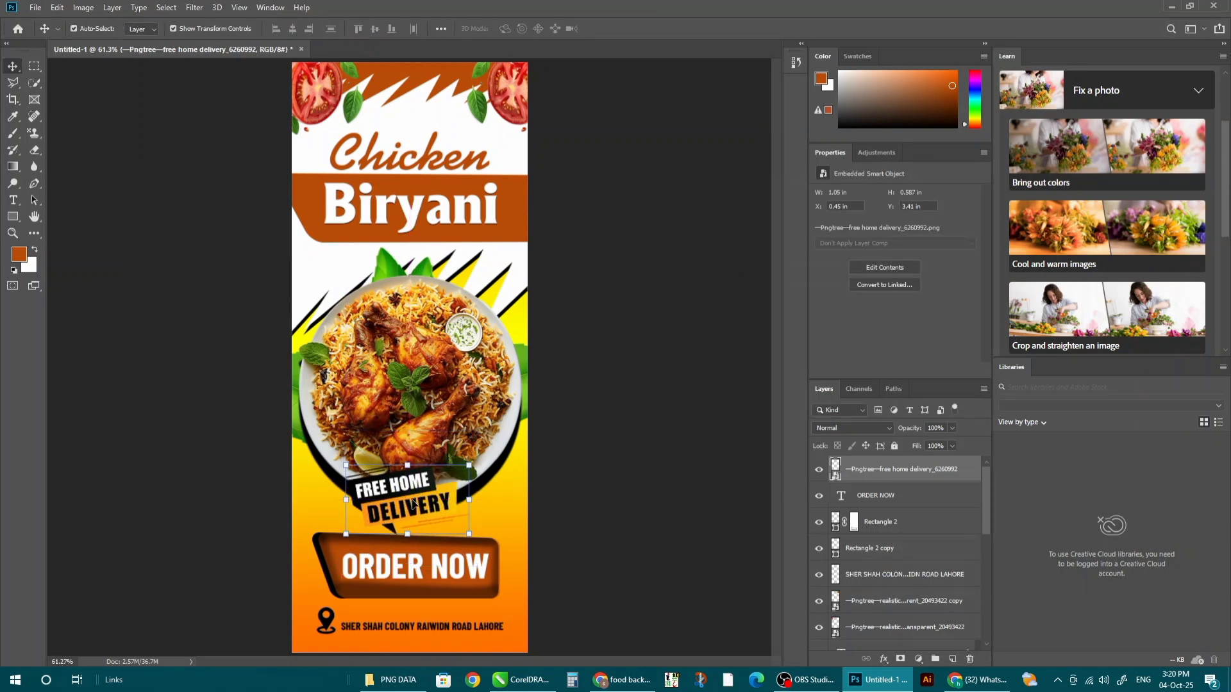
{"action": "left_click", "coordinate": [564, 474]}
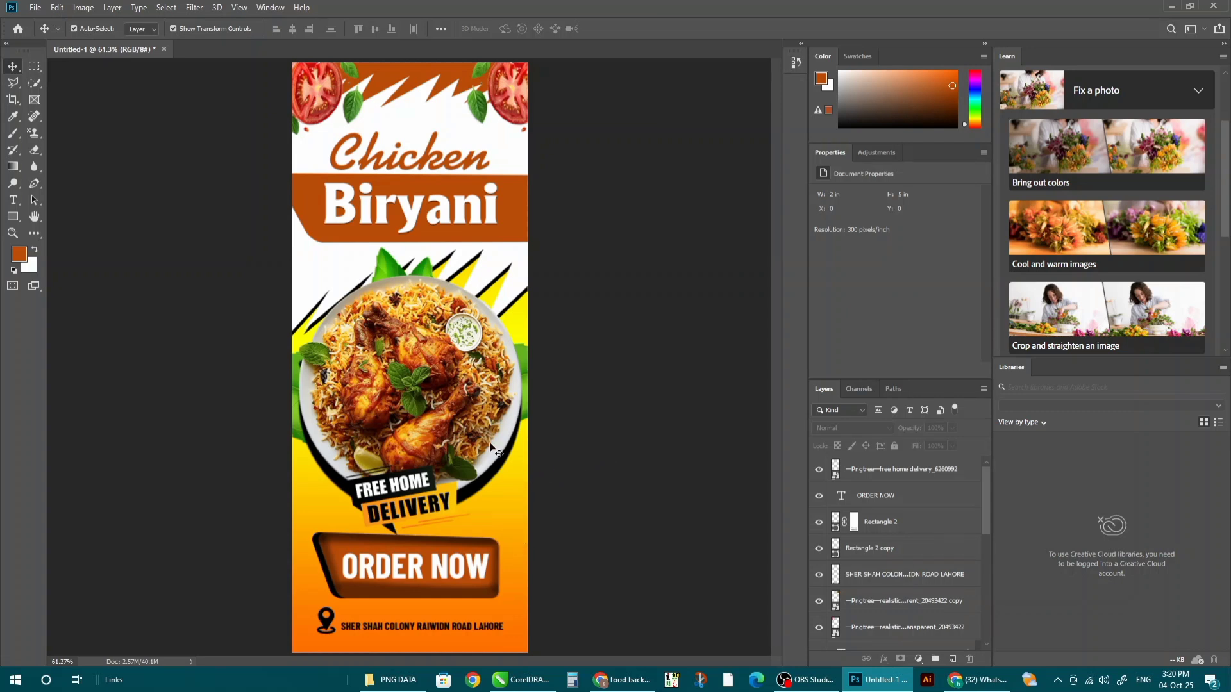
- Scale the plate, leaves and FREE HOME DELIVERY badge together to 94.23% and nudge them slightly up
{"action": "scroll", "coordinate": [526, 351], "scroll_direction": "down", "scroll_amount": 2}
{"action": "left_click_drag", "start_coordinate": [560, 345], "coordinate": [426, 399]}
{"action": "left_click", "coordinate": [557, 404]}
{"action": "left_click_drag", "start_coordinate": [557, 406], "coordinate": [401, 423]}
{"action": "left_click_drag", "start_coordinate": [533, 280], "coordinate": [520, 284]}
{"action": "key", "text": "Up"}
{"action": "key", "text": "Up"}
{"action": "key", "text": "Up"}
{"action": "key", "text": "Up"}
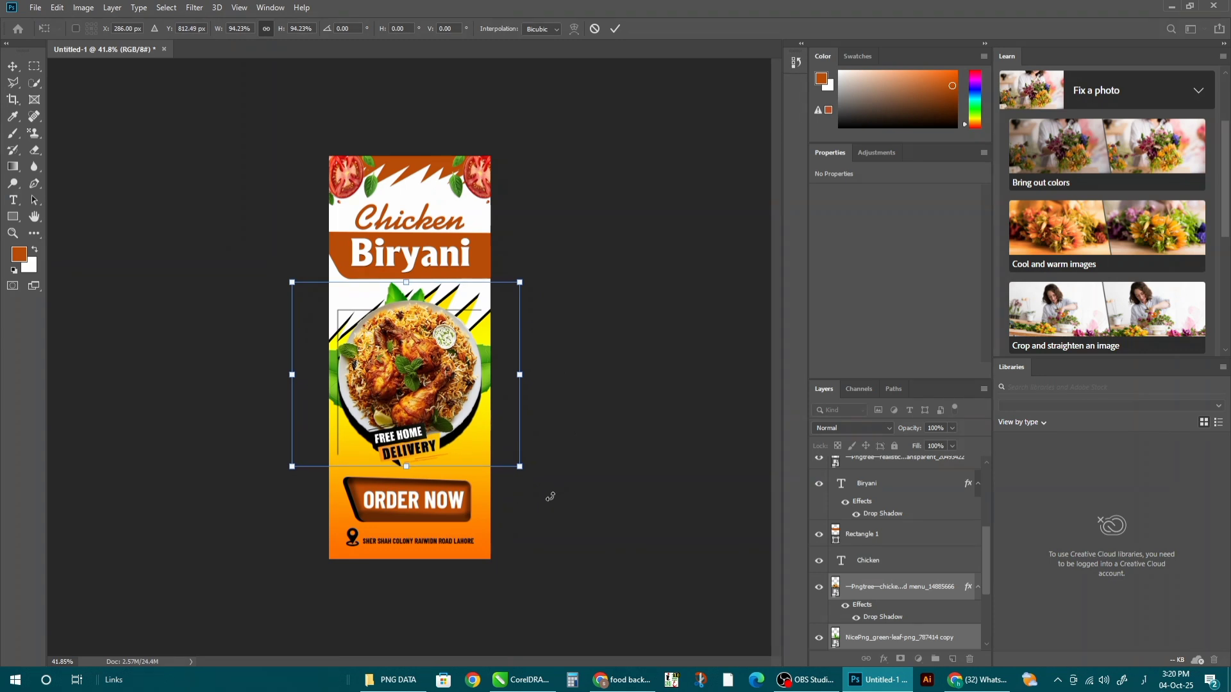
{"action": "key", "text": "Return"}
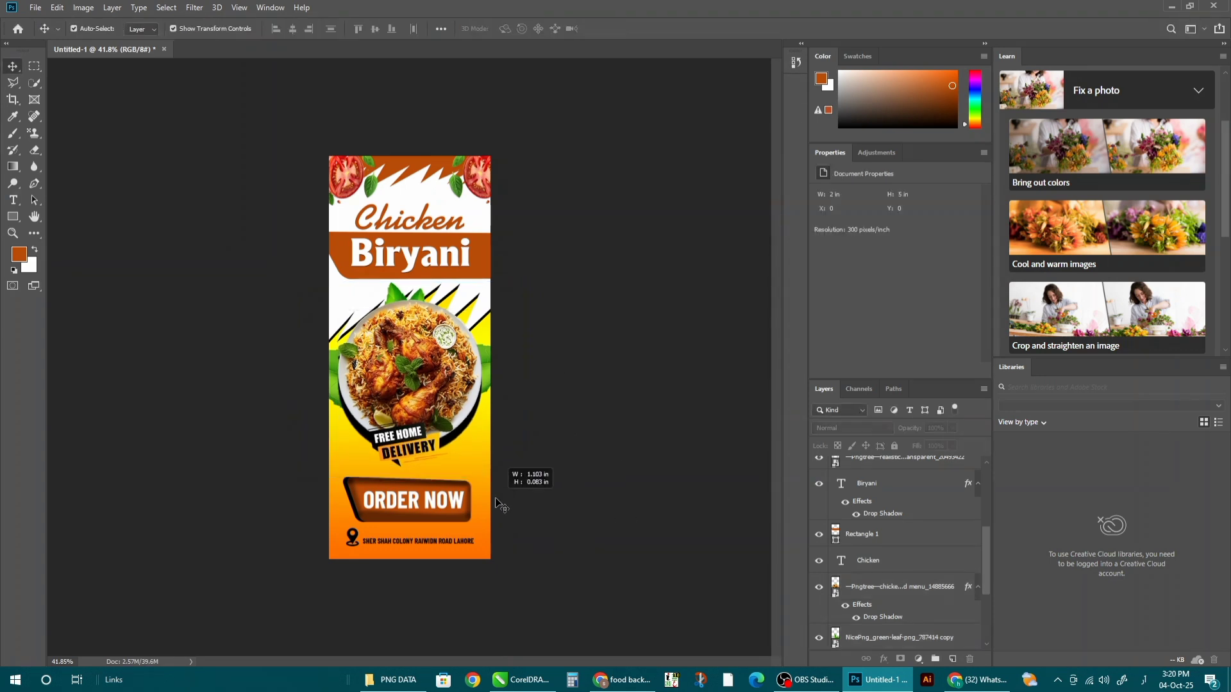
- Nudge the ORDER NOW text and its two slanted shapes slightly up, away from the address line
{"action": "key", "text": "shift+Up"}
{"action": "key", "text": "shift+Up"}
{"action": "key", "text": "Up"}
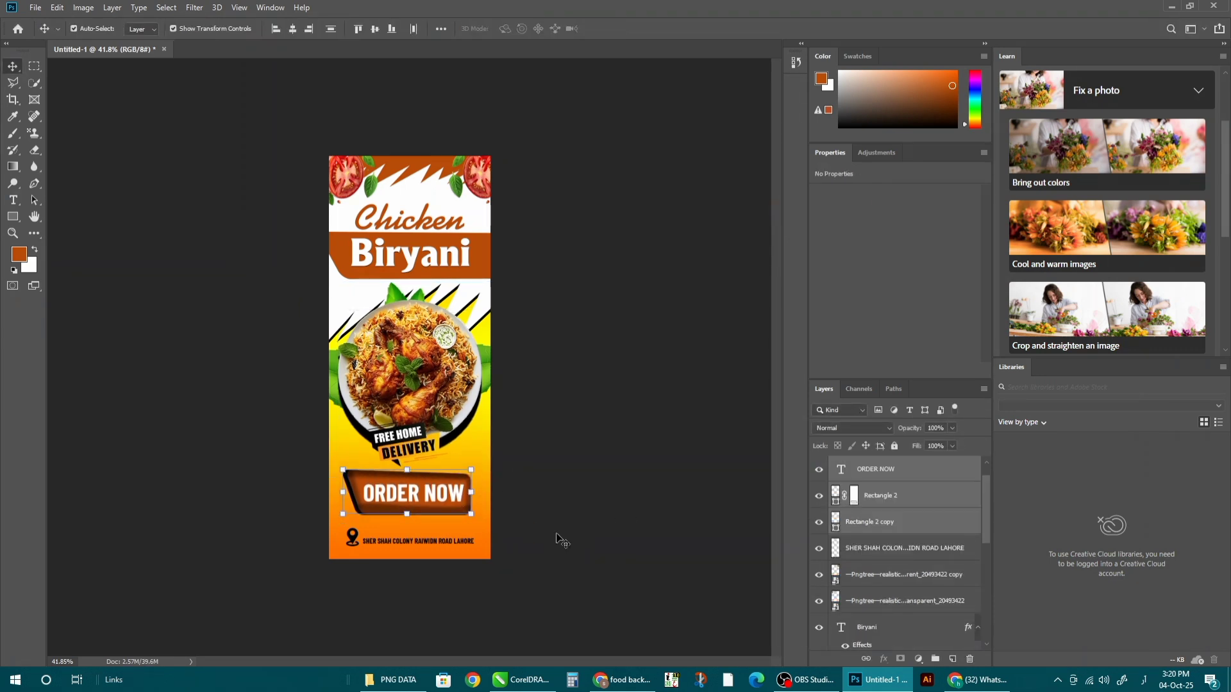
{"action": "key", "text": "Up"}
{"action": "key", "text": "Down"}
{"action": "key", "text": "Down"}
{"action": "key", "text": "Down"}
{"action": "key", "text": "Down"}
{"action": "key", "text": "Down"}
{"action": "left_click", "coordinate": [527, 538]}
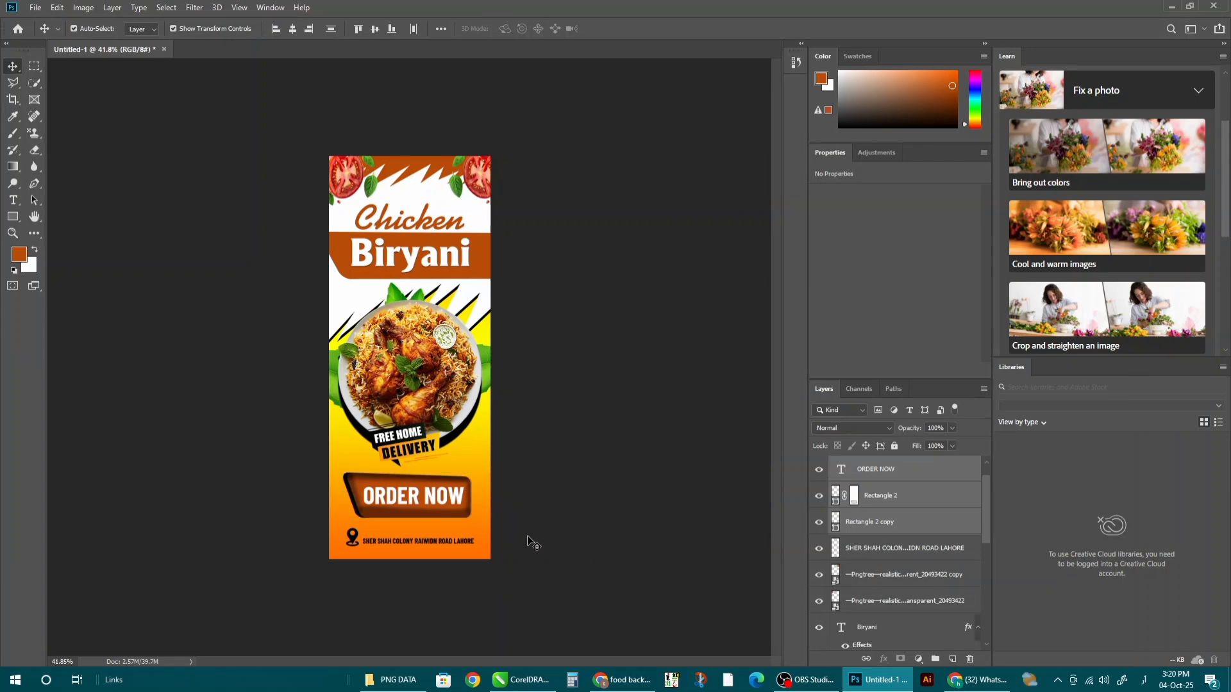
- Outline a jagged zigzag selection along the banner's bottom edge with the Polygonal Lasso, closing it below the canvas
{"action": "scroll", "coordinate": [446, 548], "scroll_direction": "up", "scroll_amount": 2}
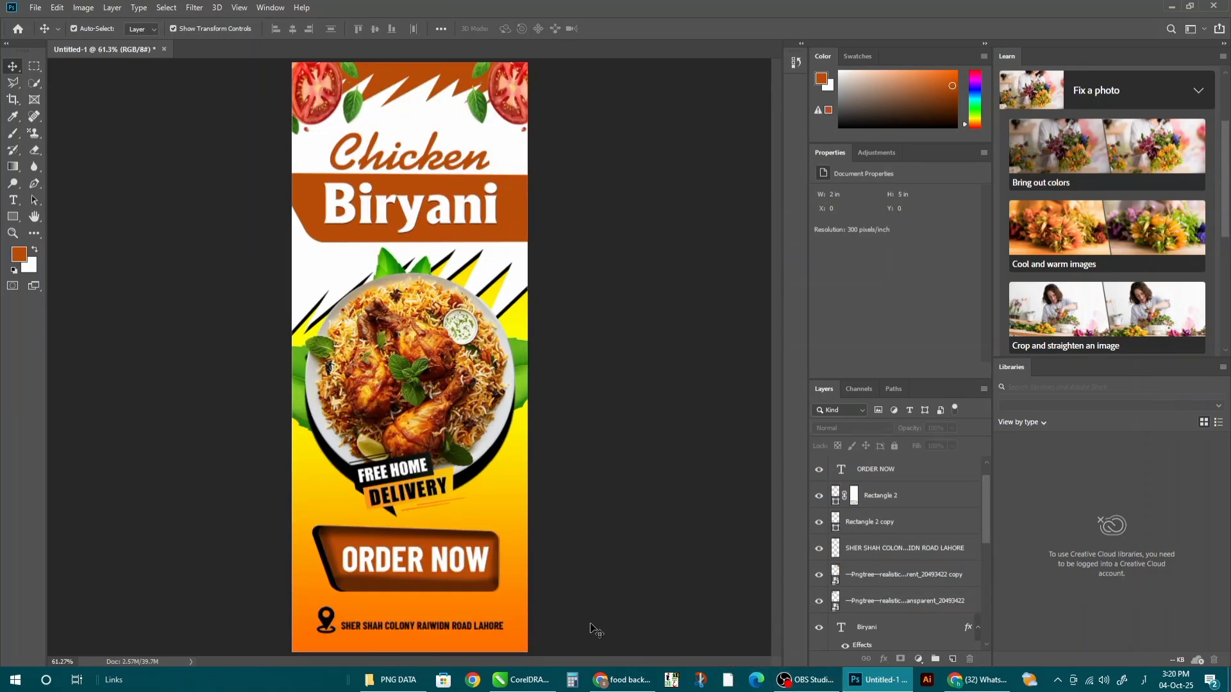
{"action": "scroll", "coordinate": [580, 591], "scroll_direction": "down", "scroll_amount": 2}
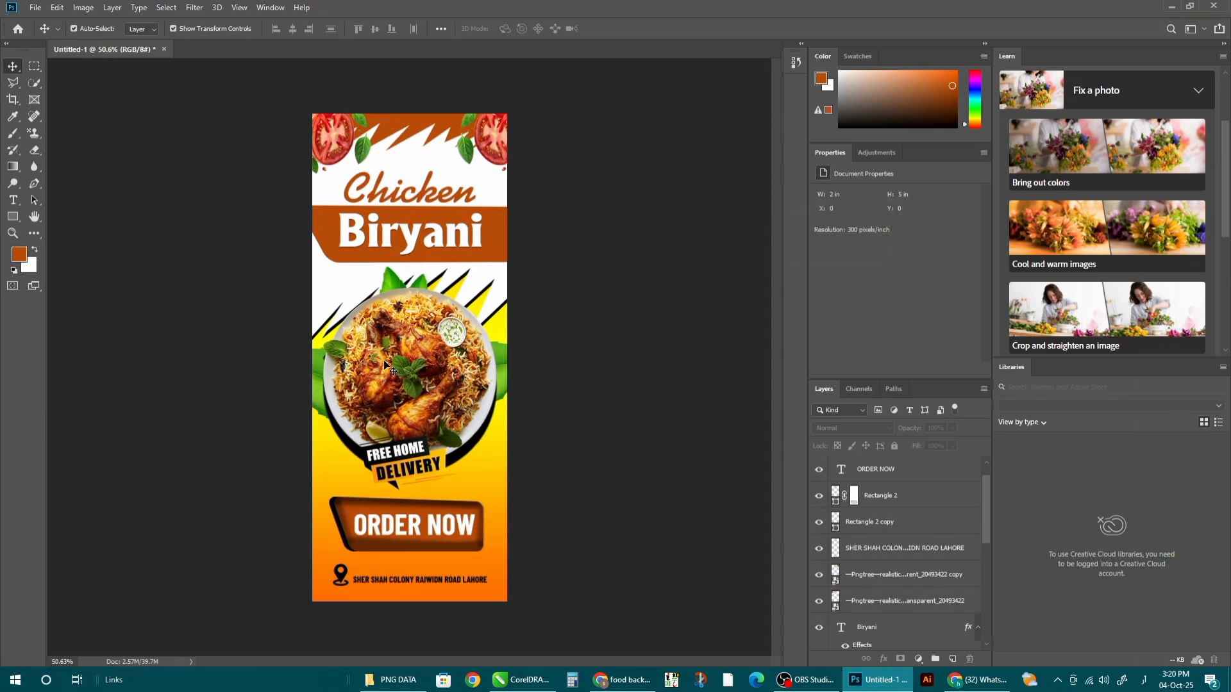
{"action": "left_click", "coordinate": [13, 82]}
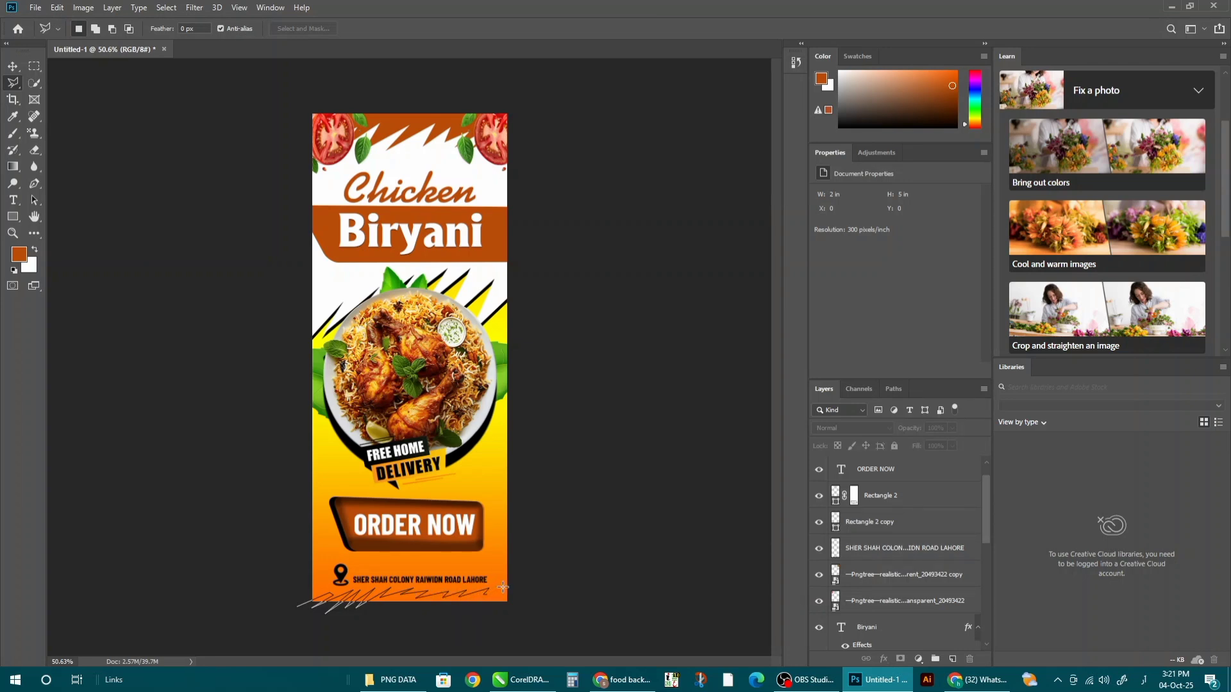
{"action": "left_click", "coordinate": [486, 629]}
{"action": "left_click", "coordinate": [238, 637]}
{"action": "left_click", "coordinate": [297, 607]}
- Set the foreground colour to white and add a new layer above the free home delivery badge
{"action": "left_click", "coordinate": [19, 254]}
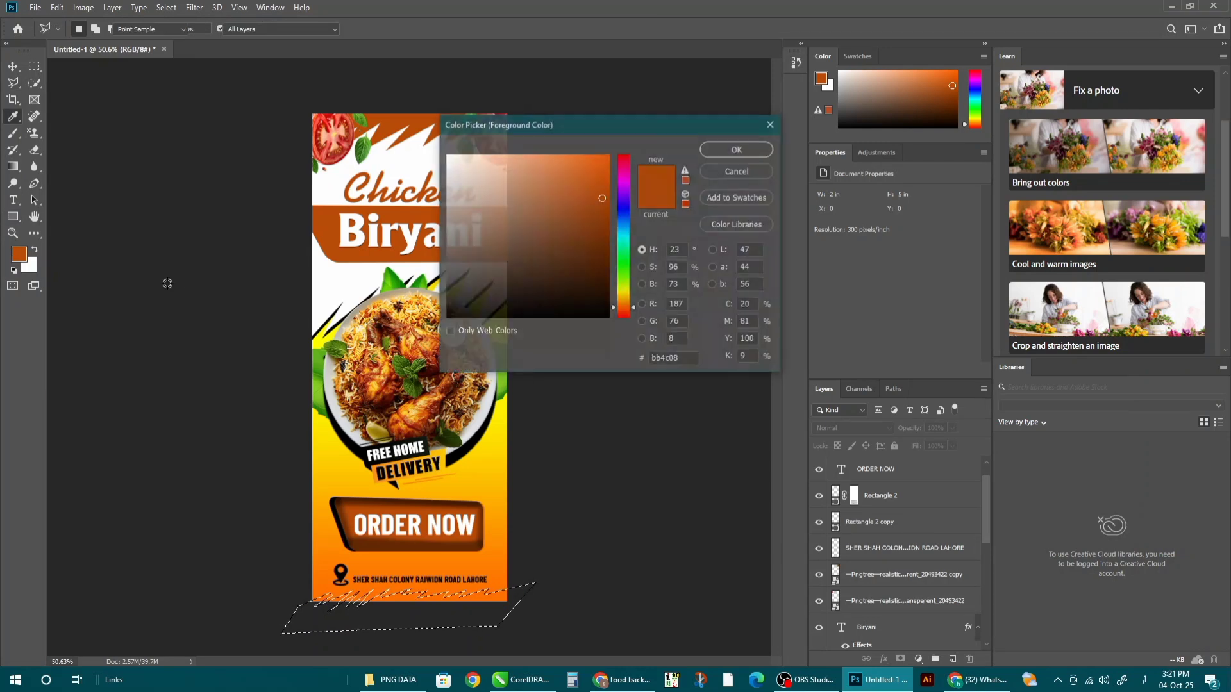
{"action": "left_click", "coordinate": [447, 155]}
{"action": "left_click", "coordinate": [736, 149]}
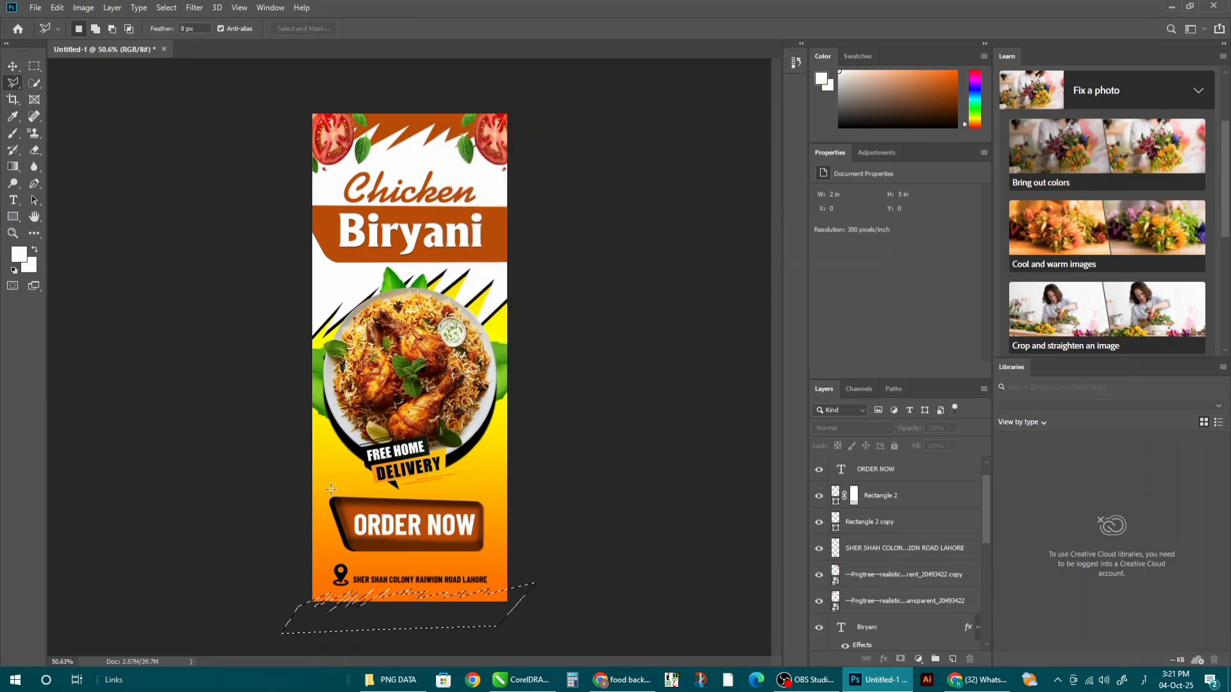
{"action": "key", "text": "b"}
{"action": "scroll", "coordinate": [900, 521], "scroll_direction": "up", "scroll_amount": 1}
{"action": "left_click", "coordinate": [892, 468]}
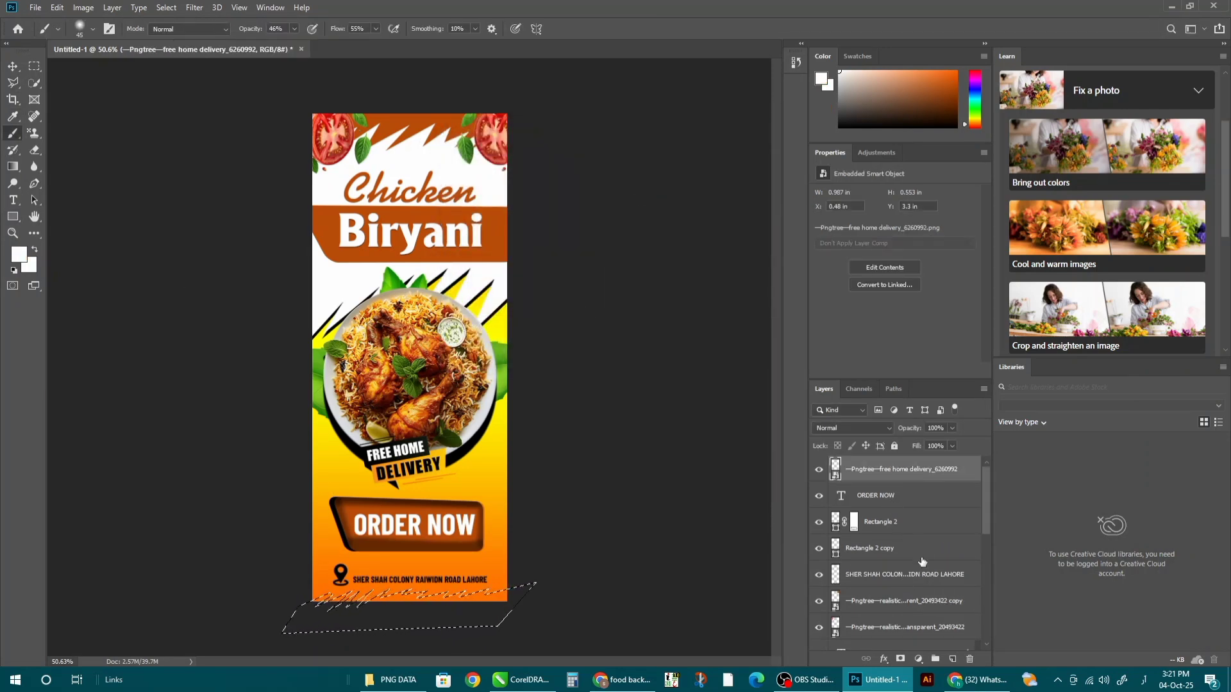
{"action": "left_click", "coordinate": [951, 658]}
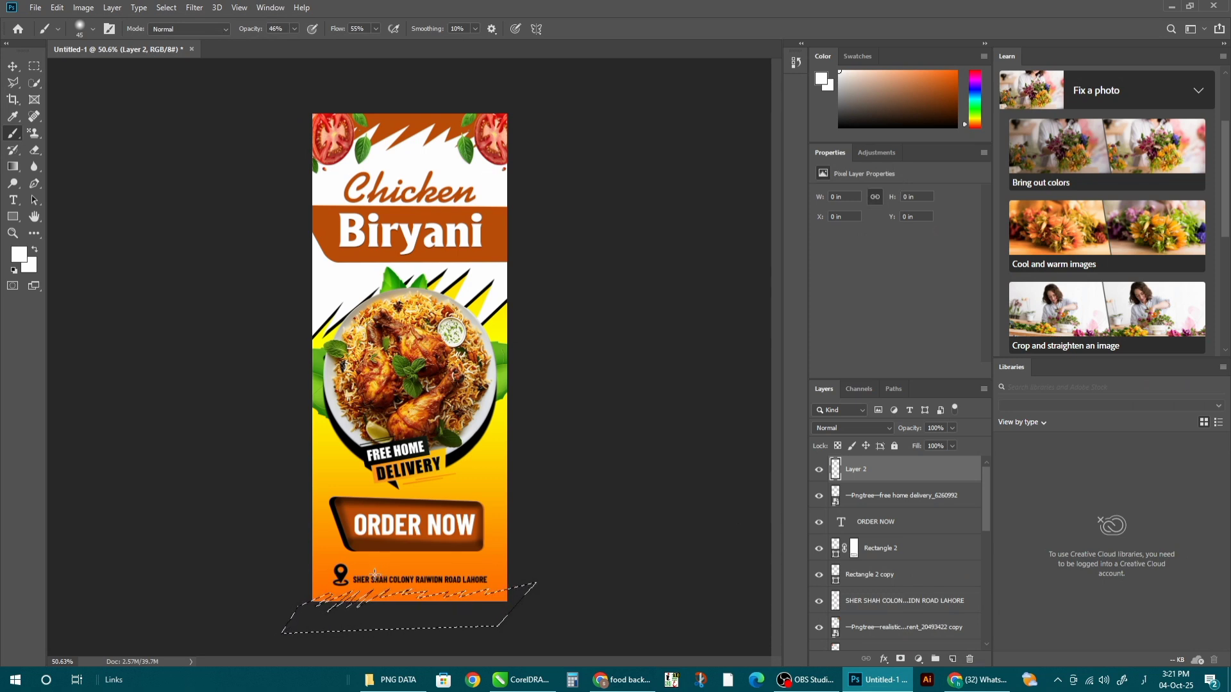
- Paint the jagged selection solid white with the brush at 100% opacity and 100% flow, and deselect it
{"action": "mouse_move", "coordinate": [399, 605]}
{"action": "left_mouse_down"}
{"action": "mouse_move", "coordinate": [327, 601]}
{"action": "mouse_move", "coordinate": [485, 599]}
{"action": "left_mouse_up"}
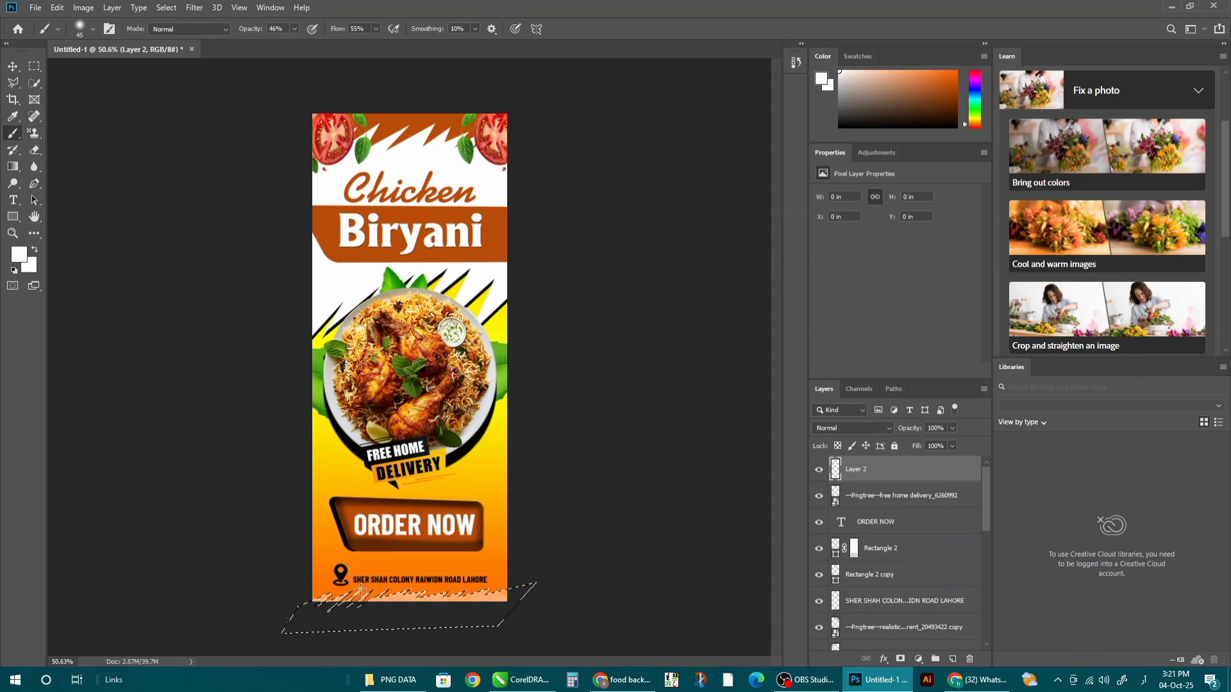
{"action": "left_click", "coordinate": [294, 29]}
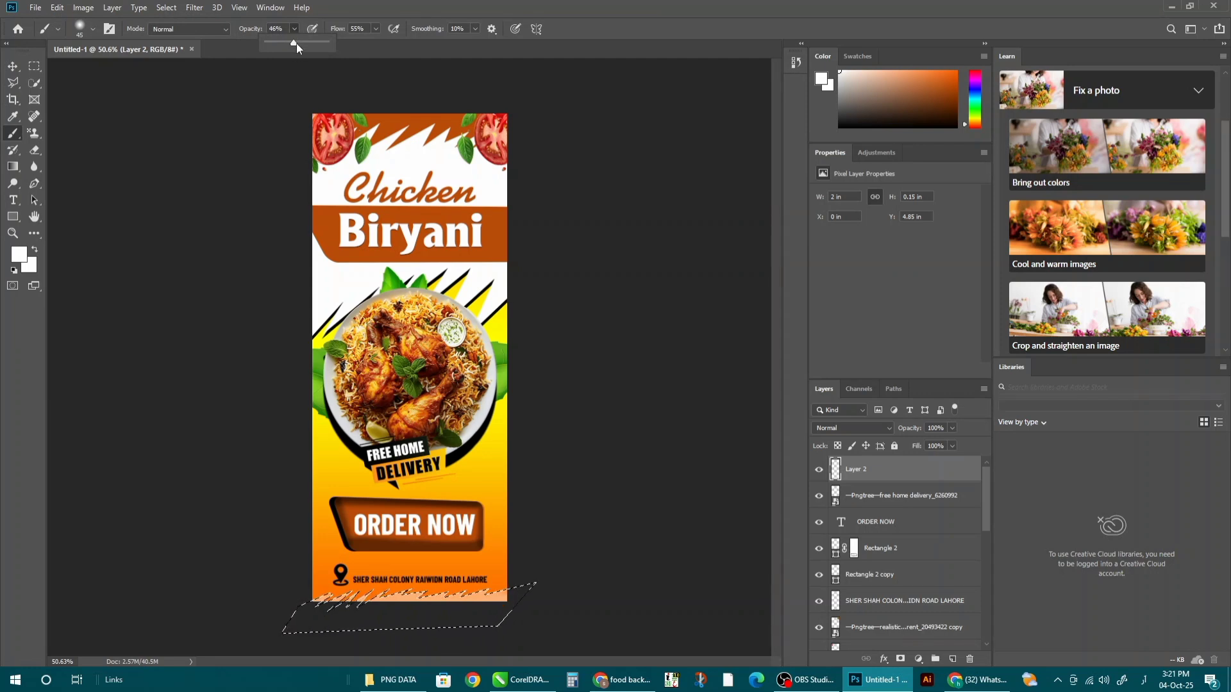
{"action": "left_click", "coordinate": [377, 30]}
{"action": "left_click_drag", "start_coordinate": [375, 41], "coordinate": [585, 99]}
{"action": "mouse_move", "coordinate": [496, 601]}
{"action": "left_mouse_down"}
{"action": "mouse_move", "coordinate": [209, 628]}
{"action": "mouse_move", "coordinate": [360, 593]}
{"action": "left_mouse_up"}
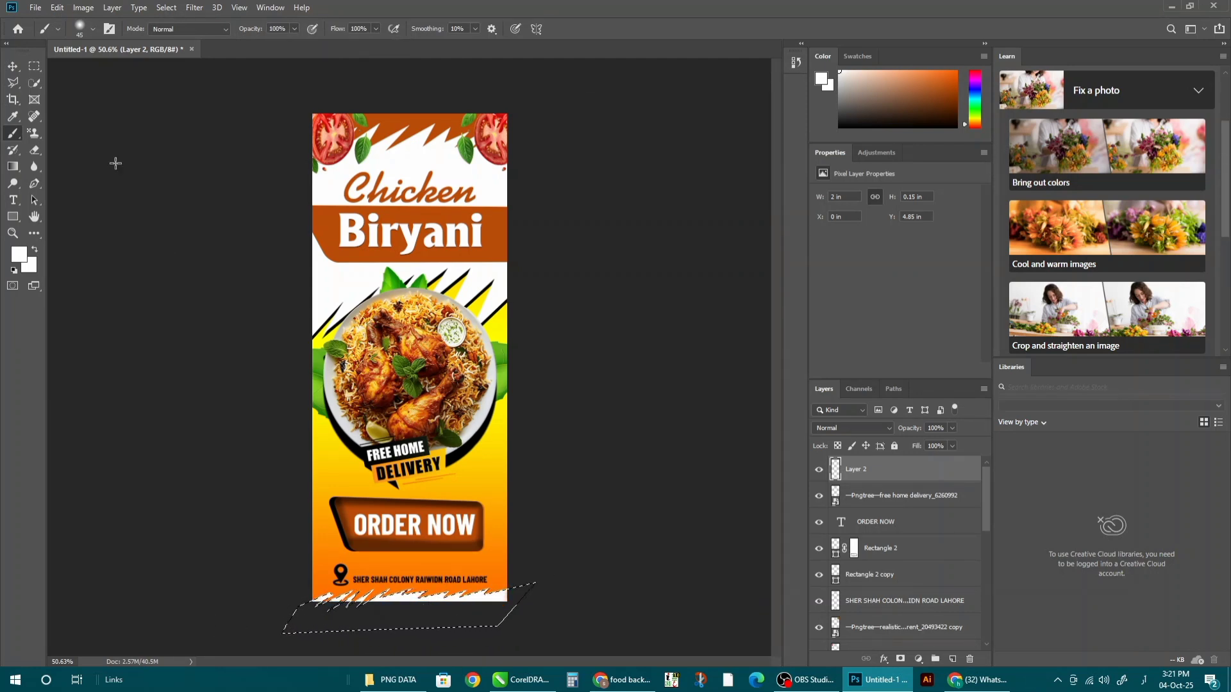
{"action": "key", "text": "v"}
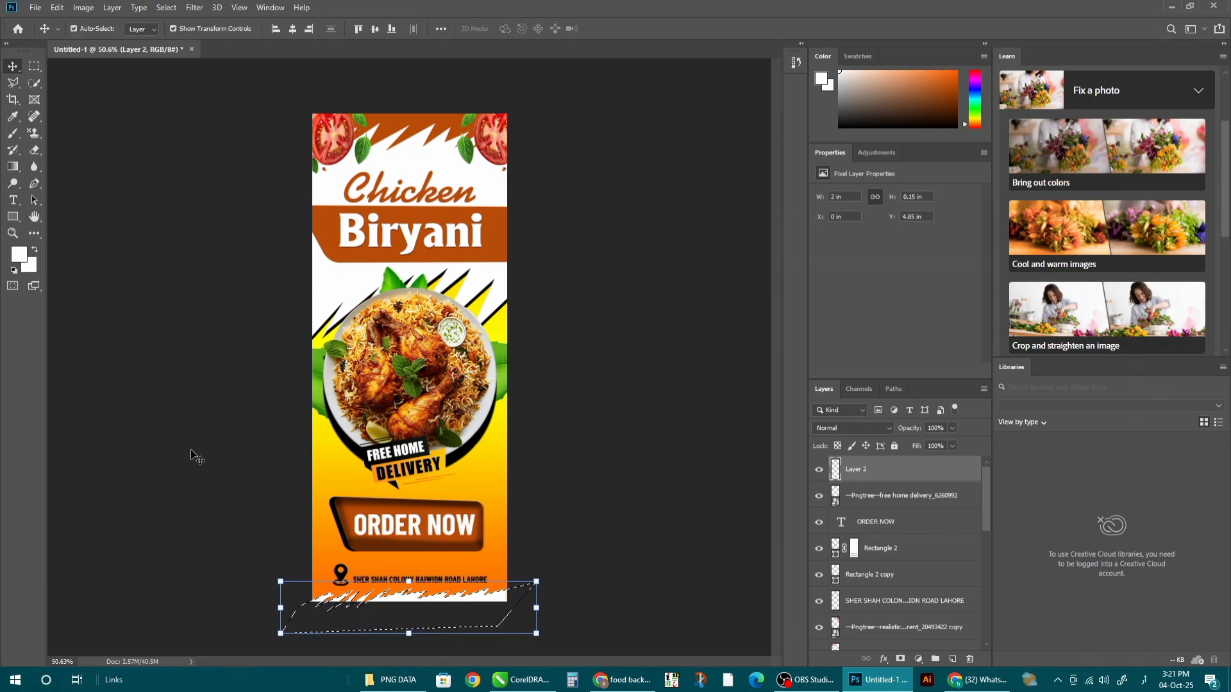
{"action": "left_click", "coordinate": [166, 7]}
{"action": "left_click", "coordinate": [180, 33]}
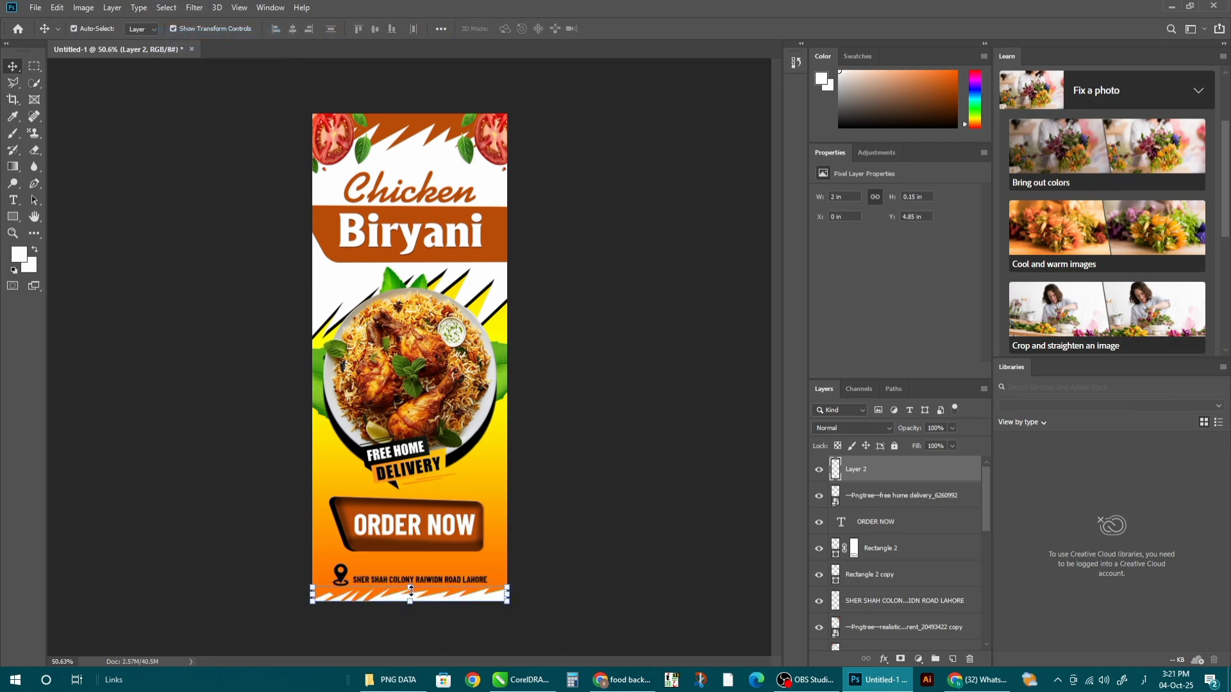
- Stretch the white jagged strip upward to 109.09% of its height
{"action": "left_click_drag", "start_coordinate": [409, 586], "coordinate": [408, 585]}
{"action": "scroll", "coordinate": [384, 629], "scroll_direction": "up", "scroll_amount": 5}
{"action": "scroll", "coordinate": [463, 484], "scroll_direction": "down", "scroll_amount": 4}
{"action": "scroll", "coordinate": [399, 609], "scroll_direction": "up", "scroll_amount": 1}
{"action": "scroll", "coordinate": [444, 510], "scroll_direction": "down", "scroll_amount": 3}
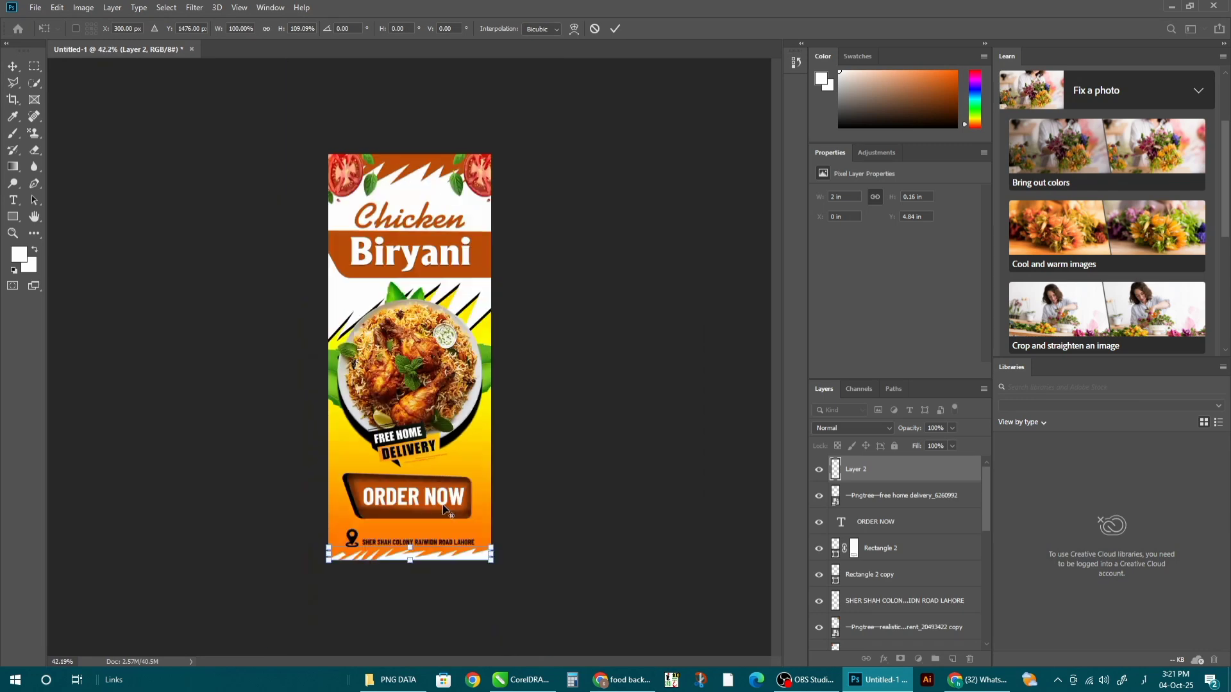
{"action": "key", "text": "Return"}
- Enlarge the white jagged strip to 196.83% width and 245.83% height, extending it past the banner's left edge
{"action": "key", "text": "z"}
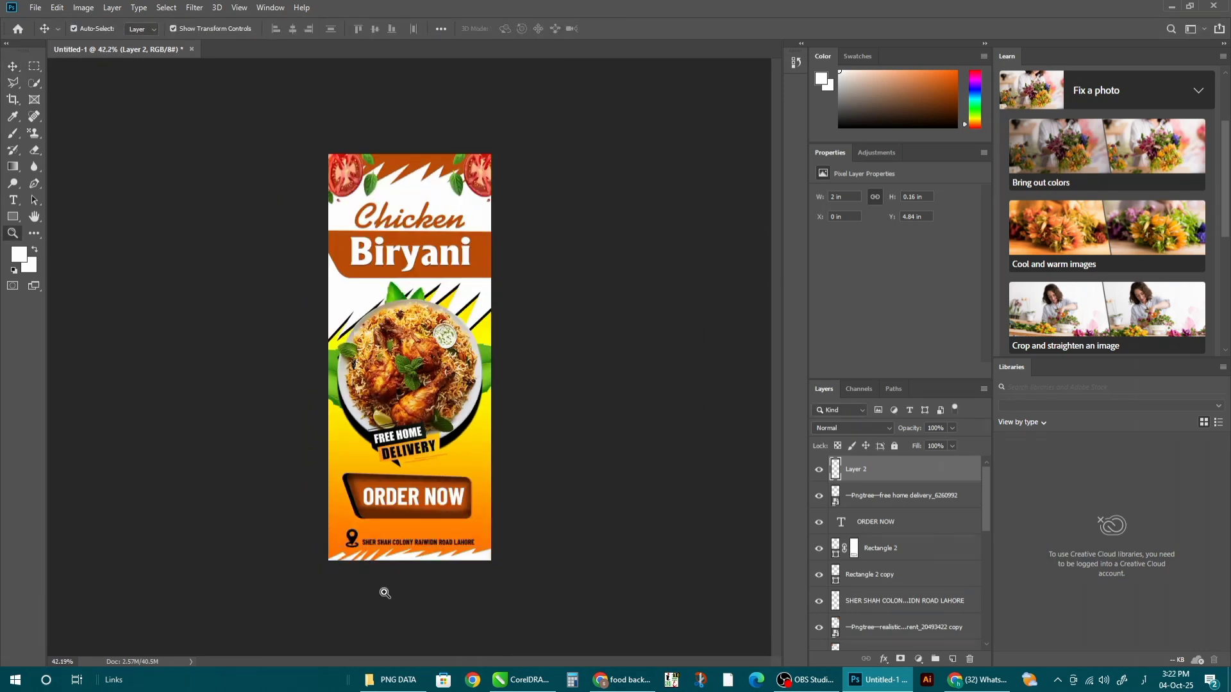
{"action": "left_click", "coordinate": [384, 593]}
{"action": "left_click", "coordinate": [405, 584]}
{"action": "left_click_drag", "start_coordinate": [385, 571], "coordinate": [397, 346]}
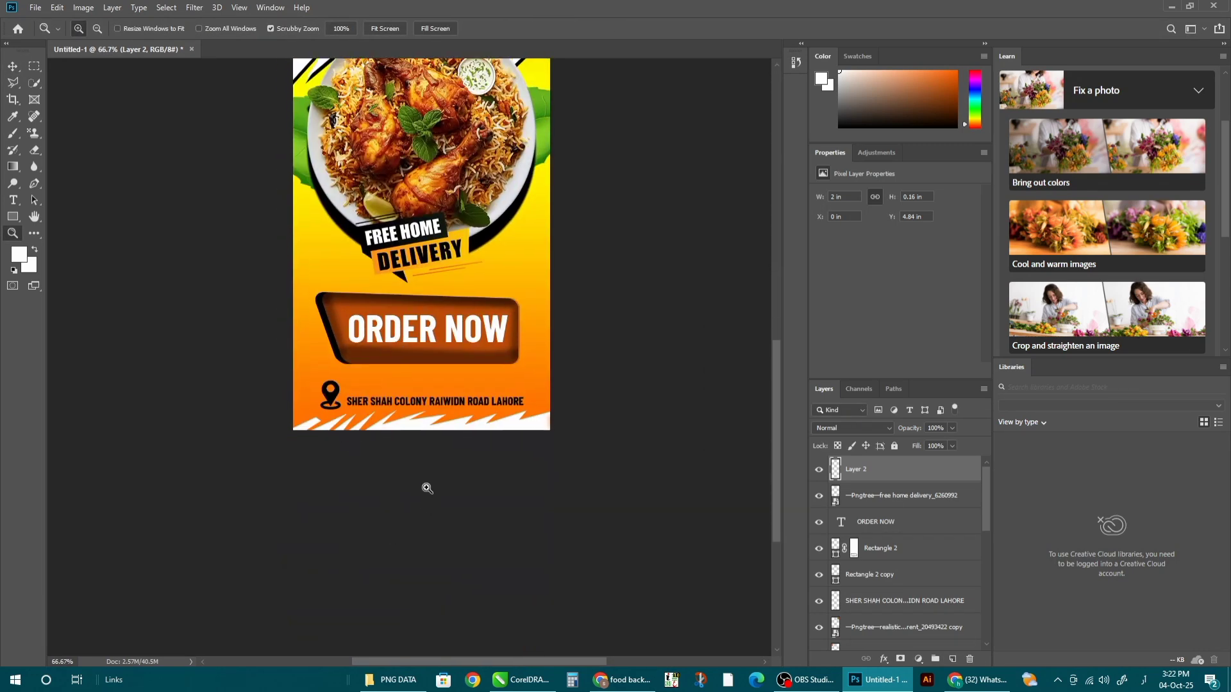
{"action": "left_click_drag", "start_coordinate": [427, 489], "coordinate": [462, 479]}
{"action": "left_click_drag", "start_coordinate": [434, 416], "coordinate": [433, 474]}
{"action": "key", "text": "ctrl+t"}
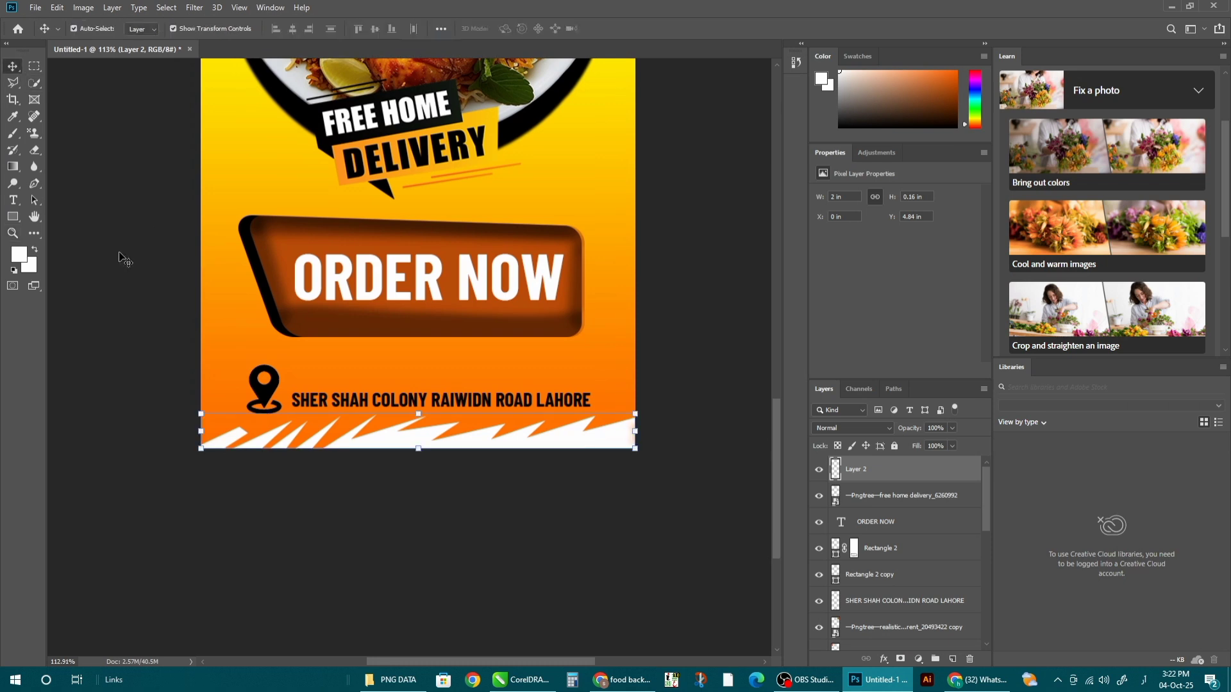
{"action": "left_click_drag", "start_coordinate": [418, 407], "coordinate": [417, 399]}
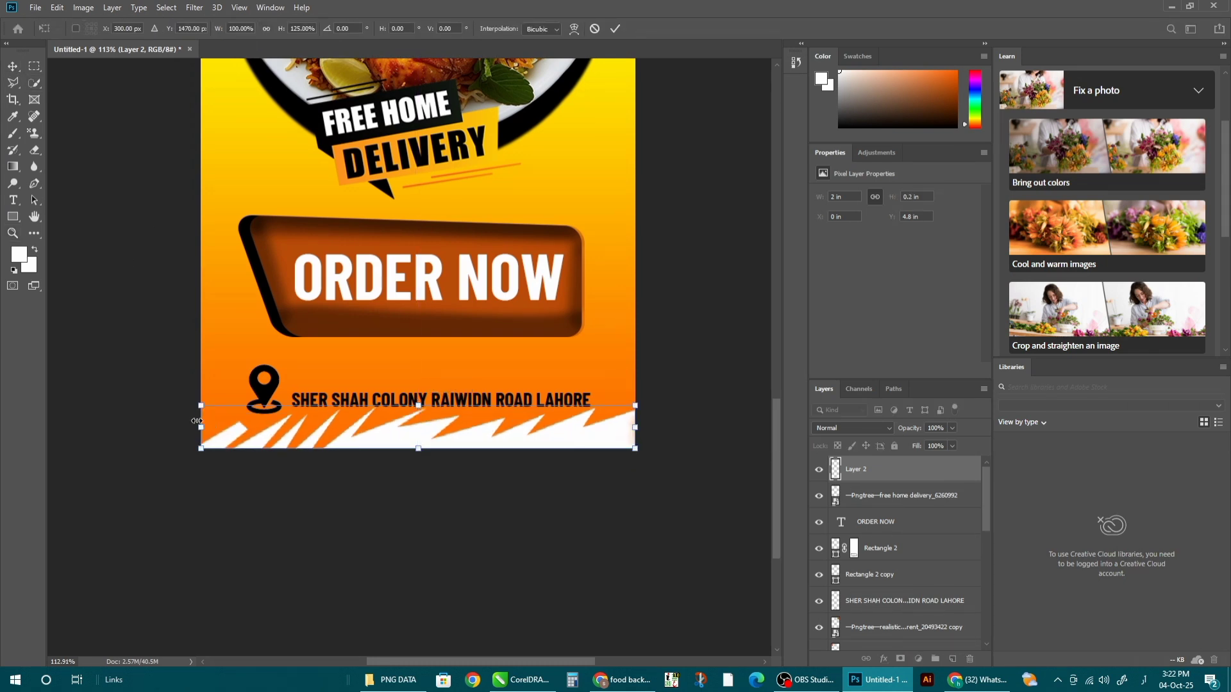
{"action": "left_click_drag", "start_coordinate": [198, 428], "coordinate": [332, 472]}
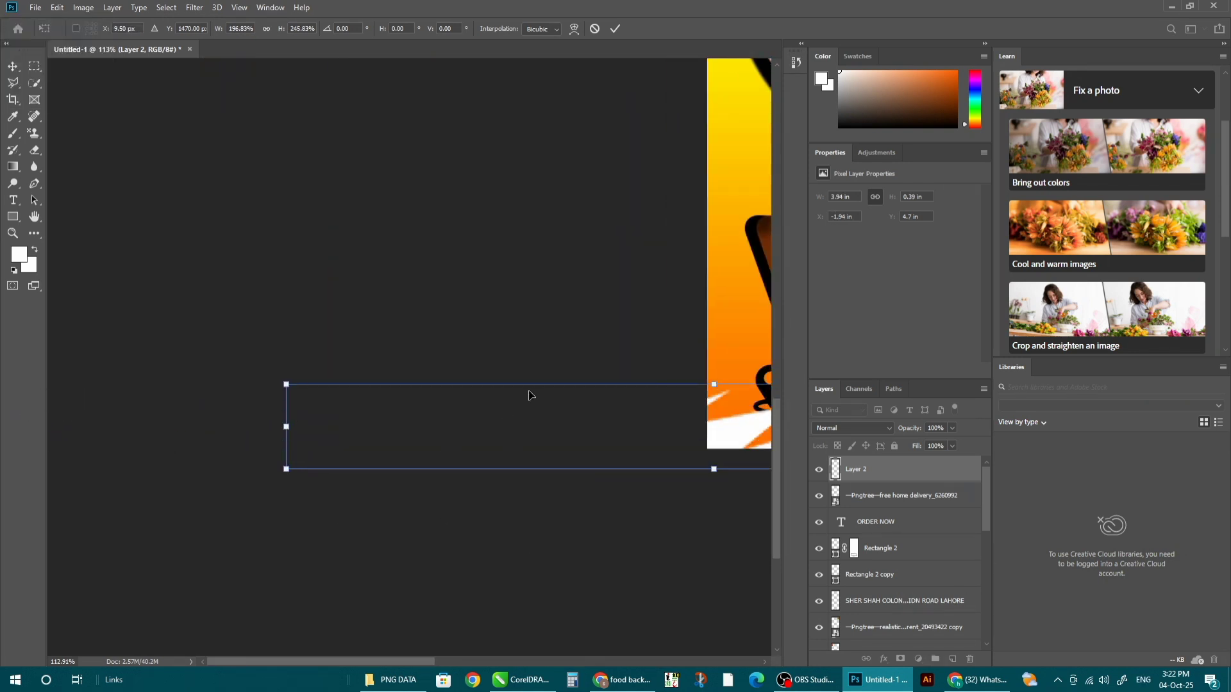
{"action": "left_click_drag", "start_coordinate": [529, 370], "coordinate": [362, 399]}
{"action": "key", "text": "ctrl+z"}
{"action": "key", "text": "Return"}
- Scale the jagged strip proportionally to 111.99% past the banner's right edge and shift it down about 0.056 in
{"action": "left_click", "coordinate": [587, 390]}
{"action": "left_click_drag", "start_coordinate": [584, 374], "coordinate": [266, 409]}
{"action": "left_click_drag", "start_coordinate": [694, 420], "coordinate": [474, 466]}
{"action": "left_click", "coordinate": [575, 537]}
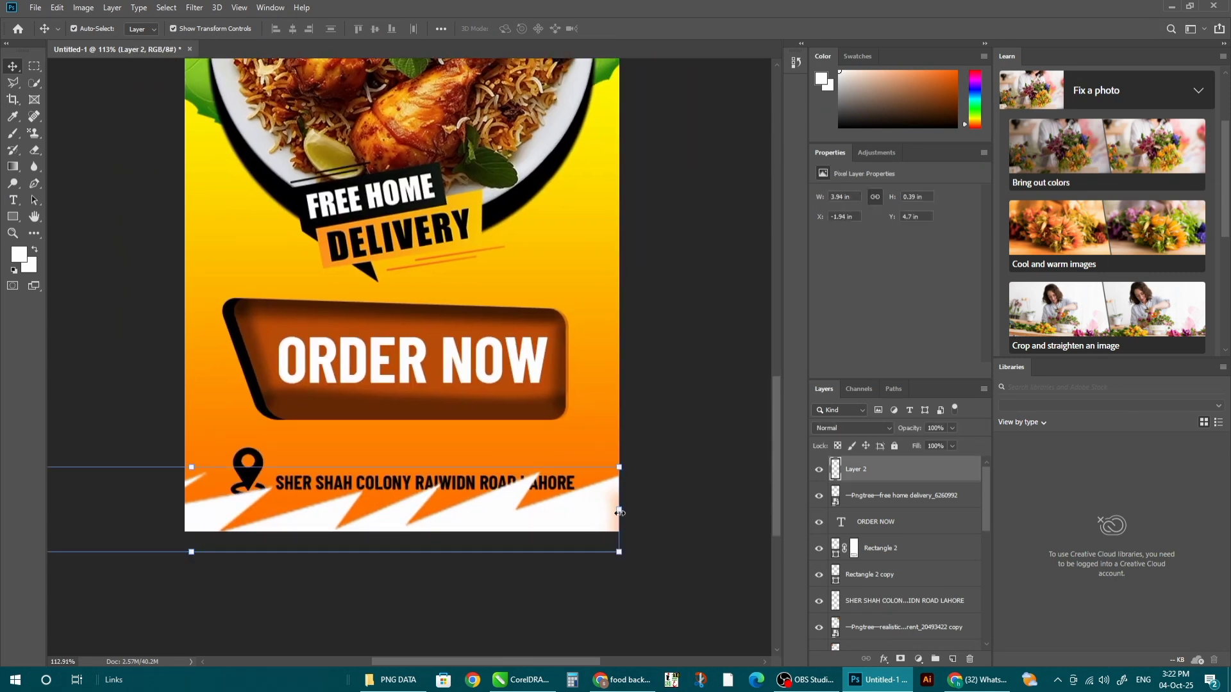
{"action": "left_click_drag", "start_coordinate": [619, 513], "coordinate": [721, 509]}
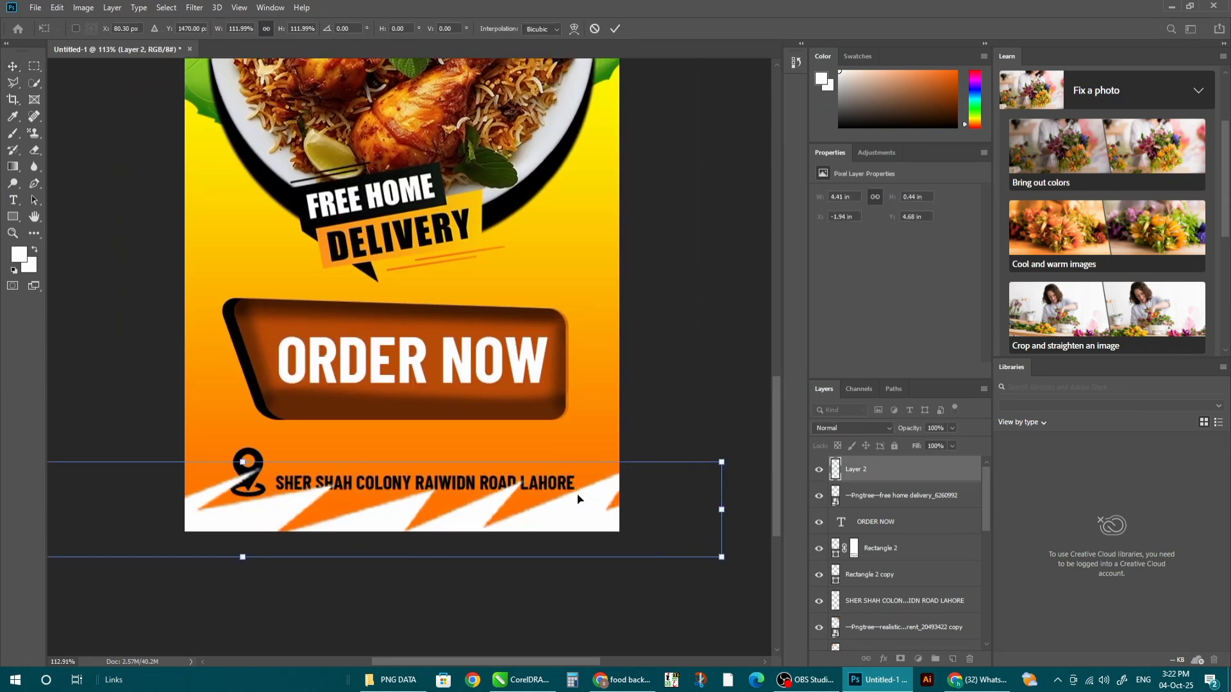
{"action": "left_click_drag", "start_coordinate": [578, 499], "coordinate": [557, 535]}
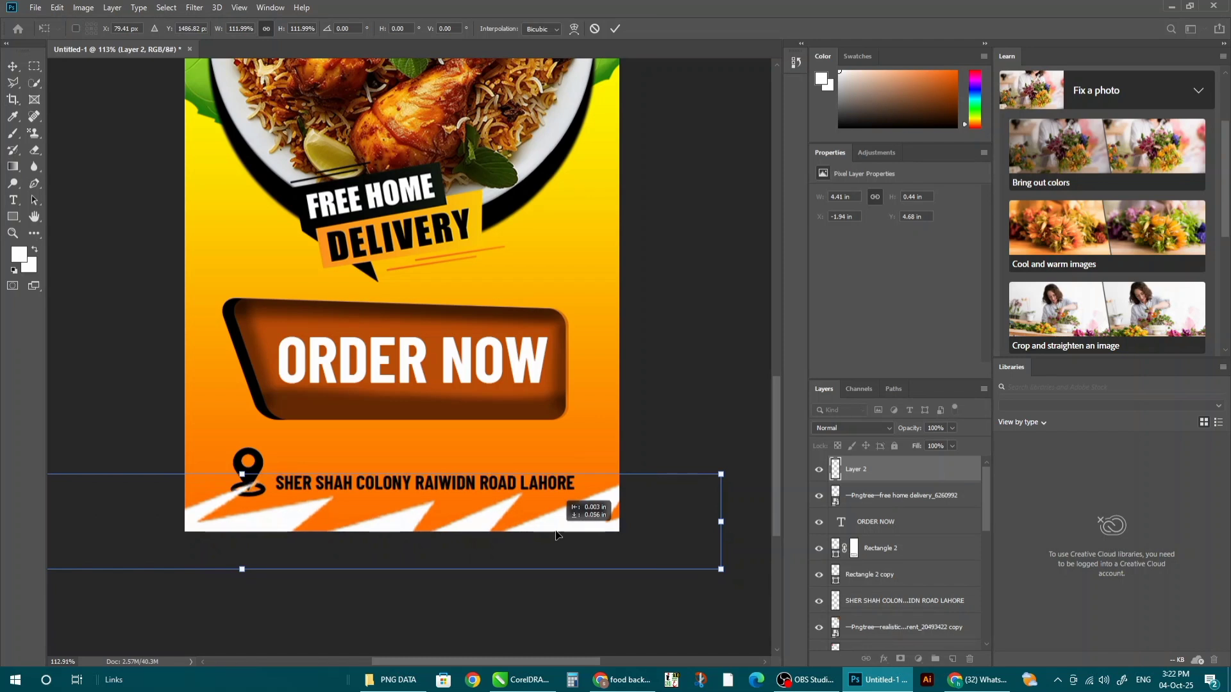
- Flatten the jagged strip to 77.12% height and distort its upper right corner slightly downward
{"action": "left_click_drag", "start_coordinate": [246, 570], "coordinate": [242, 539]}
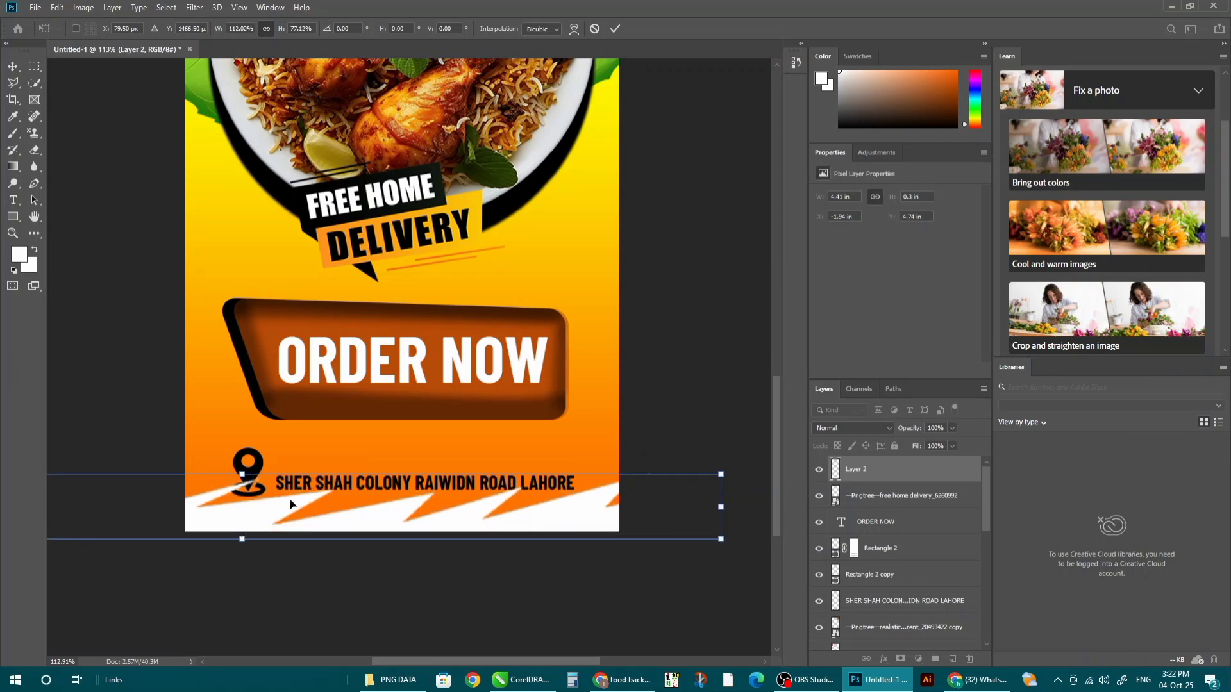
{"action": "left_click_drag", "start_coordinate": [720, 475], "coordinate": [719, 490]}
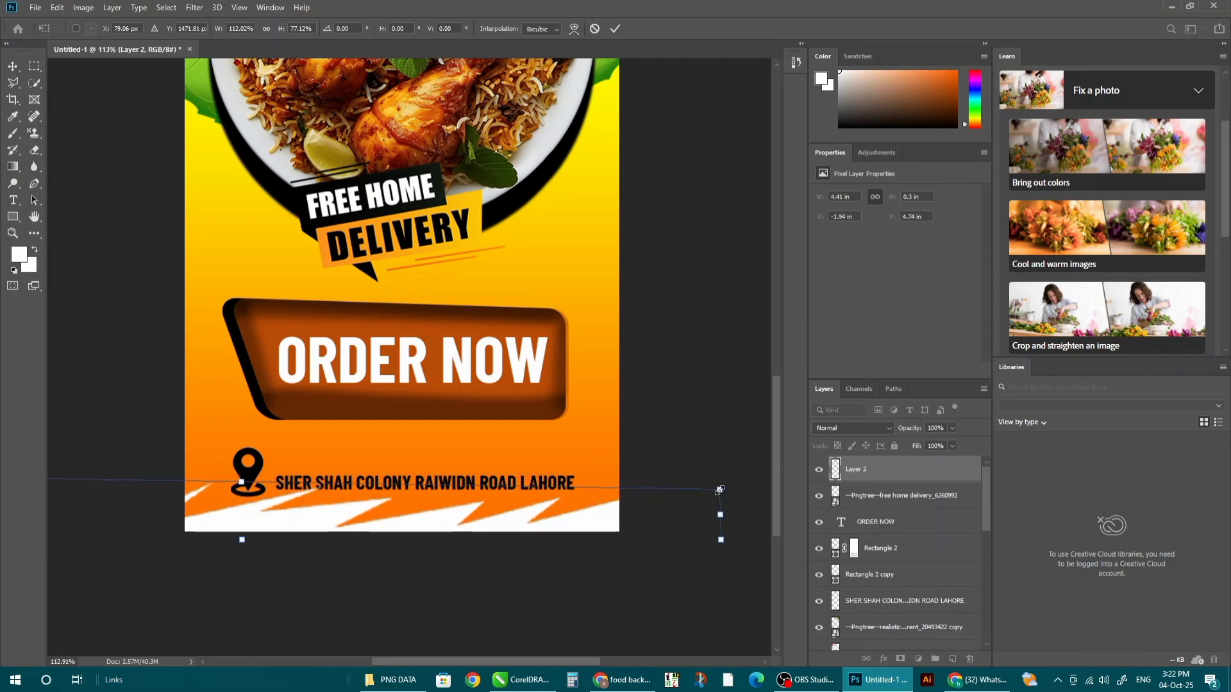
{"action": "key", "text": "Return"}
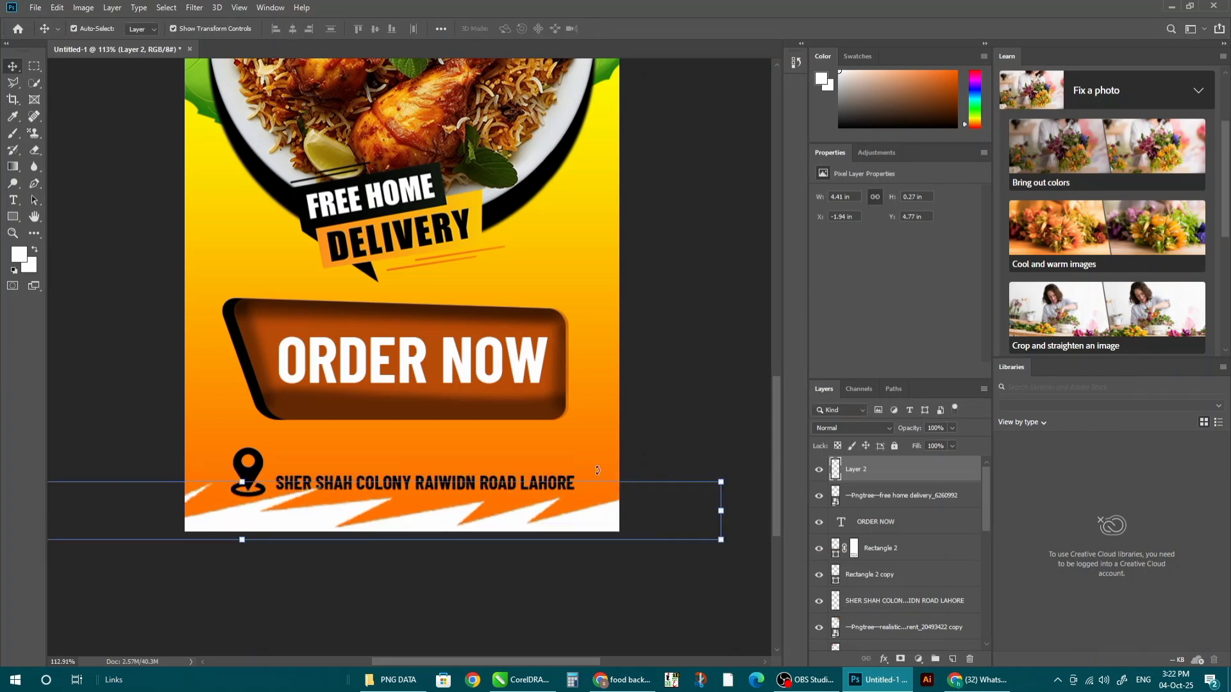
- Nudge the location pin and address line up to about Y 4.57 in, clear of the white jagged strip
{"action": "left_click", "coordinate": [653, 447]}
{"action": "left_click", "coordinate": [357, 498]}
{"action": "key", "text": "Up"}
{"action": "key", "text": "Up"}
{"action": "key", "text": "Up"}
{"action": "key", "text": "Up"}
{"action": "key", "text": "Up"}
{"action": "key", "text": "Up"}
{"action": "key", "text": "Up"}
{"action": "key", "text": "Up"}
{"action": "key", "text": "Up"}
{"action": "key", "text": "Up"}
{"action": "key", "text": "Up"}
{"action": "key", "text": "Up"}
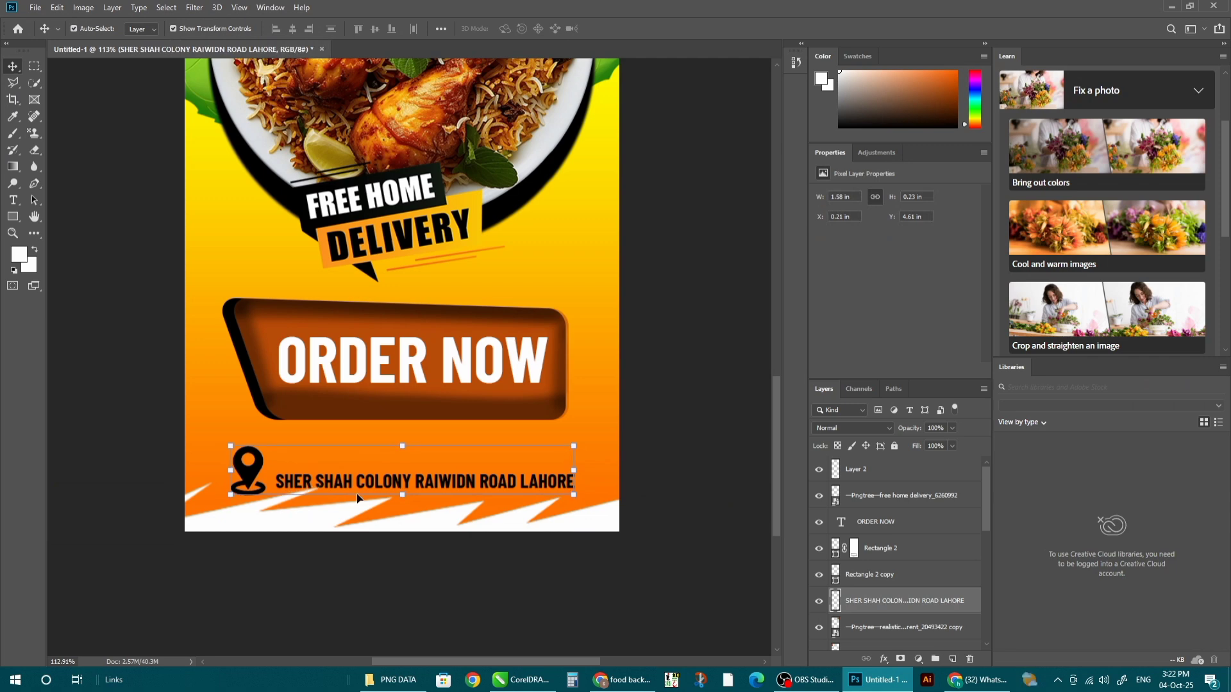
{"action": "key", "text": "Down"}
{"action": "key", "text": "Down"}
{"action": "key", "text": "Down"}
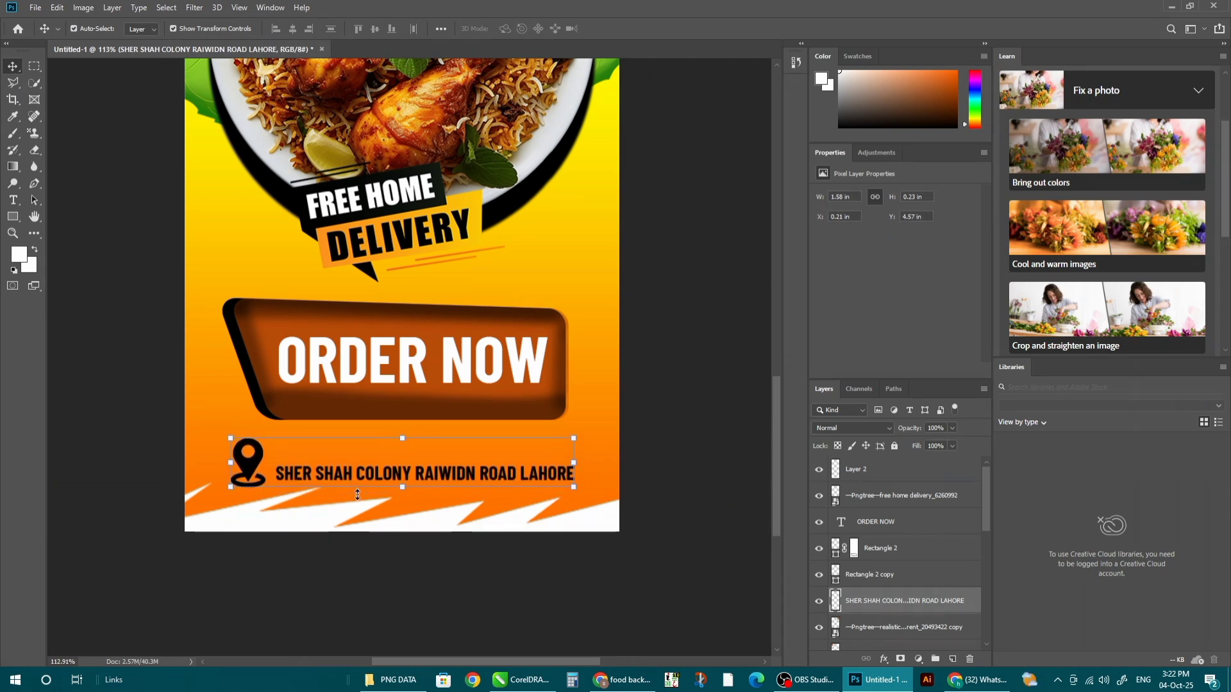
{"action": "key", "text": "Up"}
{"action": "key", "text": "Up"}
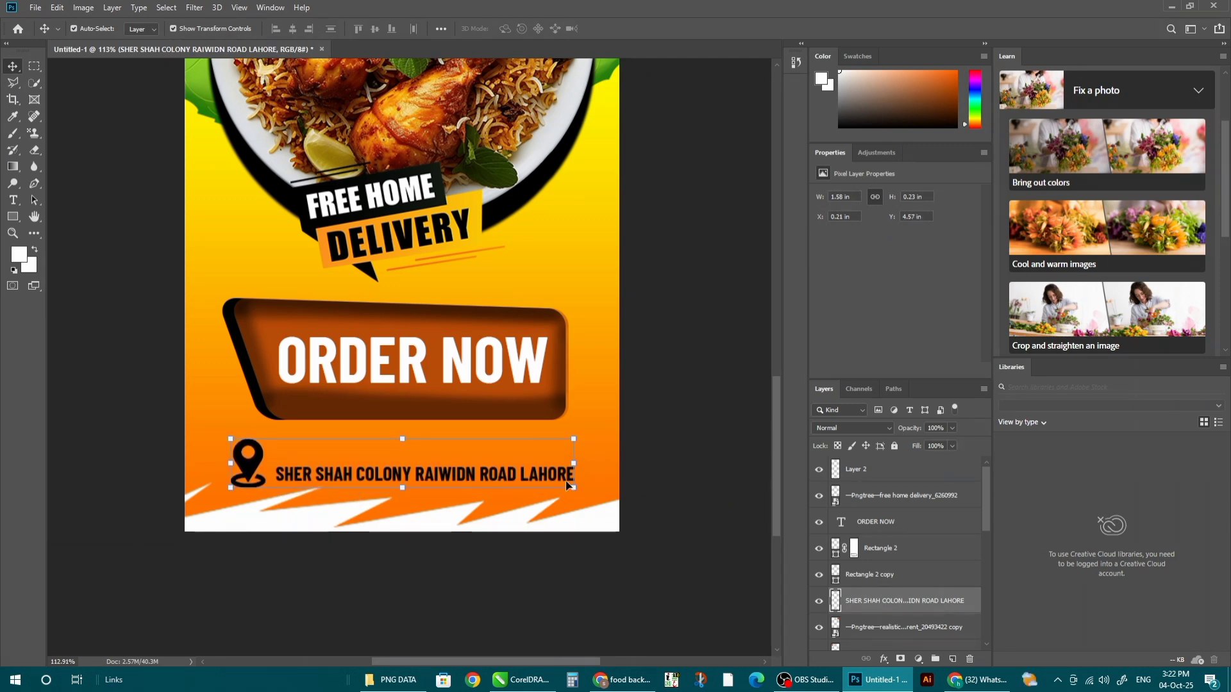
- Fit the whole banner in view and preview the finished design in full screen
{"action": "left_click", "coordinate": [694, 395]}
{"action": "scroll", "coordinate": [693, 395], "scroll_direction": "up", "scroll_amount": 1}
{"action": "key", "text": "ctrl+0"}
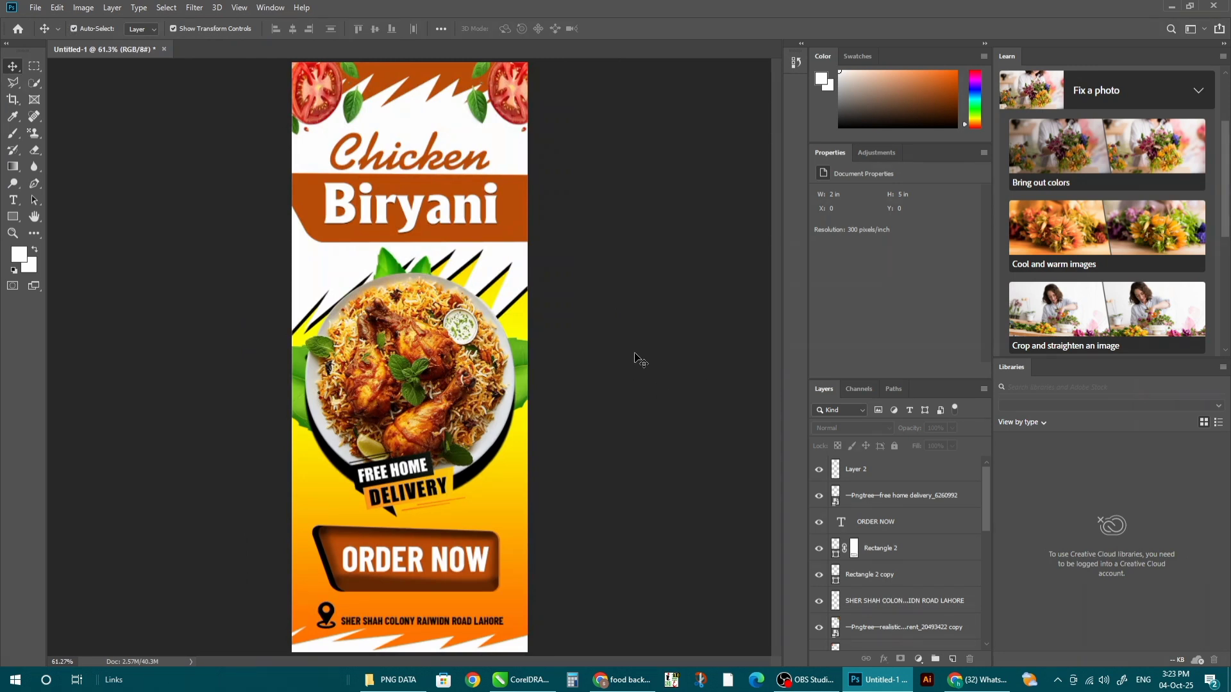
{"action": "key", "text": "f"}
{"action": "key", "text": "f"}
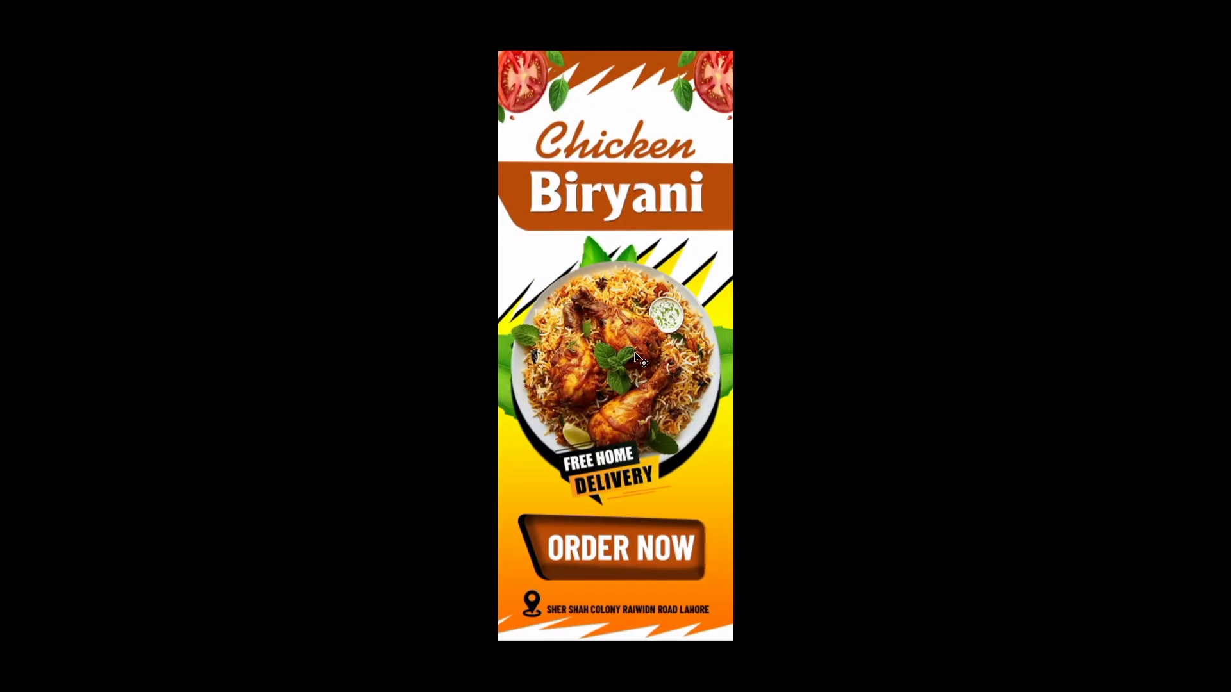